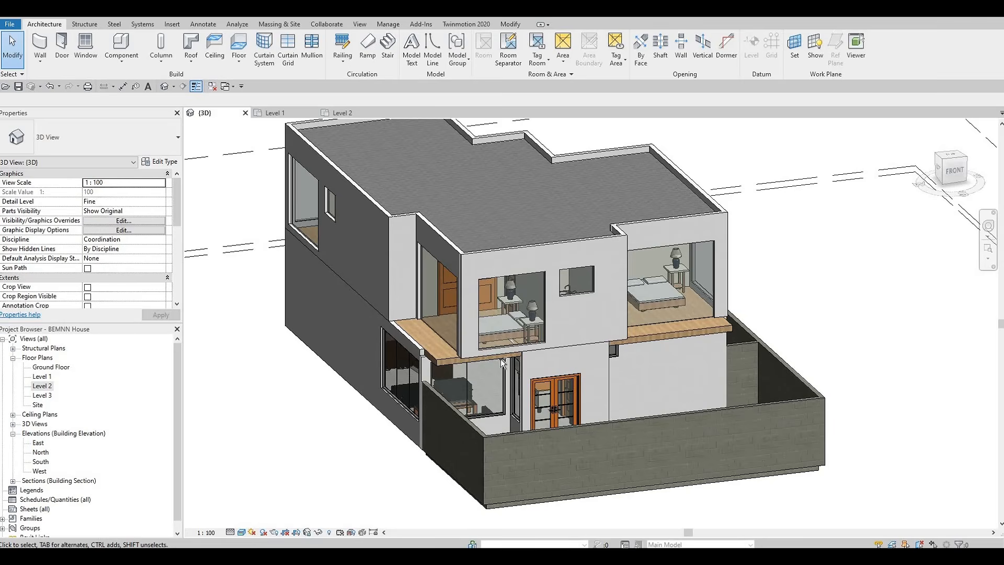
# Add a horizontal curtain grid line across the upper-floor bedroom's curtain wall window
pyautogui.keyDown('shift'); pyautogui.moveTo(588, 362); pyautogui.dragTo(178, 112, button='middle'); pyautogui.keyUp('shift')
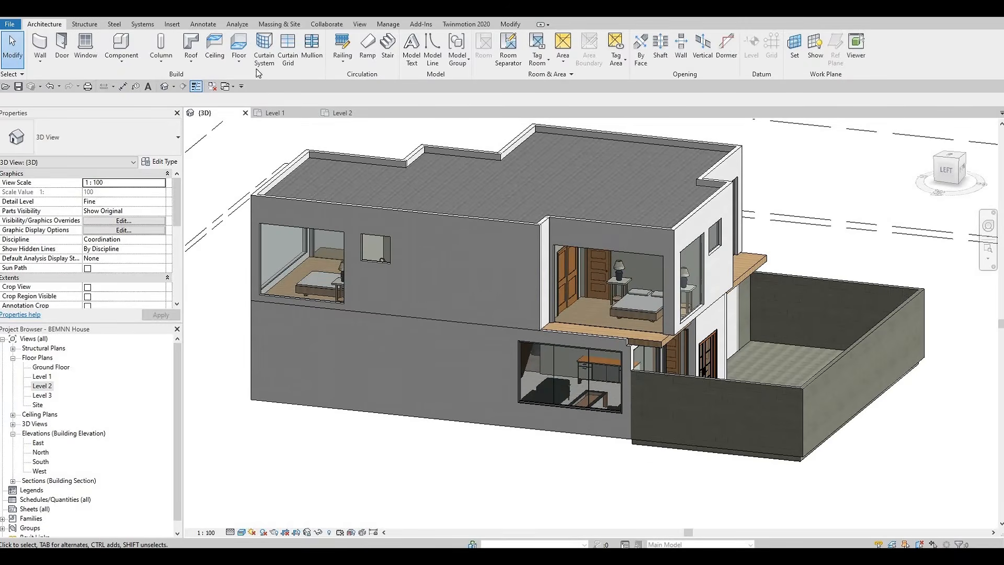
pyautogui.click(287, 55)
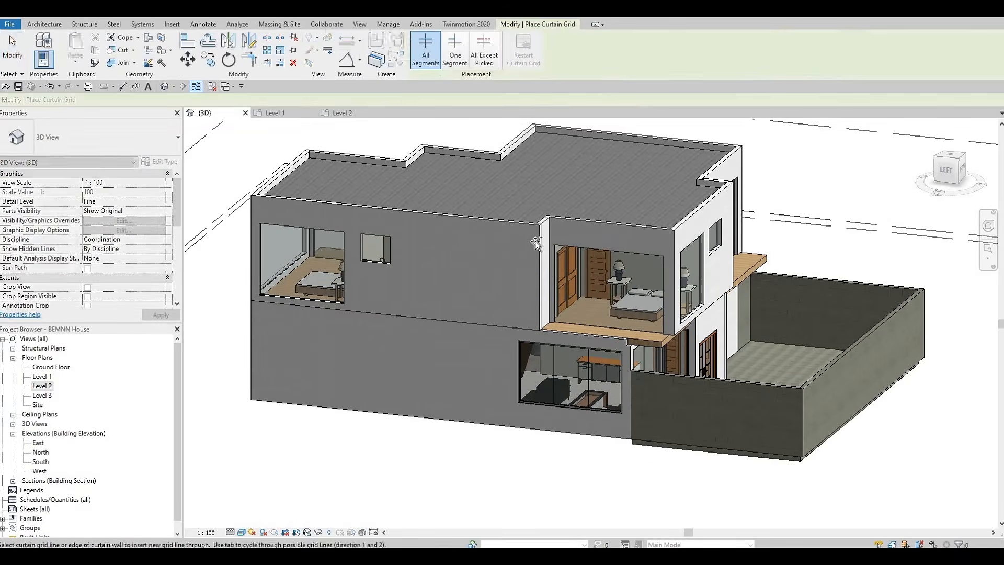
pyautogui.scroll(3, 582, 241)
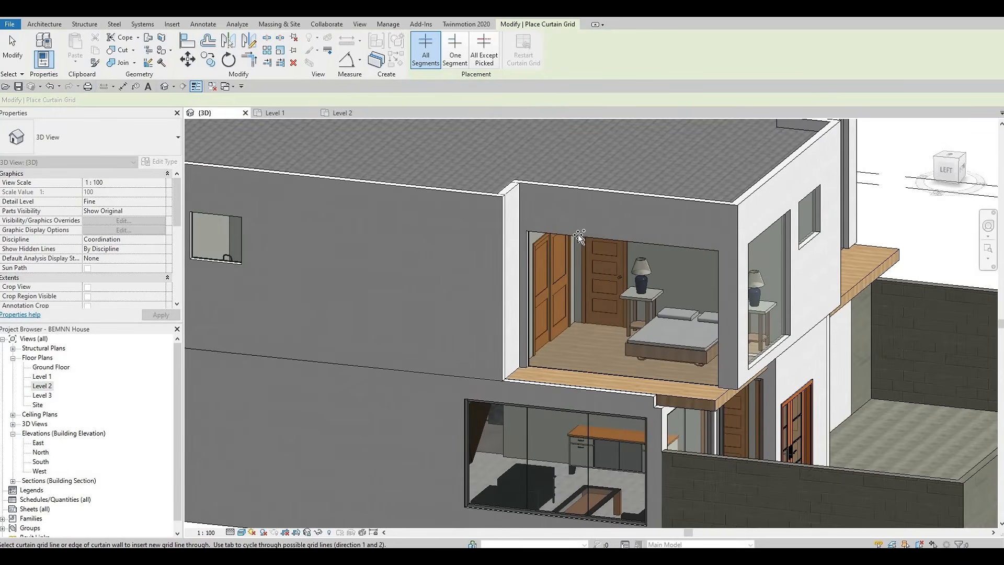
pyautogui.click(525, 263)
pyautogui.press('Escape')
pyautogui.press('Escape')
pyautogui.scroll(2, 591, 262)
pyautogui.press('Escape')
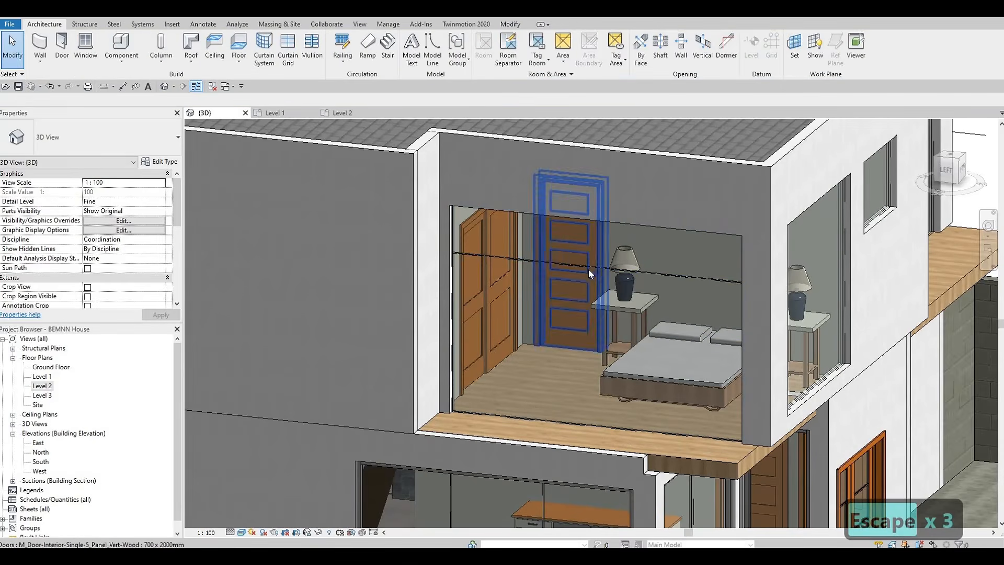
# Position the horizontal curtain grid line 500 from the window's top edge
pyautogui.click(593, 253)
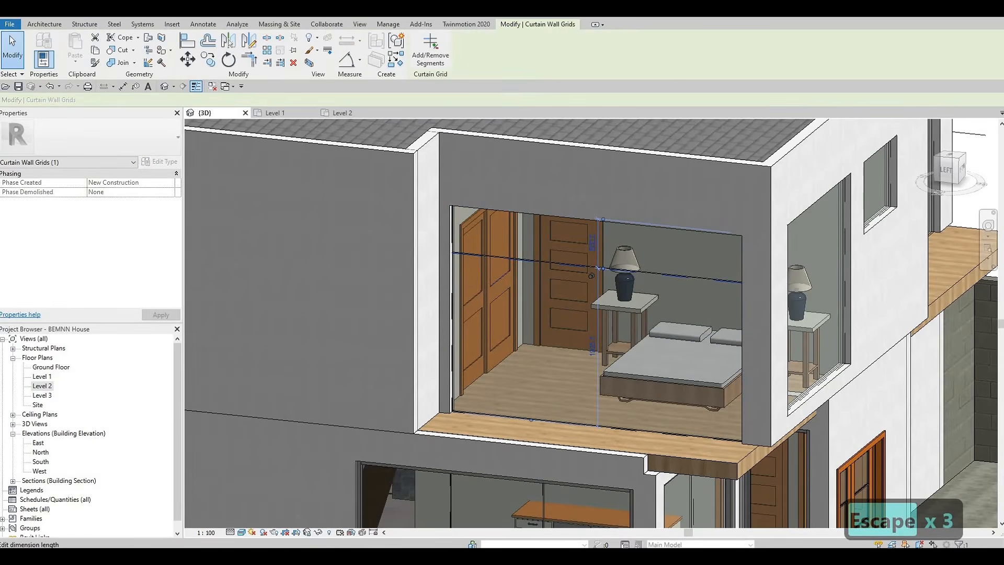
pyautogui.click(594, 248)
pyautogui.write('500')
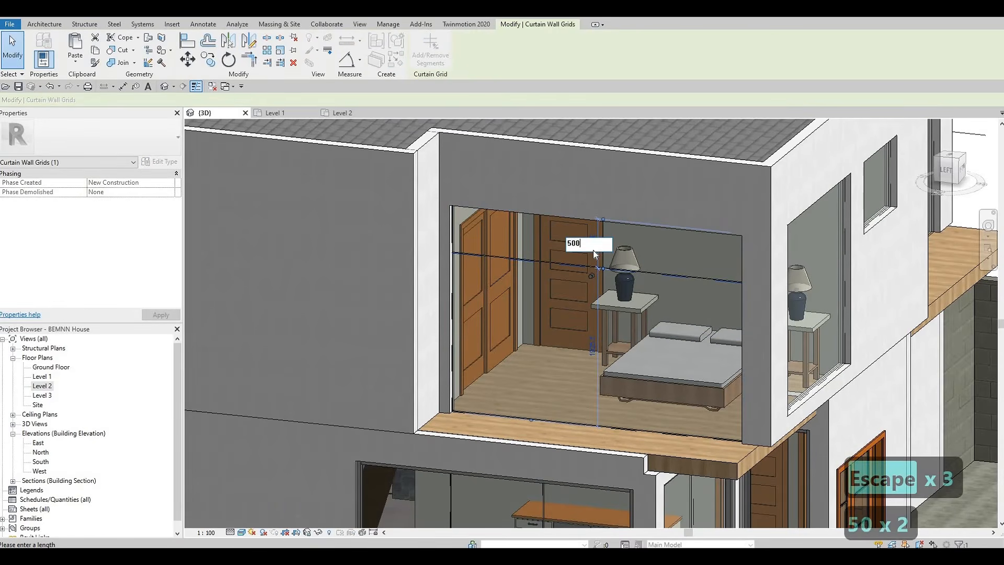
pyautogui.press('Return')
pyautogui.press('Escape')
pyautogui.press('Escape')
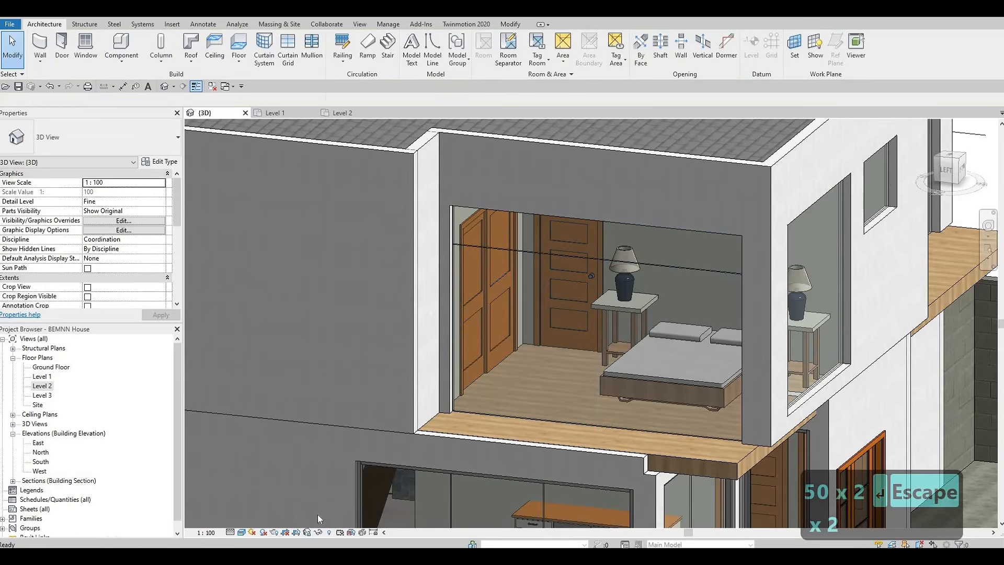
# Switch the 3D view's visual style to Hidden Line
pyautogui.click(241, 532)
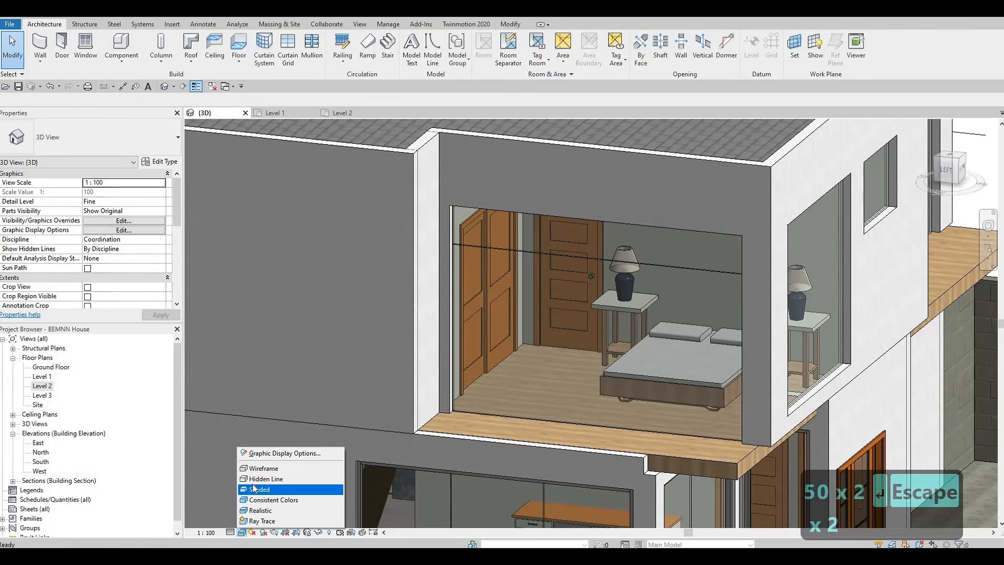
pyautogui.click(264, 479)
pyautogui.press('Escape')
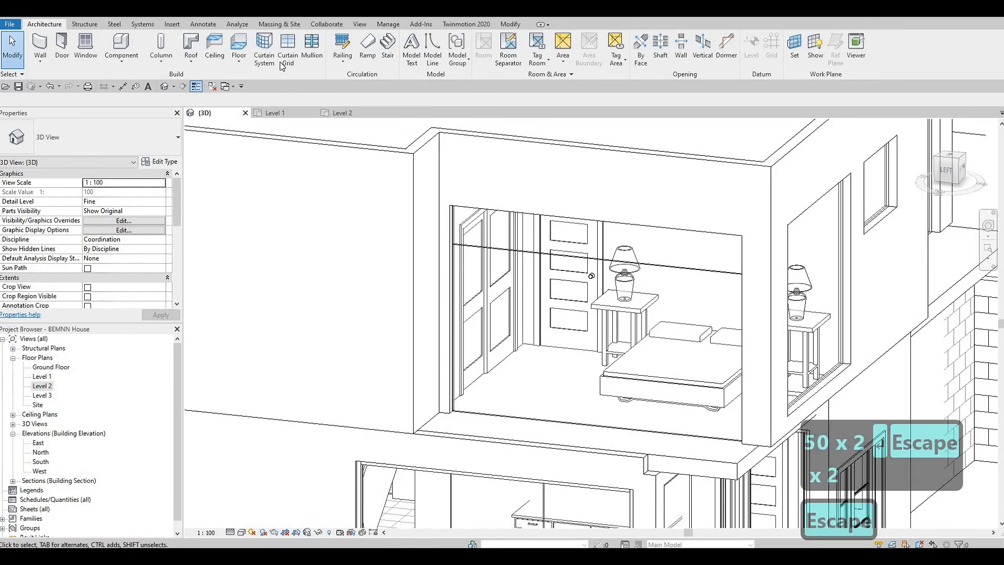
# Add three vertical curtain grid lines dividing the bedroom's curtain wall window into panels
pyautogui.click(287, 54)
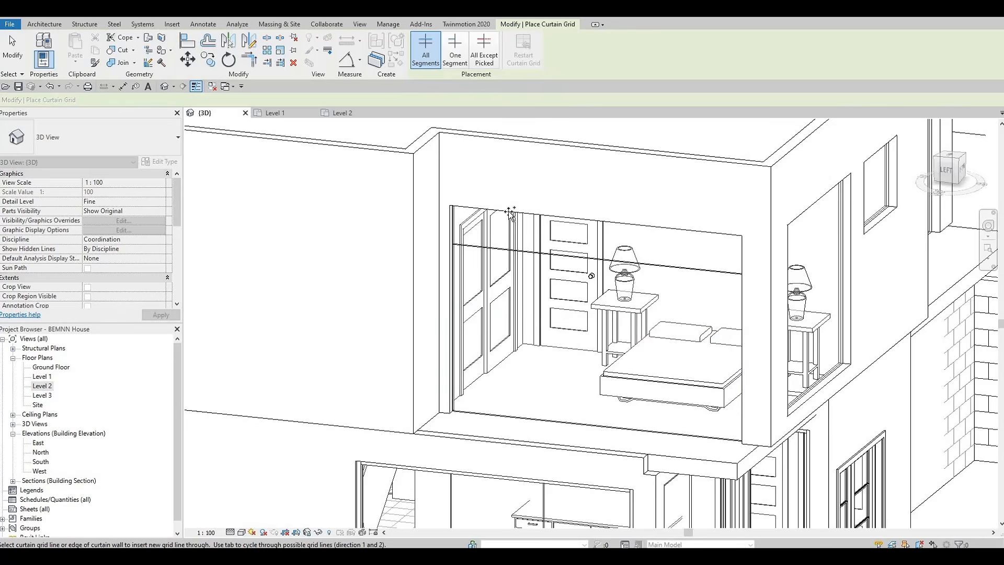
pyautogui.click(510, 211)
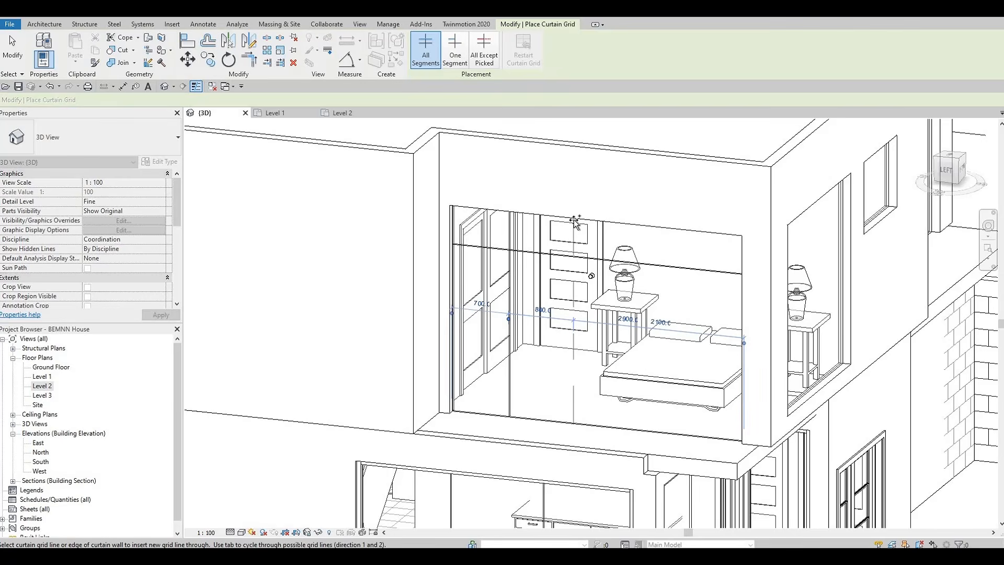
pyautogui.click(667, 228)
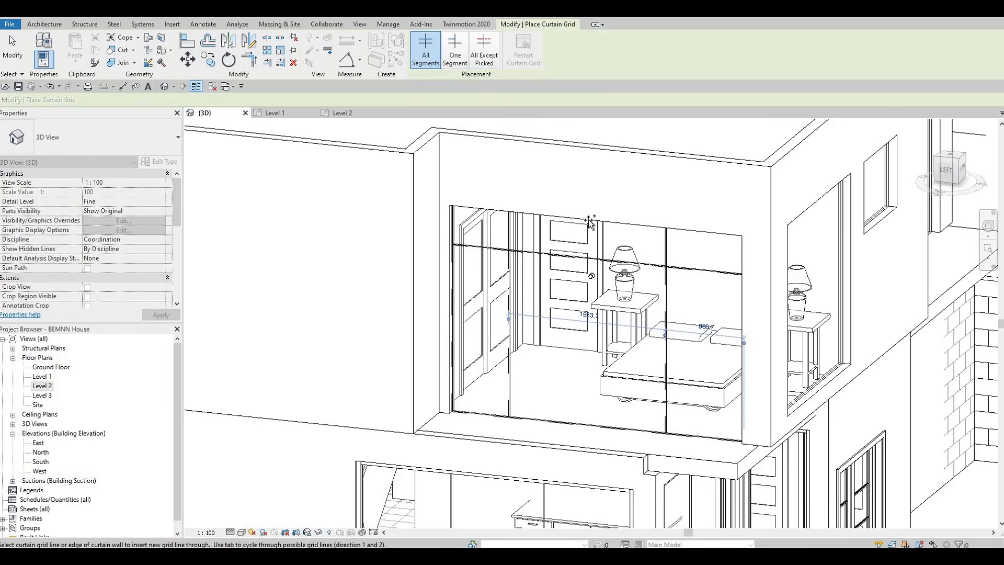
pyautogui.click(588, 220)
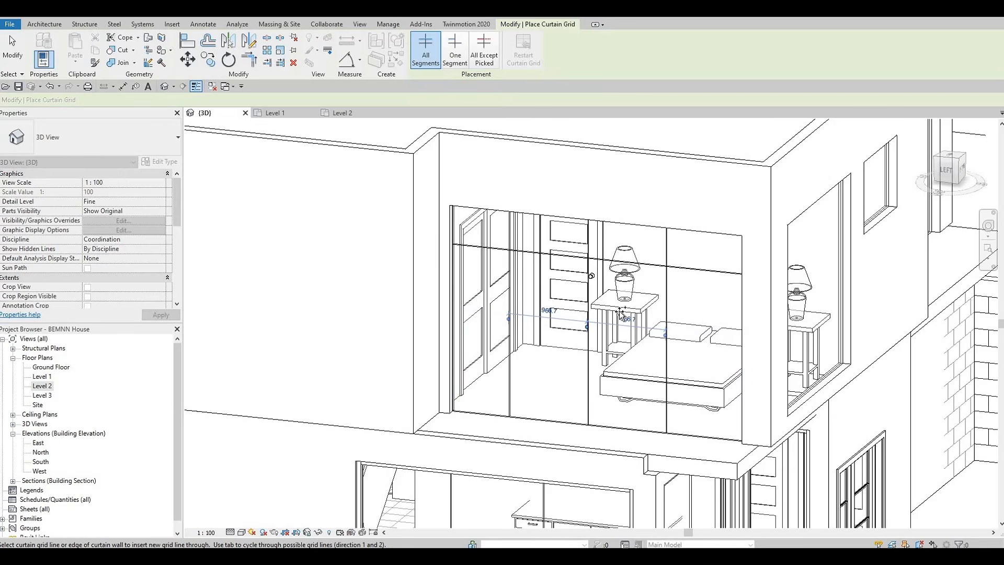
# Orbit and zoom around the house to inspect the curtain wall windows on the other sides
pyautogui.scroll(-2, 616, 339)
pyautogui.keyDown('shift'); pyautogui.moveTo(609, 387); pyautogui.dragTo(543, 367, button='middle'); pyautogui.keyUp('shift')
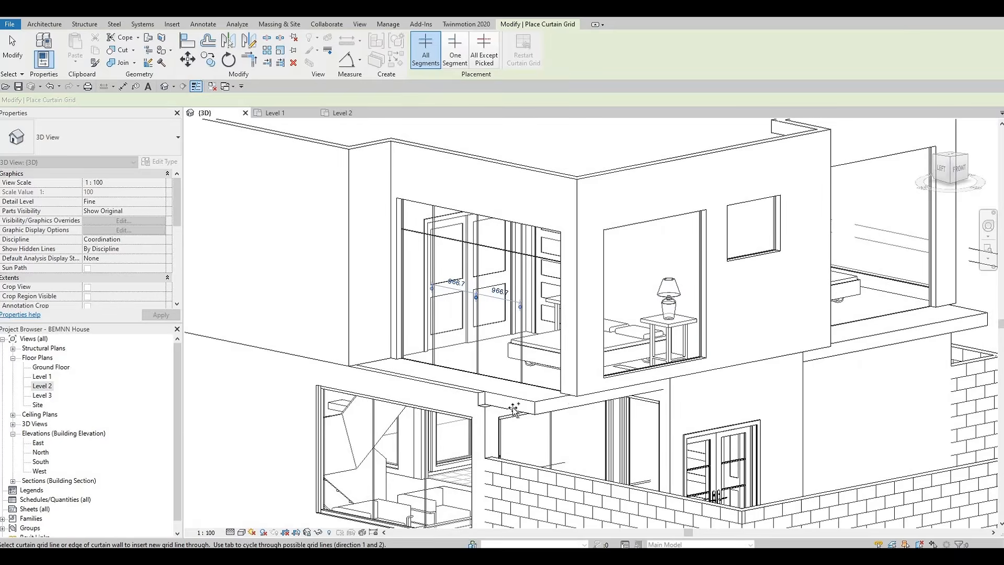
pyautogui.keyDown('shift'); pyautogui.moveTo(574, 405); pyautogui.dragTo(480, 357, button='middle'); pyautogui.keyUp('shift')
pyautogui.scroll(-1, 472, 356)
pyautogui.keyDown('shift'); pyautogui.moveTo(502, 269); pyautogui.dragTo(503, 240, button='middle'); pyautogui.keyUp('shift')
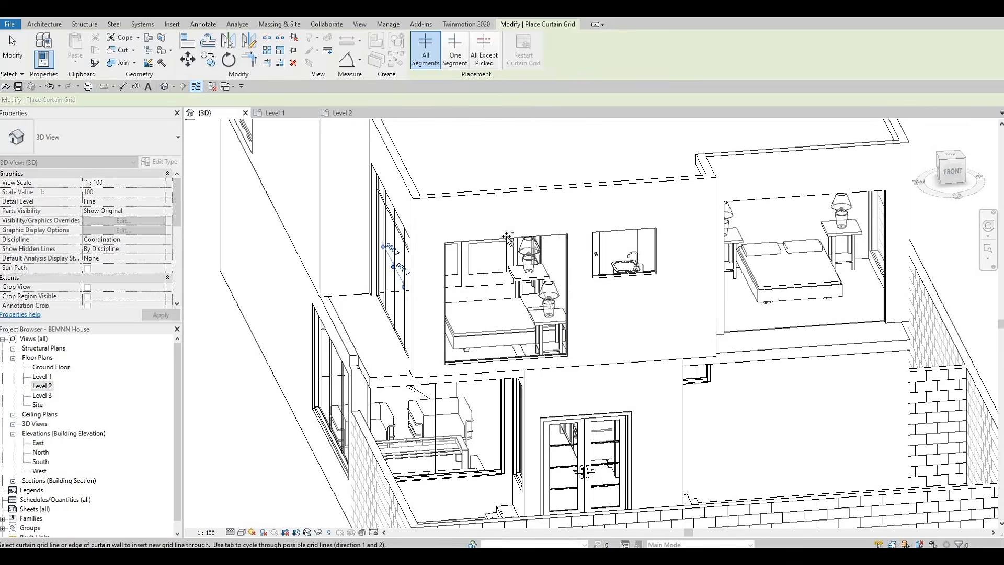
pyautogui.keyDown('shift'); pyautogui.moveTo(489, 355); pyautogui.dragTo(497, 328, button='middle'); pyautogui.keyUp('shift')
pyautogui.press('Escape')
pyautogui.press('Escape')
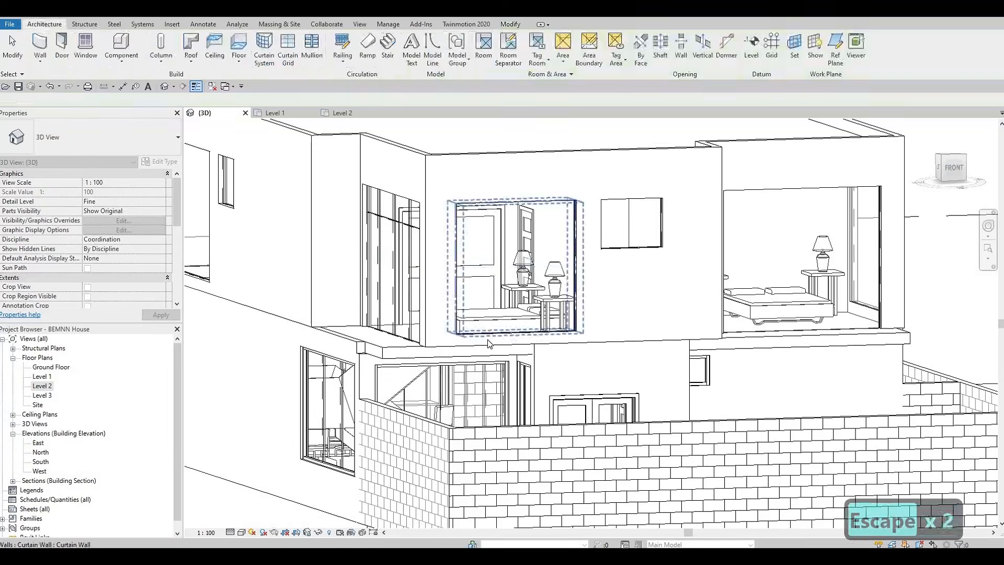
# Select the side bedroom's curtain wall window and orbit around it to examine its position
pyautogui.scroll(2, 489, 316)
pyautogui.click(514, 316)
pyautogui.moveTo(529, 320)
pyautogui.mouseDown()
pyautogui.moveTo(523, 309)
pyautogui.moveTo(533, 330)
pyautogui.mouseUp()
pyautogui.moveTo(532, 329)
pyautogui.keyDown('shift'); pyautogui.mouseDown(button='middle')
pyautogui.moveTo(430, 386)
pyautogui.moveTo(314, 397)
pyautogui.moveTo(528, 324)
pyautogui.mouseUp(button='middle'); pyautogui.keyUp('shift')
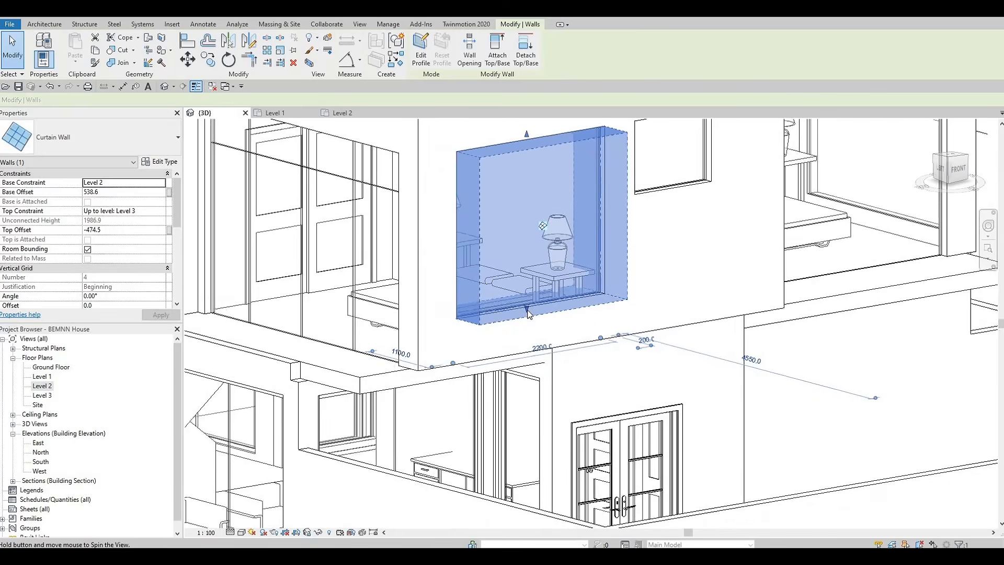
pyautogui.moveTo(526, 302); pyautogui.dragTo(521, 305)
pyautogui.press('Escape')
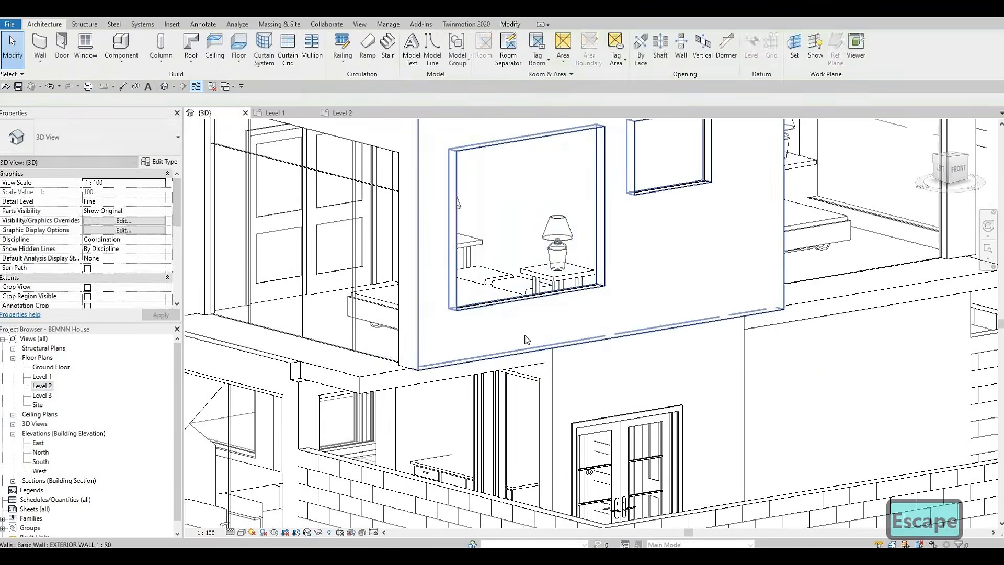
pyautogui.keyDown('shift'); pyautogui.moveTo(463, 339); pyautogui.dragTo(525, 338, button='middle'); pyautogui.keyUp('shift')
pyautogui.press('a')
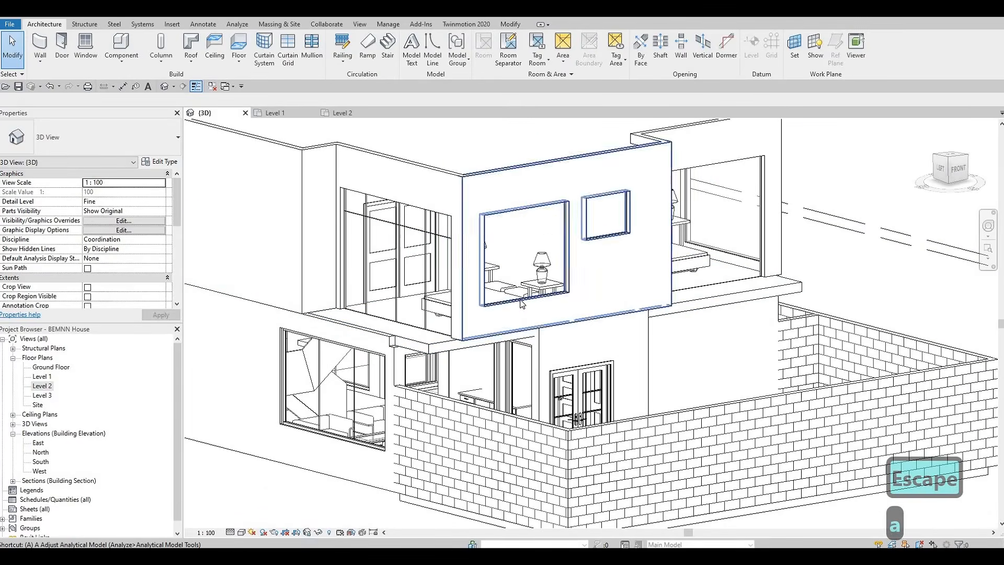
pyautogui.press('Escape')
# Set the side bedroom curtain wall window's Base Offset to 650
pyautogui.click(516, 310)
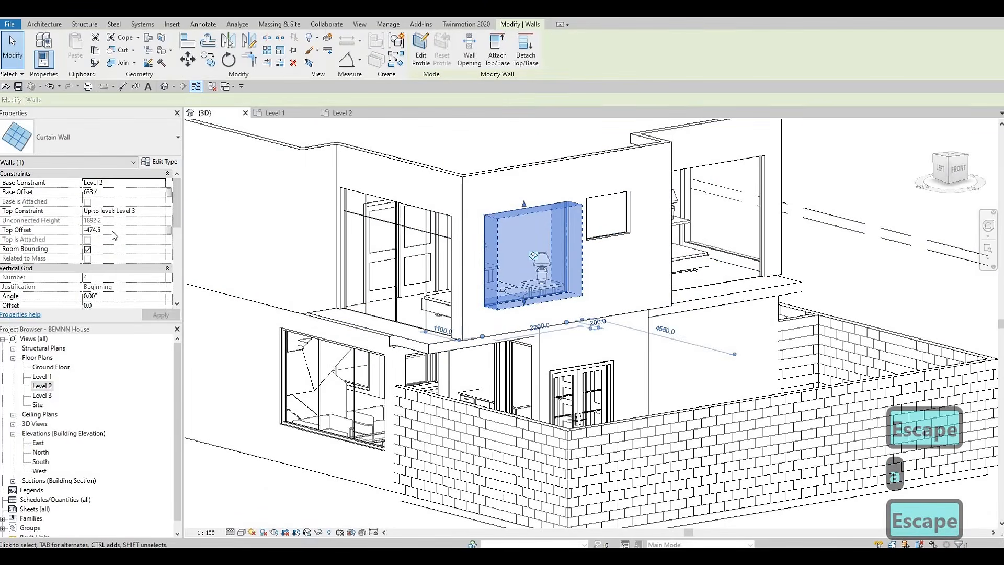
pyautogui.click(114, 230)
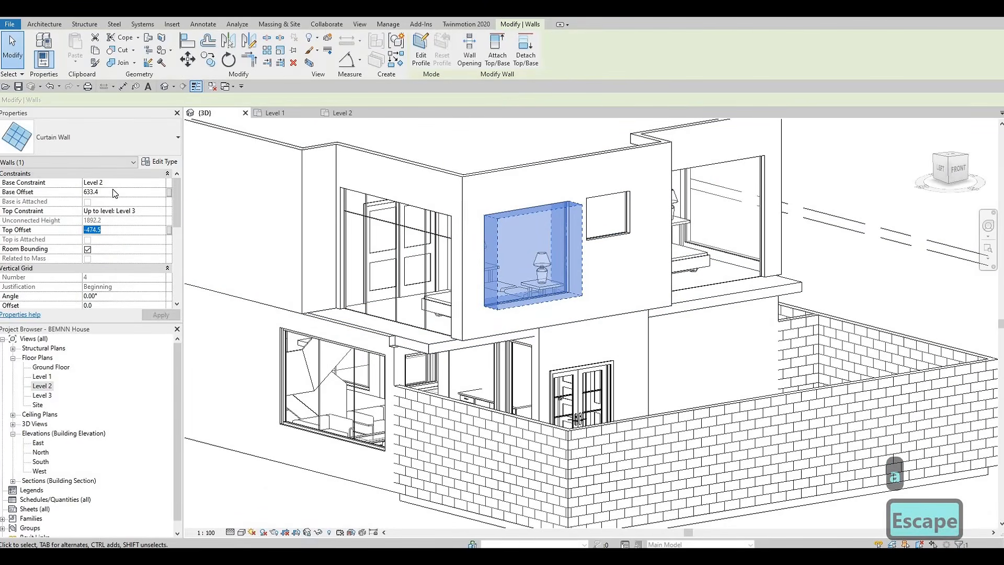
pyautogui.click(112, 192)
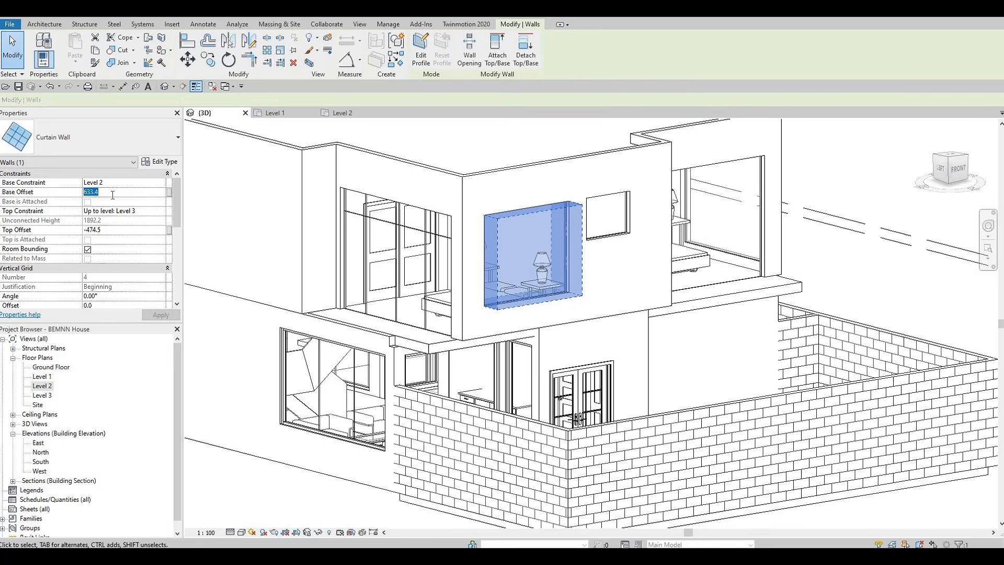
pyautogui.write('650')
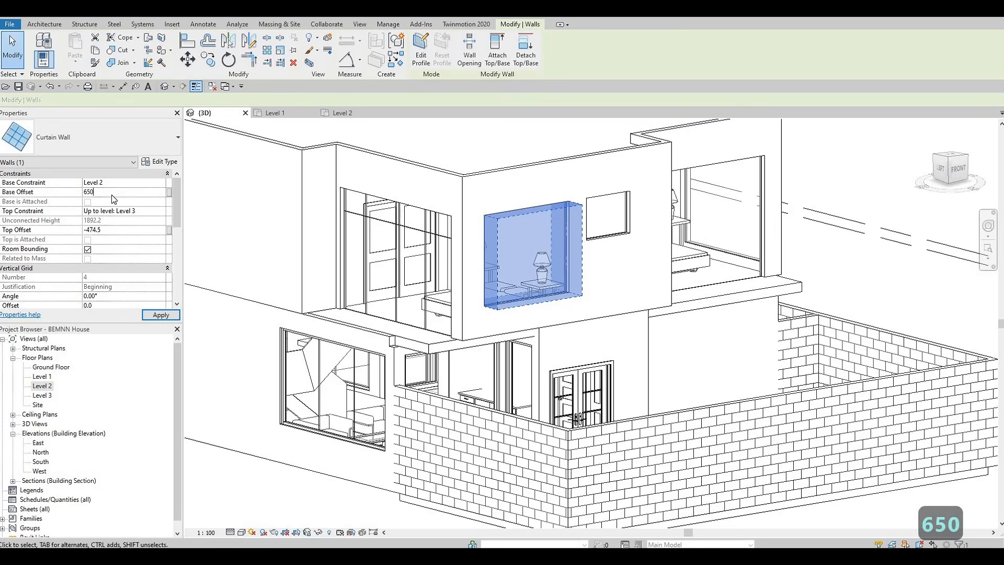
pyautogui.press('Return')
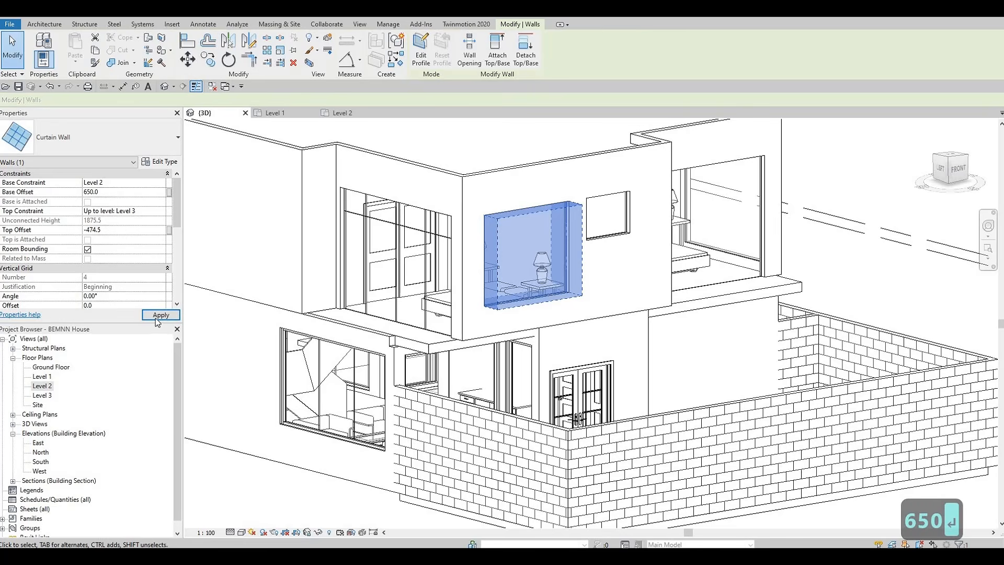
pyautogui.press('Escape')
pyautogui.press('Escape')
pyautogui.press('Escape')
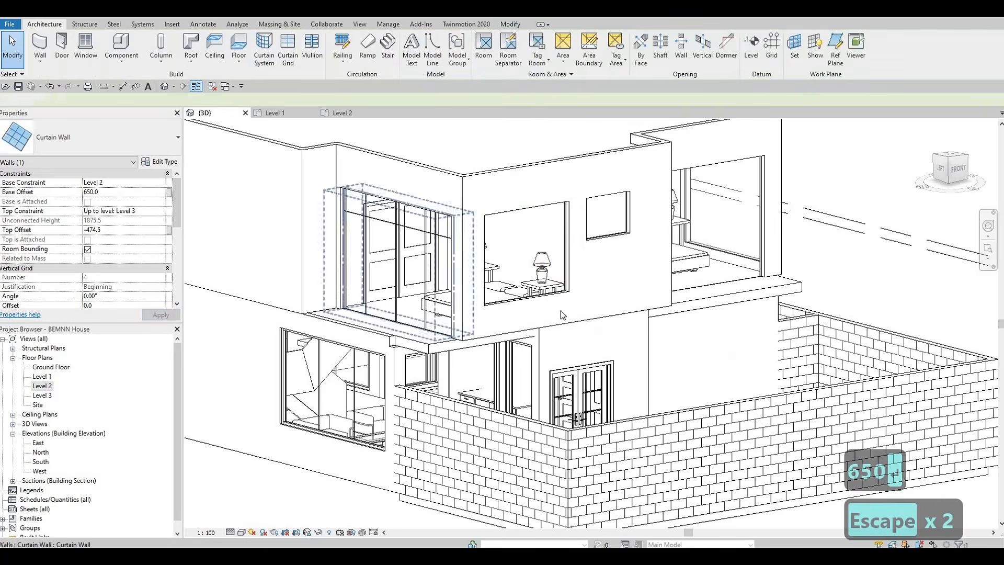
# Use the Align tool to line up the bottom edges of the upper-floor curtain wall windows with their reference edges
pyautogui.press('a')
pyautogui.press('l')
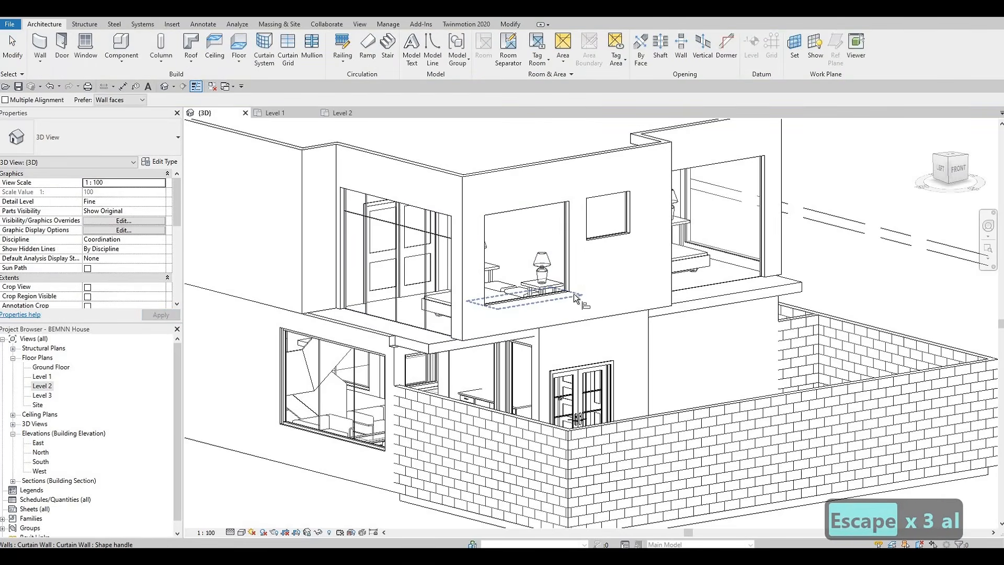
pyautogui.click(578, 296)
pyautogui.keyDown('shift'); pyautogui.moveTo(382, 353); pyautogui.dragTo(753, 393, button='middle'); pyautogui.keyUp('shift')
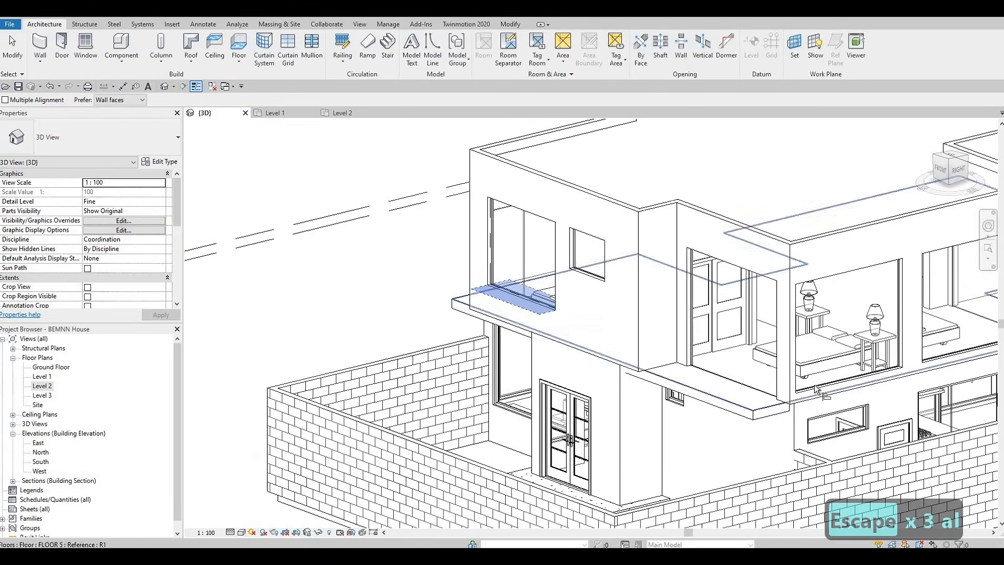
pyautogui.click(836, 384)
pyautogui.moveTo(832, 359); pyautogui.dragTo(518, 316, button='middle')
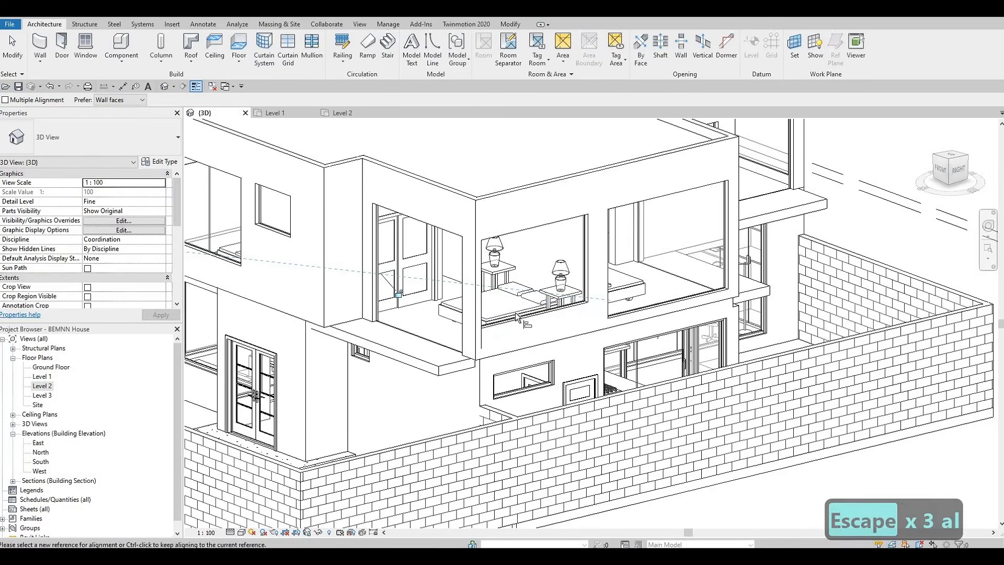
pyautogui.click(648, 305)
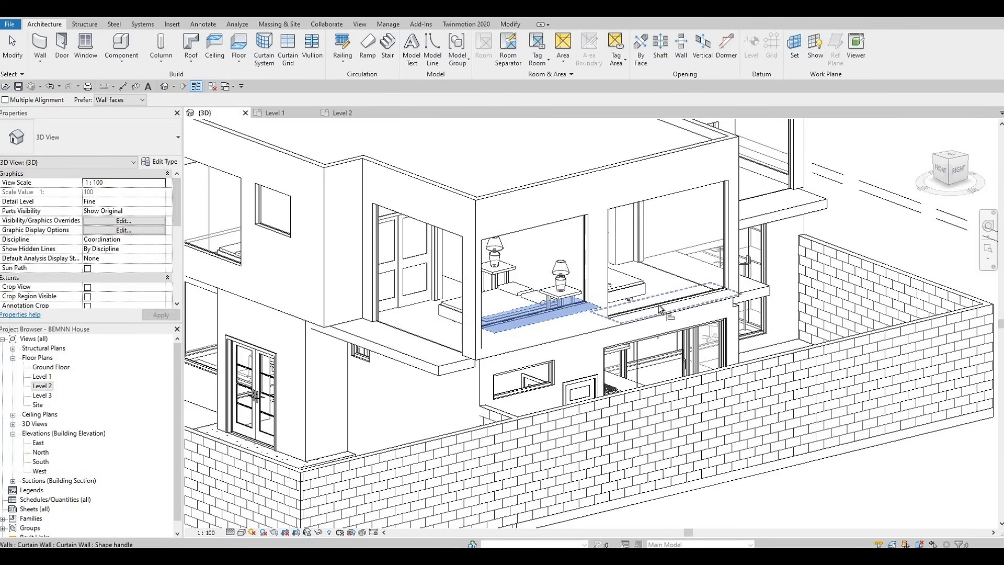
pyautogui.click(664, 306)
pyautogui.keyDown('shift'); pyautogui.moveTo(551, 334); pyautogui.dragTo(622, 316, button='middle'); pyautogui.keyUp('shift')
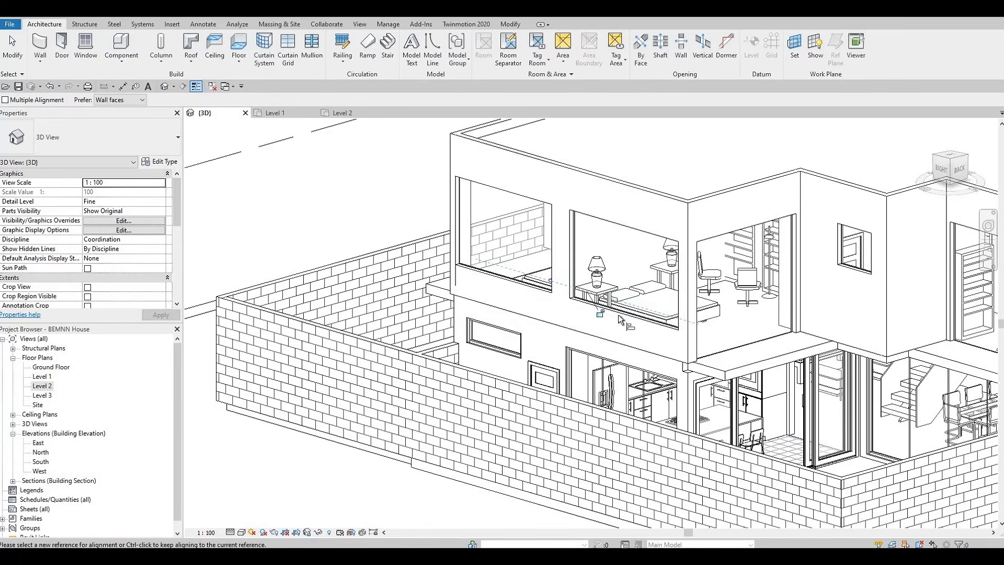
pyautogui.click(616, 305)
pyautogui.scroll(-2, 797, 331)
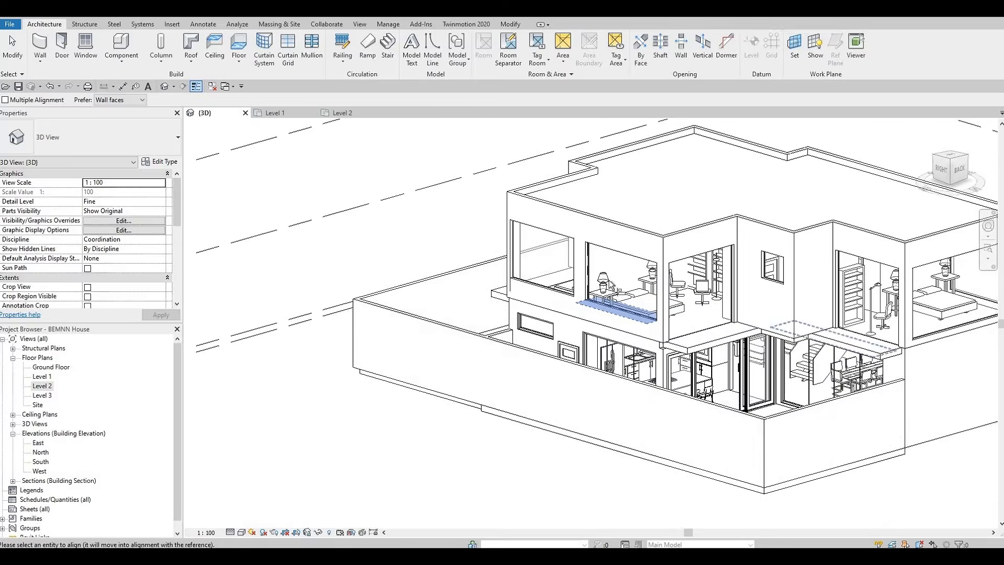
pyautogui.moveTo(923, 296); pyautogui.dragTo(473, 313, button='middle')
pyautogui.click(691, 268)
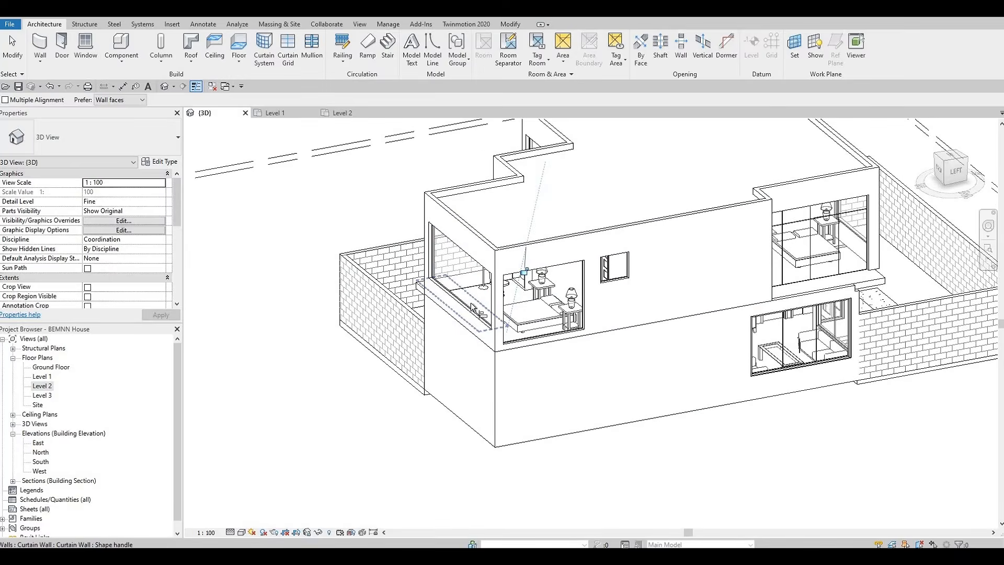
pyautogui.click(499, 320)
pyautogui.press('Escape')
pyautogui.press('Escape')
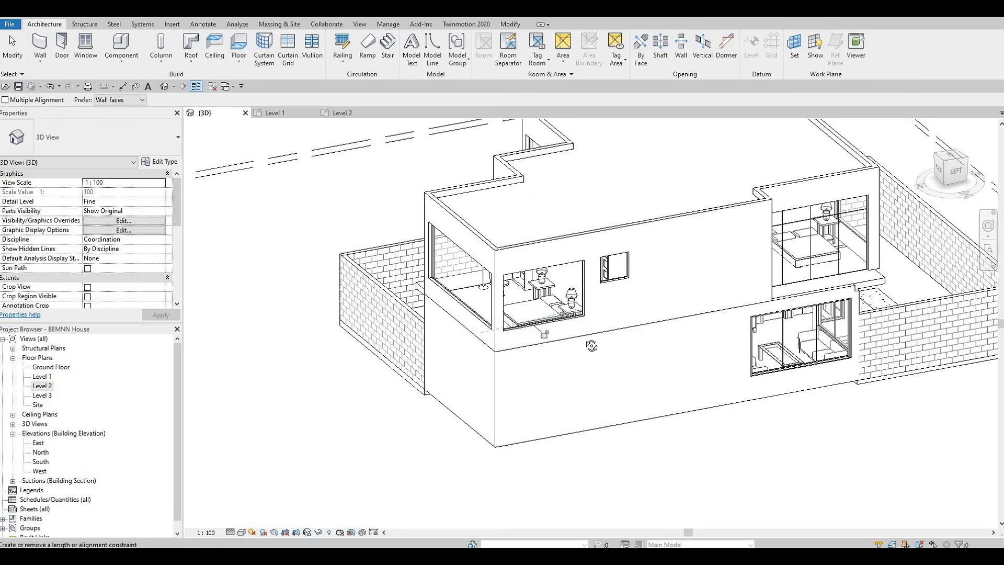
# Leave the Align tool and add a vertical curtain grid line at the midpoint of the front upper-floor bedroom window
pyautogui.keyDown('shift'); pyautogui.moveTo(478, 410); pyautogui.dragTo(127, 37, button='middle'); pyautogui.keyUp('shift')
pyautogui.press('Escape')
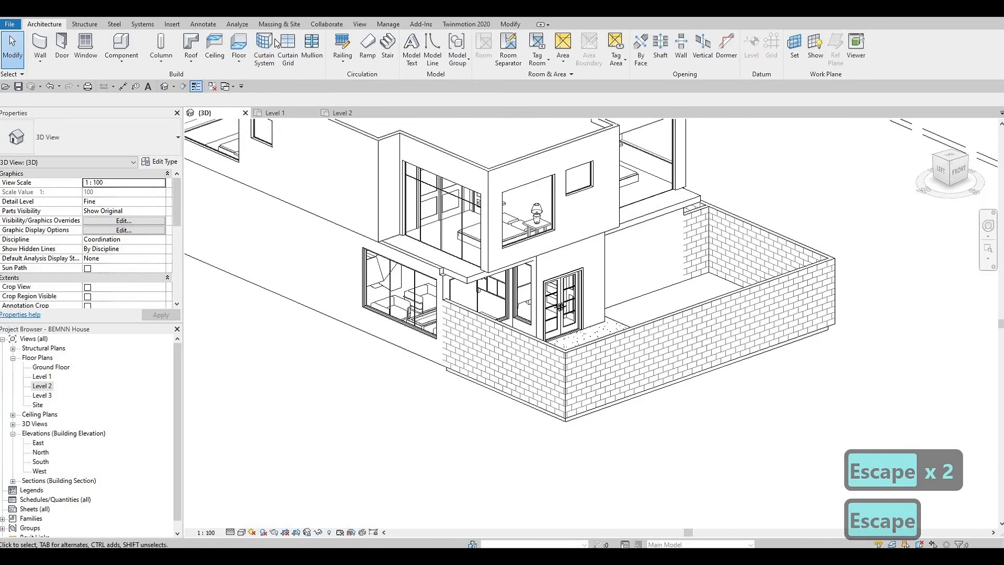
pyautogui.scroll(3, 524, 187)
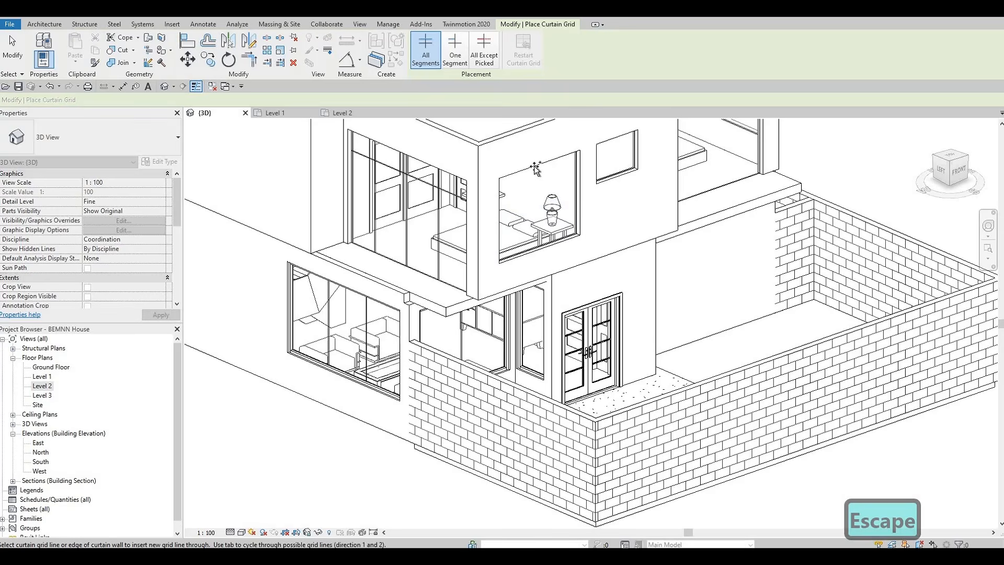
pyautogui.click(536, 171)
# Add vertical curtain grid lines to the next upper-floor bedroom window, including one at its panel midpoint
pyautogui.keyDown('shift'); pyautogui.moveTo(643, 277); pyautogui.dragTo(401, 274, button='middle'); pyautogui.keyUp('shift')
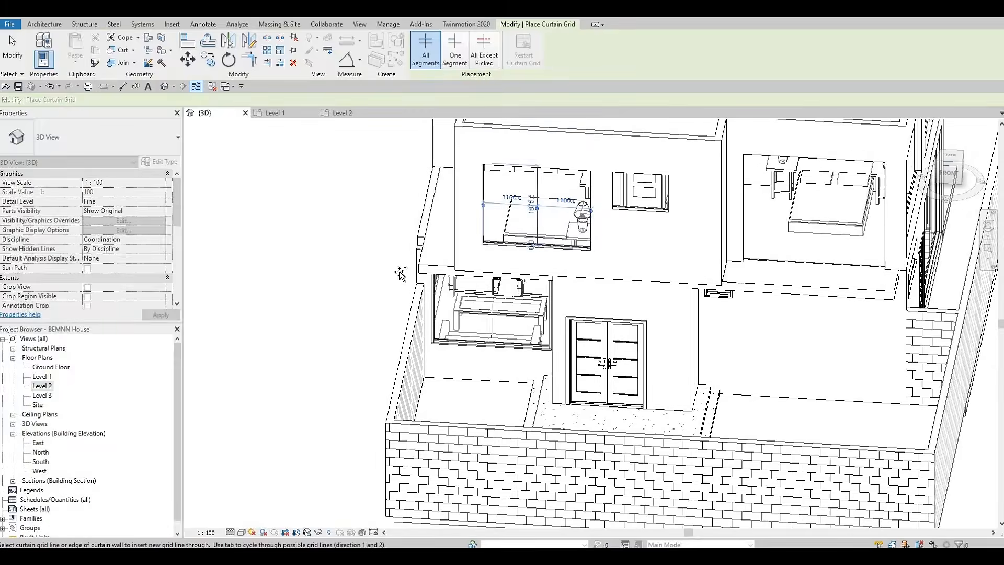
pyautogui.moveTo(686, 256); pyautogui.dragTo(460, 183, button='middle')
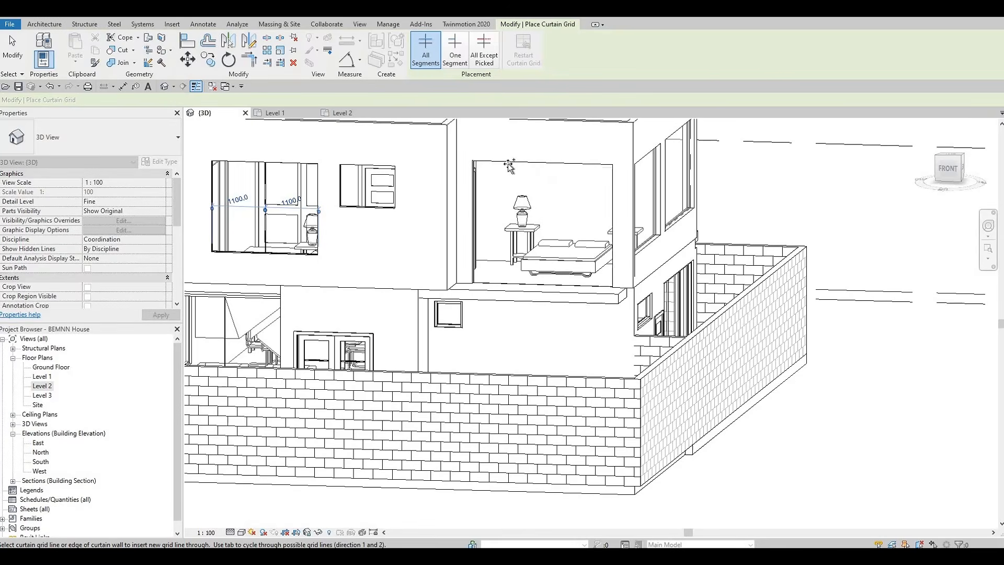
pyautogui.click(510, 166)
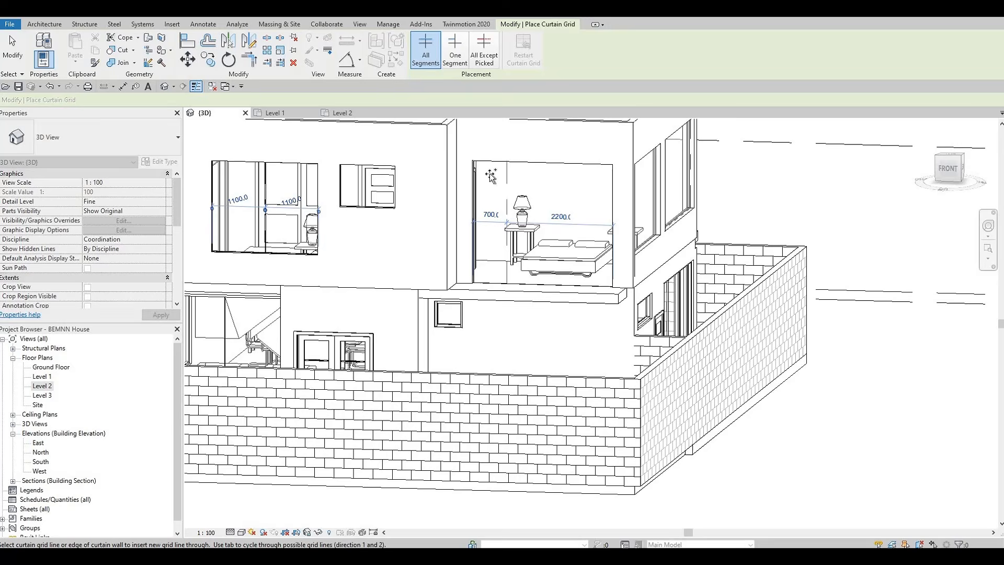
pyautogui.click(472, 185)
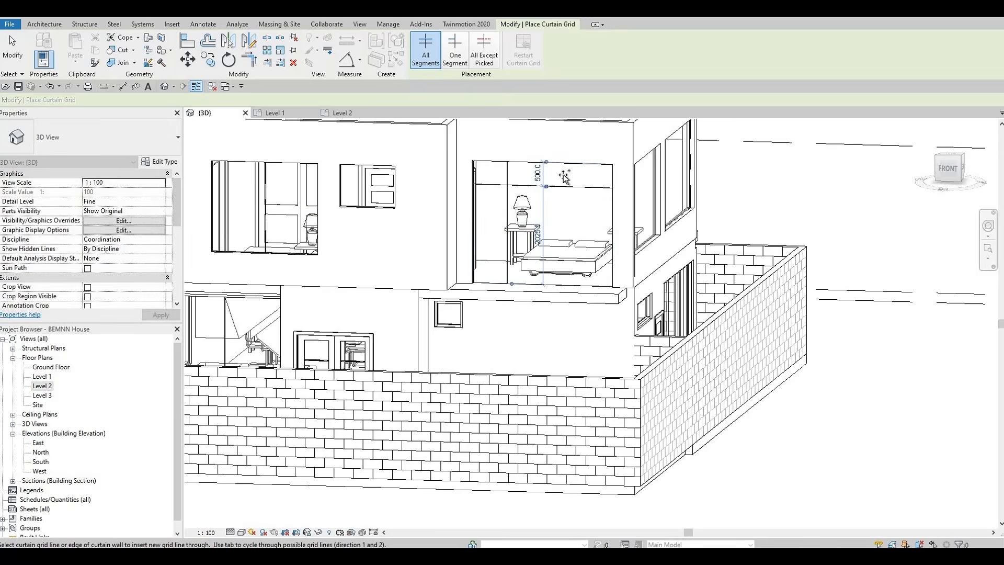
pyautogui.click(560, 169)
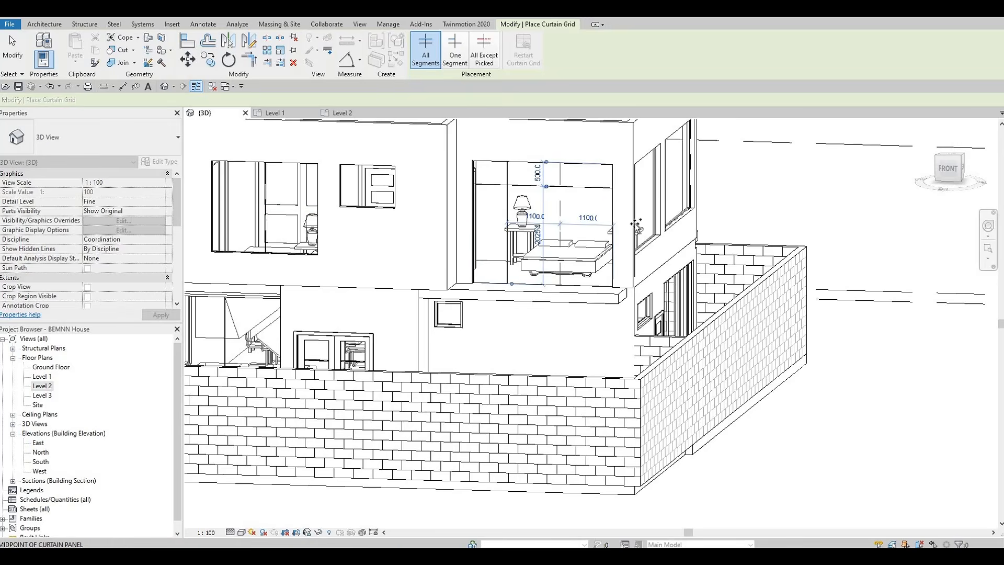
# Divide the corner bedroom window into equal panels with vertical curtain grid lines at panel midpoints
pyautogui.keyDown('shift'); pyautogui.moveTo(631, 231); pyautogui.dragTo(652, 184, button='middle'); pyautogui.keyUp('shift')
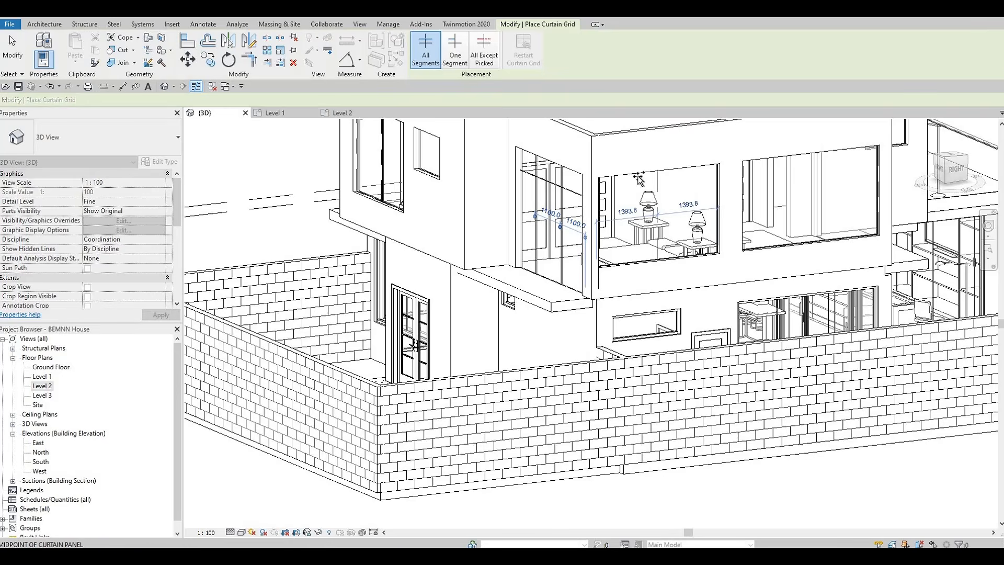
pyautogui.click(669, 175)
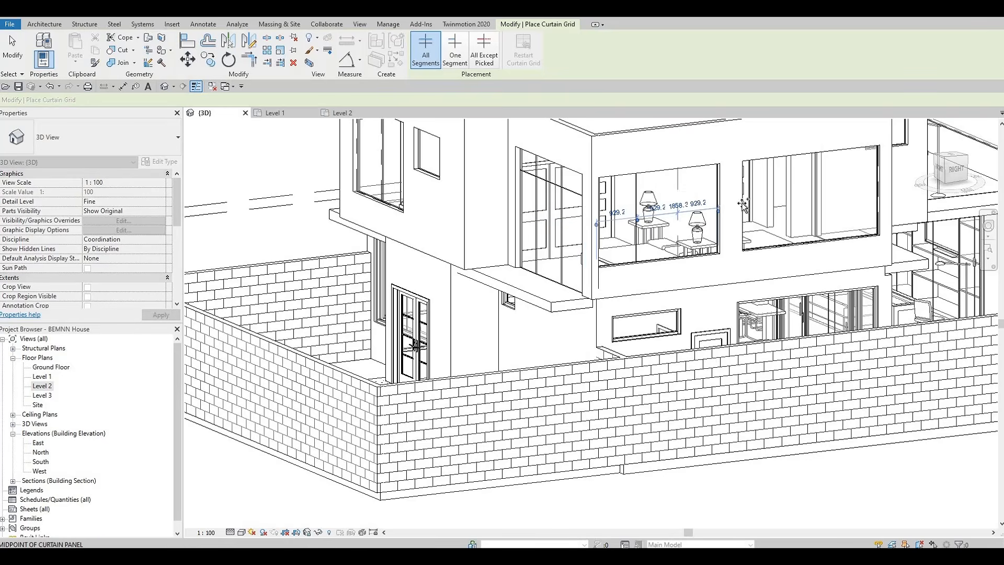
pyautogui.click(678, 170)
# Divide the adjacent wide upper-floor window into four equal panels with vertical curtain grid lines
pyautogui.moveTo(517, 154); pyautogui.dragTo(206, 166, button='middle')
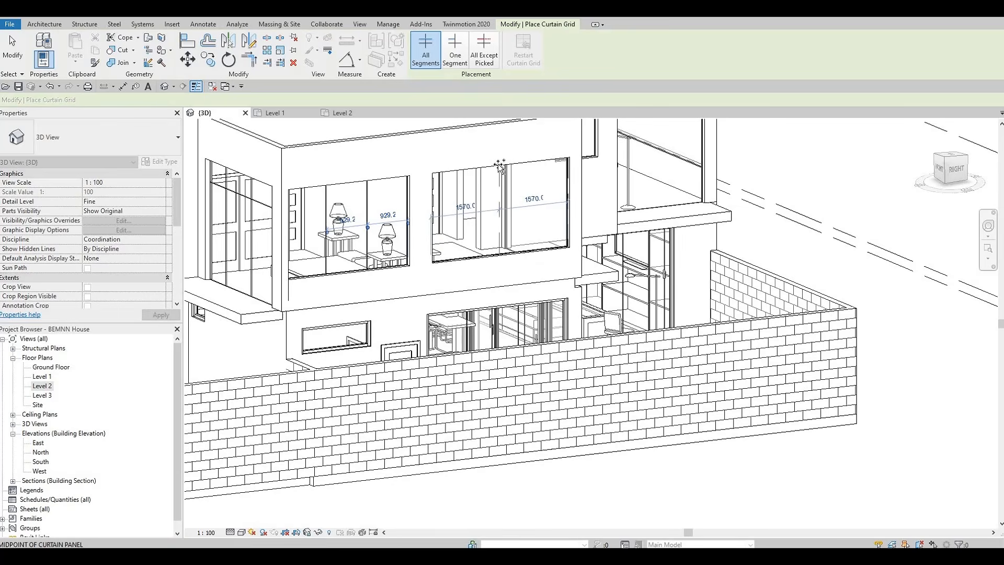
pyautogui.moveTo(464, 234)
pyautogui.keyDown('shift'); pyautogui.mouseDown(button='middle')
pyautogui.moveTo(475, 215)
pyautogui.moveTo(459, 151)
pyautogui.moveTo(481, 179)
pyautogui.moveTo(506, 185)
pyautogui.mouseUp(button='middle'); pyautogui.keyUp('shift')
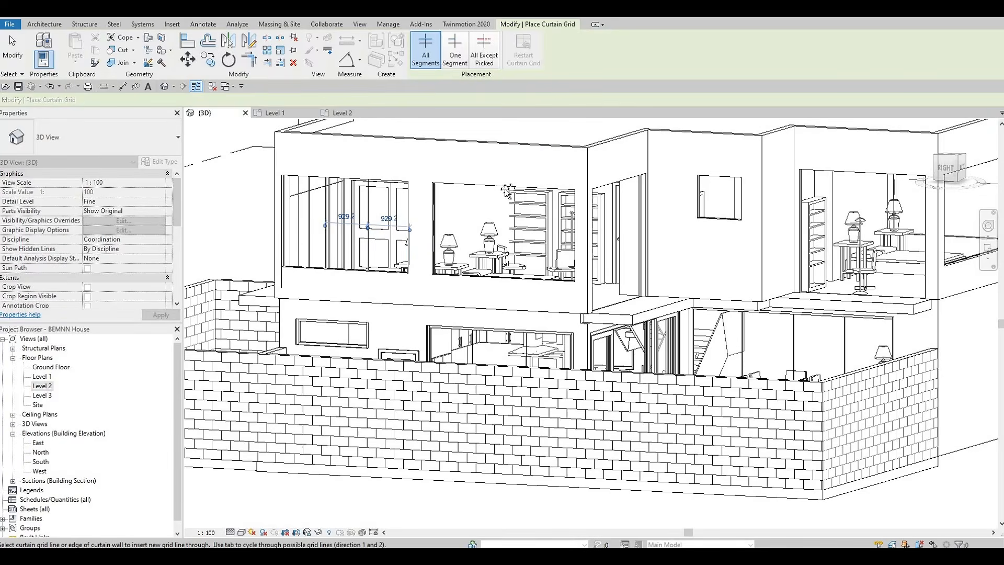
pyautogui.click(470, 189)
pyautogui.click(469, 186)
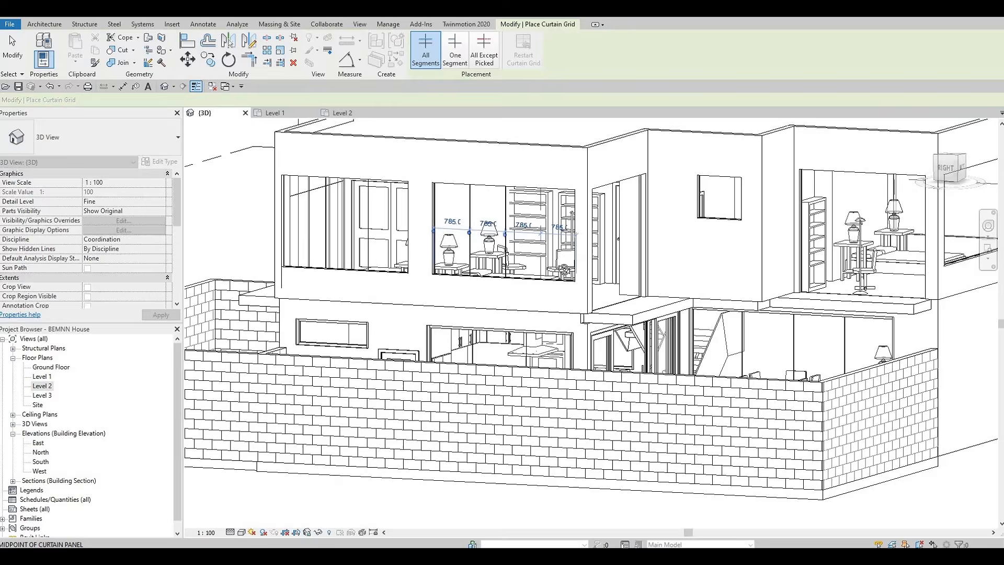
# Add a vertical curtain grid line to the rear upper-floor bedroom window
pyautogui.keyDown('shift'); pyautogui.moveTo(569, 253); pyautogui.dragTo(439, 320, button='middle'); pyautogui.keyUp('shift')
pyautogui.keyDown('shift'); pyautogui.moveTo(593, 276); pyautogui.dragTo(582, 217, button='middle'); pyautogui.keyUp('shift')
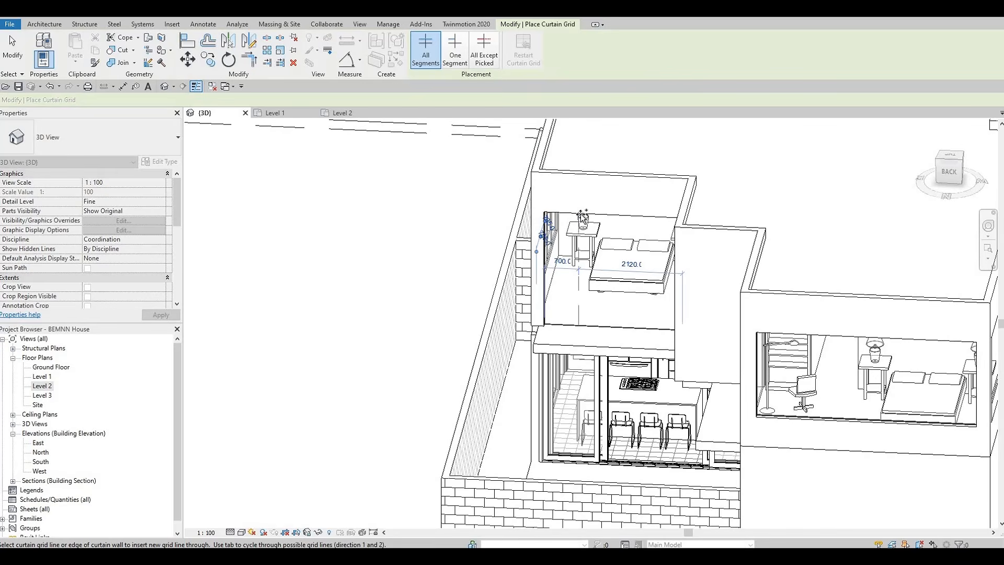
pyautogui.click(580, 215)
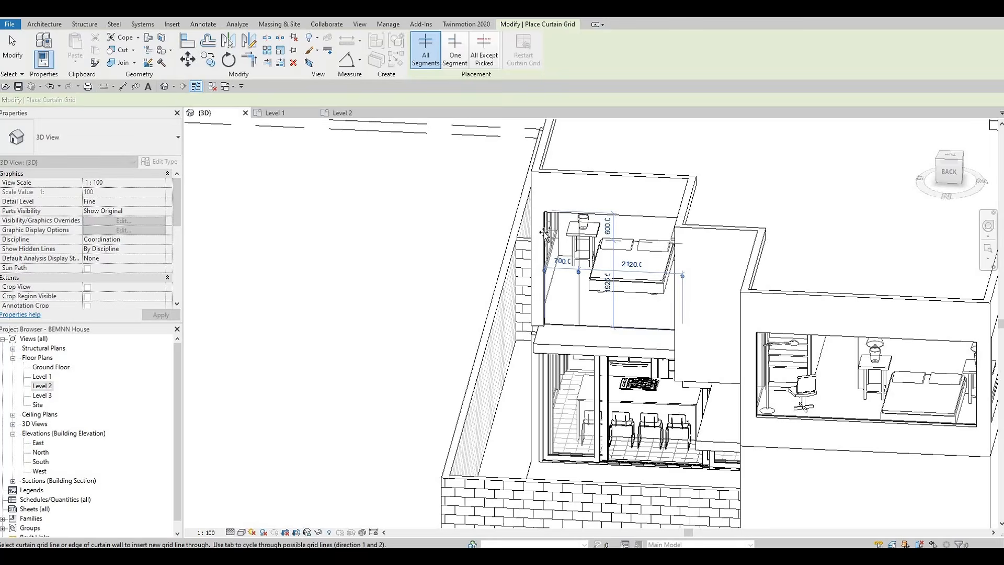
# Add vertical curtain grid lines to the study window beside the bookshelf
pyautogui.keyDown('shift'); pyautogui.moveTo(636, 283); pyautogui.dragTo(632, 222, button='middle'); pyautogui.keyUp('shift')
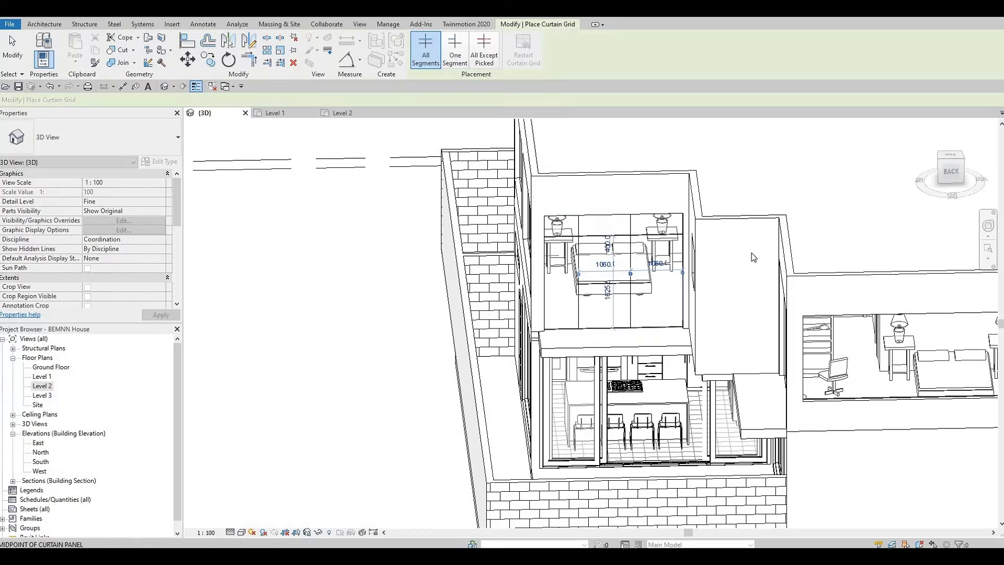
pyautogui.keyDown('shift'); pyautogui.moveTo(654, 306); pyautogui.dragTo(387, 191, button='middle'); pyautogui.keyUp('shift')
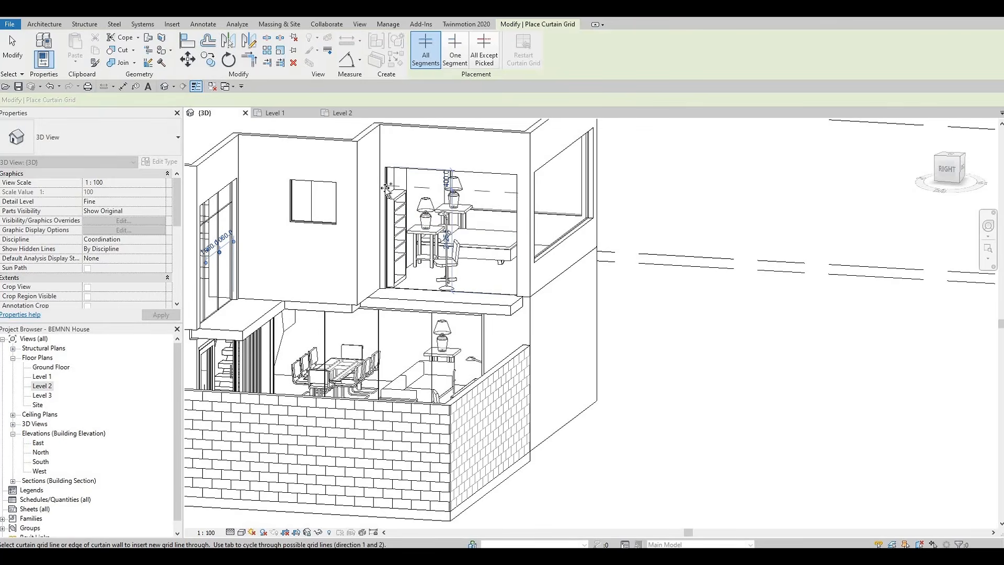
pyautogui.scroll(4, 386, 188)
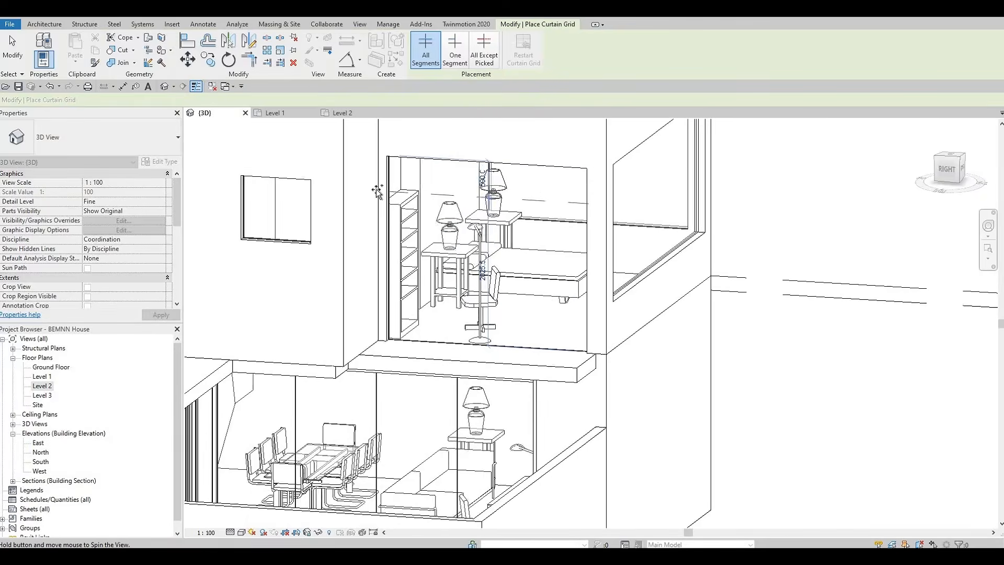
pyautogui.click(408, 194)
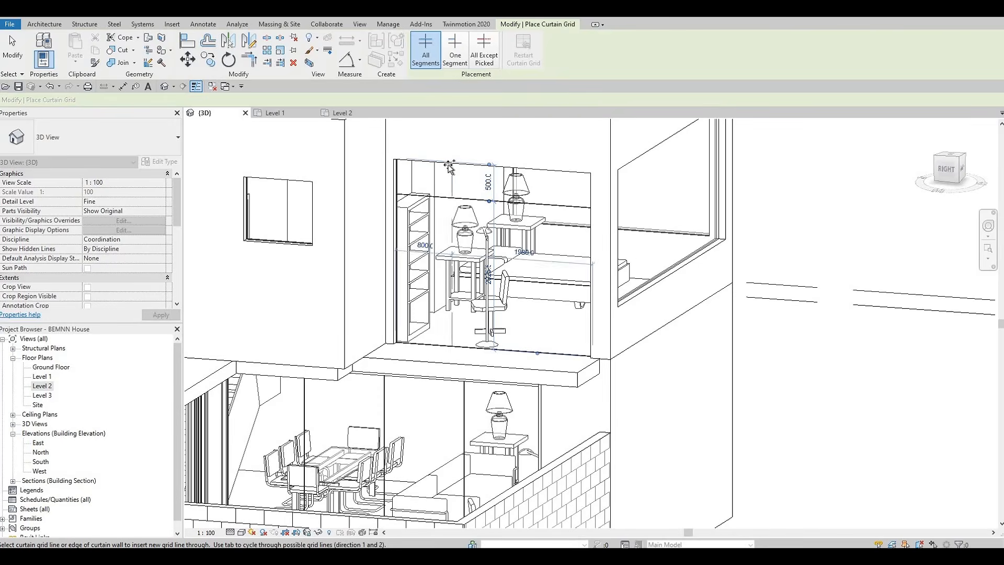
pyautogui.click(482, 167)
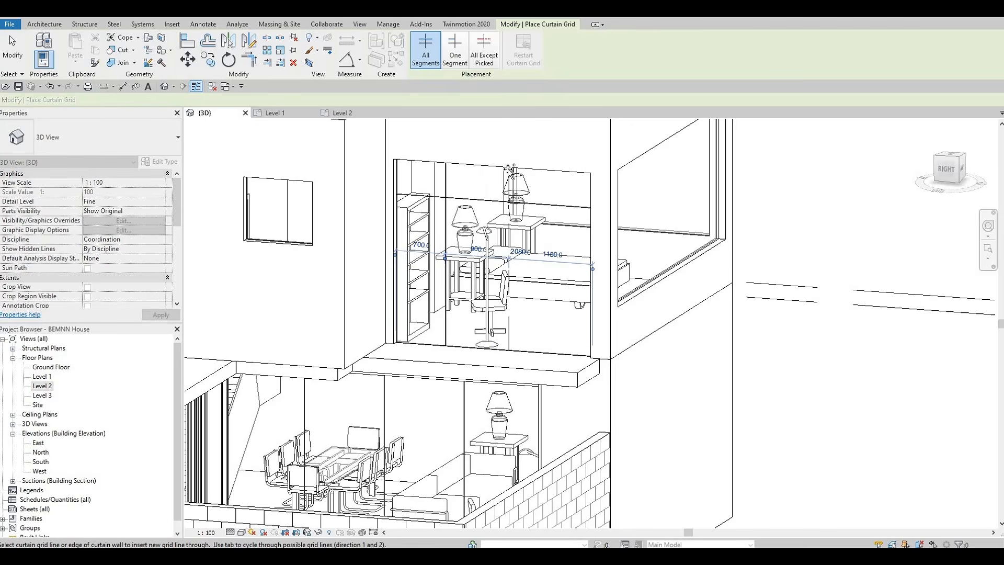
pyautogui.click(510, 283)
pyautogui.moveTo(519, 299)
pyautogui.keyDown('shift'); pyautogui.mouseDown(button='middle')
pyautogui.moveTo(502, 250)
pyautogui.moveTo(510, 285)
pyautogui.mouseUp(button='middle'); pyautogui.keyUp('shift')
pyautogui.click(501, 249)
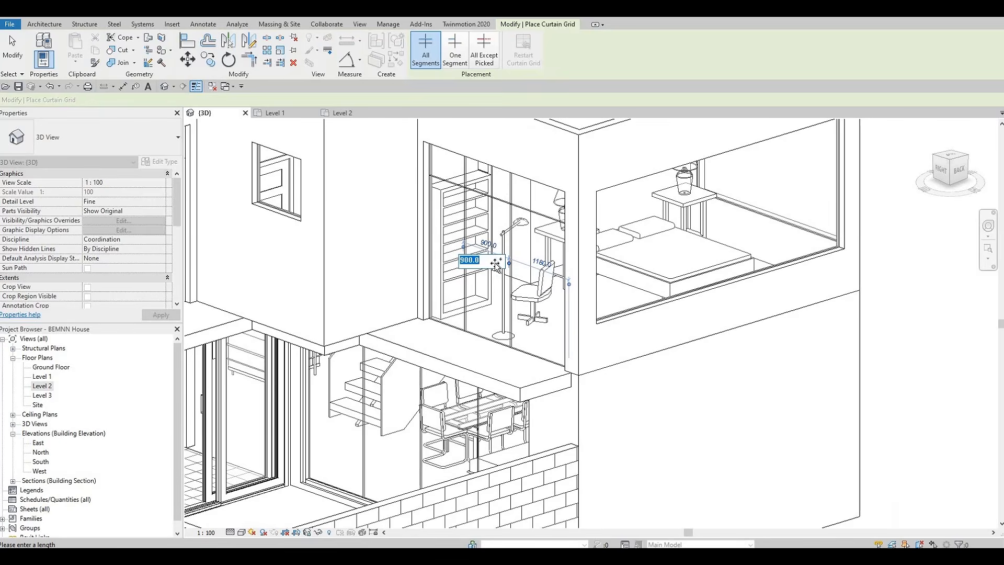
pyautogui.press('Escape')
pyautogui.press('Escape')
pyautogui.press('Escape')
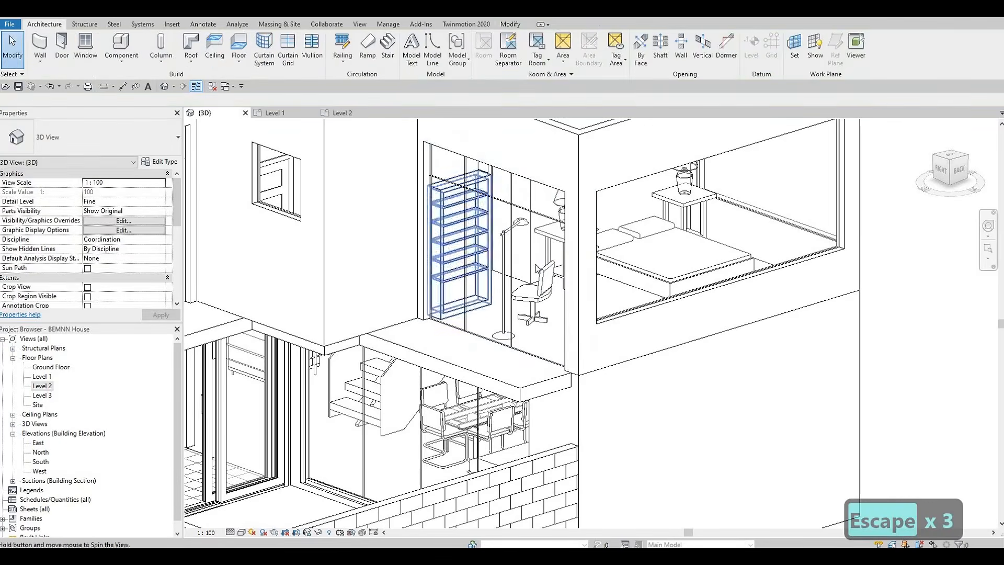
# Delete one of the vertical curtain grid lines from the study window
pyautogui.keyDown('shift'); pyautogui.moveTo(473, 313); pyautogui.dragTo(509, 285, button='middle'); pyautogui.keyUp('shift')
pyautogui.keyDown('shift'); pyautogui.moveTo(486, 246); pyautogui.dragTo(512, 275, button='middle'); pyautogui.keyUp('shift')
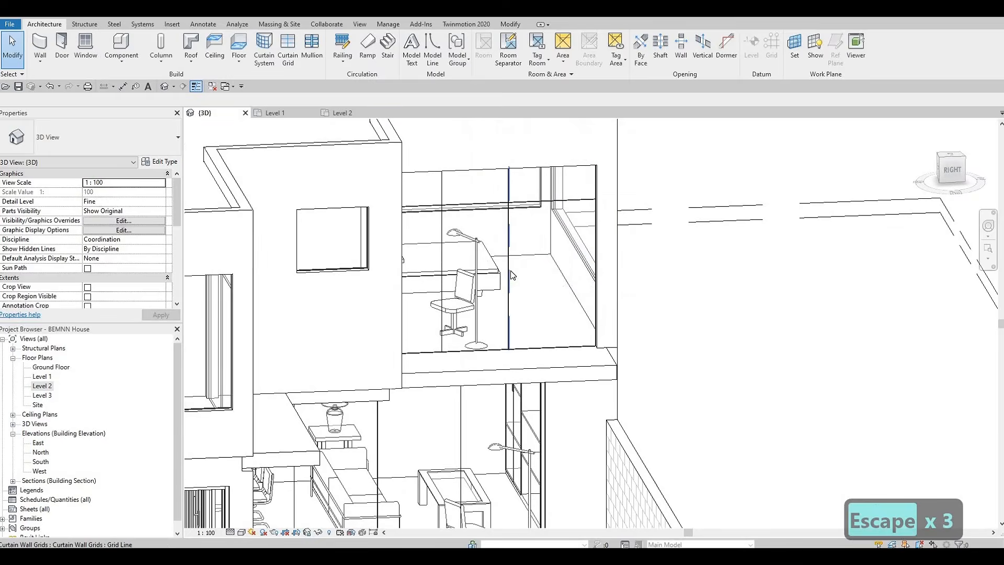
pyautogui.click(433, 176)
pyautogui.press('Delete')
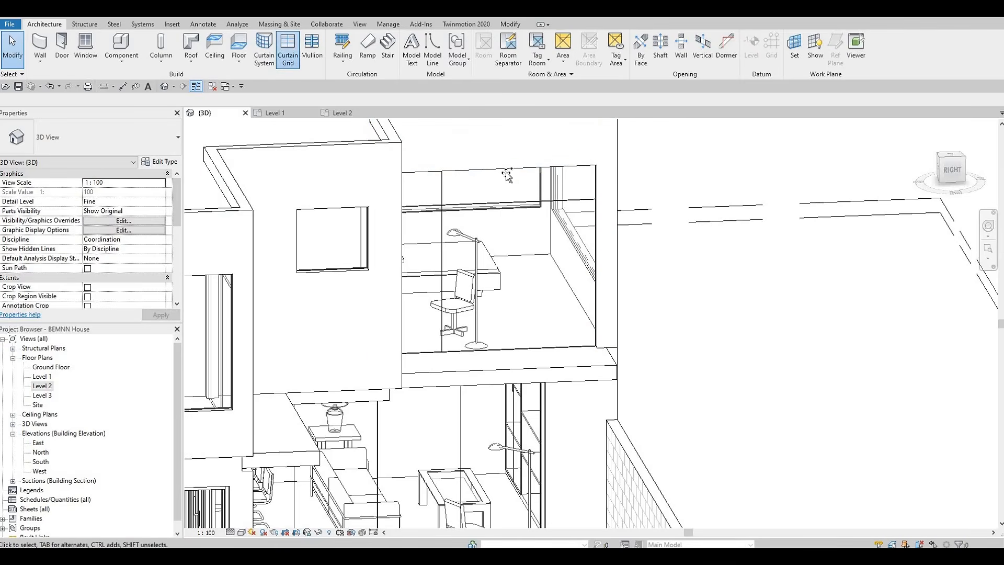
# Restart the Curtain Grid tool and divide the right-side upper-floor bedroom window with vertical grid lines from its midpoint
pyautogui.click(287, 50)
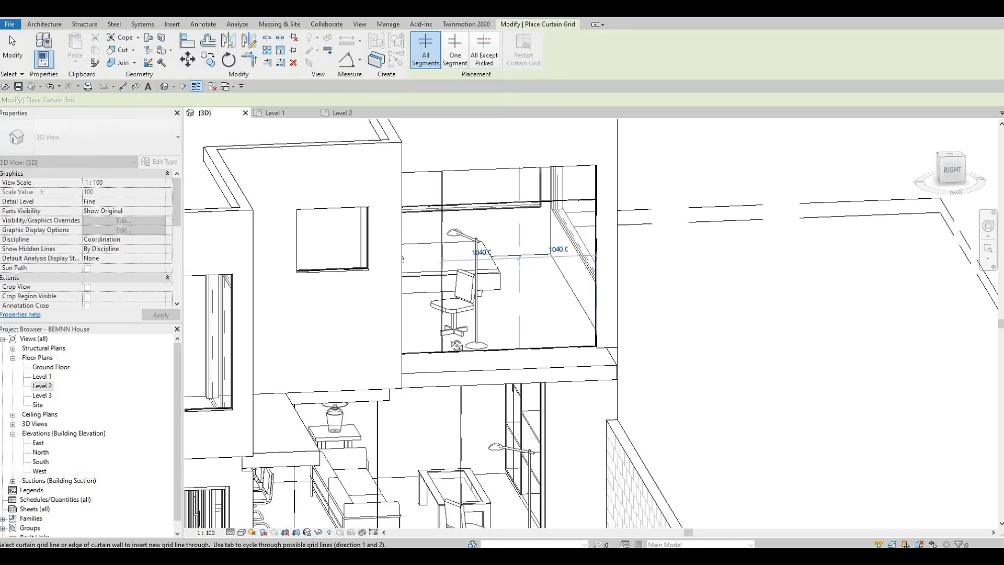
pyautogui.keyDown('shift'); pyautogui.moveTo(528, 330); pyautogui.dragTo(267, 345, button='middle'); pyautogui.keyUp('shift')
pyautogui.scroll(-2, 267, 346)
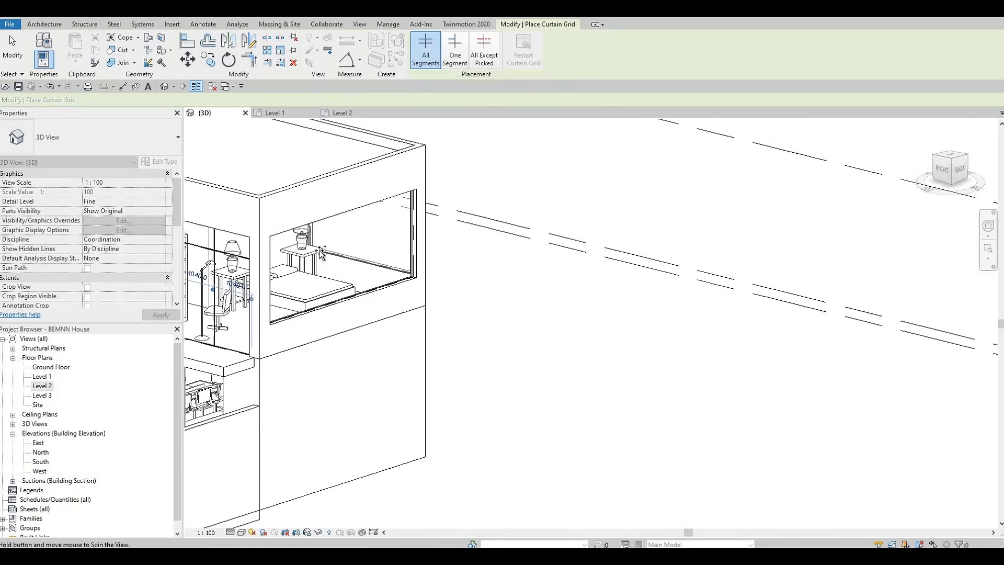
pyautogui.keyDown('shift'); pyautogui.moveTo(377, 233); pyautogui.dragTo(343, 226, button='middle'); pyautogui.keyUp('shift')
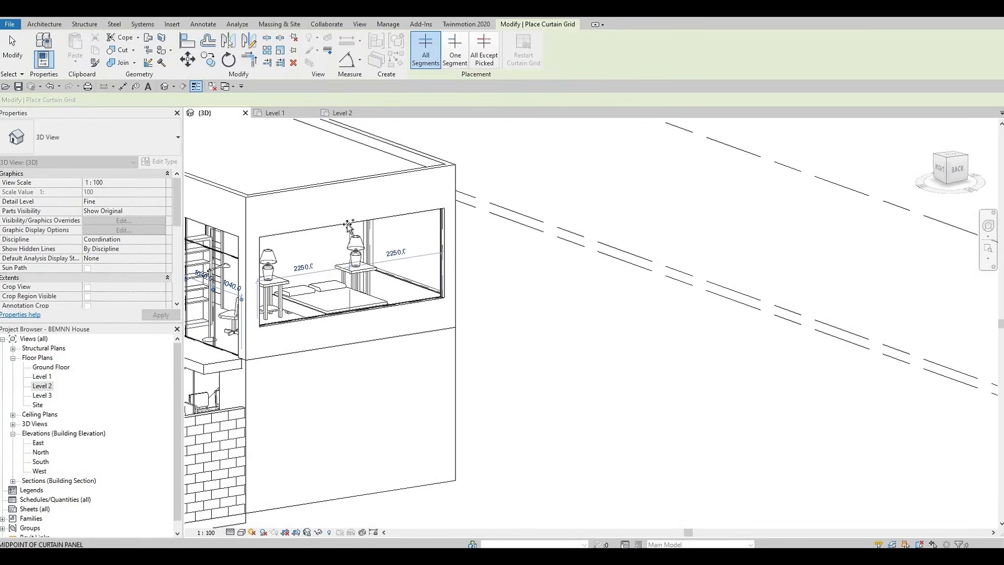
pyautogui.click(311, 230)
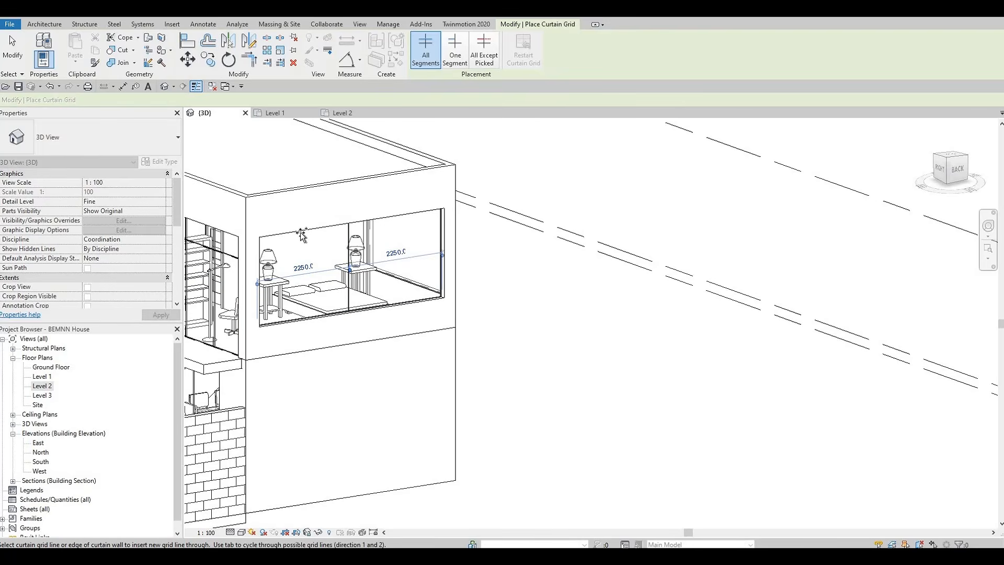
pyautogui.click(302, 235)
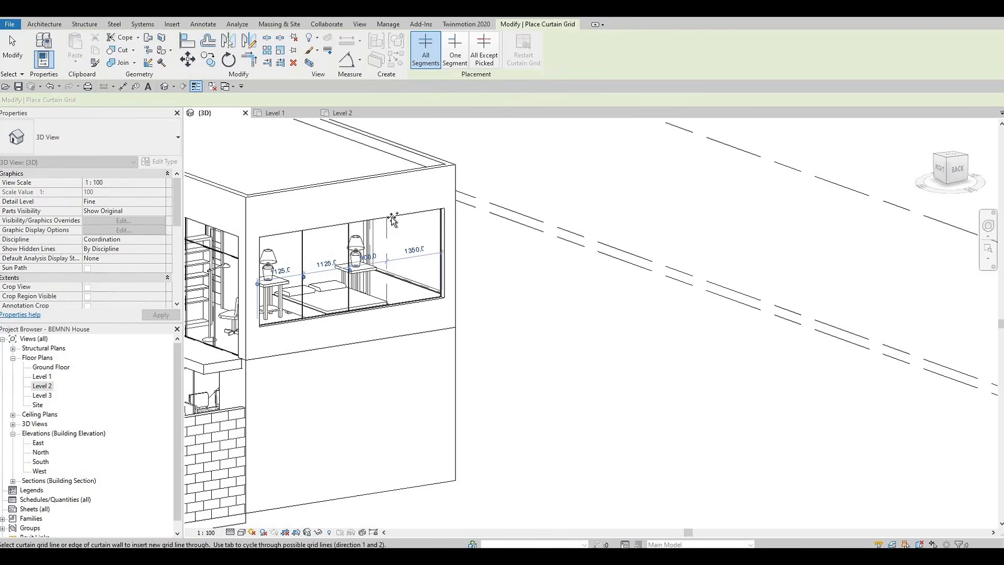
# Divide the small side bedroom window into equal panels with vertical curtain grid lines and exit the Curtain Grid tool
pyautogui.keyDown('shift'); pyautogui.moveTo(313, 309); pyautogui.dragTo(329, 228, button='middle'); pyautogui.keyUp('shift')
pyautogui.moveTo(498, 224); pyautogui.dragTo(329, 229, button='middle')
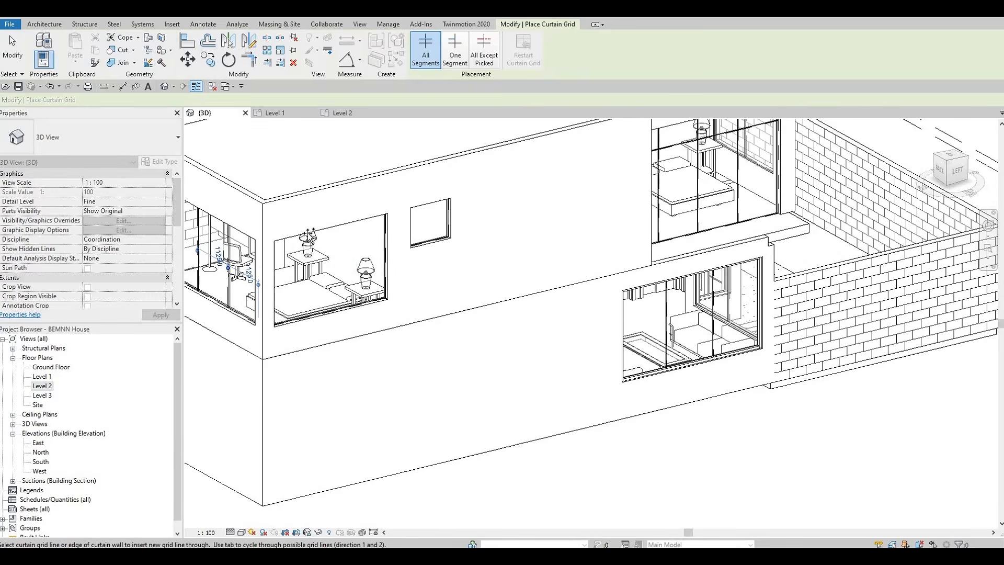
pyautogui.click(311, 233)
pyautogui.click(349, 225)
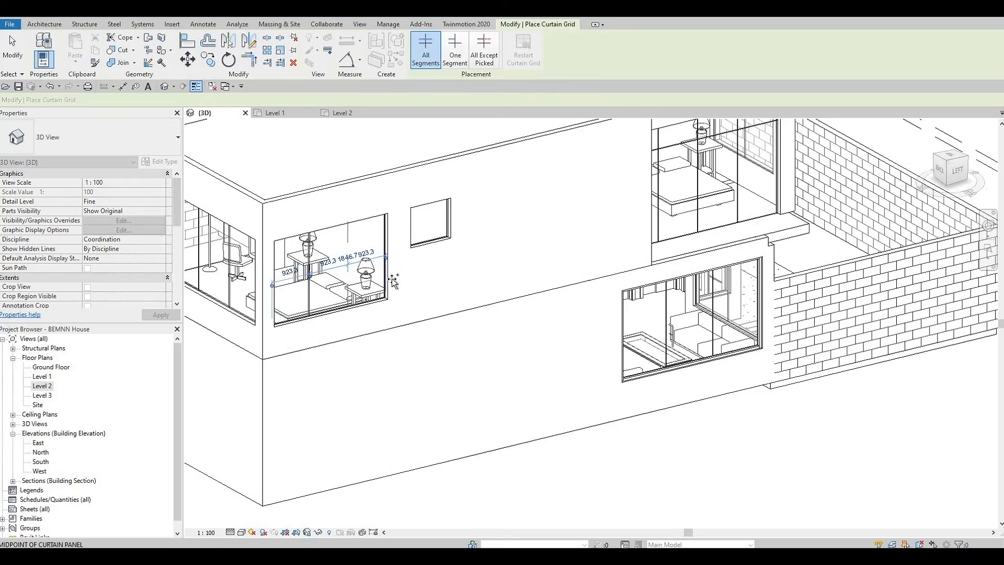
pyautogui.keyDown('shift'); pyautogui.moveTo(443, 330); pyautogui.dragTo(399, 333, button='middle'); pyautogui.keyUp('shift')
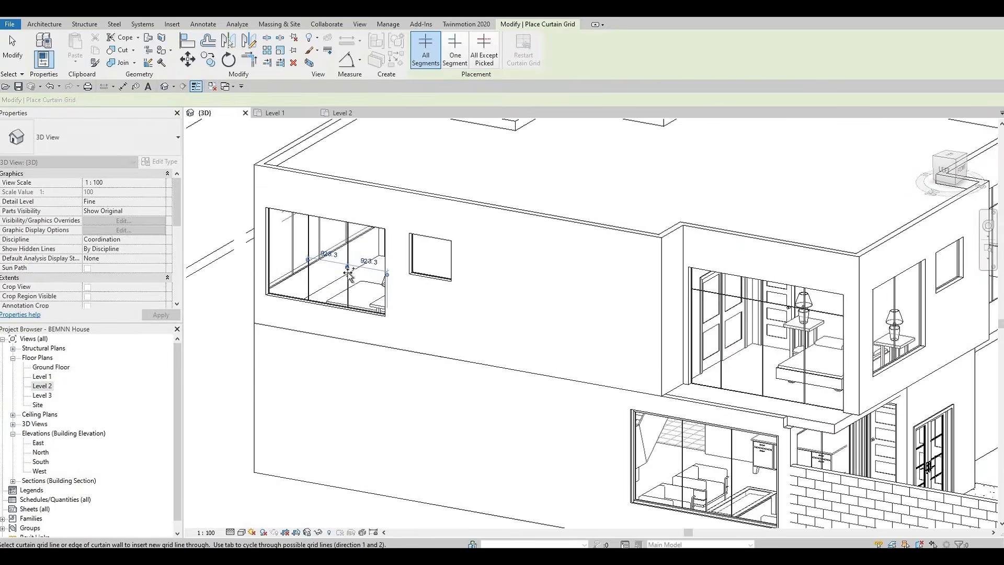
pyautogui.scroll(-1, 280, 309)
pyautogui.moveTo(537, 373); pyautogui.dragTo(285, 380, button='middle')
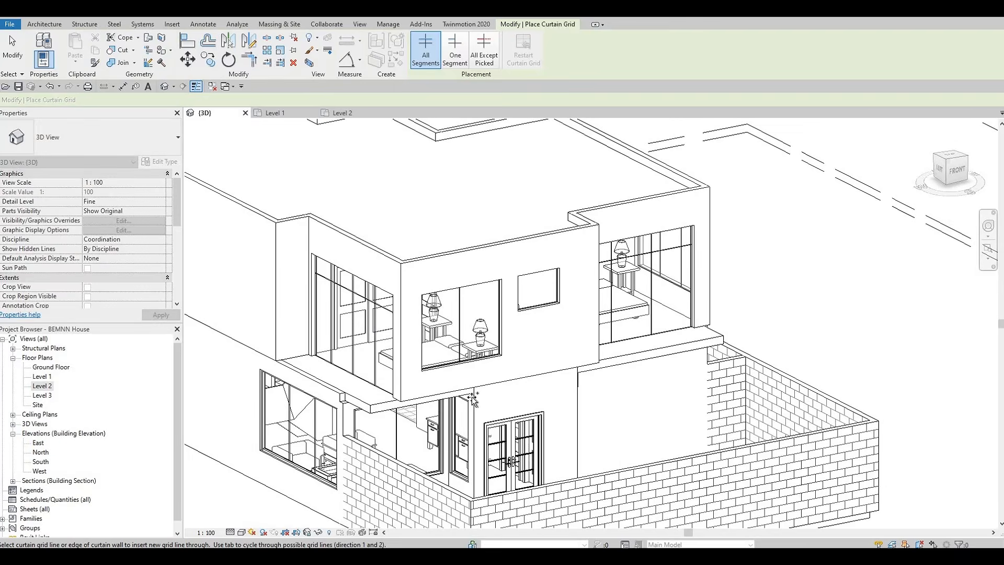
pyautogui.moveTo(524, 369)
pyautogui.keyDown('shift'); pyautogui.mouseDown(button='middle')
pyautogui.moveTo(557, 359)
pyautogui.moveTo(523, 364)
pyautogui.mouseUp(button='middle'); pyautogui.keyUp('shift')
pyautogui.press('Escape')
pyautogui.press('Escape')
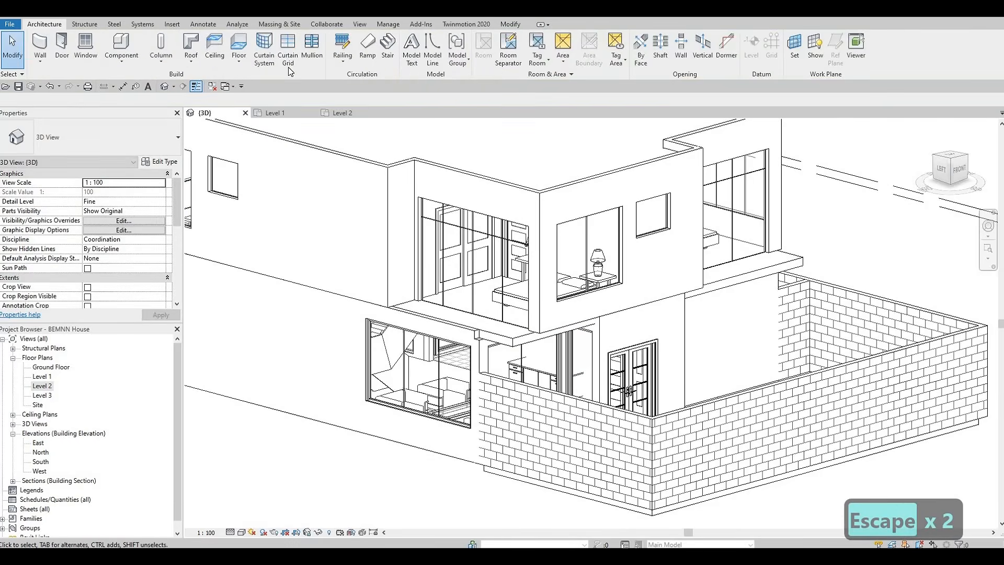
# Start the Mullion tool and add mullions on all grid lines of the small upper-floor window beside the lamp bedroom window
pyautogui.click(309, 44)
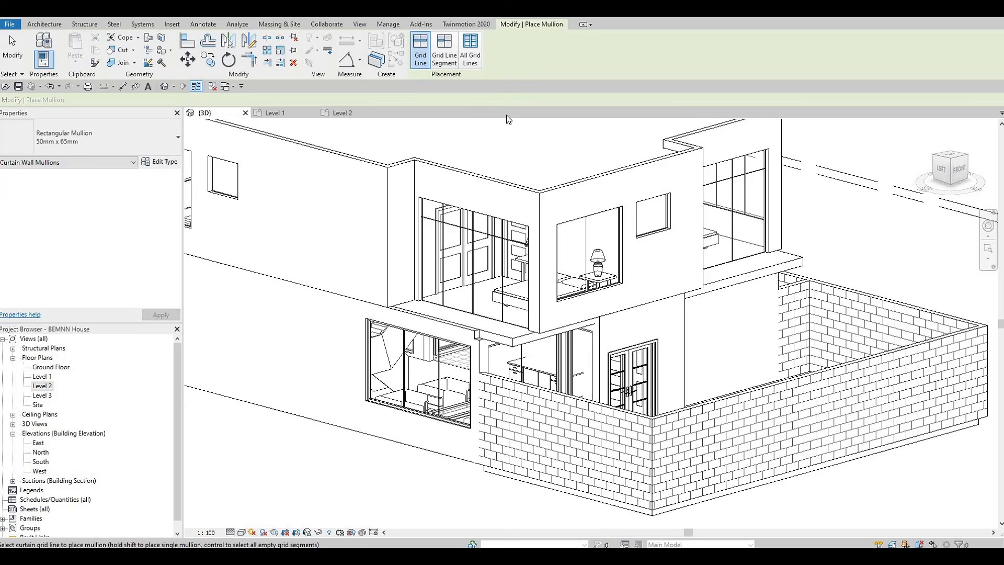
pyautogui.click(469, 54)
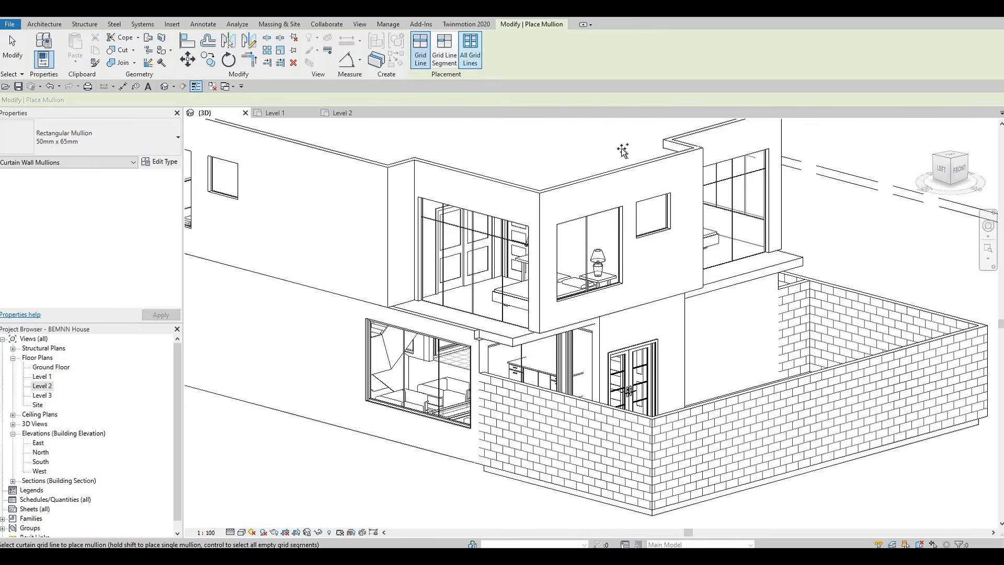
pyautogui.click(671, 221)
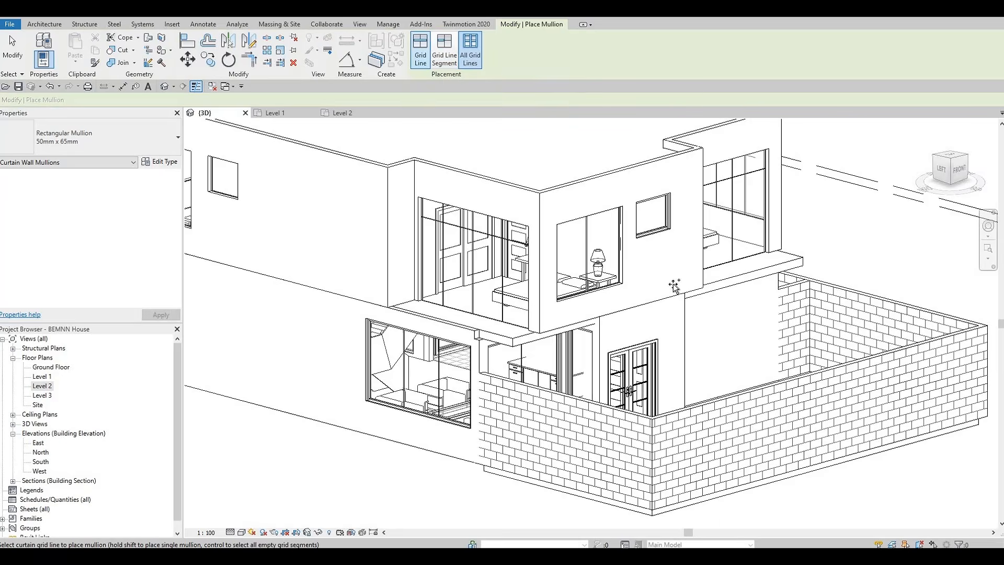
# Add mullions one grid line at a time to the upper-floor bedroom window with the bed and door
pyautogui.scroll(2, 674, 285)
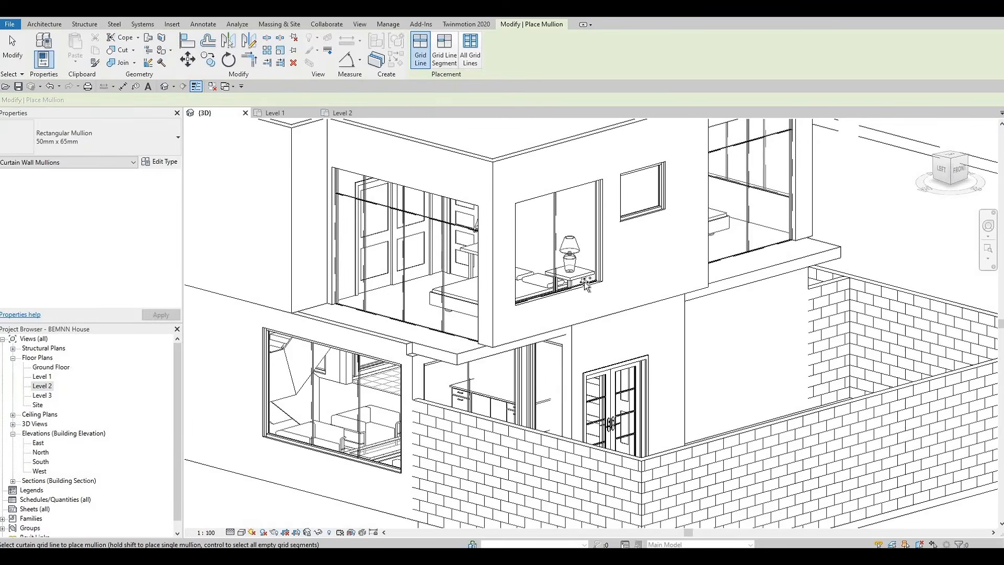
pyautogui.keyDown('shift'); pyautogui.moveTo(691, 349); pyautogui.dragTo(523, 314, button='middle'); pyautogui.keyUp('shift')
pyautogui.moveTo(230, 241); pyautogui.dragTo(459, 335, button='middle')
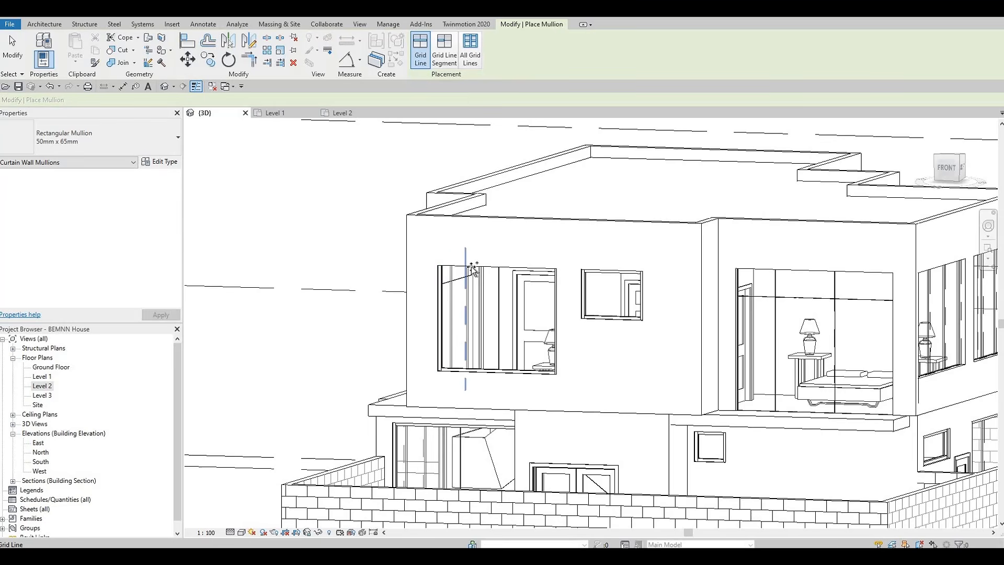
pyautogui.keyDown('shift'); pyautogui.moveTo(544, 402); pyautogui.dragTo(774, 418, button='middle'); pyautogui.keyUp('shift')
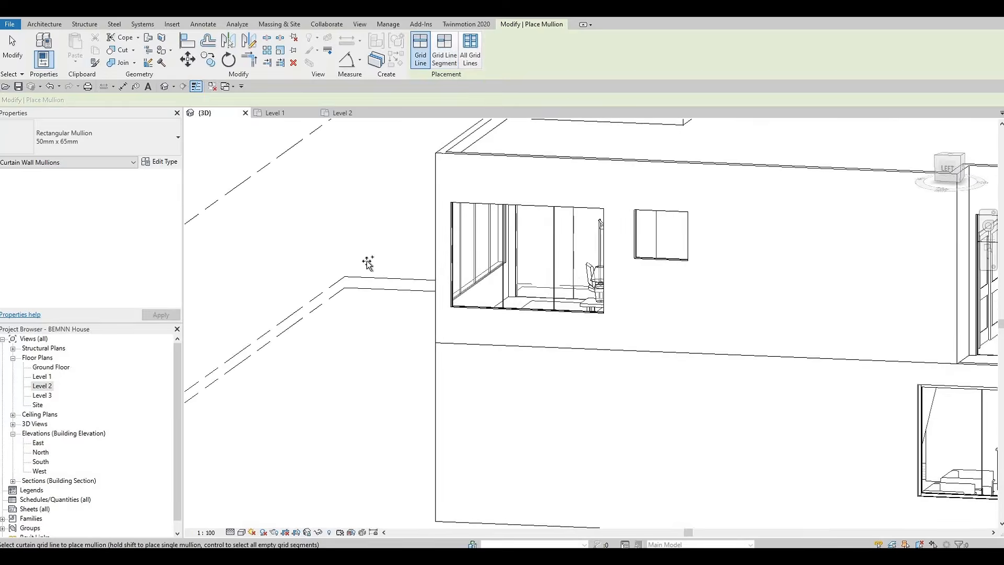
pyautogui.moveTo(915, 391); pyautogui.dragTo(554, 347, button='middle')
pyautogui.moveTo(662, 325); pyautogui.dragTo(613, 344, button='middle')
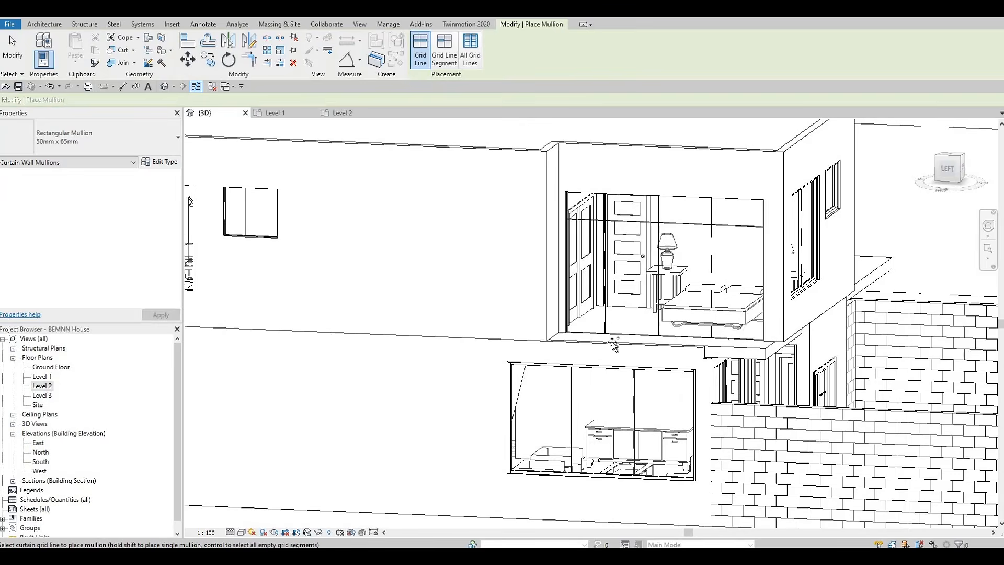
pyautogui.click(573, 209)
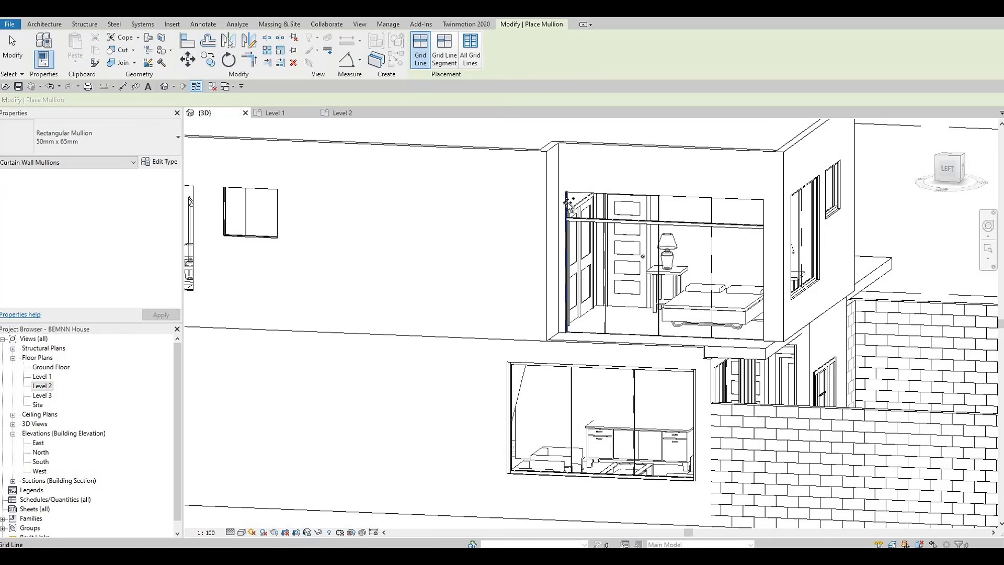
pyautogui.click(590, 194)
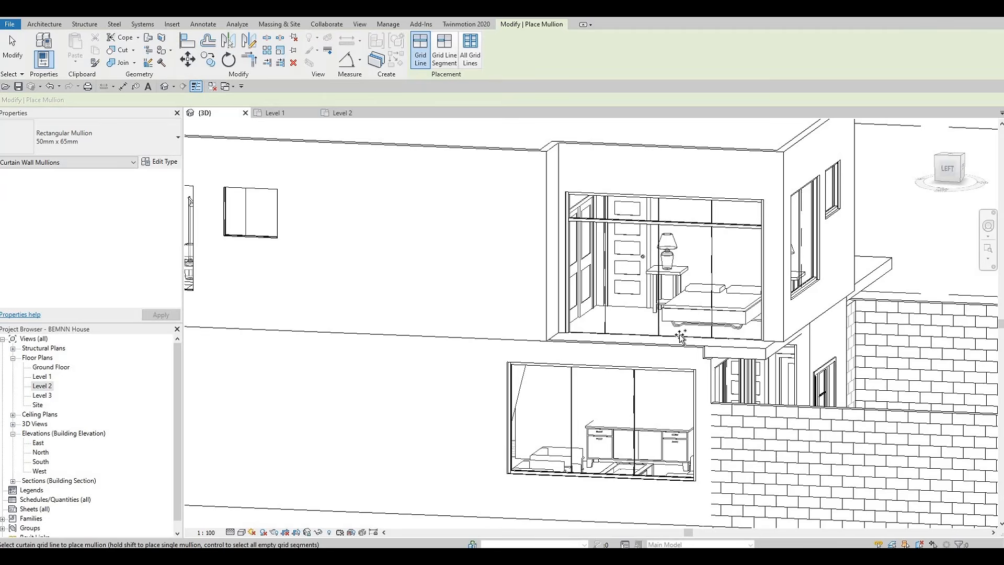
pyautogui.click(657, 344)
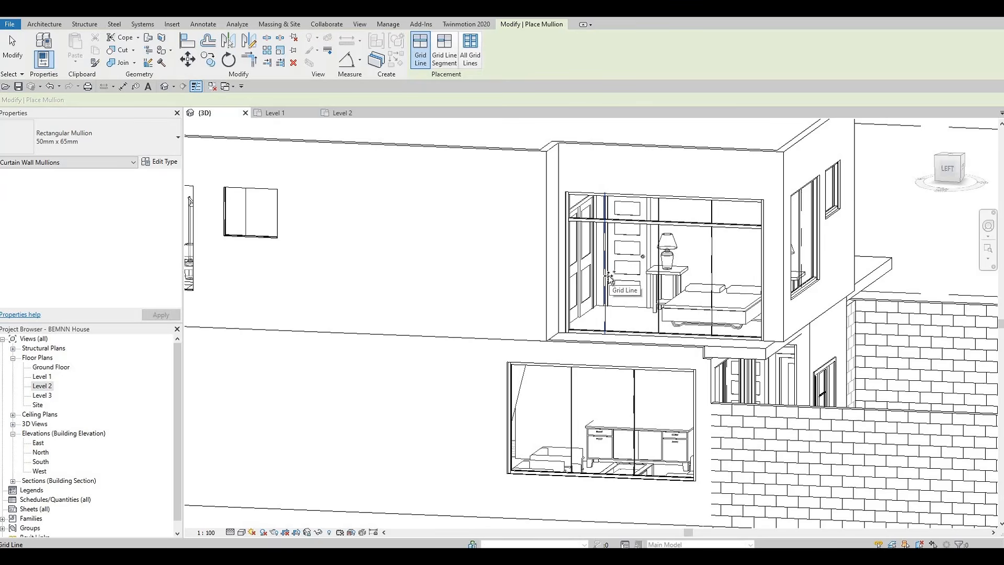
pyautogui.click(595, 324)
# Orbit around the house, switching mullion placement options, to inspect the upper-floor curtain wall windows
pyautogui.keyDown('shift'); pyautogui.moveTo(535, 402); pyautogui.dragTo(553, 333, button='middle'); pyautogui.keyUp('shift')
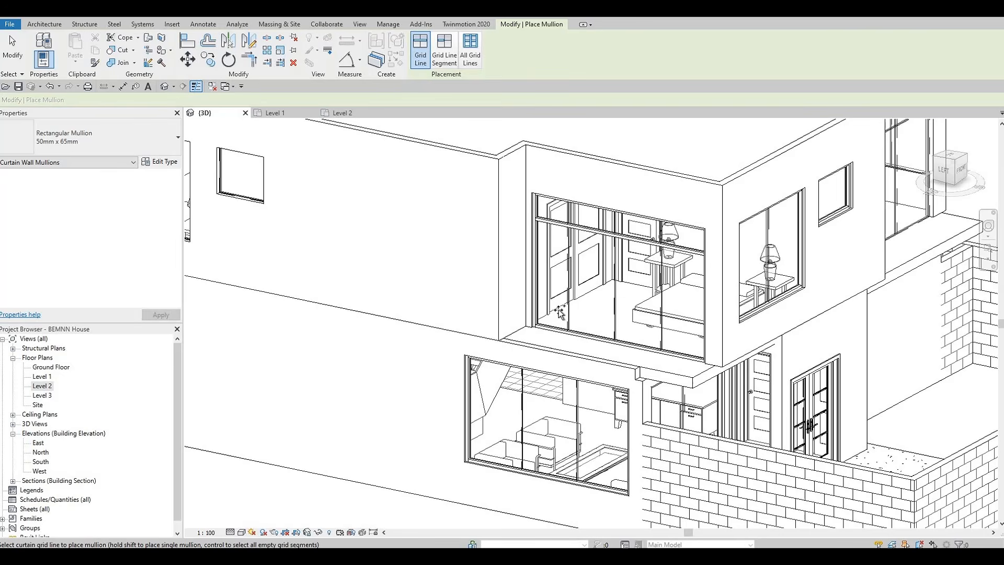
pyautogui.click(438, 51)
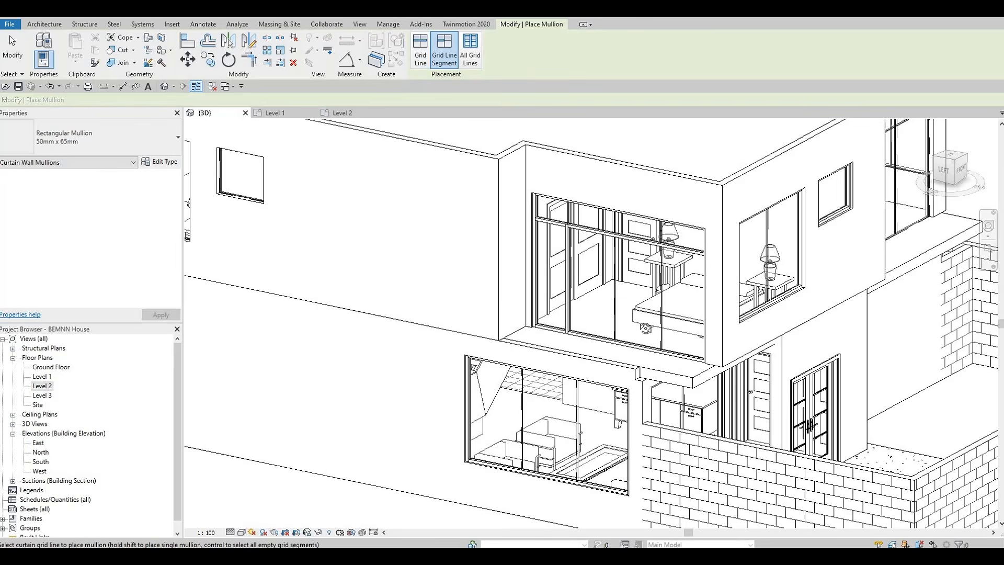
pyautogui.keyDown('shift'); pyautogui.moveTo(566, 287); pyautogui.dragTo(615, 283, button='middle'); pyautogui.keyUp('shift')
pyautogui.keyDown('shift'); pyautogui.moveTo(592, 345); pyautogui.dragTo(596, 265, button='middle'); pyautogui.keyUp('shift')
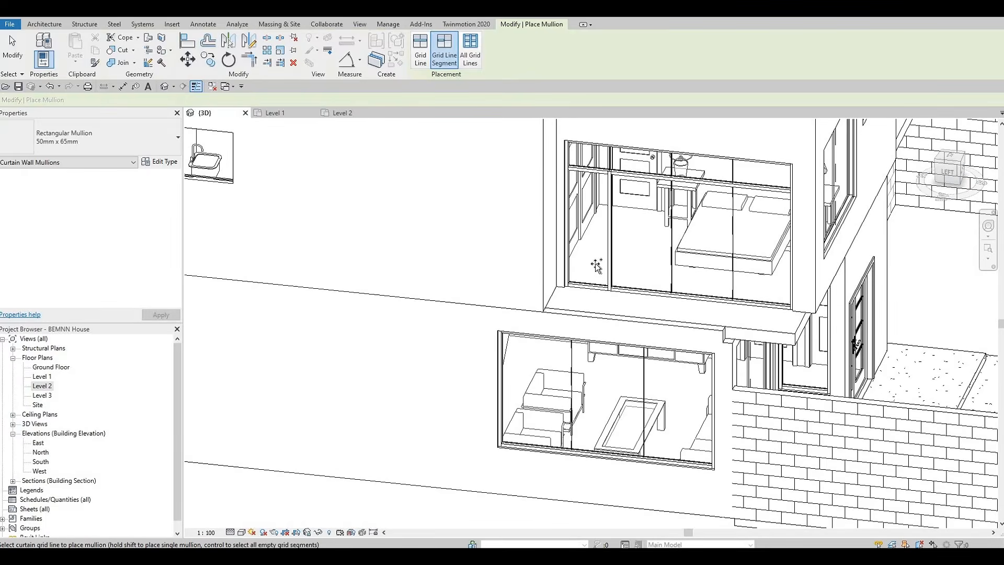
pyautogui.scroll(-3, 579, 272)
pyautogui.keyDown('shift'); pyautogui.moveTo(499, 253); pyautogui.dragTo(473, 232, button='middle'); pyautogui.keyUp('shift')
pyautogui.scroll(1, 617, 324)
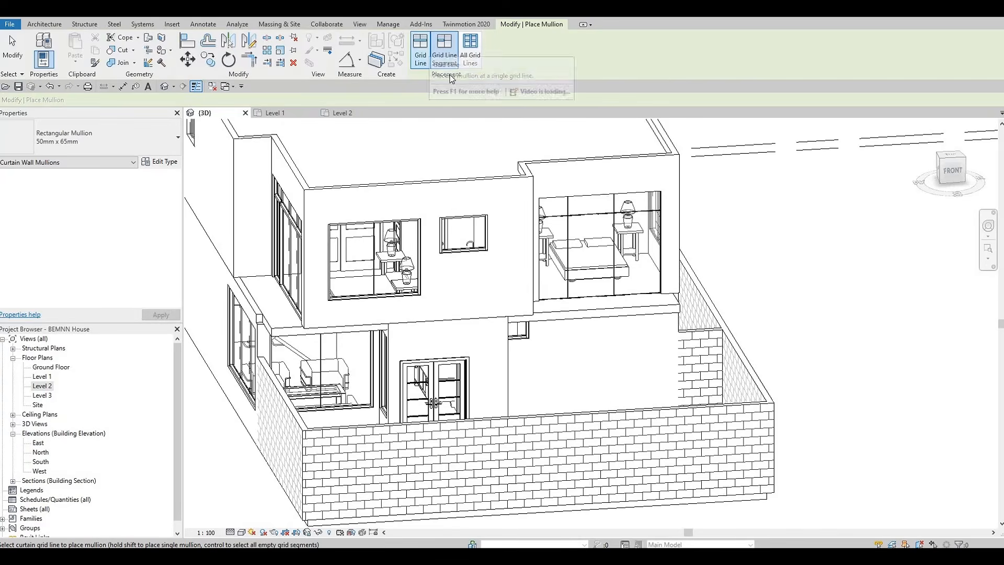
pyautogui.click(421, 50)
pyautogui.click(470, 50)
pyautogui.keyDown('shift'); pyautogui.moveTo(630, 342); pyautogui.dragTo(701, 337, button='middle'); pyautogui.keyUp('shift')
pyautogui.keyDown('shift'); pyautogui.moveTo(350, 182); pyautogui.dragTo(395, 141, button='middle'); pyautogui.keyUp('shift')
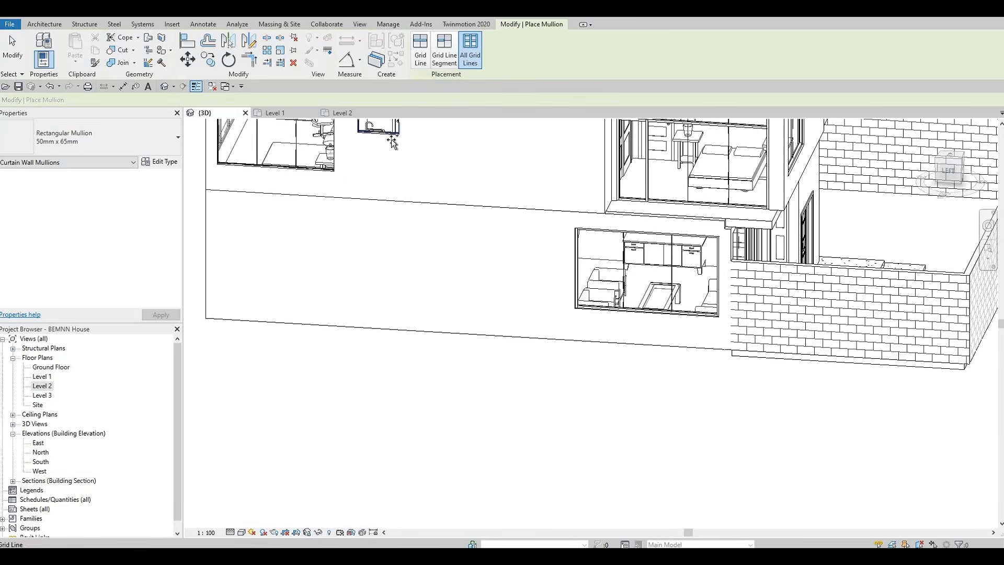
pyautogui.keyDown('shift'); pyautogui.moveTo(448, 385); pyautogui.dragTo(580, 272, button='middle'); pyautogui.keyUp('shift')
pyautogui.scroll(-5, 649, 307)
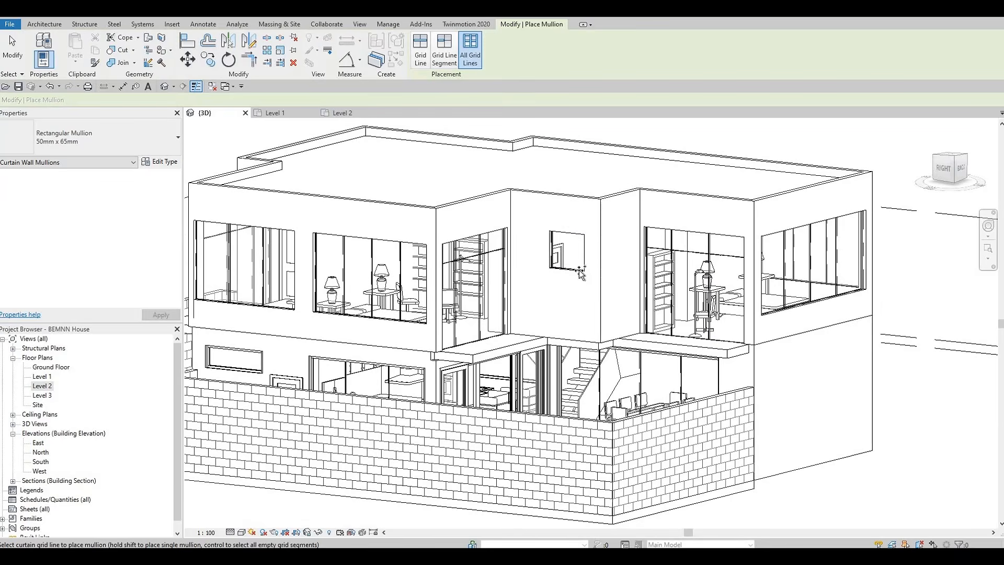
pyautogui.keyDown('shift'); pyautogui.moveTo(711, 322); pyautogui.dragTo(474, 242, button='middle'); pyautogui.keyUp('shift')
pyautogui.moveTo(576, 241); pyautogui.dragTo(407, 235, button='middle')
pyautogui.scroll(2, 407, 235)
pyautogui.keyDown('shift'); pyautogui.moveTo(701, 335); pyautogui.dragTo(797, 341, button='middle'); pyautogui.keyUp('shift')
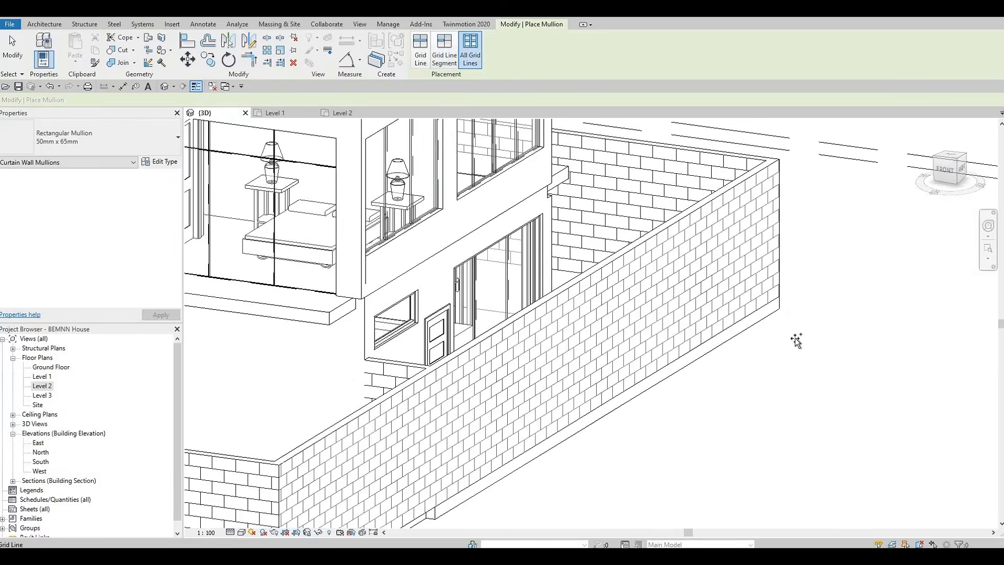
pyautogui.scroll(-3, 797, 341)
pyautogui.scroll(3, 541, 200)
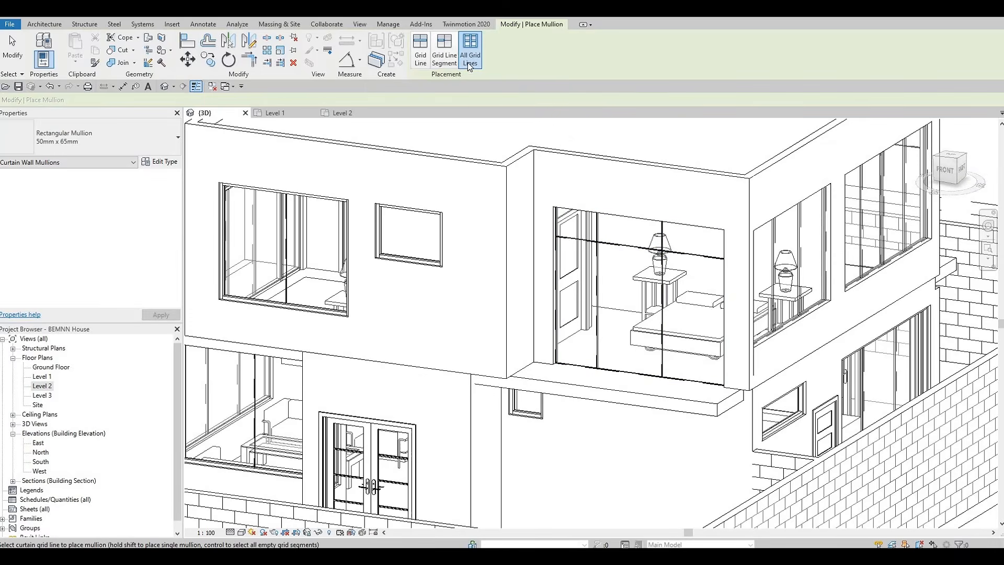
# Add mullions to individual grid lines of the upper-floor window with the door and lamp
pyautogui.click(420, 53)
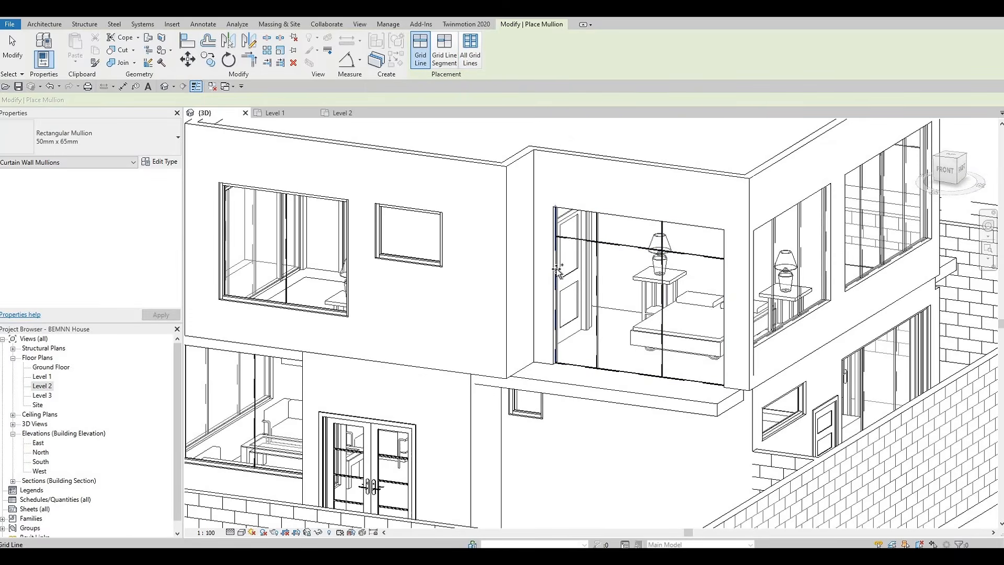
pyautogui.keyDown('shift'); pyautogui.moveTo(570, 345); pyautogui.dragTo(547, 297, button='middle'); pyautogui.keyUp('shift')
pyautogui.scroll(1, 547, 176)
pyautogui.moveTo(559, 128); pyautogui.dragTo(557, 481, button='middle')
pyautogui.moveTo(550, 297); pyautogui.dragTo(565, 523, button='middle')
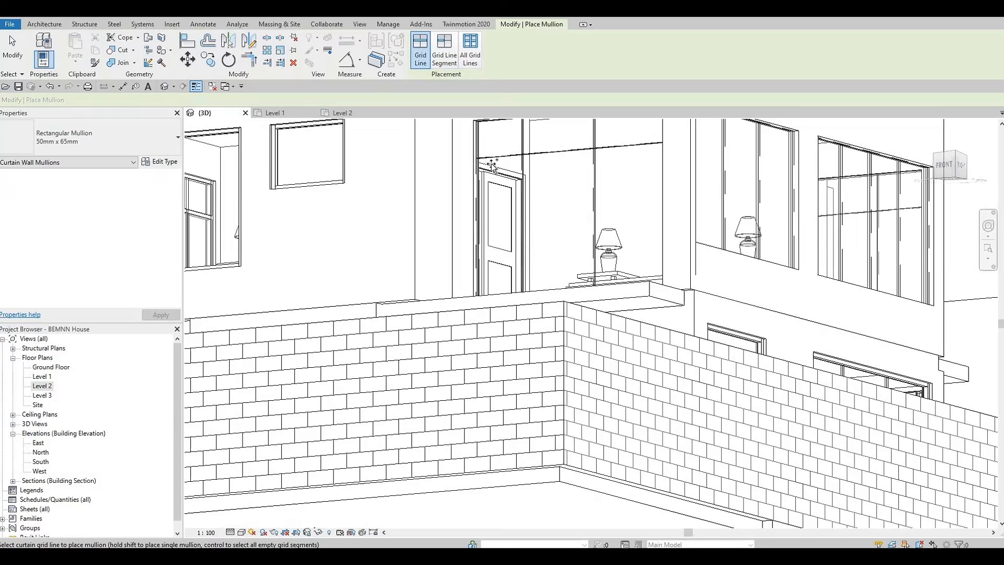
pyautogui.moveTo(546, 120); pyautogui.dragTo(532, 196, button='middle')
pyautogui.click(532, 197)
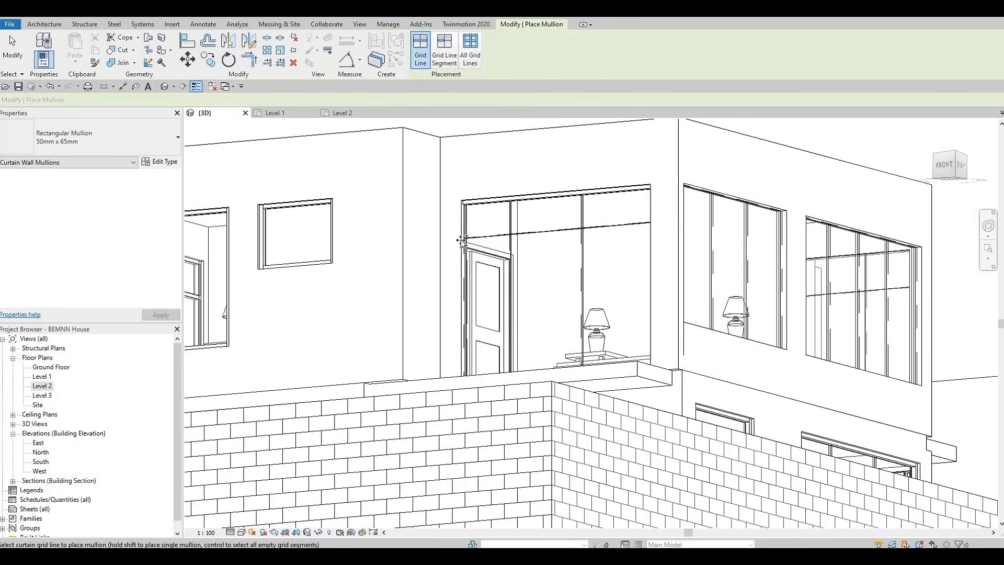
pyautogui.click(462, 241)
# Add a mullion to a vertical grid line of the corner bedroom window at the rear
pyautogui.keyDown('shift'); pyautogui.moveTo(589, 269); pyautogui.dragTo(429, 188, button='middle'); pyautogui.keyUp('shift')
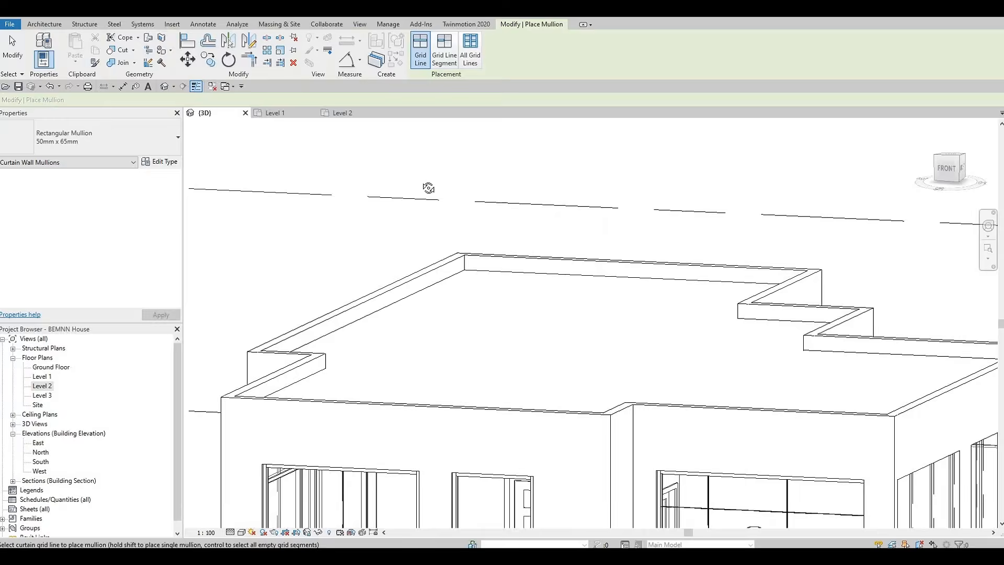
pyautogui.moveTo(438, 453); pyautogui.dragTo(388, 25, button='middle')
pyautogui.keyDown('shift'); pyautogui.moveTo(649, 342); pyautogui.dragTo(800, 319, button='middle'); pyautogui.keyUp('shift')
pyautogui.moveTo(867, 351); pyautogui.dragTo(834, 260, button='middle')
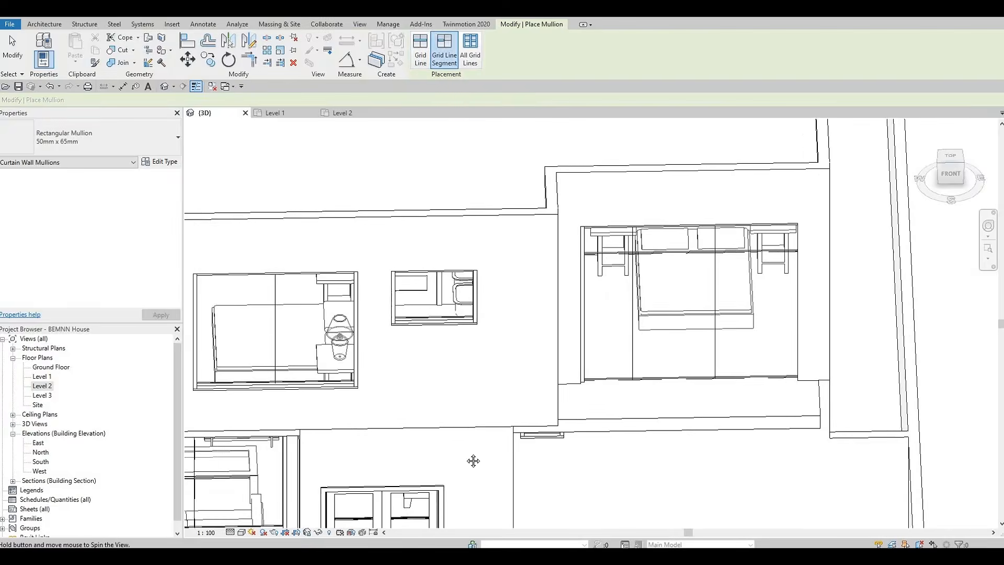
pyautogui.keyDown('shift'); pyautogui.moveTo(473, 459); pyautogui.dragTo(601, 444, button='middle'); pyautogui.keyUp('shift')
pyautogui.moveTo(609, 398); pyautogui.dragTo(675, 187, button='middle')
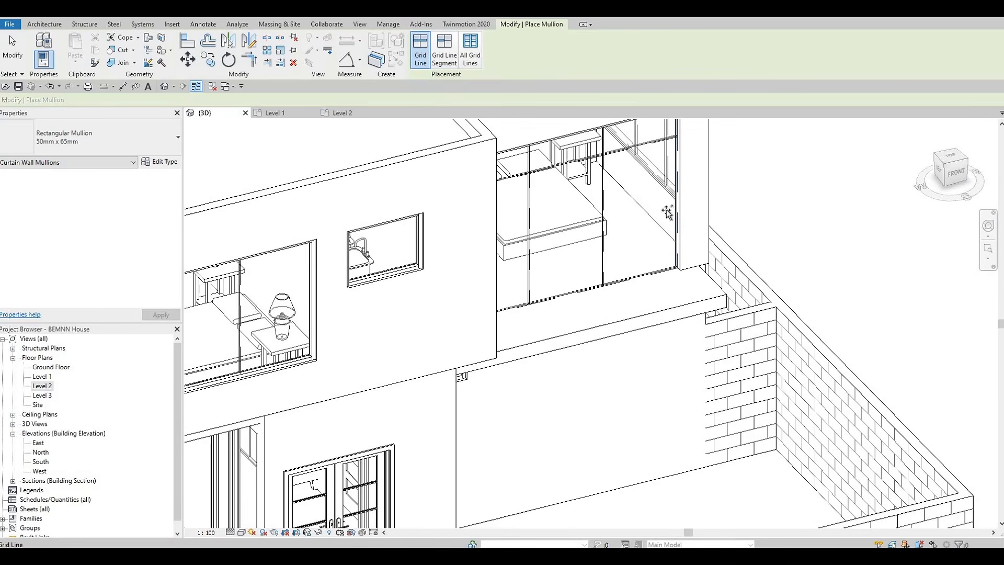
pyautogui.click(616, 284)
# Add a mullion to the vertical grid line of the bedroom window with the bed and lamp
pyautogui.click(445, 51)
pyautogui.keyDown('shift'); pyautogui.moveTo(814, 230); pyautogui.dragTo(440, 204, button='middle'); pyautogui.keyUp('shift')
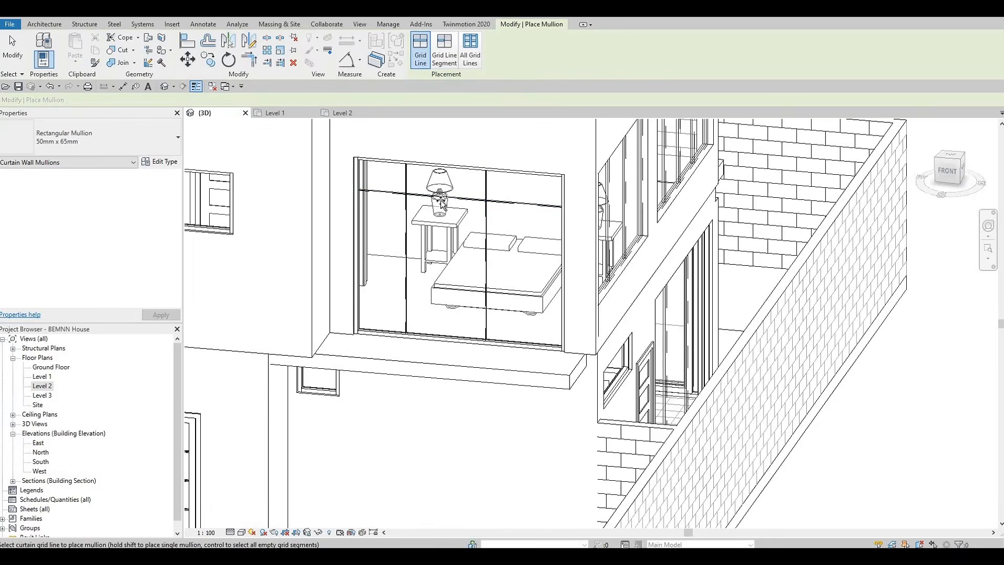
pyautogui.click(445, 51)
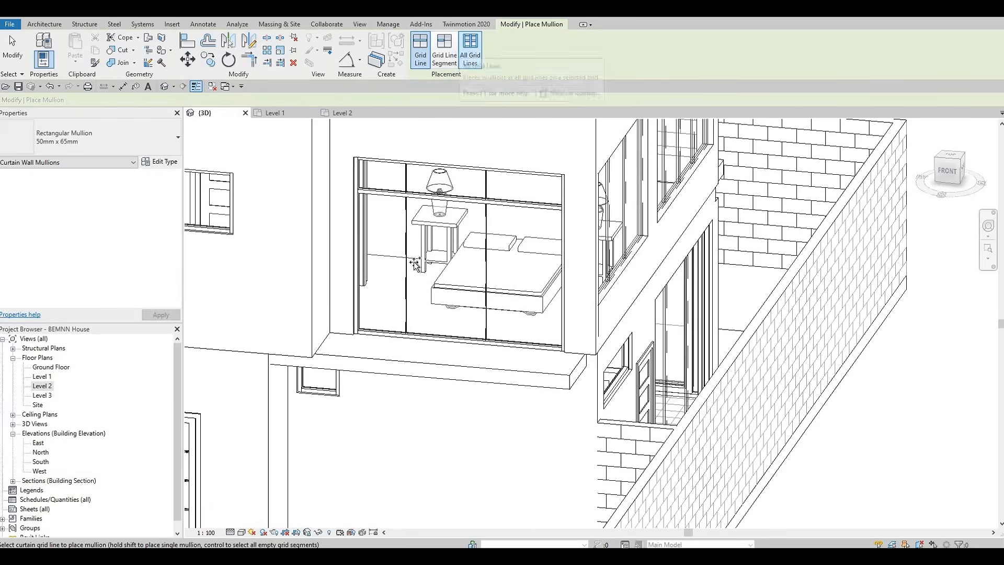
pyautogui.click(418, 266)
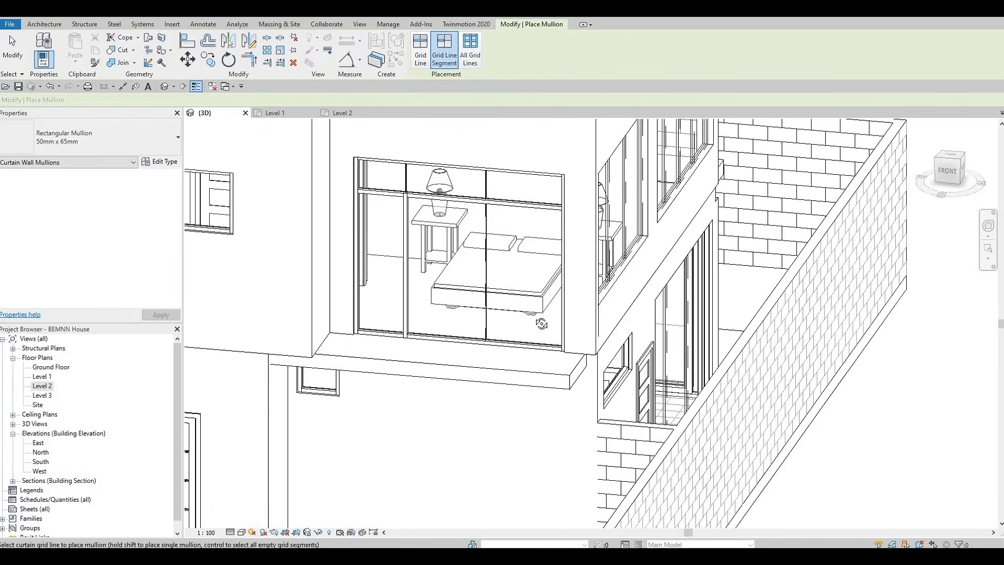
# Add mullions to grid lines of the two-lamp bedroom window and the large window beside it
pyautogui.keyDown('shift'); pyautogui.moveTo(537, 324); pyautogui.dragTo(416, 328, button='middle'); pyautogui.keyUp('shift')
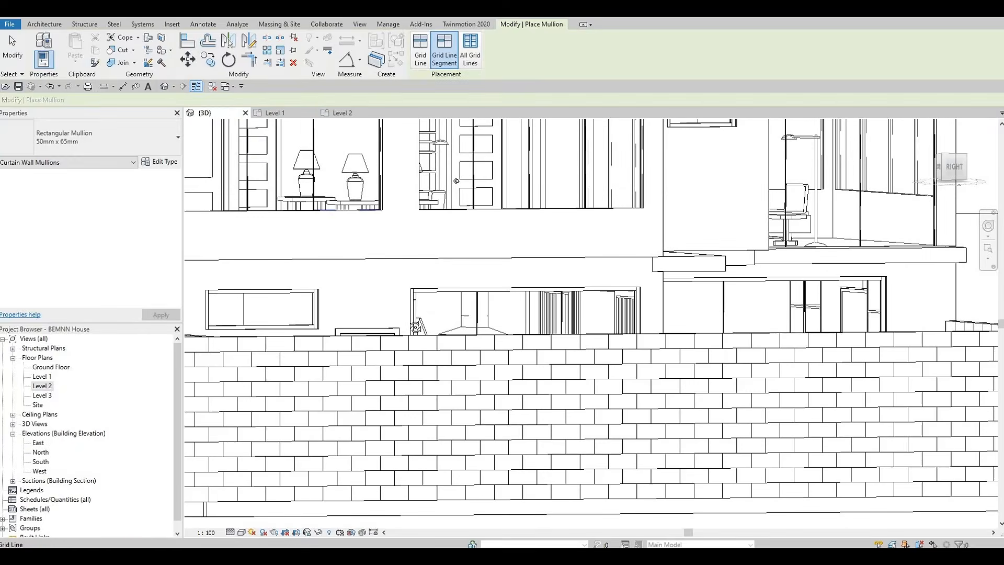
pyautogui.keyDown('shift'); pyautogui.moveTo(454, 131); pyautogui.dragTo(423, 59, button='middle'); pyautogui.keyUp('shift')
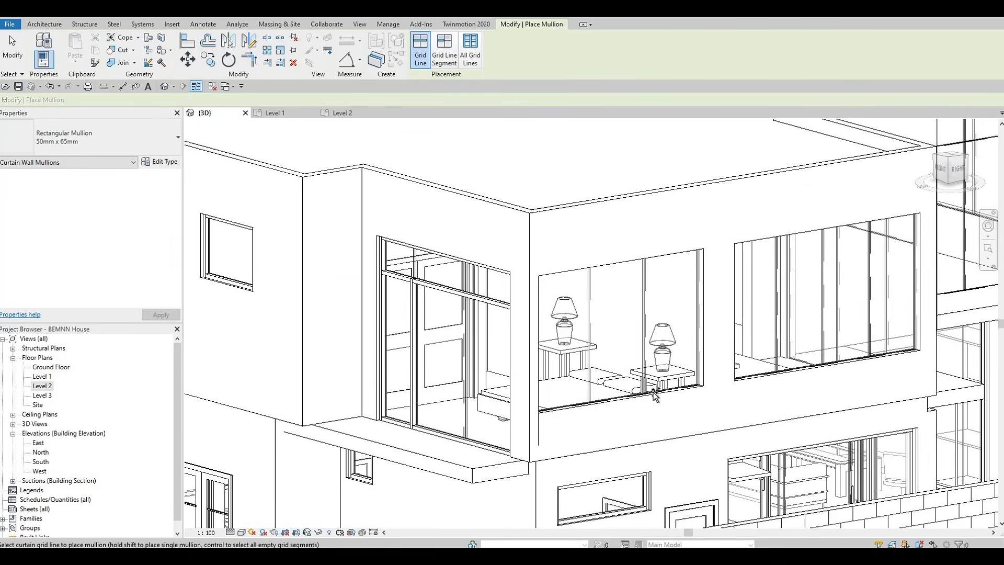
pyautogui.click(691, 305)
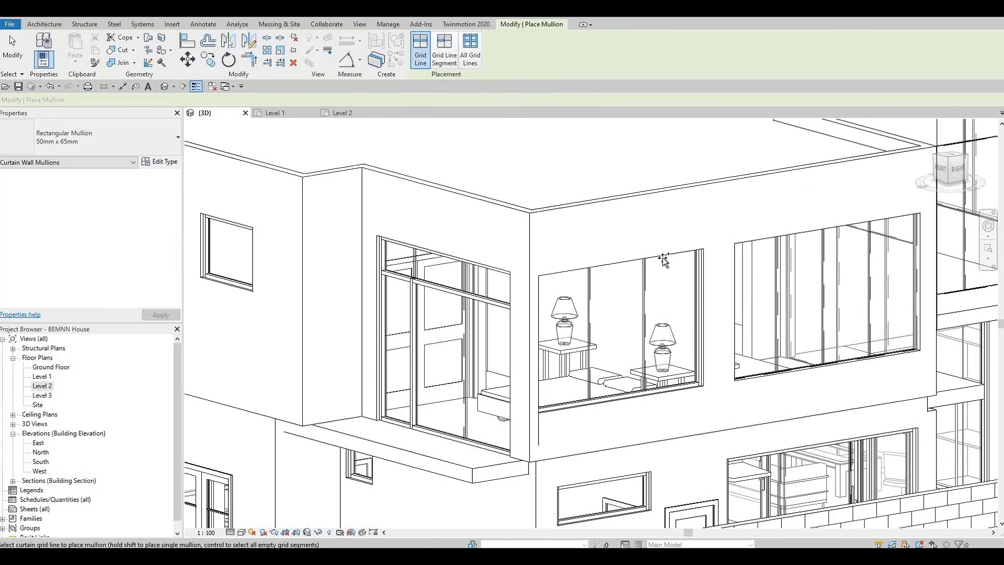
pyautogui.click(728, 263)
pyautogui.click(915, 265)
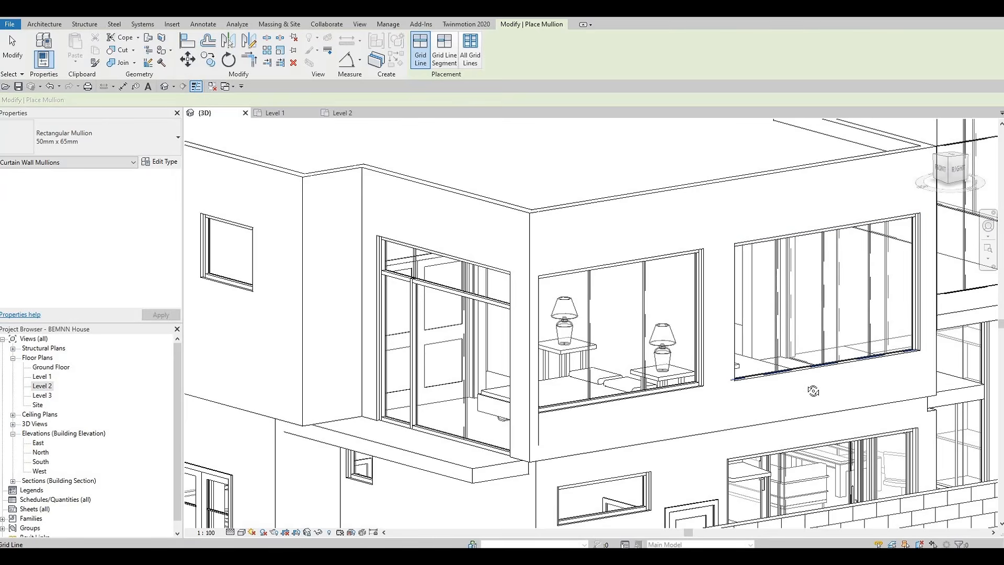
# Add a mullion to a grid line of the study window beside the bookshelf
pyautogui.keyDown('shift'); pyautogui.moveTo(750, 392); pyautogui.dragTo(525, 300, button='middle'); pyautogui.keyUp('shift')
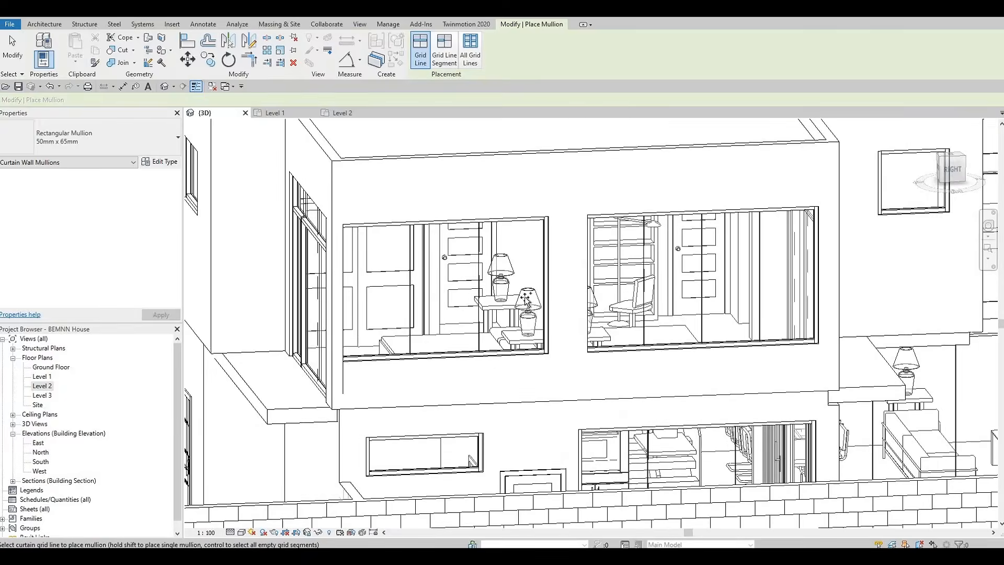
pyautogui.keyDown('shift'); pyautogui.moveTo(931, 455); pyautogui.dragTo(815, 462, button='middle'); pyautogui.keyUp('shift')
pyautogui.moveTo(528, 240); pyautogui.dragTo(817, 377, button='middle')
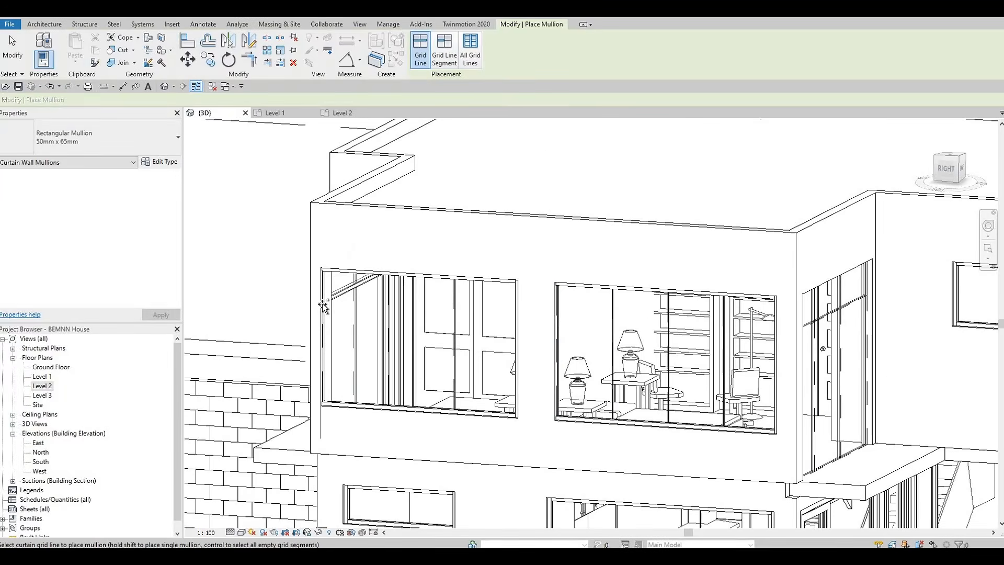
pyautogui.click(558, 339)
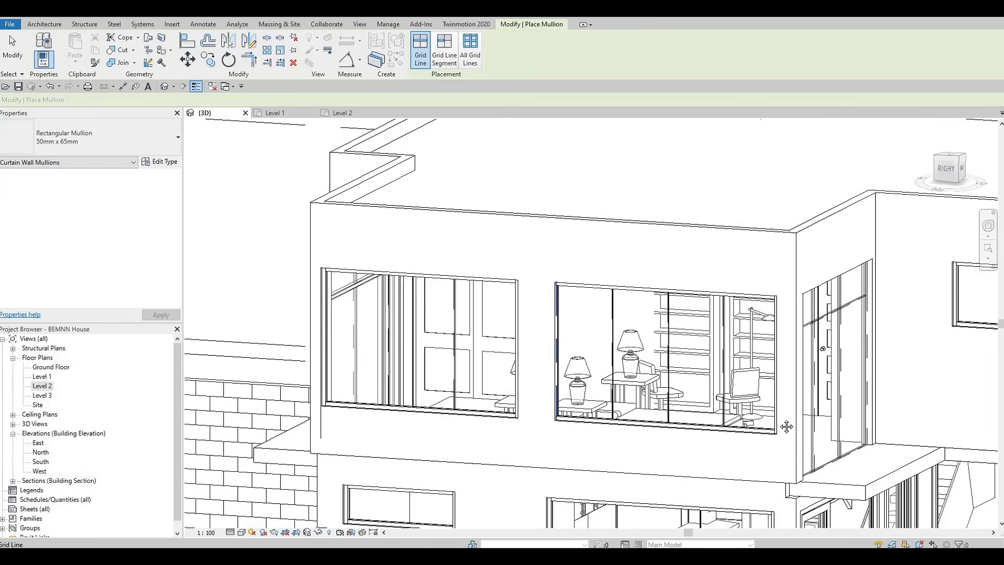
# Add a mullion along a full vertical grid line of the study window and undo it
pyautogui.scroll(-1, 725, 350)
pyautogui.moveTo(663, 419); pyautogui.dragTo(423, 324, button='middle')
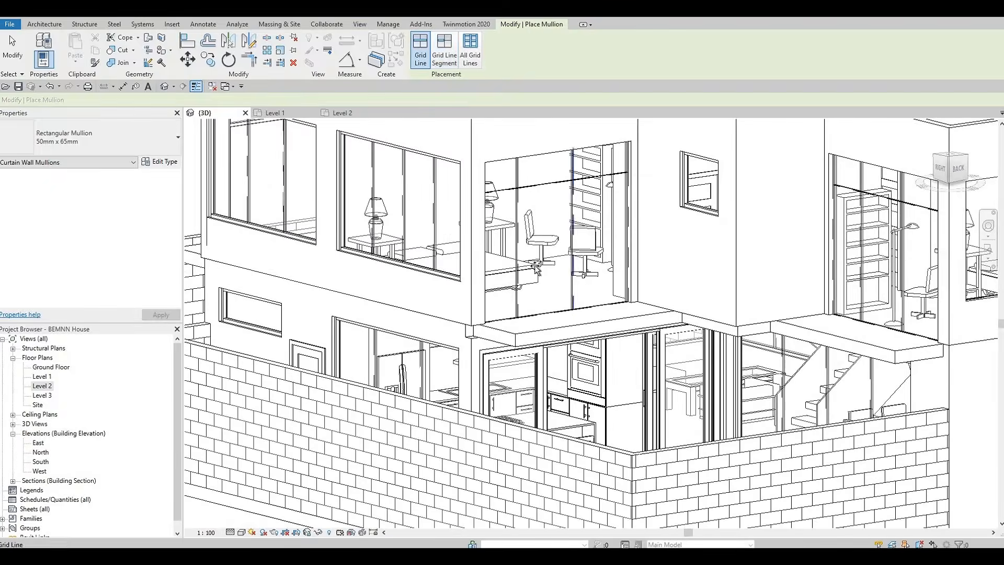
pyautogui.moveTo(629, 175); pyautogui.dragTo(561, 249, button='middle')
pyautogui.click(561, 249)
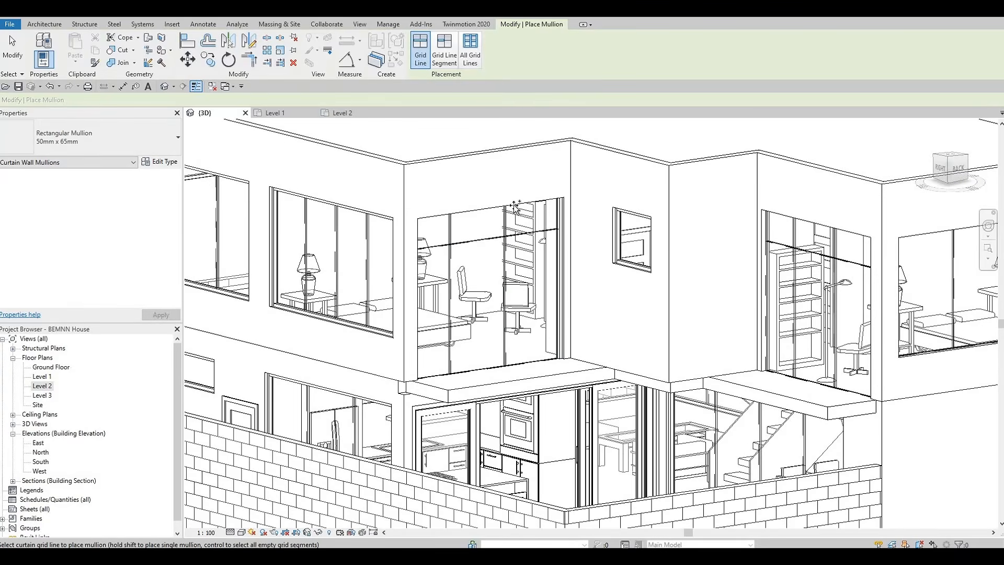
pyautogui.click(516, 361)
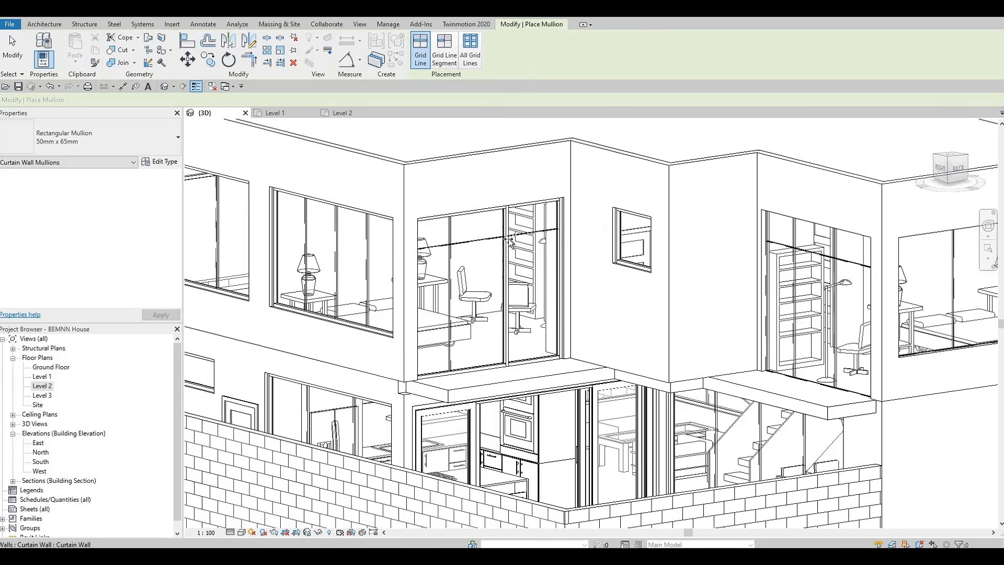
pyautogui.hotkey('ctrl', 'z')
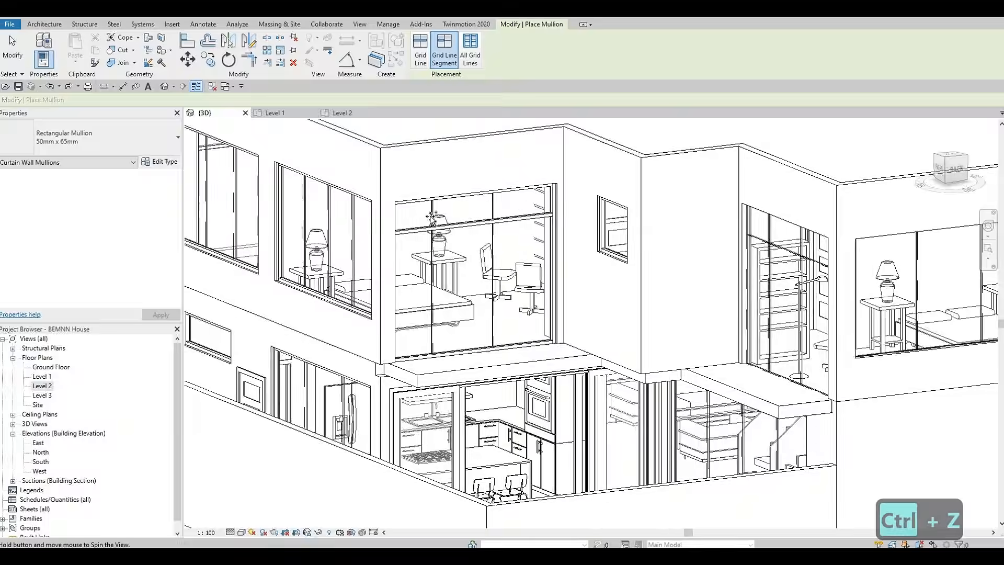
# Place a single mullion segment on a vertical grid line of the bedroom window above the kitchen
pyautogui.click(421, 49)
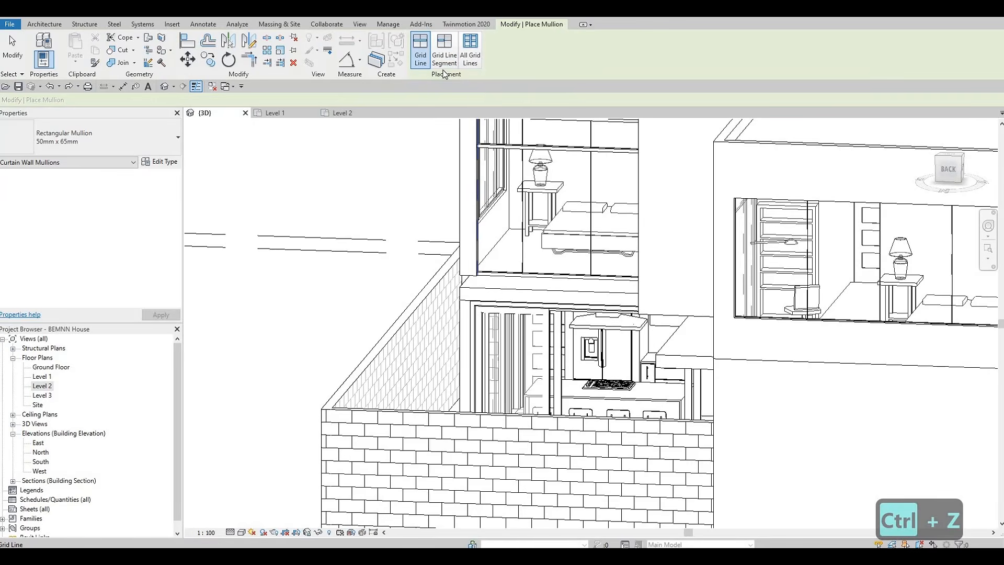
pyautogui.click(523, 199)
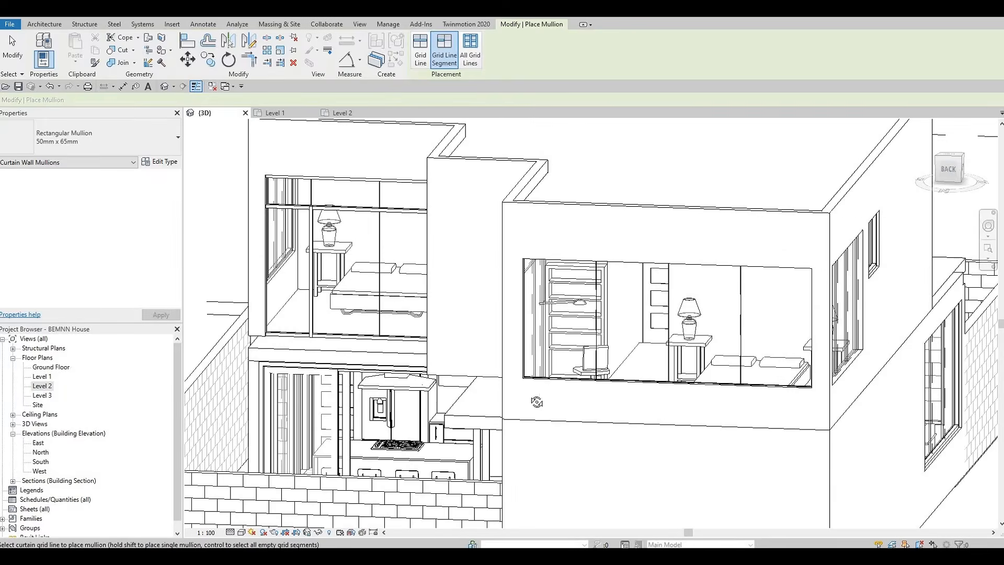
# Add mullions to the vertical grid lines and left edge of the side bedroom window with two lamps
pyautogui.keyDown('shift'); pyautogui.moveTo(537, 402); pyautogui.dragTo(477, 121, button='middle'); pyautogui.keyUp('shift')
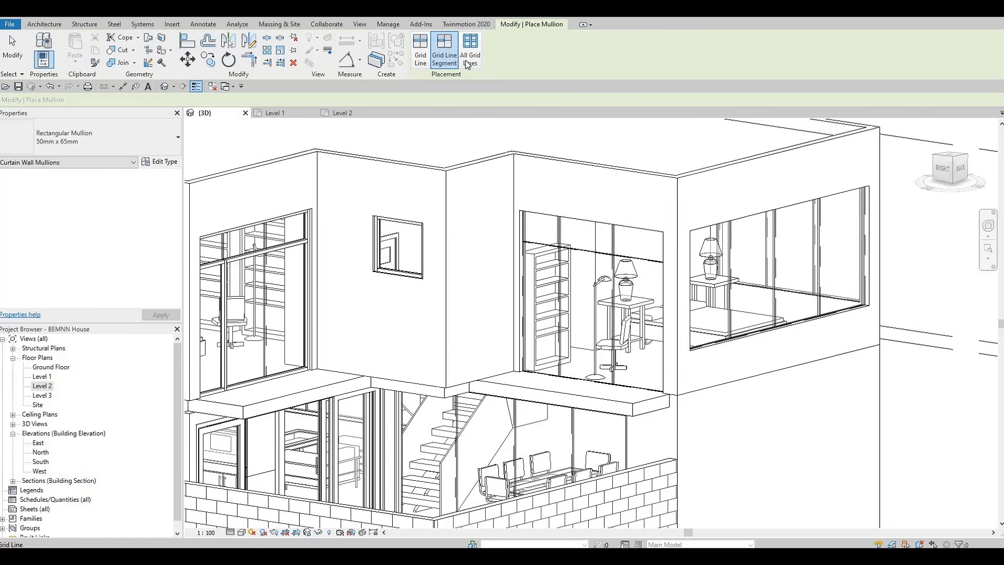
pyautogui.click(421, 52)
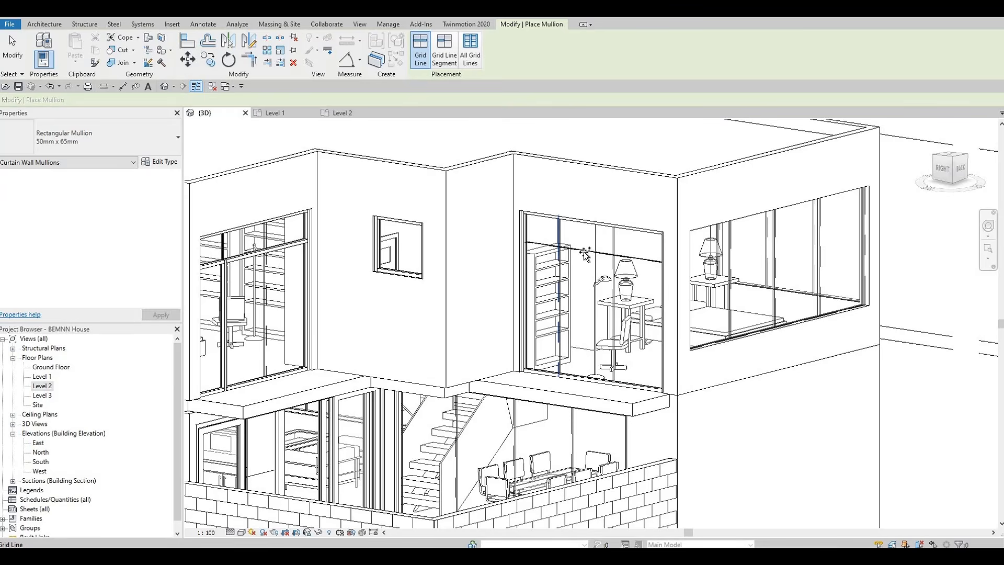
pyautogui.click(451, 54)
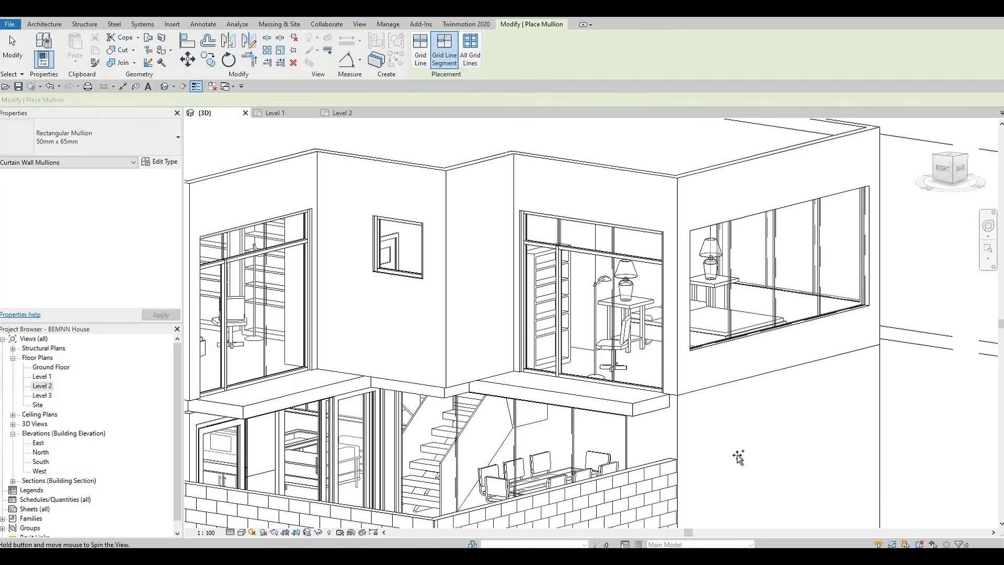
pyautogui.keyDown('shift'); pyautogui.moveTo(577, 341); pyautogui.dragTo(515, 448, button='middle'); pyautogui.keyUp('shift')
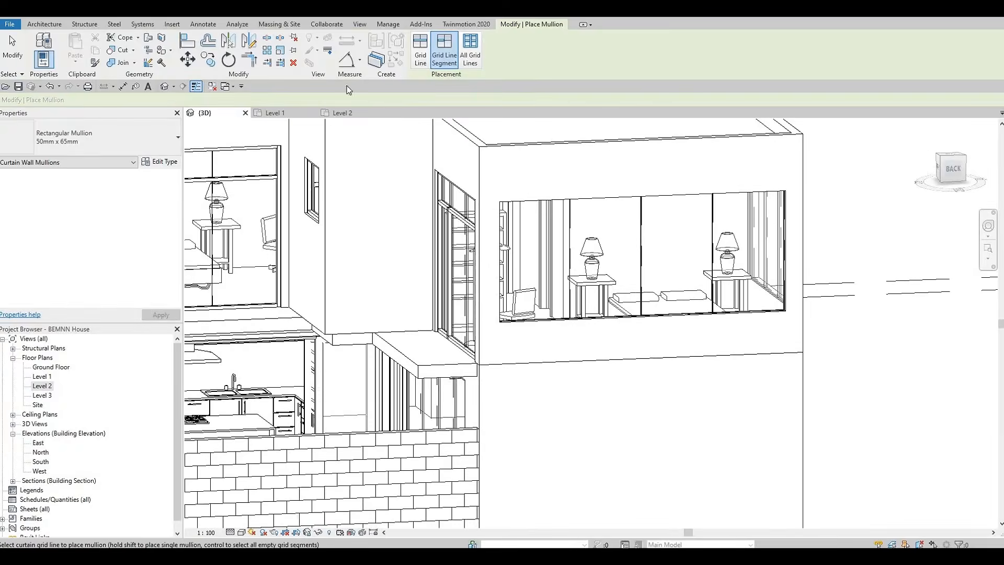
pyautogui.click(423, 59)
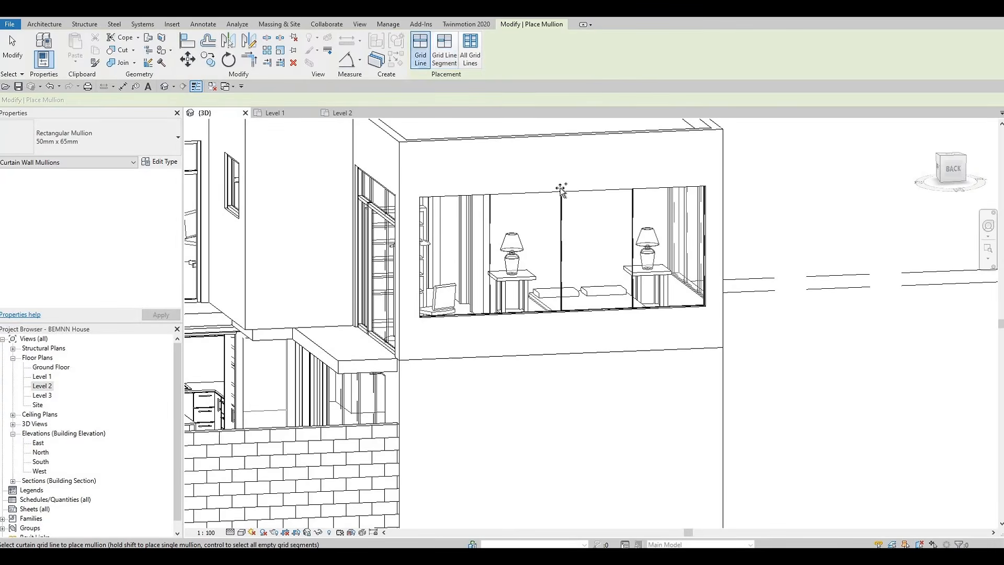
pyautogui.click(560, 194)
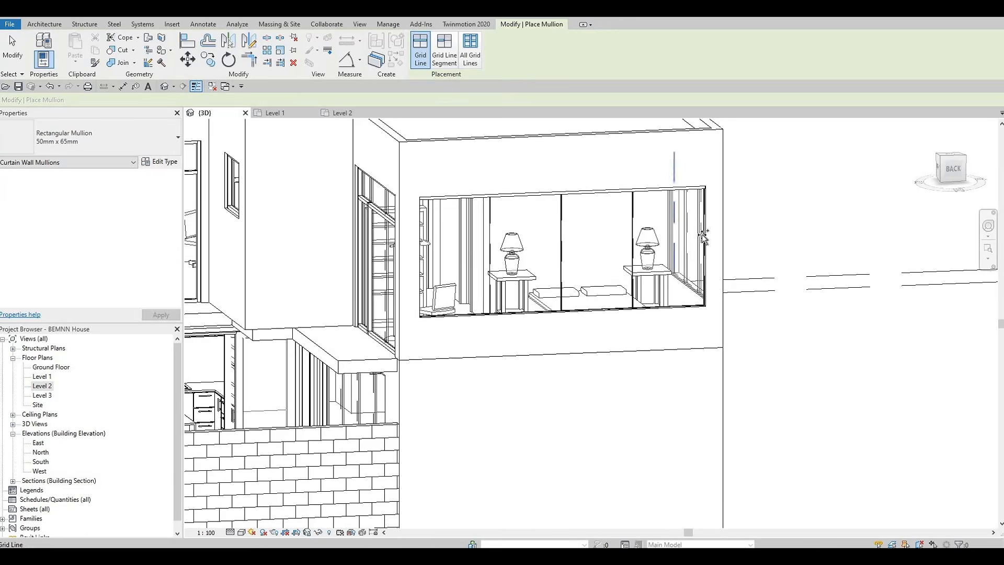
pyautogui.click(652, 291)
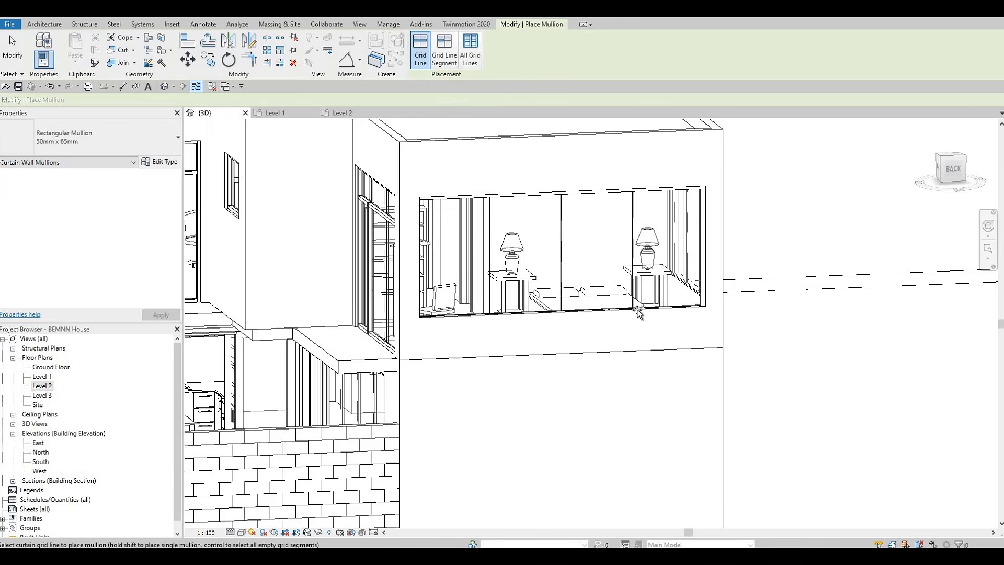
pyautogui.click(637, 309)
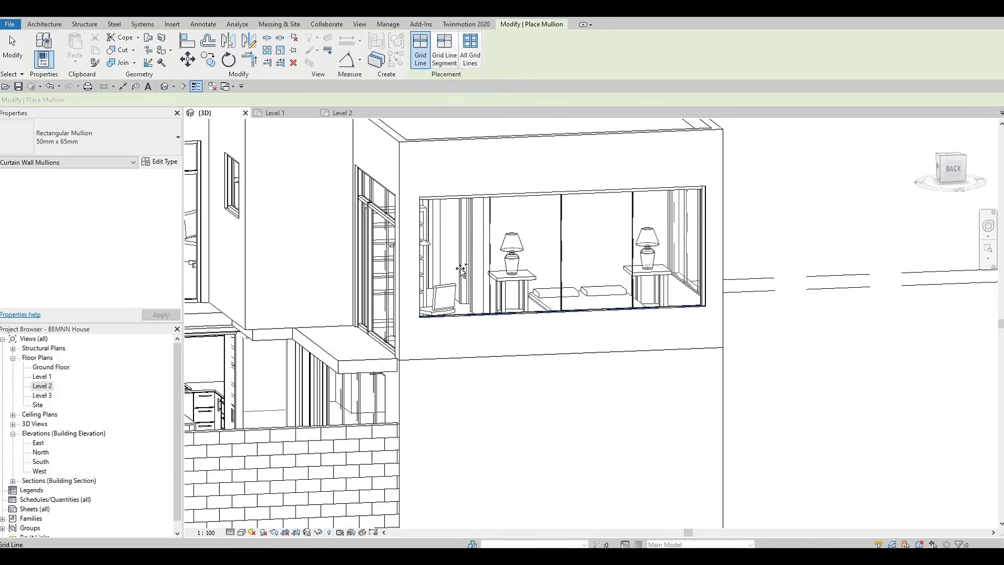
pyautogui.click(420, 252)
# Exit mullion placement and delete the short mullion at the bottom of the front bedroom window
pyautogui.keyDown('shift'); pyautogui.moveTo(470, 290); pyautogui.dragTo(664, 175, button='middle'); pyautogui.keyUp('shift')
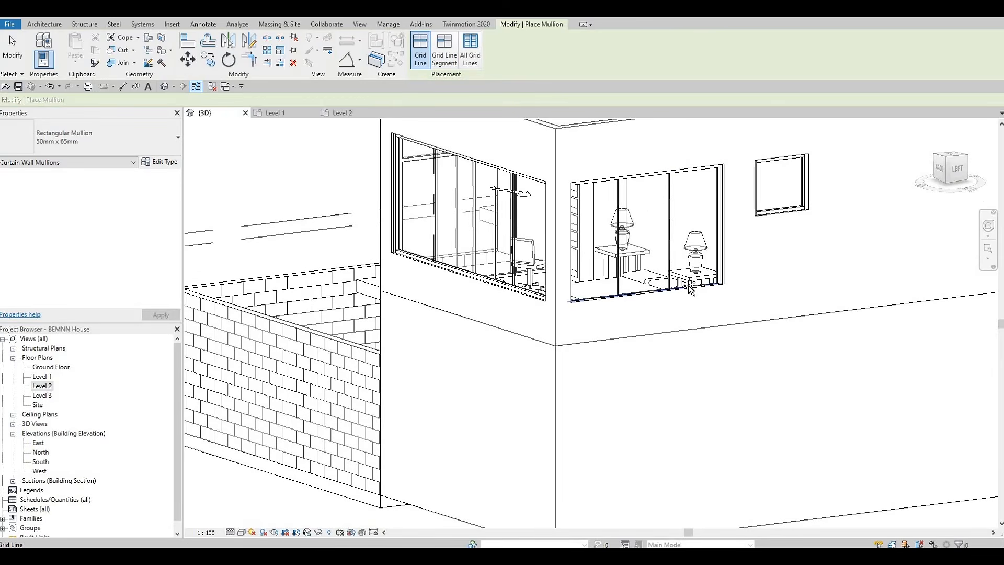
pyautogui.keyDown('shift'); pyautogui.moveTo(635, 287); pyautogui.dragTo(553, 246, button='middle'); pyautogui.keyUp('shift')
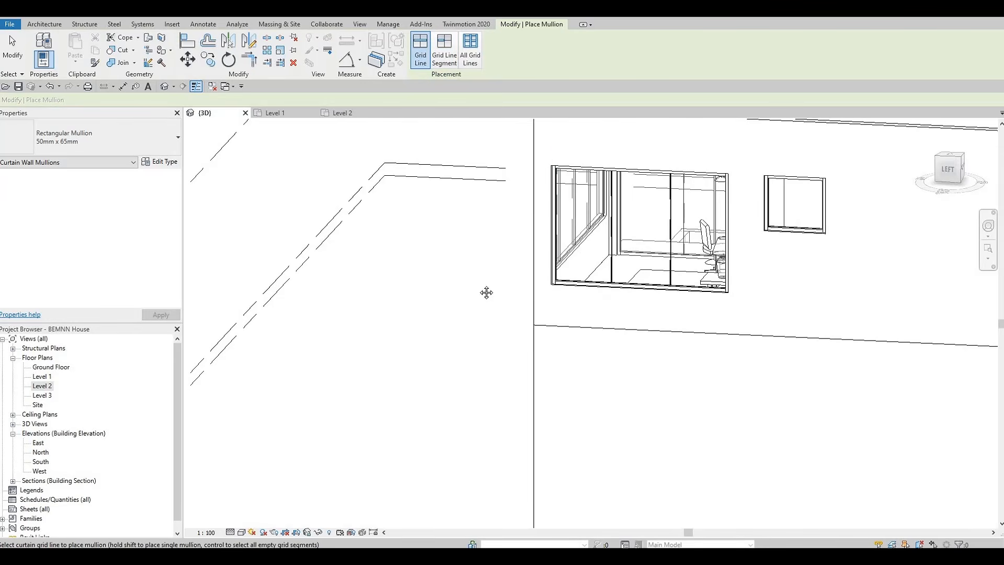
pyautogui.moveTo(486, 292); pyautogui.dragTo(453, 299, button='middle')
pyautogui.scroll(-1, 562, 293)
pyautogui.moveTo(988, 372); pyautogui.dragTo(554, 293, button='middle')
pyautogui.keyDown('shift'); pyautogui.moveTo(515, 357); pyautogui.dragTo(547, 327, button='middle'); pyautogui.keyUp('shift')
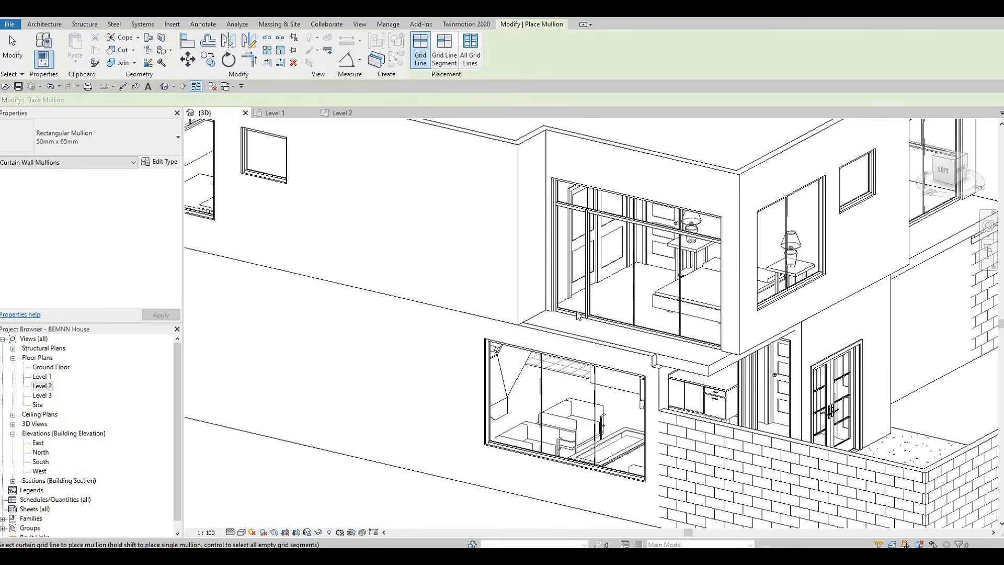
pyautogui.press('Escape')
pyautogui.press('Escape')
pyautogui.scroll(1, 578, 314)
pyautogui.press('Escape')
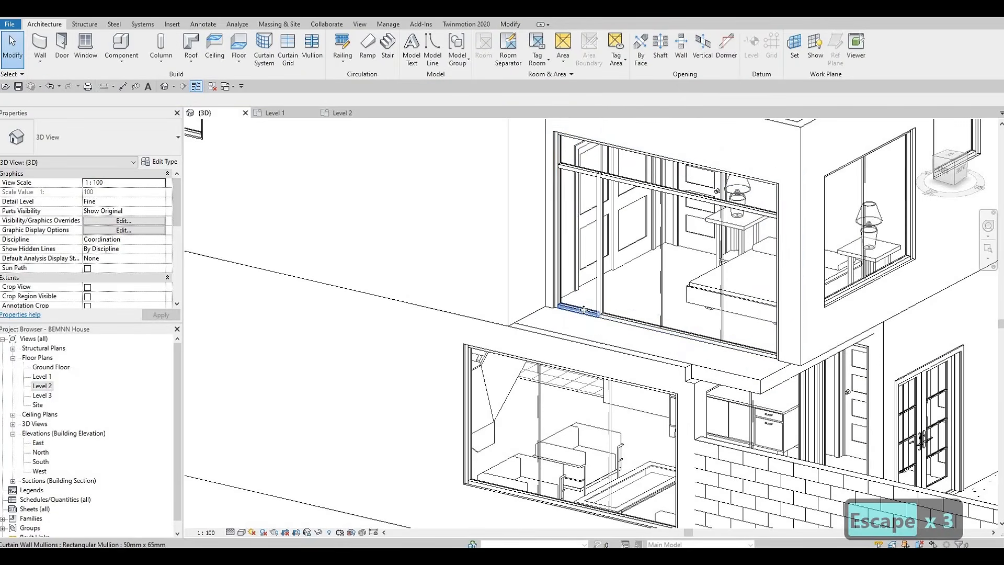
pyautogui.click(583, 310)
pyautogui.press('Delete')
# Delete the bottom-left mullion segment of the front bedroom window with the bed
pyautogui.scroll(-2, 476, 366)
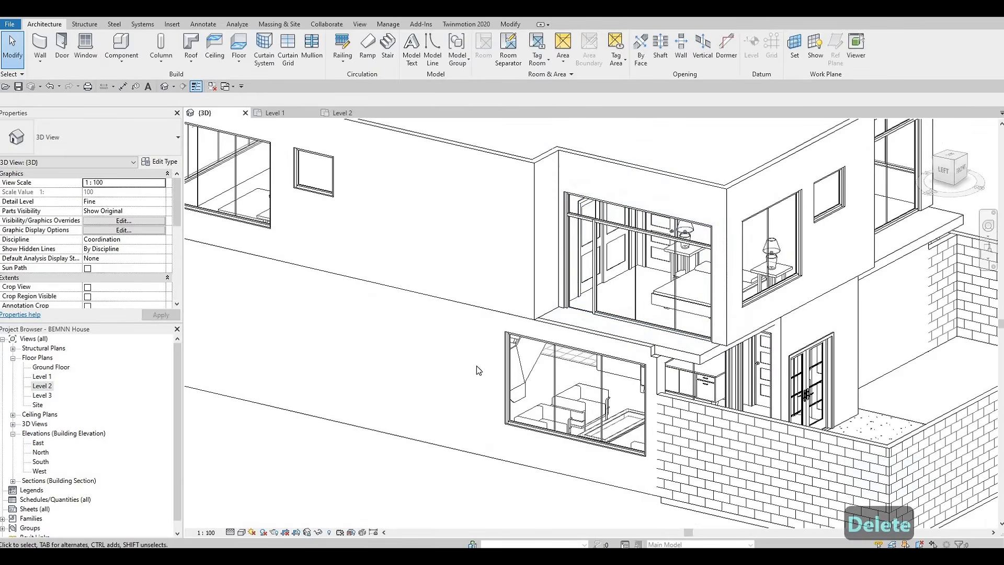
pyautogui.keyDown('shift'); pyautogui.moveTo(475, 365); pyautogui.dragTo(453, 364, button='middle'); pyautogui.keyUp('shift')
pyautogui.scroll(4, 453, 364)
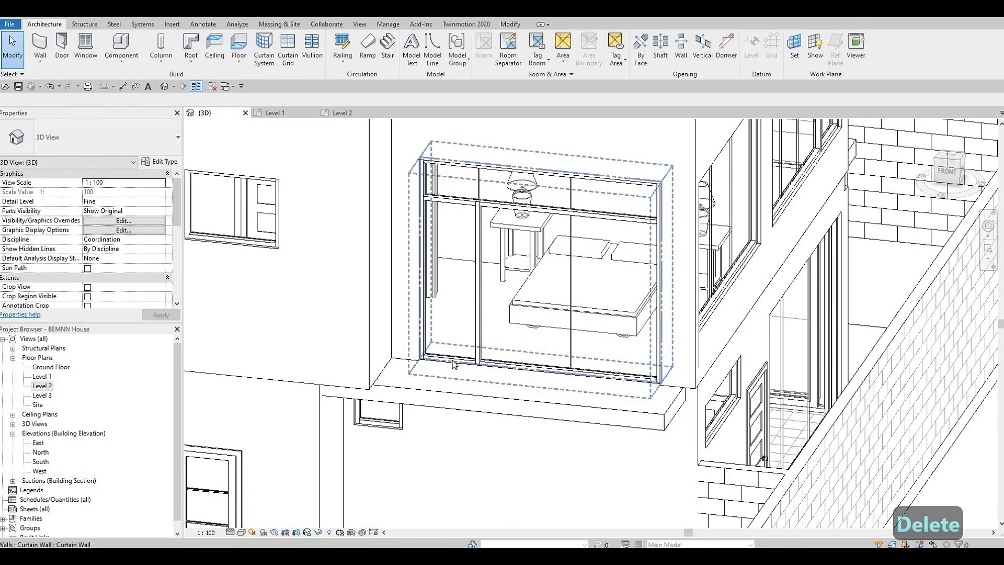
pyautogui.press('Tab')
pyautogui.click(453, 361)
pyautogui.press('Delete')
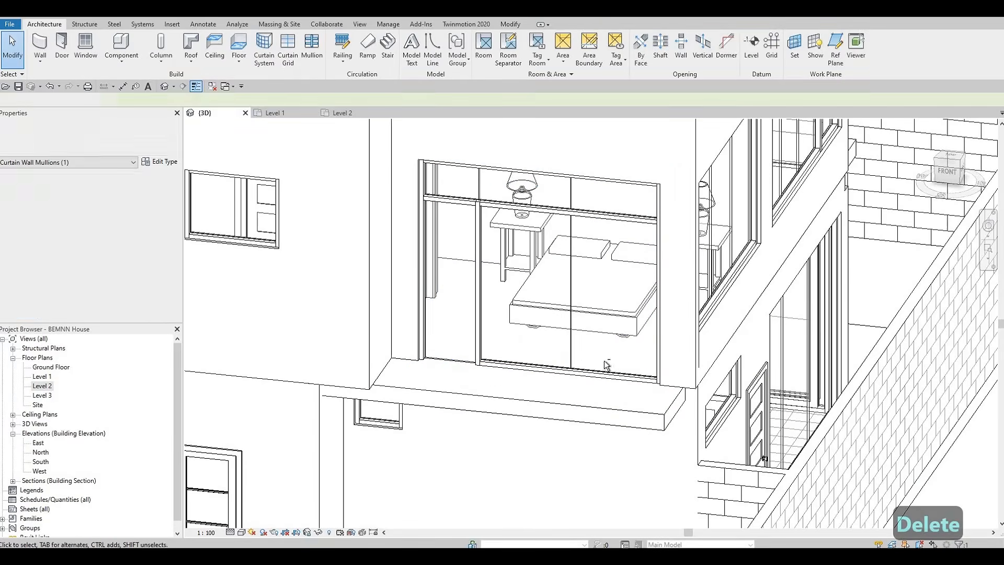
# Delete a short bottom mullion segment of the rear bedroom window
pyautogui.scroll(-1, 565, 357)
pyautogui.scroll(-2, 427, 355)
pyautogui.keyDown('shift'); pyautogui.moveTo(426, 355); pyautogui.dragTo(233, 319, button='middle'); pyautogui.keyUp('shift')
pyautogui.moveTo(233, 319); pyautogui.dragTo(340, 362, button='middle')
pyautogui.scroll(1, 313, 359)
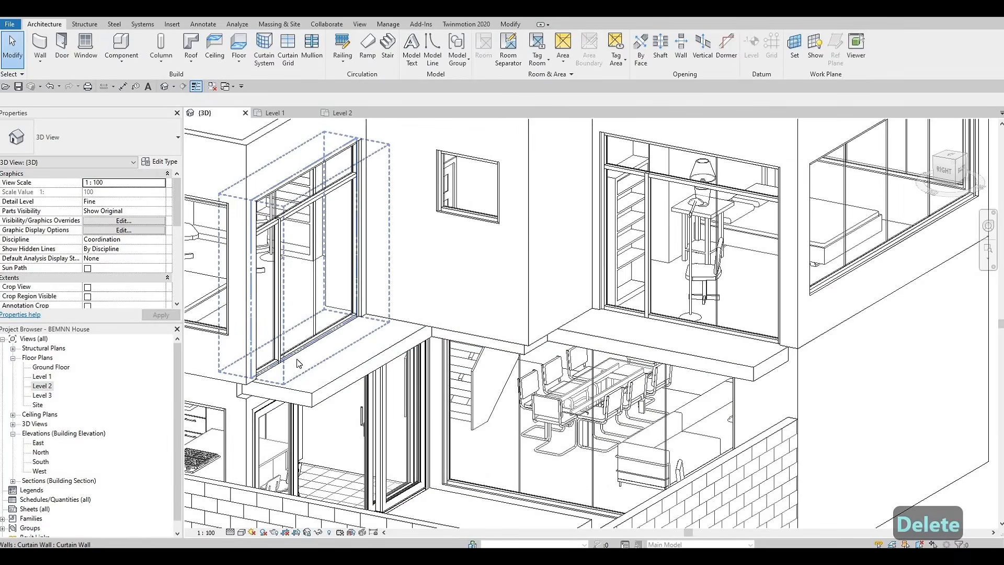
pyautogui.click(271, 370)
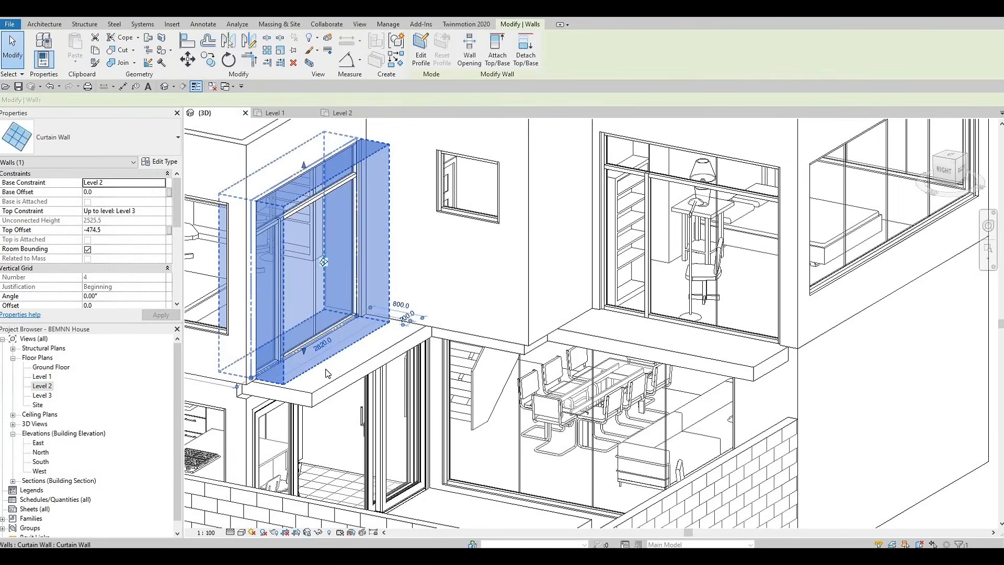
pyautogui.press('Escape')
pyautogui.keyDown('shift'); pyautogui.moveTo(318, 389); pyautogui.dragTo(506, 463, button='middle'); pyautogui.keyUp('shift')
pyautogui.moveTo(286, 360); pyautogui.dragTo(506, 463, button='middle')
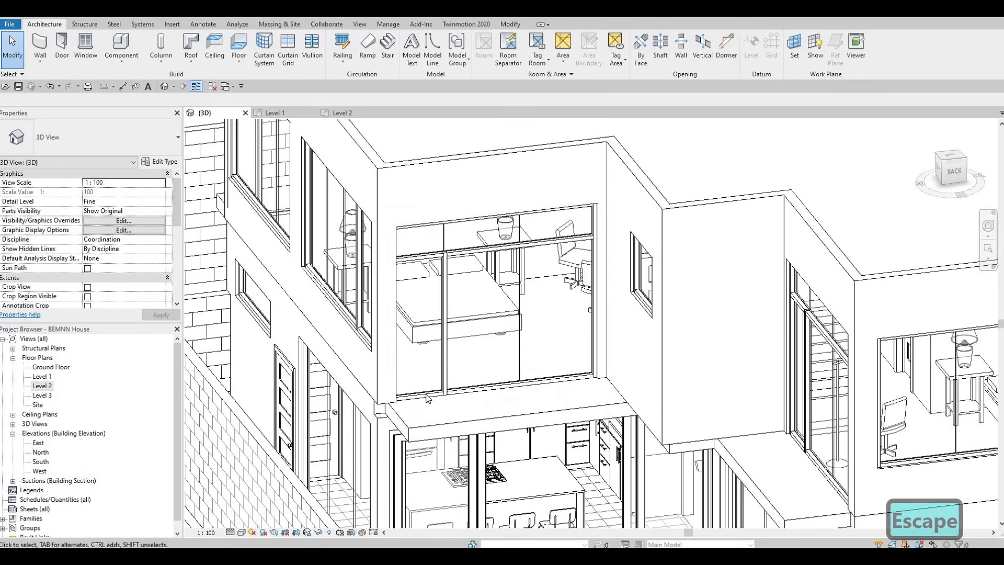
pyautogui.click(427, 399)
pyautogui.press('Delete')
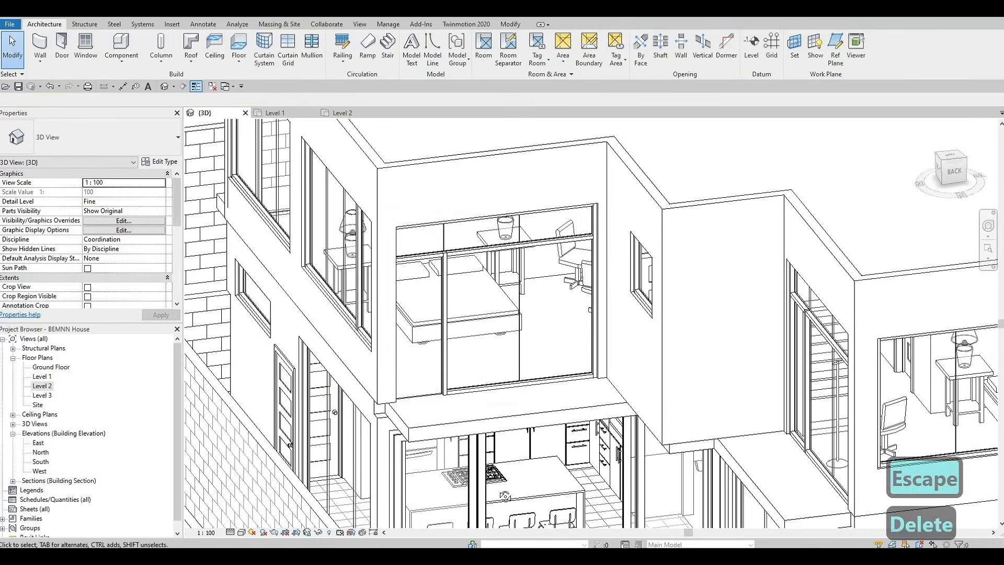
# Delete the short bottom mullion segment beside the study window above the dining area
pyautogui.keyDown('shift'); pyautogui.moveTo(473, 470); pyautogui.dragTo(354, 219, button='middle'); pyautogui.keyUp('shift')
pyautogui.moveTo(857, 507); pyautogui.dragTo(453, 231, button='middle')
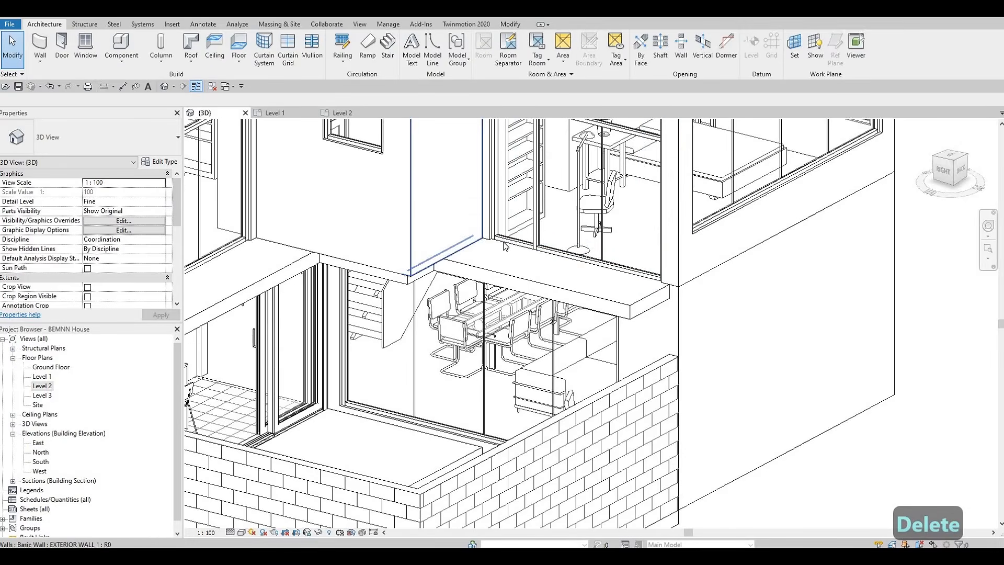
pyautogui.click(506, 246)
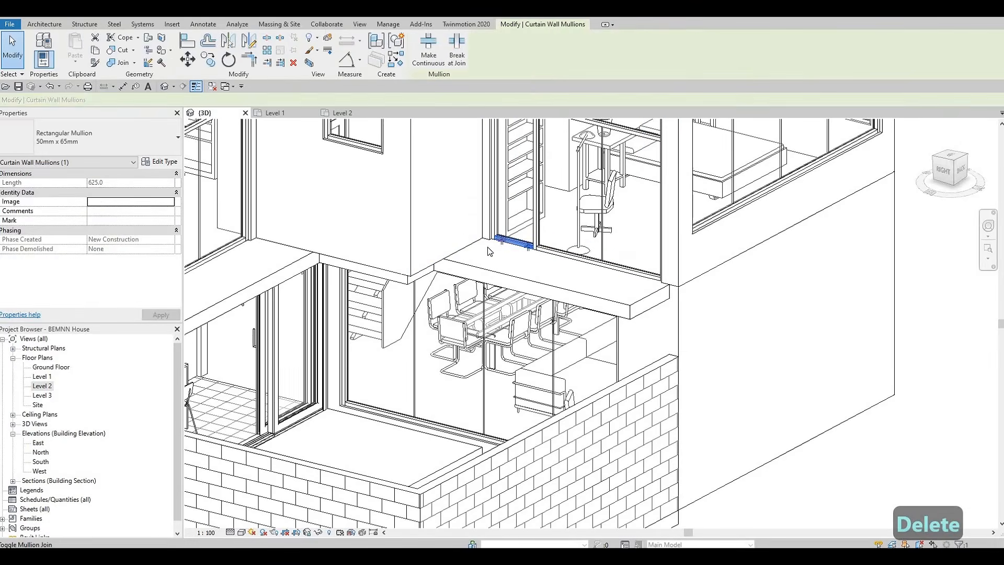
pyautogui.press('Delete')
# Load the M_Door-Curtain-Wall-Single-Glass family from the metric library's Doors folder
pyautogui.scroll(-2, 506, 245)
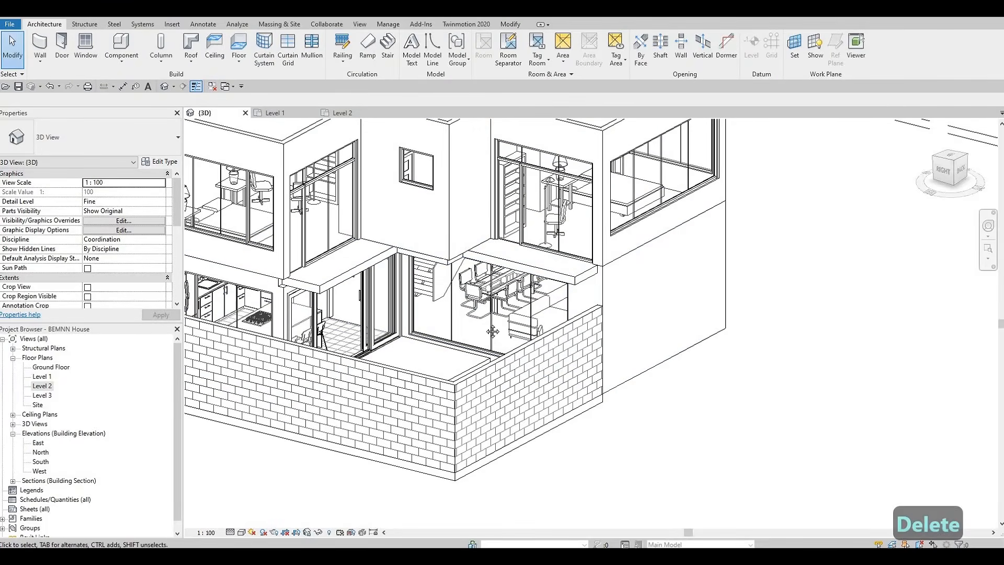
pyautogui.moveTo(702, 270); pyautogui.dragTo(410, 228, button='middle')
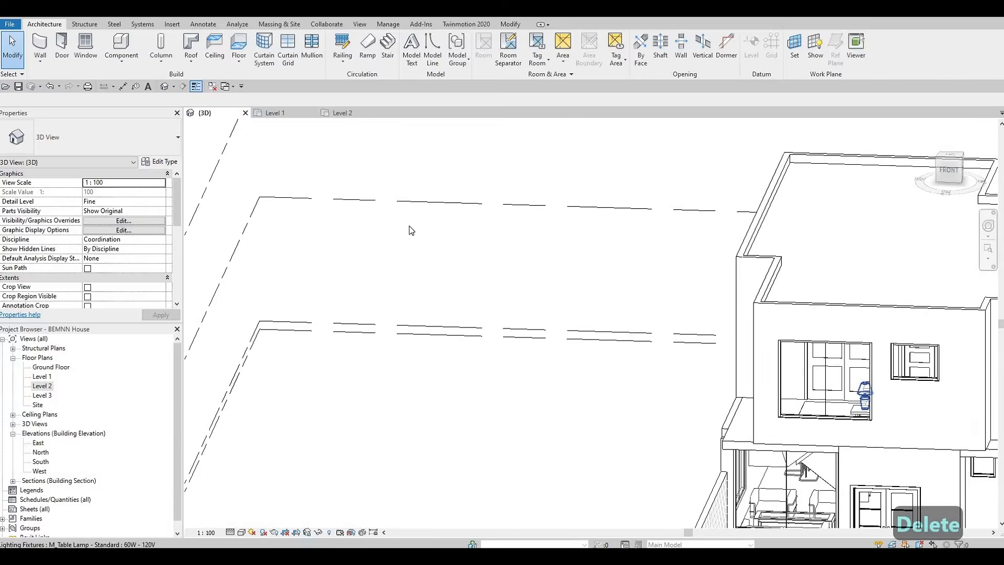
pyautogui.moveTo(877, 454); pyautogui.dragTo(463, 309, button='middle')
pyautogui.keyDown('shift'); pyautogui.moveTo(486, 256); pyautogui.dragTo(464, 307, button='middle'); pyautogui.keyUp('shift')
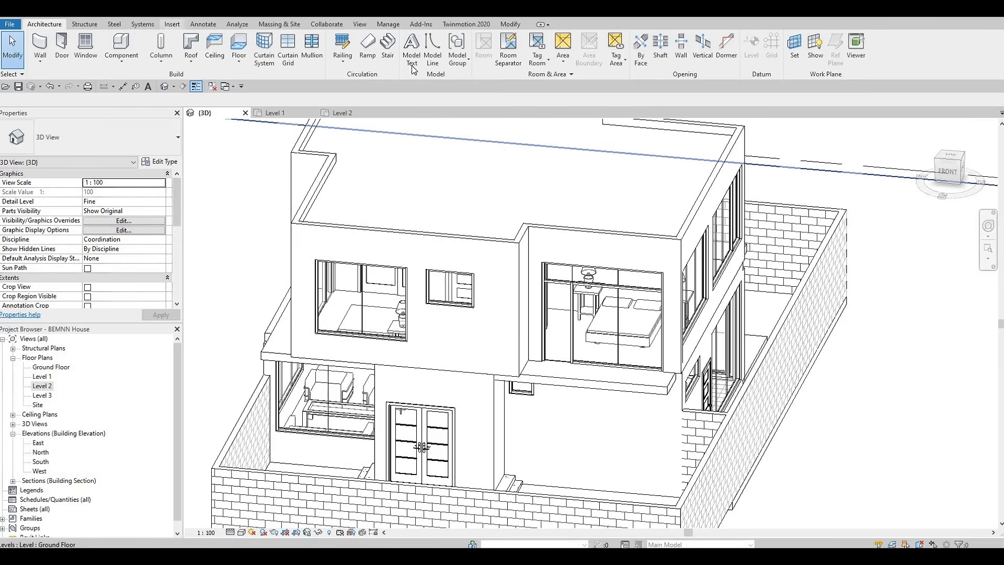
pyautogui.click(165, 25)
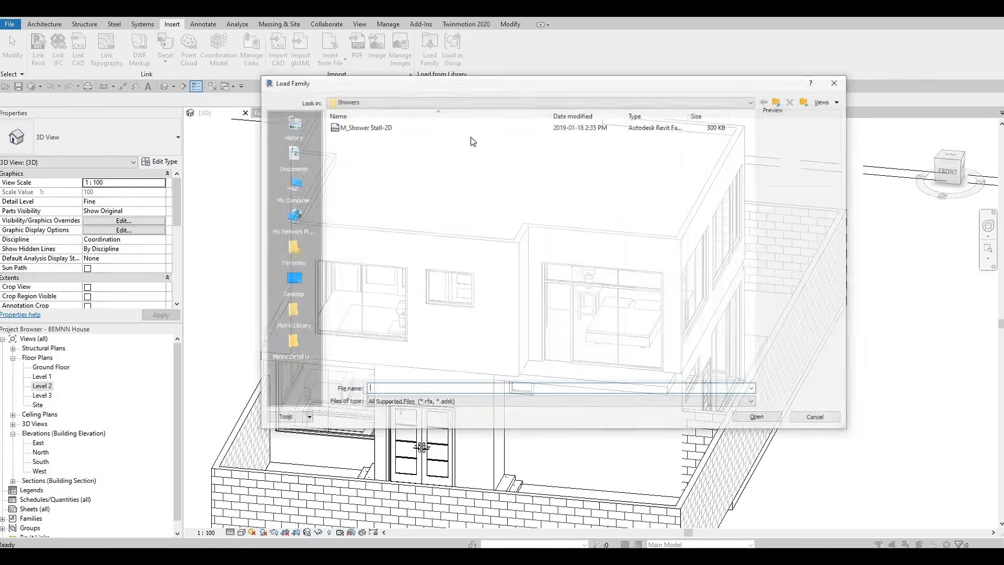
pyautogui.click(779, 101)
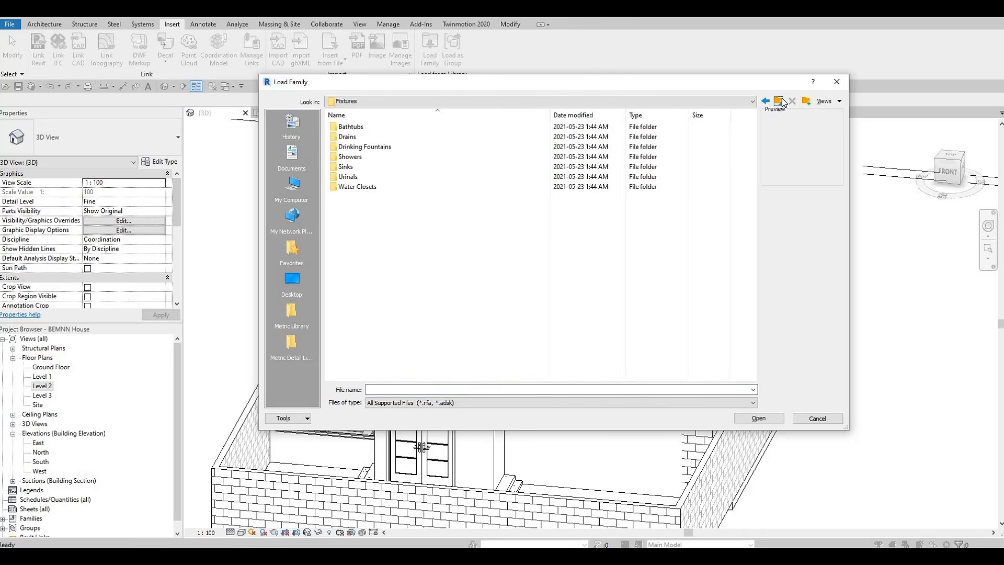
pyautogui.click(779, 100)
pyautogui.click(779, 101)
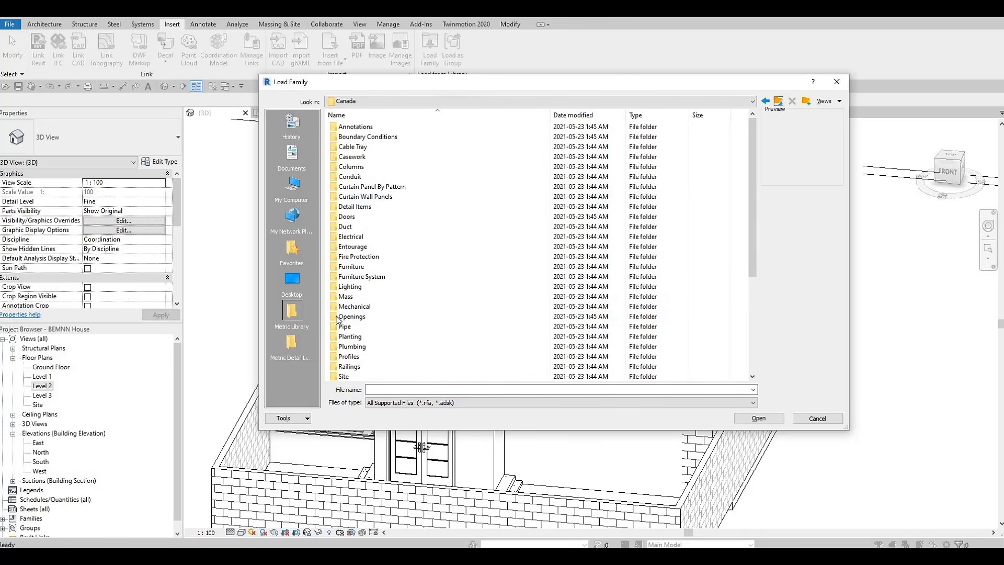
pyautogui.doubleClick(347, 217)
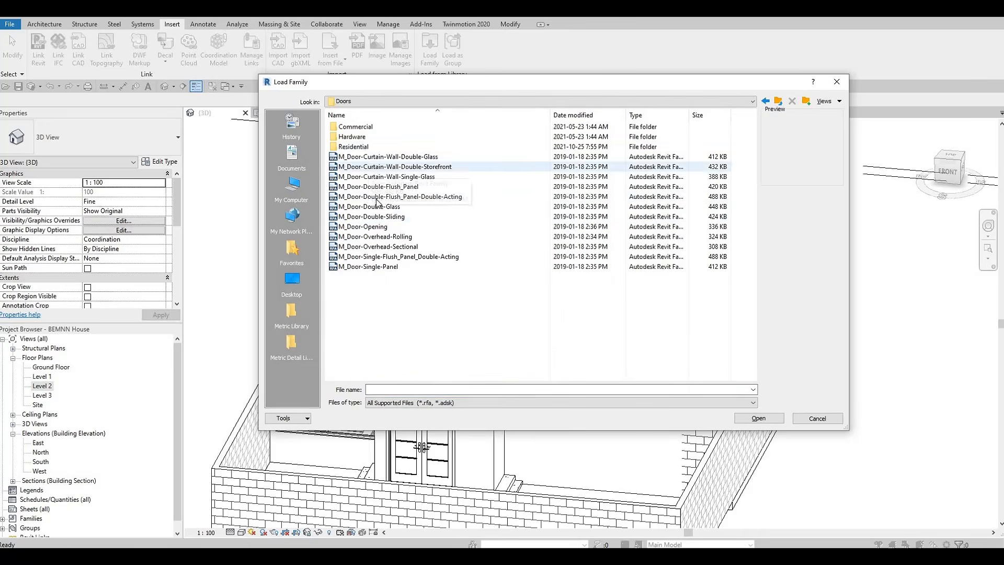
pyautogui.click(389, 177)
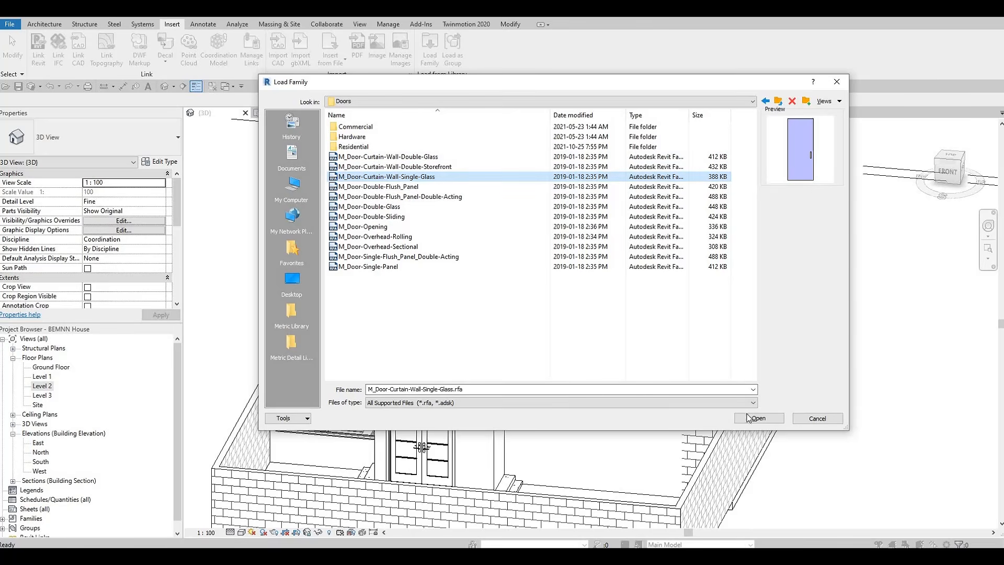
pyautogui.press('Return')
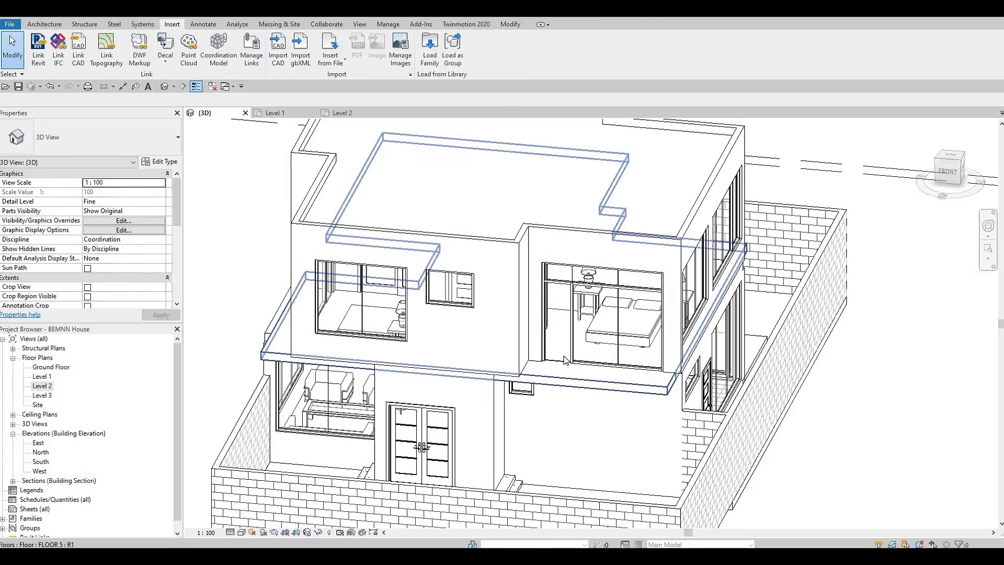
# Swap the leftmost glazed panel of the front bedroom window for the M_Door-Curtain-Wall-Single-Glass door
pyautogui.scroll(4, 560, 366)
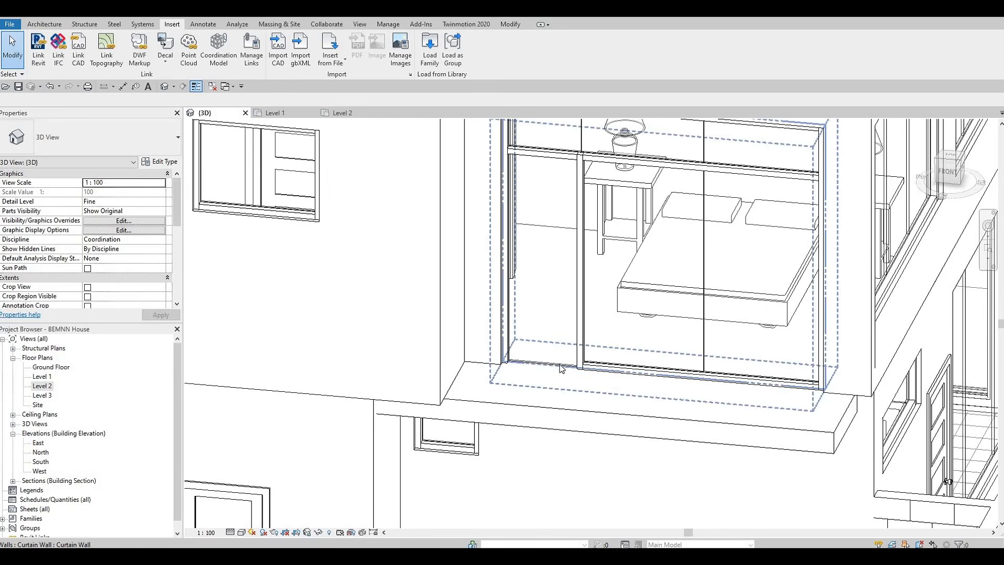
pyautogui.press('Tab')
pyautogui.press('Tab')
pyautogui.press('Tab')
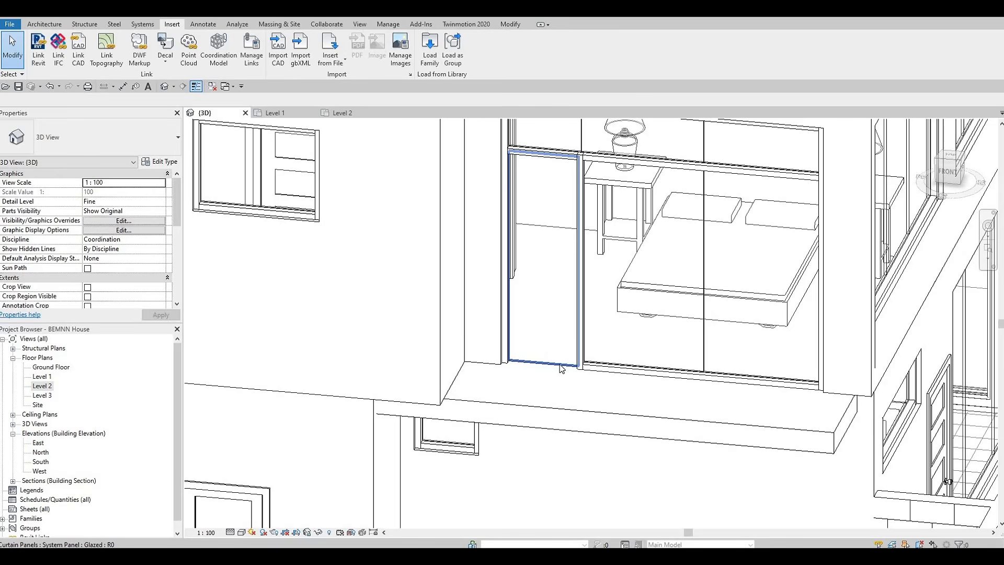
pyautogui.click(561, 367)
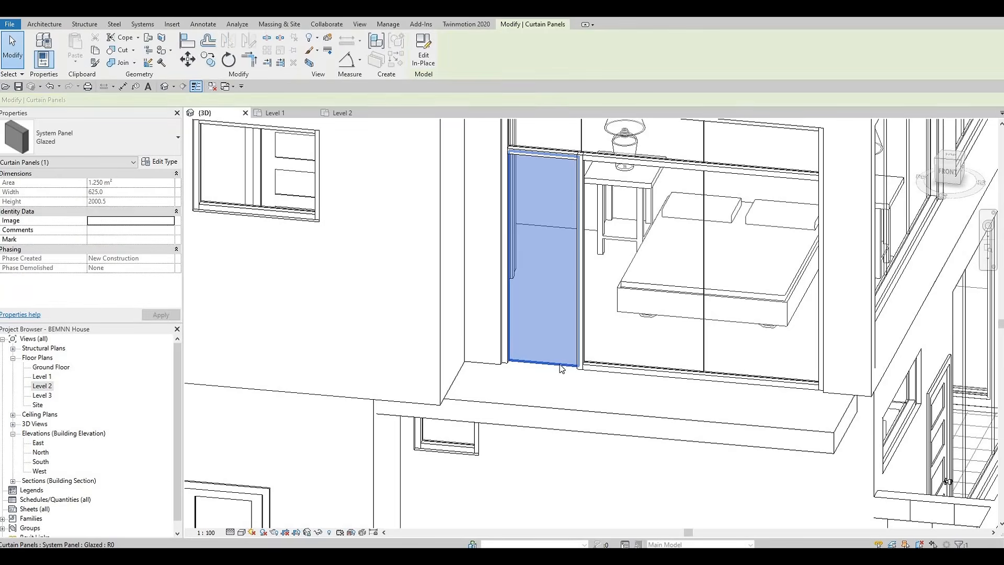
pyautogui.click(77, 141)
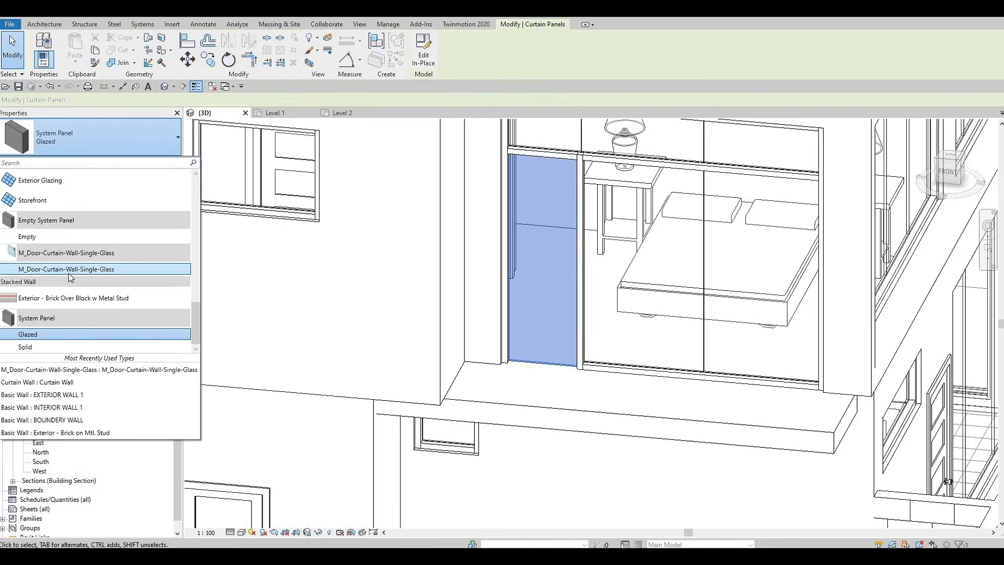
pyautogui.click(71, 269)
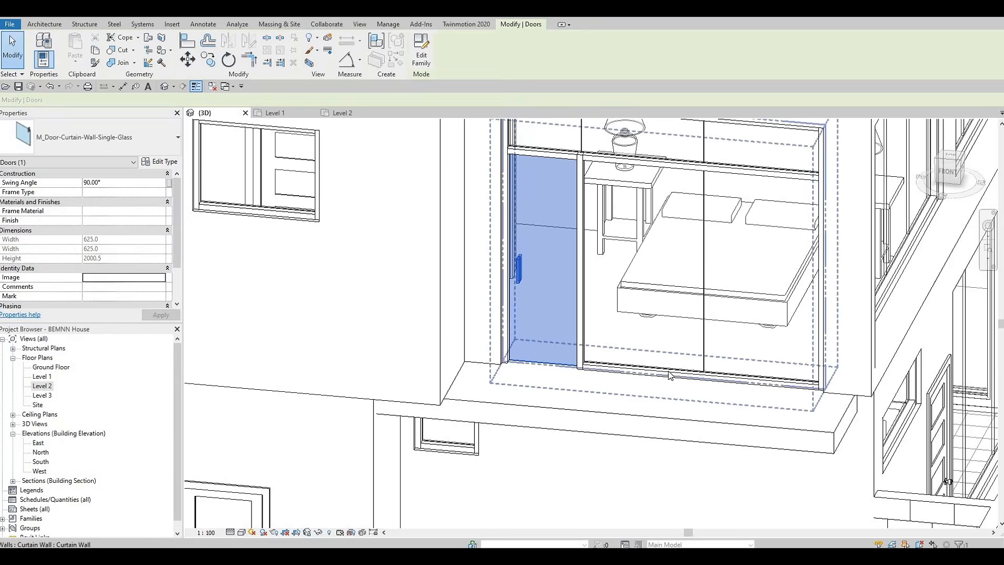
# Swap the left glazed panel of the rear study window for the M_Door-Curtain-Wall-Single-Glass door
pyautogui.scroll(-2, 670, 376)
pyautogui.scroll(-2, 682, 383)
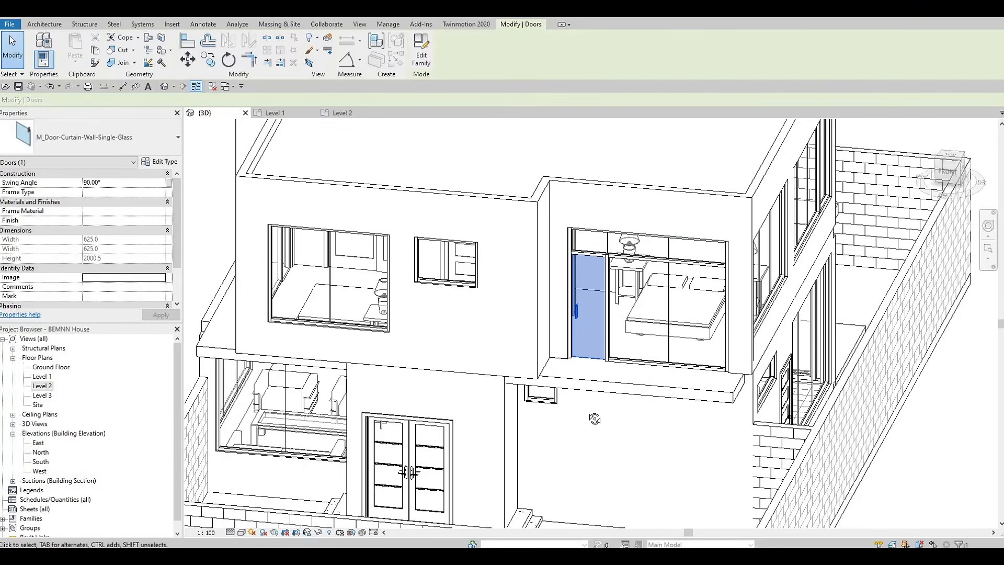
pyautogui.keyDown('shift'); pyautogui.moveTo(594, 418); pyautogui.dragTo(646, 407, button='middle'); pyautogui.keyUp('shift')
pyautogui.keyDown('shift'); pyautogui.moveTo(508, 415); pyautogui.dragTo(478, 369, button='middle'); pyautogui.keyUp('shift')
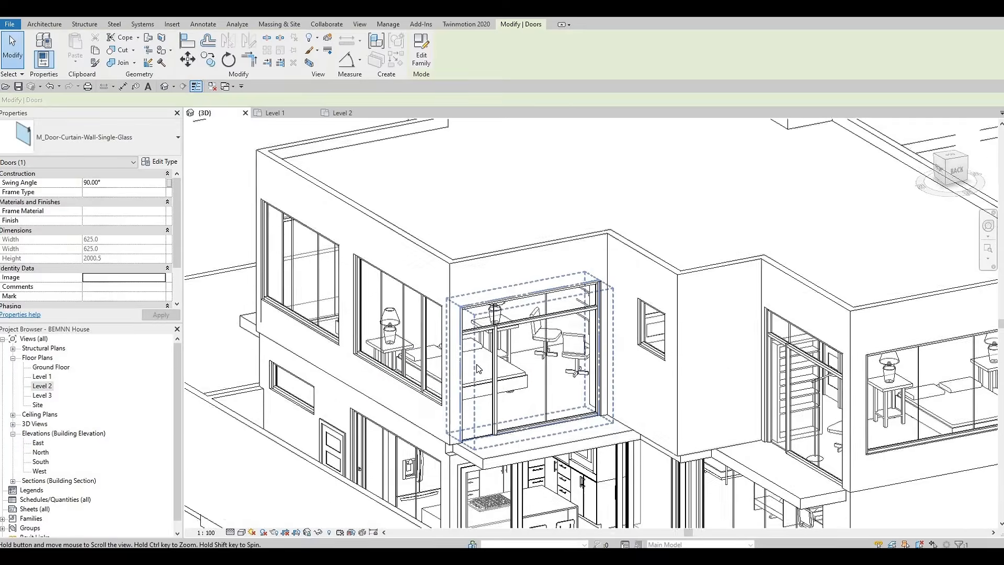
pyautogui.scroll(2, 477, 369)
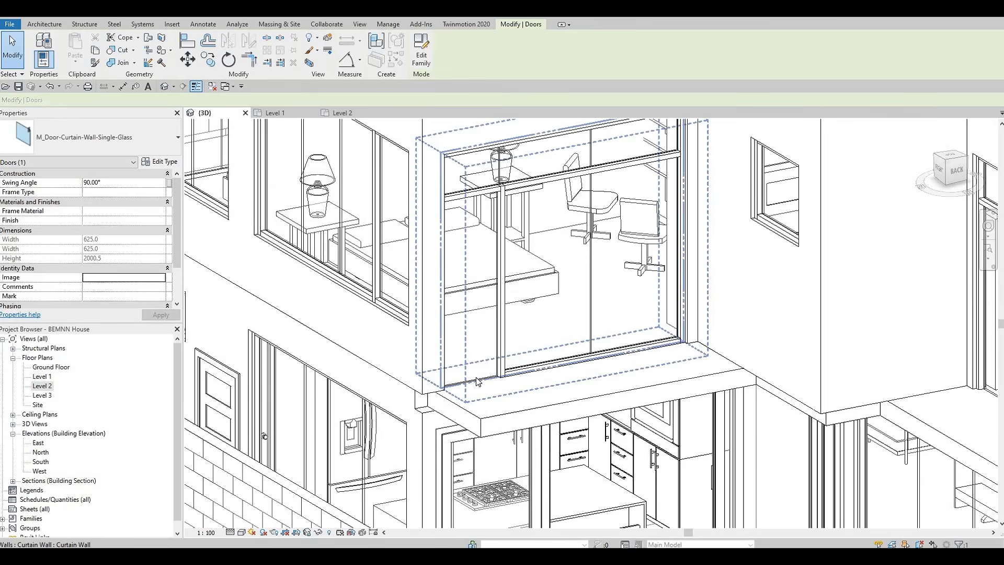
pyautogui.press('Tab')
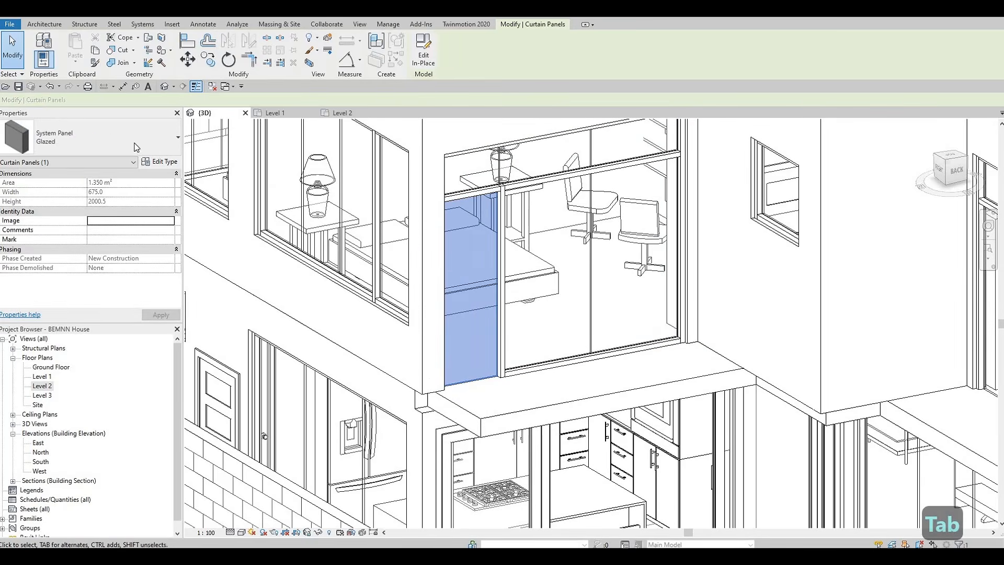
pyautogui.click(135, 145)
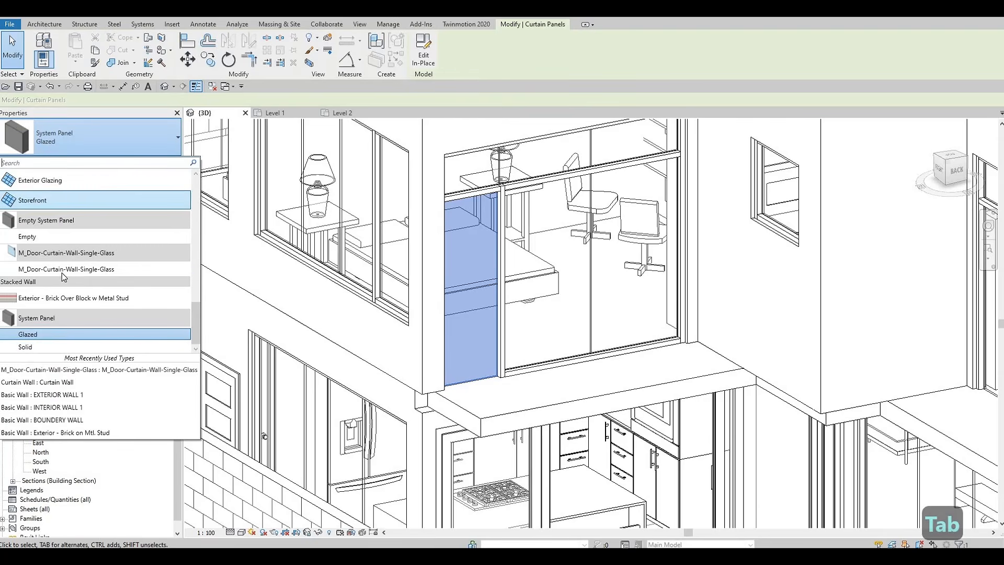
pyautogui.click(65, 268)
# Swap the left glazed panel of the window above the dining area for the M_Door-Curtain-Wall-Single-Glass door
pyautogui.scroll(-2, 212, 272)
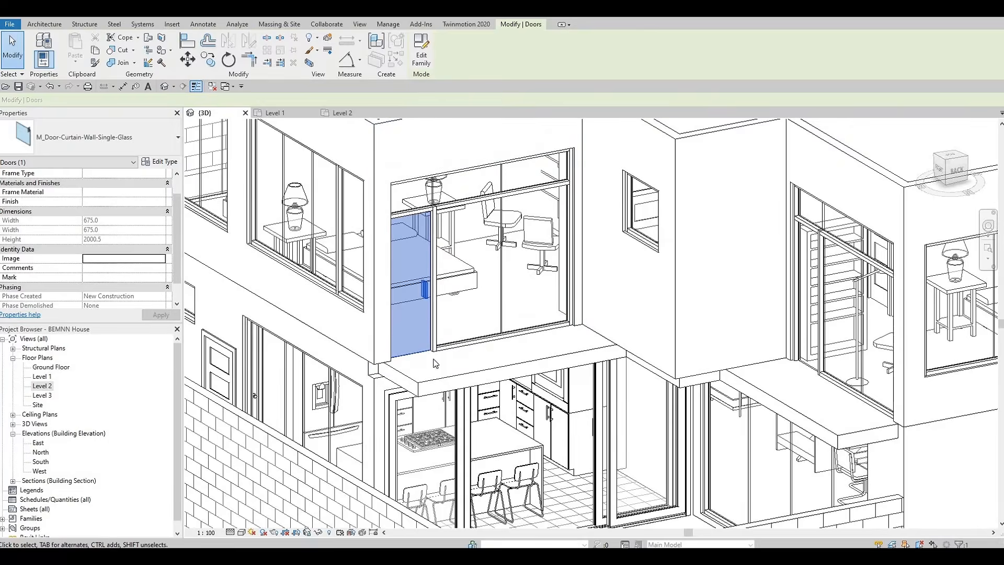
pyautogui.keyDown('shift'); pyautogui.moveTo(433, 362); pyautogui.dragTo(651, 287, button='middle'); pyautogui.keyUp('shift')
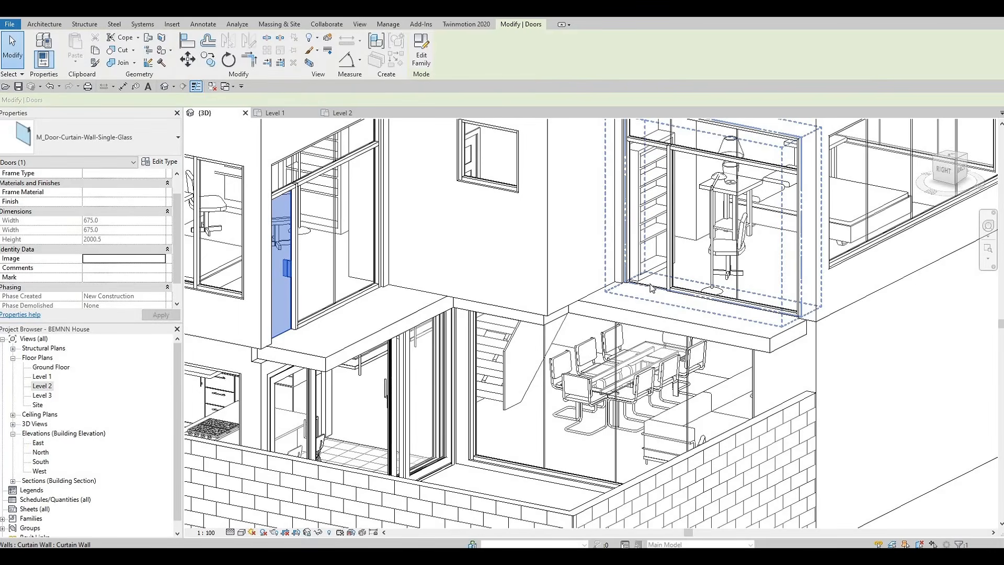
pyautogui.press('Tab')
pyautogui.press('Tab')
pyautogui.press('Tab')
pyautogui.press('Tab')
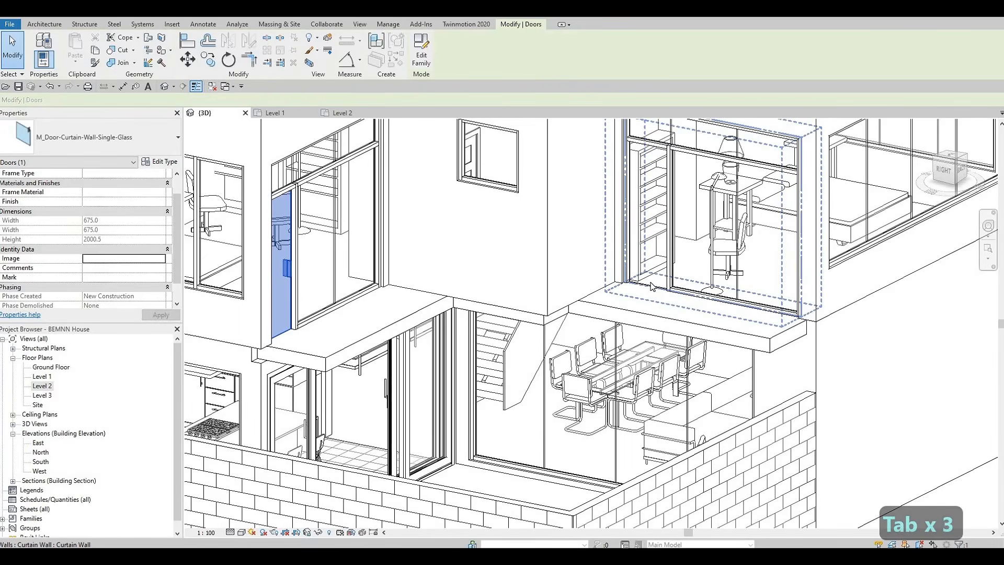
pyautogui.click(651, 287)
pyautogui.click(105, 138)
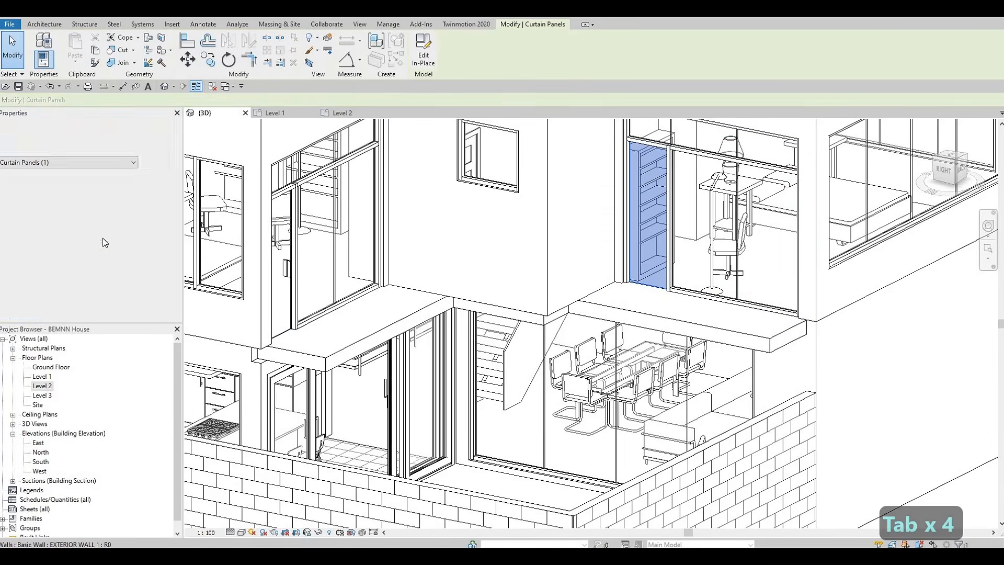
pyautogui.click(78, 269)
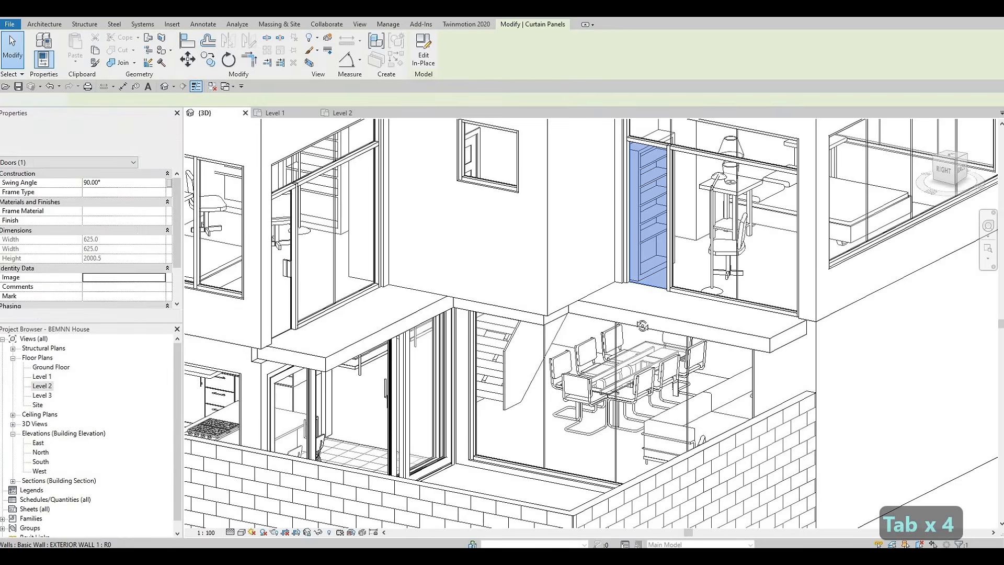
# Swap the left glazed panel of the side bedroom window for the M_Door-Curtain-Wall-Single-Glass door
pyautogui.keyDown('shift'); pyautogui.moveTo(454, 334); pyautogui.dragTo(349, 325, button='middle'); pyautogui.keyUp('shift')
pyautogui.moveTo(898, 365); pyautogui.dragTo(671, 319, button='middle')
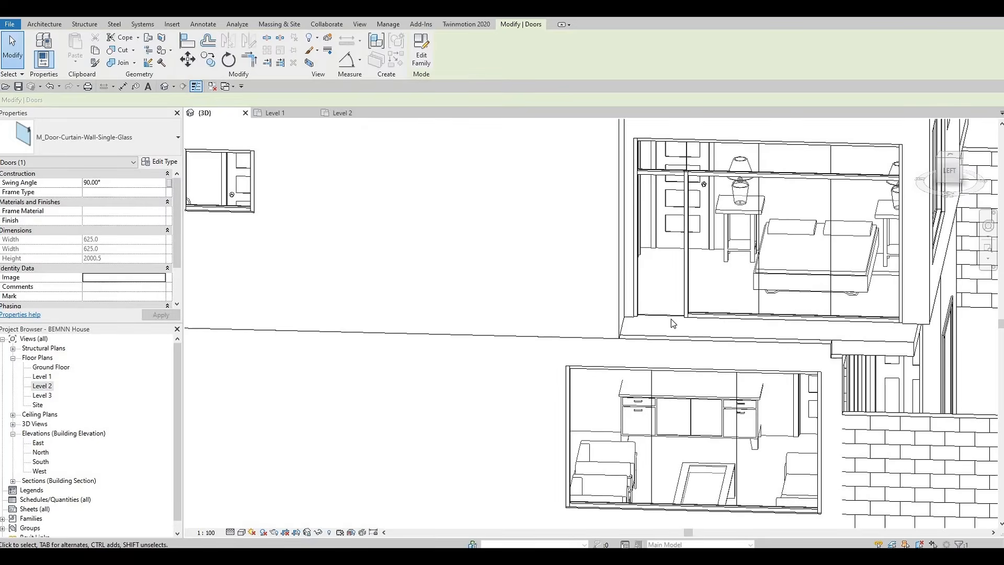
pyautogui.press('Tab')
pyautogui.press('Tab')
pyautogui.press('Tab')
pyautogui.press('Tab')
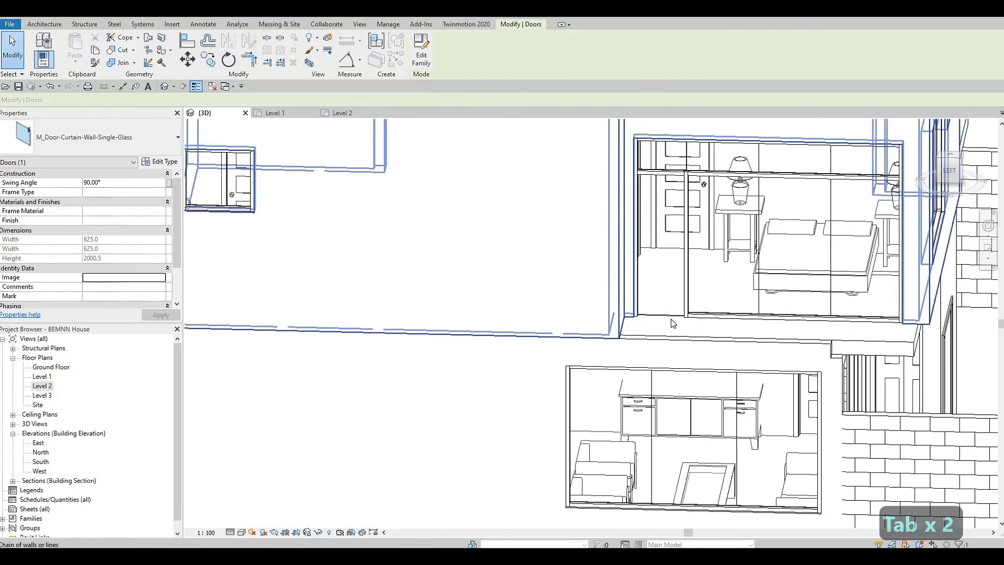
pyautogui.click(659, 245)
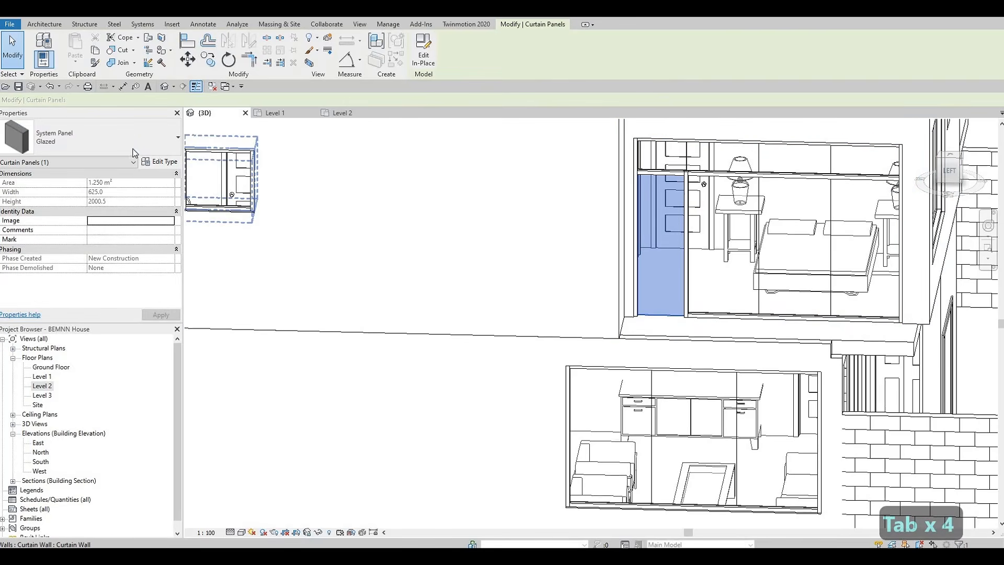
pyautogui.click(91, 137)
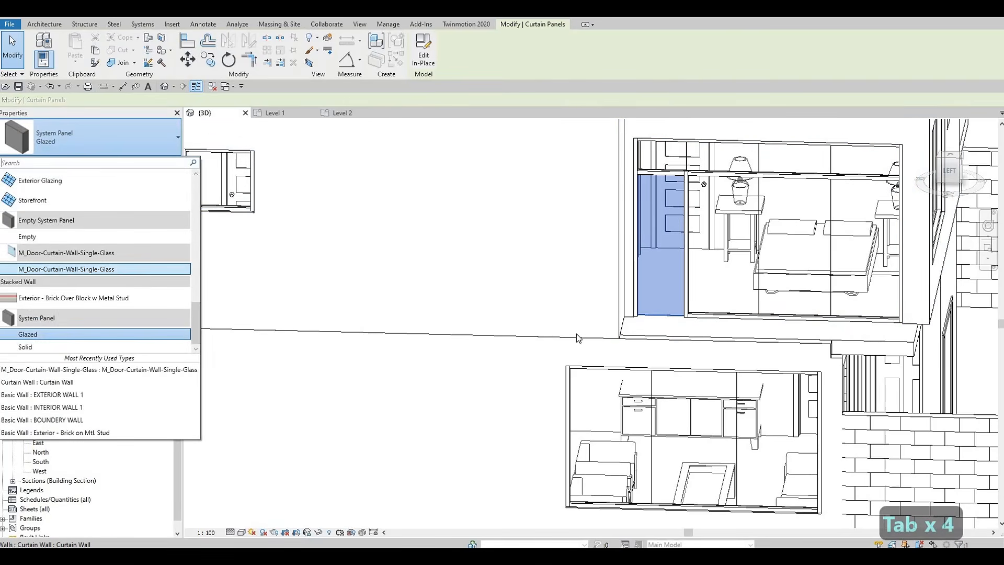
pyautogui.click(59, 268)
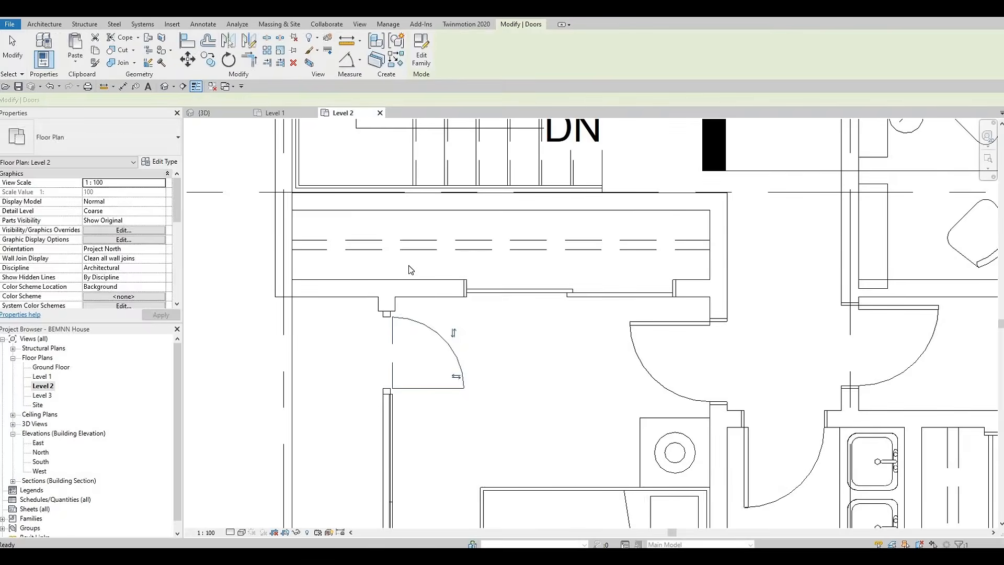
# In the Level 2 plan, flip the facing of the curtain wall door in the lower bedroom
pyautogui.scroll(-2, 408, 268)
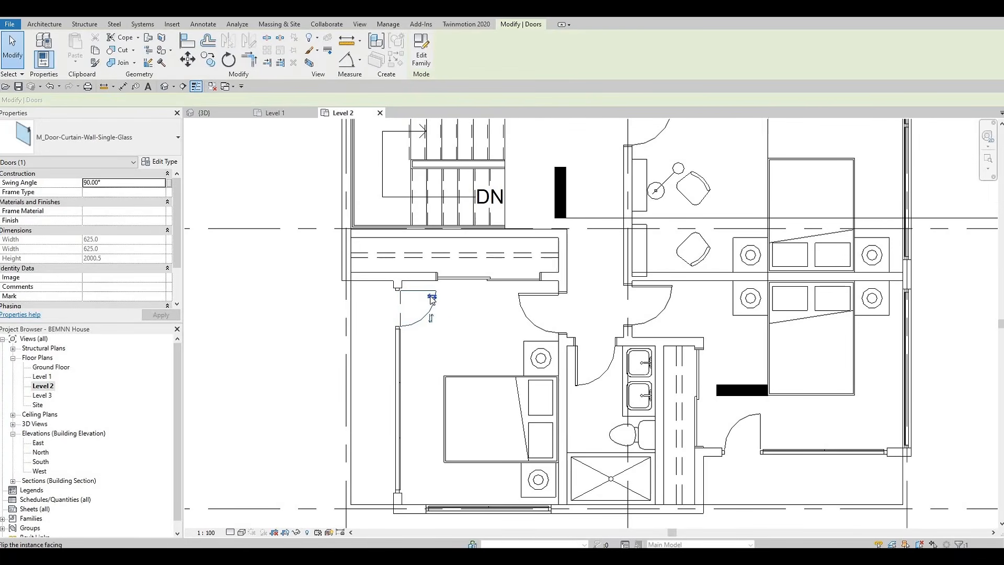
pyautogui.scroll(-1, 476, 346)
pyautogui.moveTo(715, 421); pyautogui.dragTo(539, 361, button='middle')
pyautogui.scroll(-1, 539, 359)
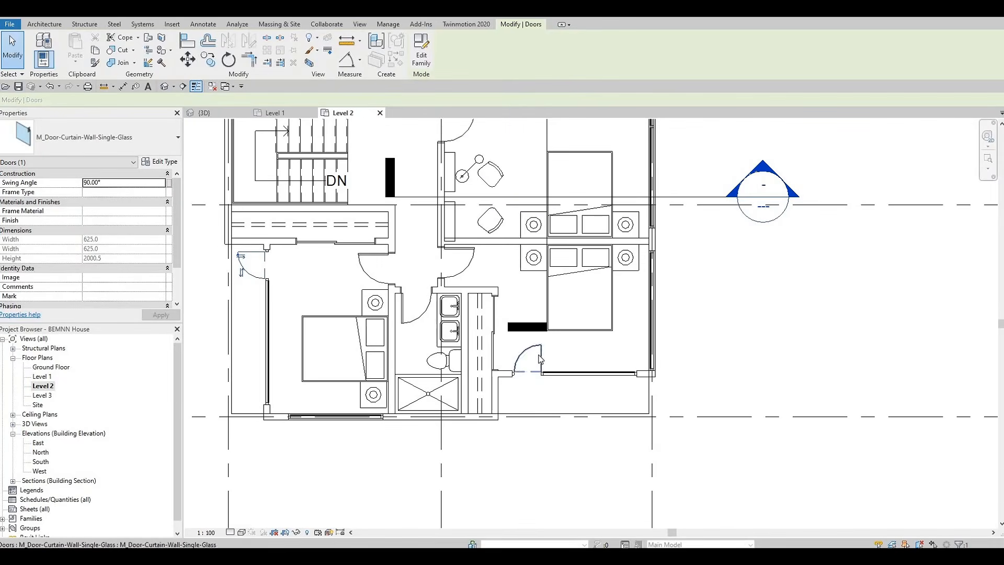
pyautogui.click(533, 354)
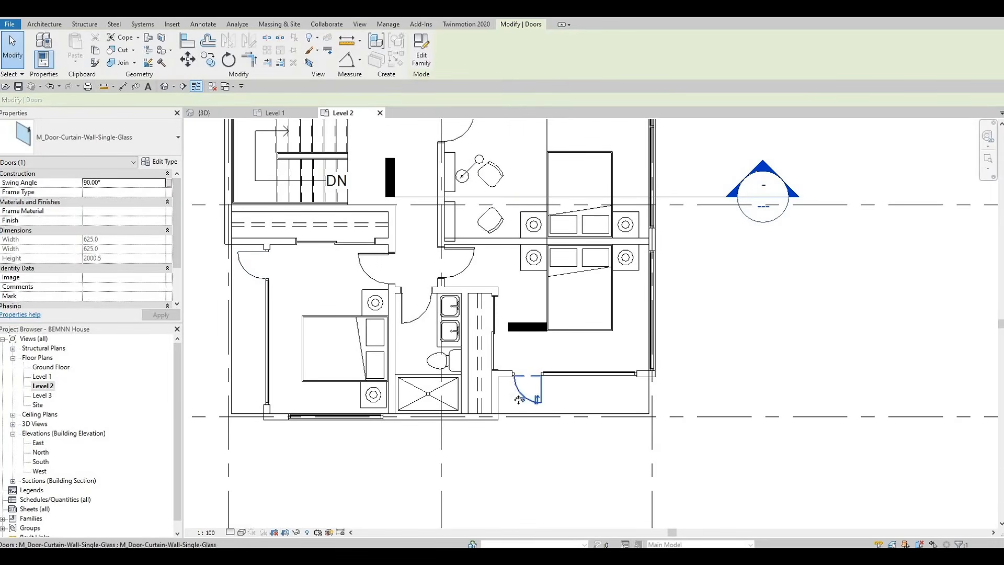
# Flip the facing and swing of the curtain wall door in the upper-right bedroom
pyautogui.moveTo(604, 122); pyautogui.dragTo(596, 229, button='middle')
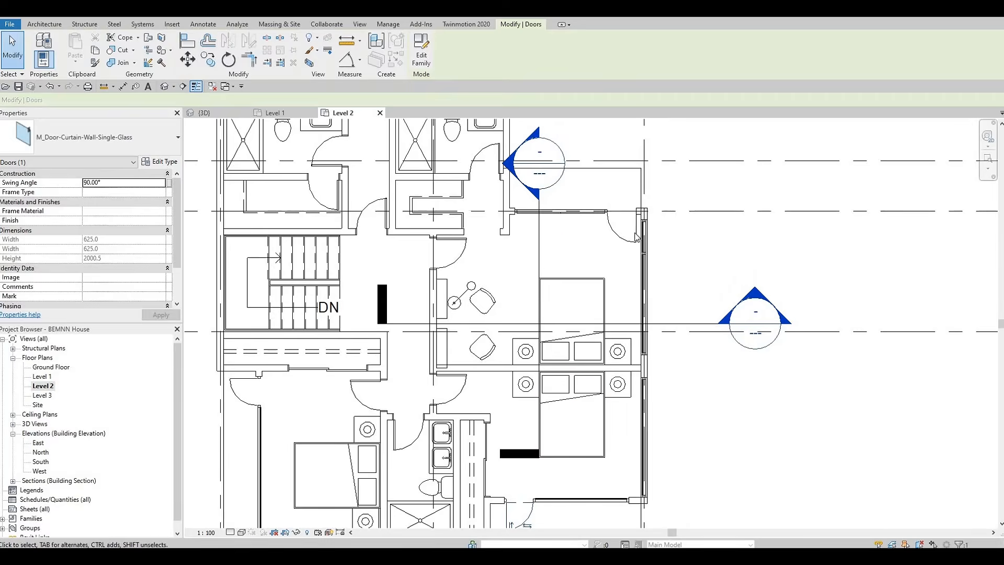
pyautogui.scroll(1, 634, 244)
pyautogui.click(633, 241)
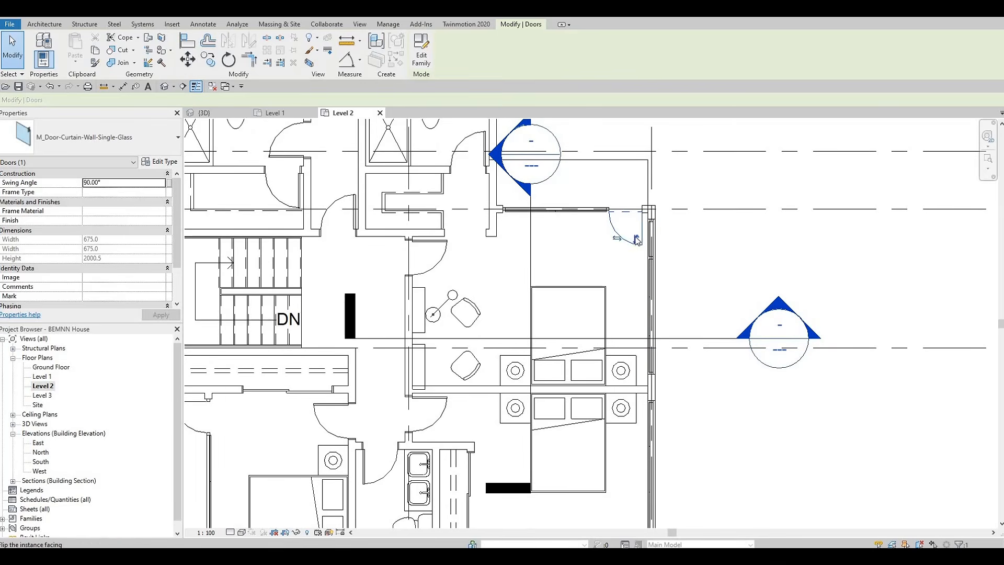
pyautogui.click(638, 221)
pyautogui.moveTo(500, 347); pyautogui.dragTo(813, 450, button='middle')
pyautogui.moveTo(611, 123); pyautogui.dragTo(605, 303, button='middle')
pyautogui.moveTo(557, 327); pyautogui.dragTo(538, 318, button='middle')
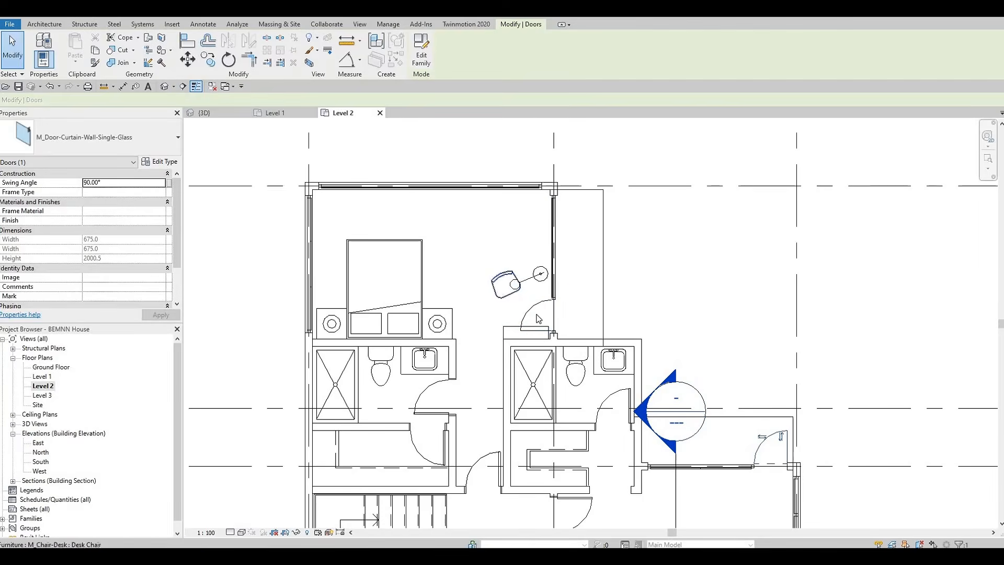
# Inspect the curtain wall door and the shelving beside it in the upper bedroom
pyautogui.click(531, 313)
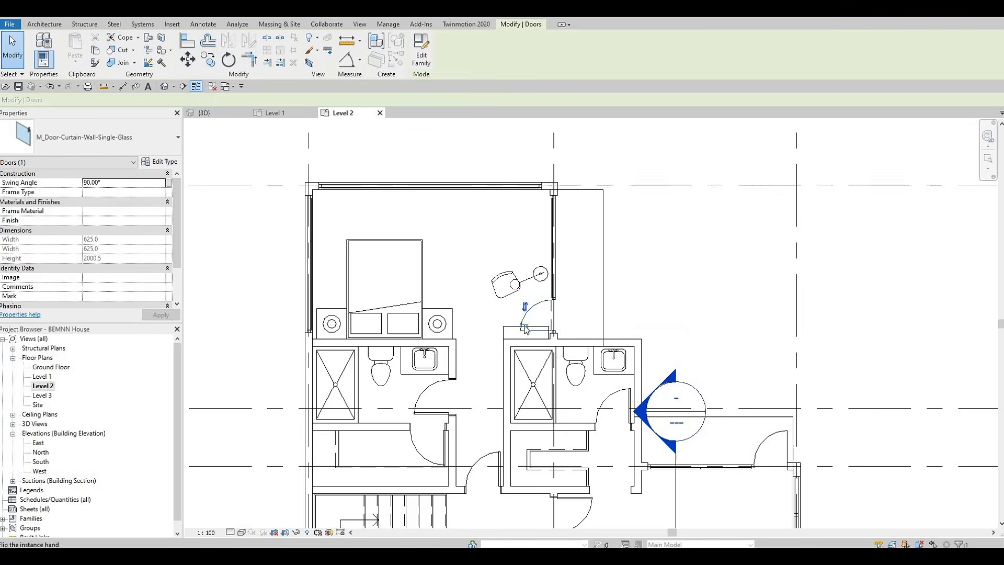
pyautogui.scroll(5, 539, 327)
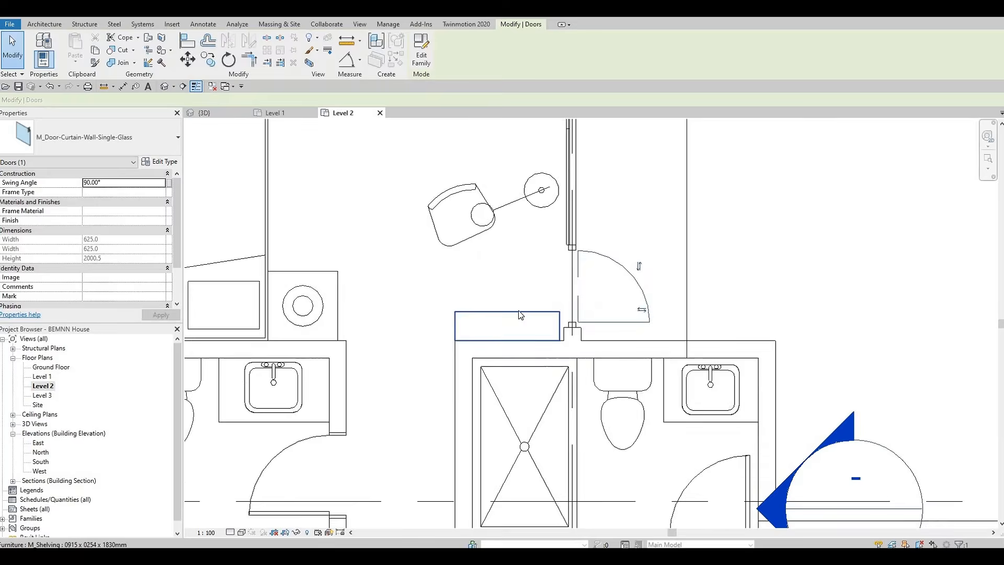
pyautogui.press('Escape')
pyautogui.click(515, 311)
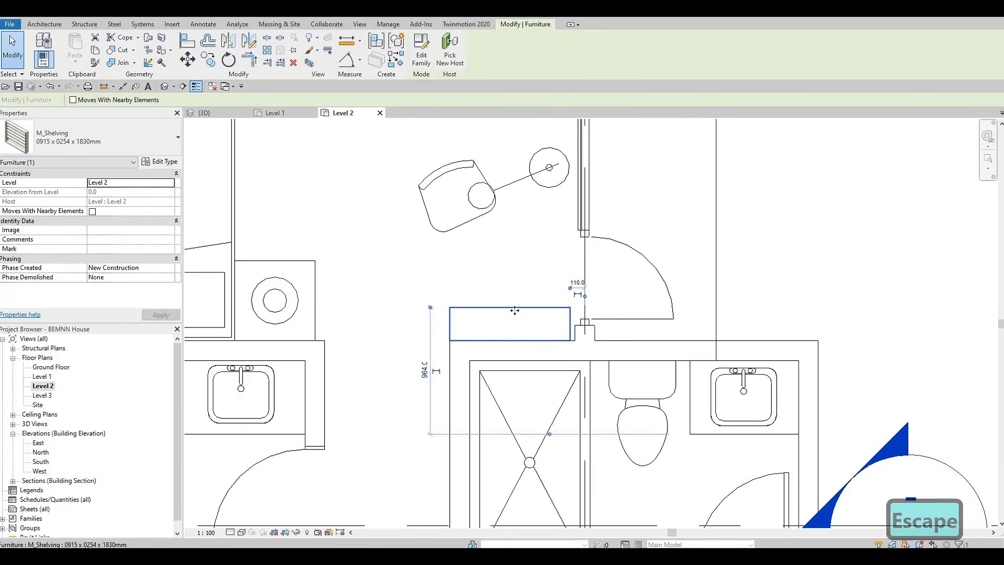
pyautogui.press('Escape')
# Nudge the shelving beside the right bedroom's wall slightly upward
pyautogui.scroll(-4, 637, 372)
pyautogui.moveTo(636, 372); pyautogui.dragTo(576, 193, button='middle')
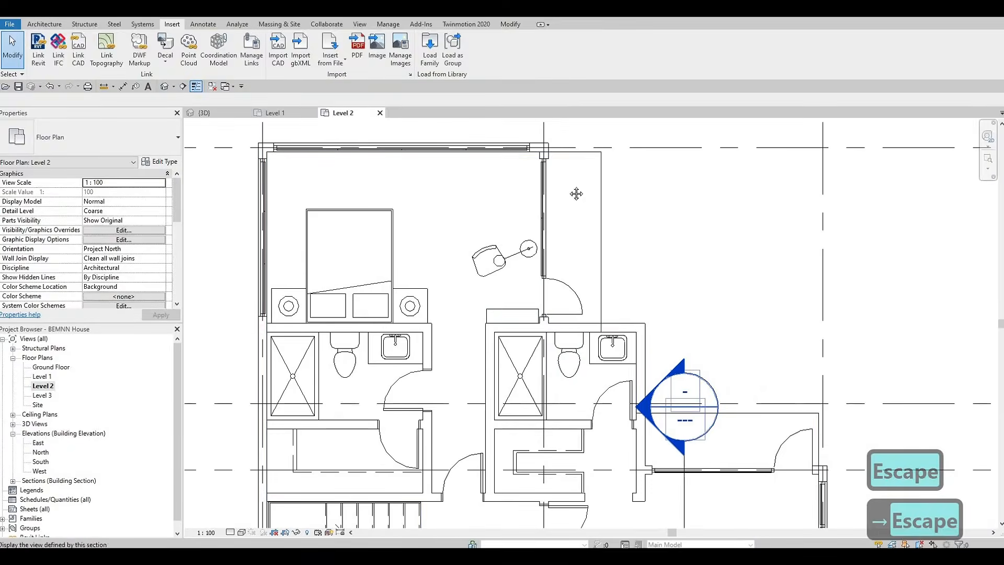
pyautogui.moveTo(590, 507); pyautogui.dragTo(562, 289, button='middle')
pyautogui.moveTo(597, 356); pyautogui.dragTo(626, 401, button='middle')
pyautogui.scroll(-2, 626, 401)
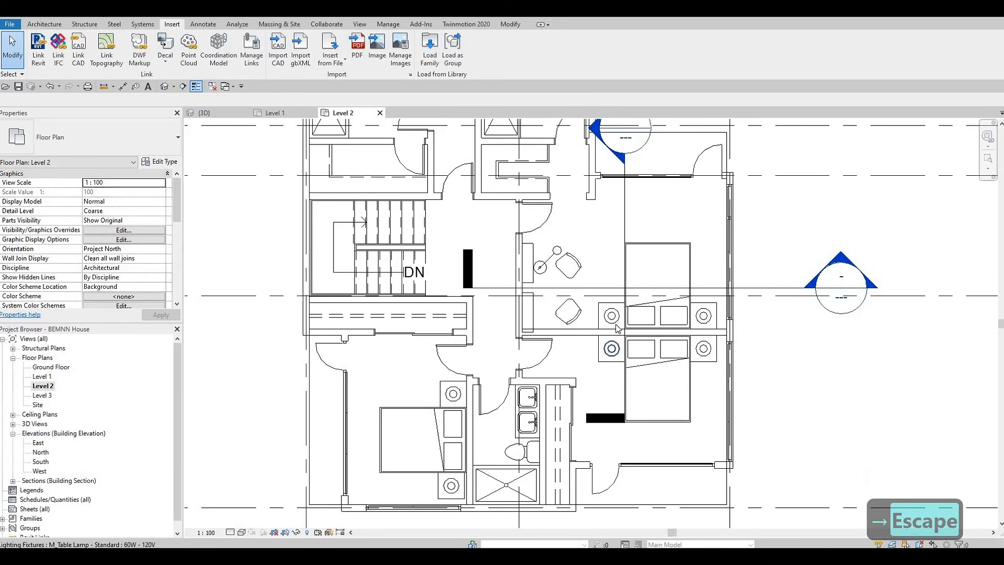
pyautogui.moveTo(629, 324); pyautogui.dragTo(624, 341, button='middle')
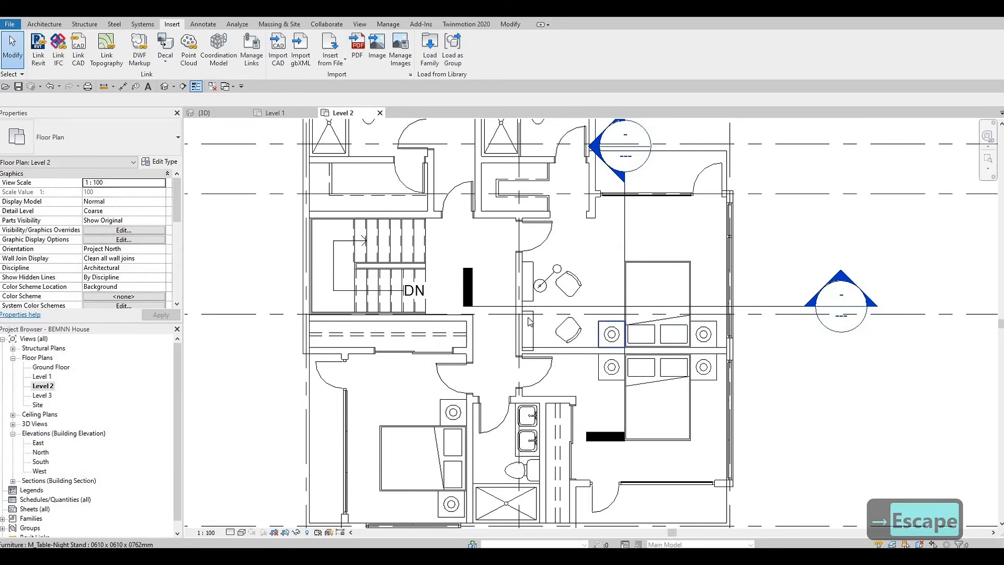
pyautogui.scroll(1, 529, 321)
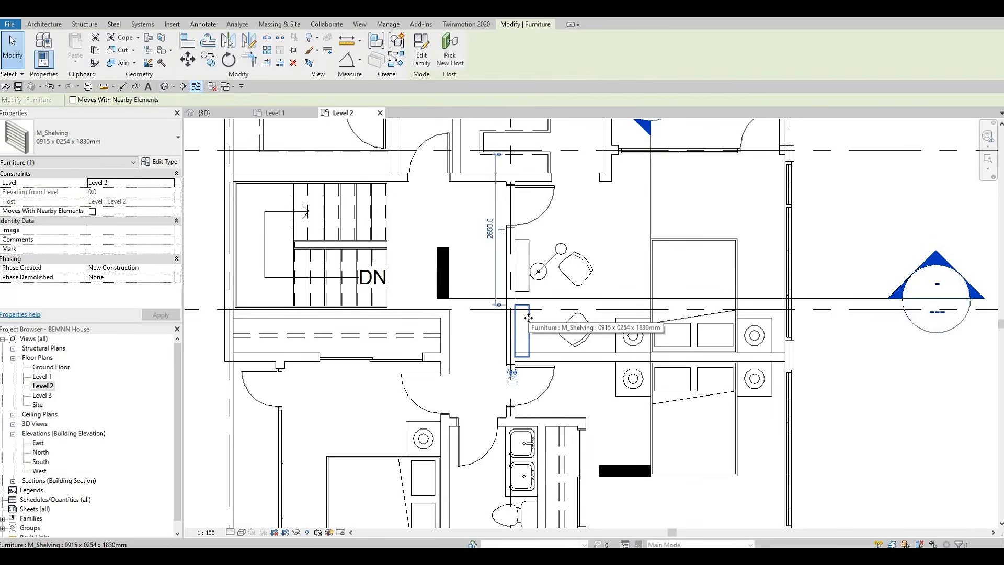
pyautogui.press('Up')
pyautogui.press('Up')
pyautogui.press('Up')
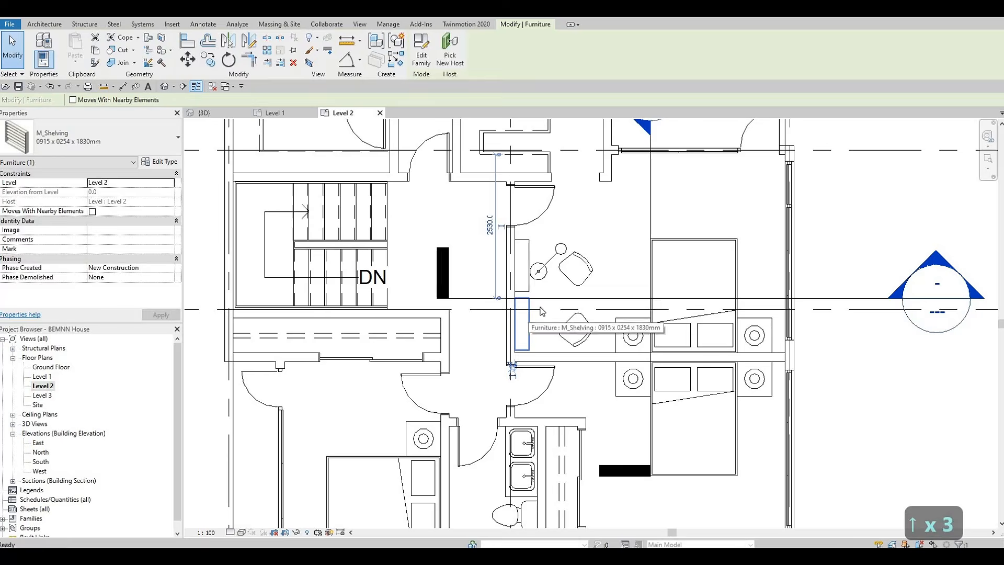
pyautogui.press('Escape')
pyautogui.press('Escape')
pyautogui.scroll(-2, 542, 312)
pyautogui.moveTo(618, 347); pyautogui.dragTo(497, 309, button='middle')
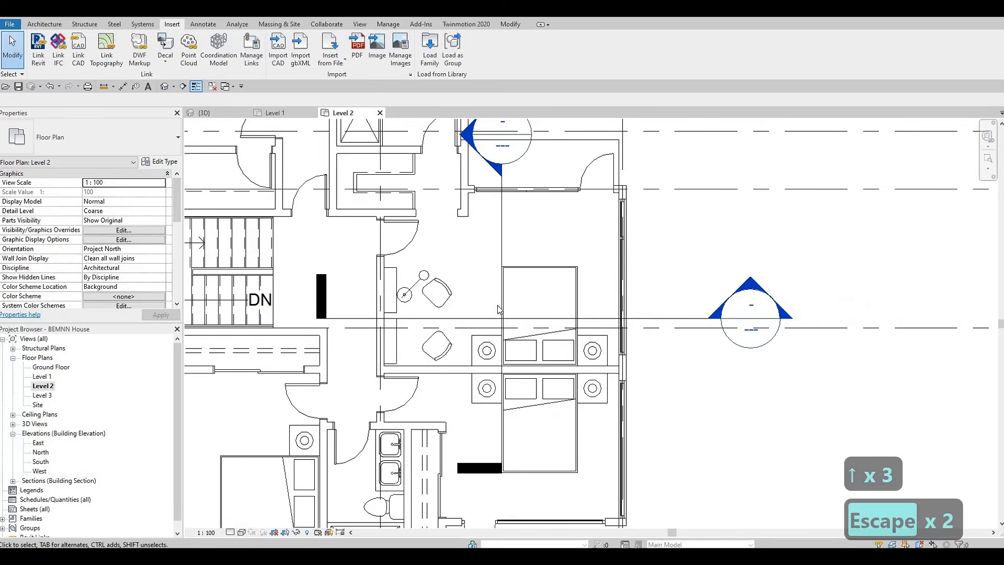
pyautogui.scroll(-2, 495, 307)
pyautogui.moveTo(414, 312); pyautogui.dragTo(639, 362, button='middle')
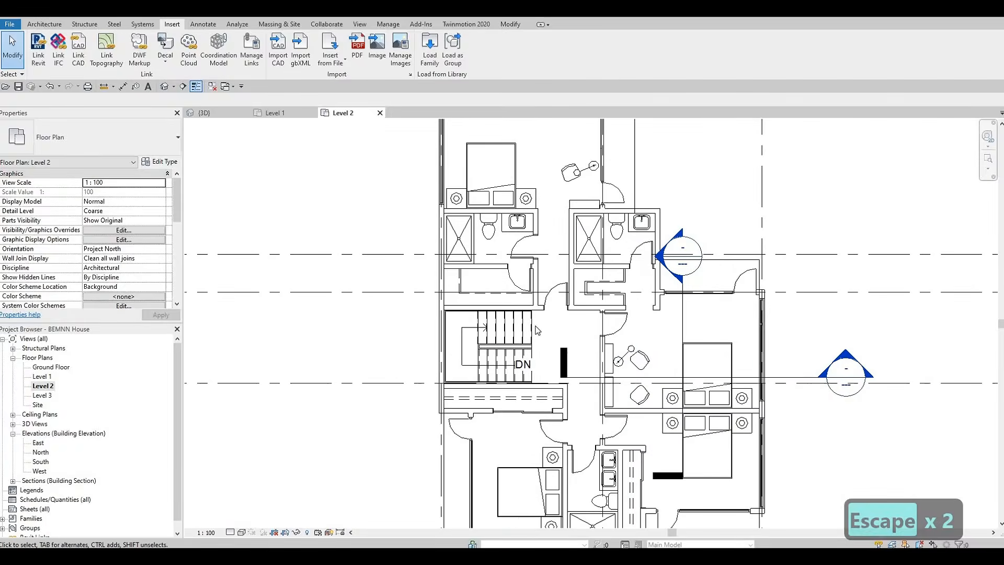
pyautogui.moveTo(535, 326); pyautogui.dragTo(516, 386, button='middle')
pyautogui.scroll(1, 517, 388)
pyautogui.press('Escape')
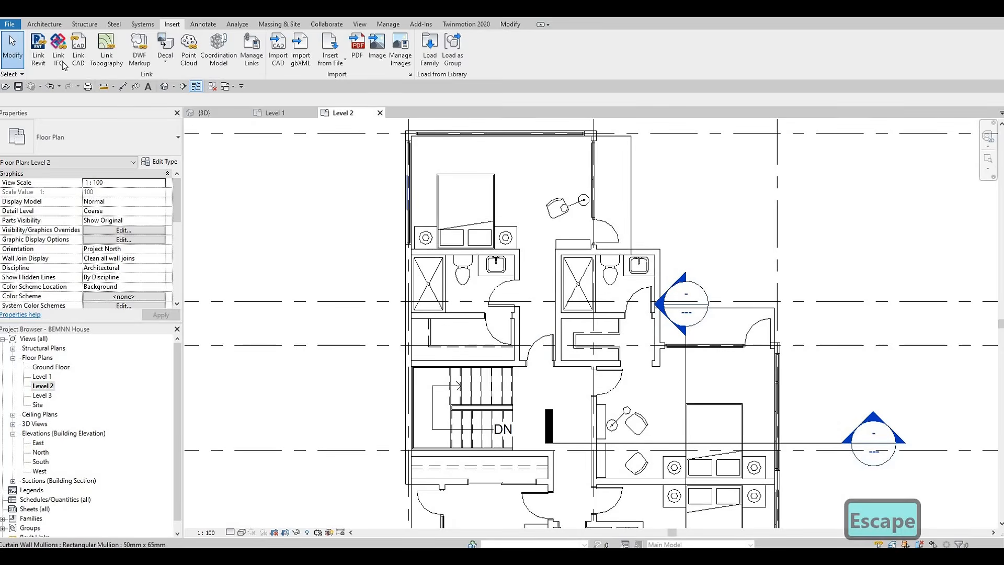
# Sketch a 900mm Rectangular railing path beside the upper bedroom's curtain wall and finish the railing
pyautogui.click(17, 88)
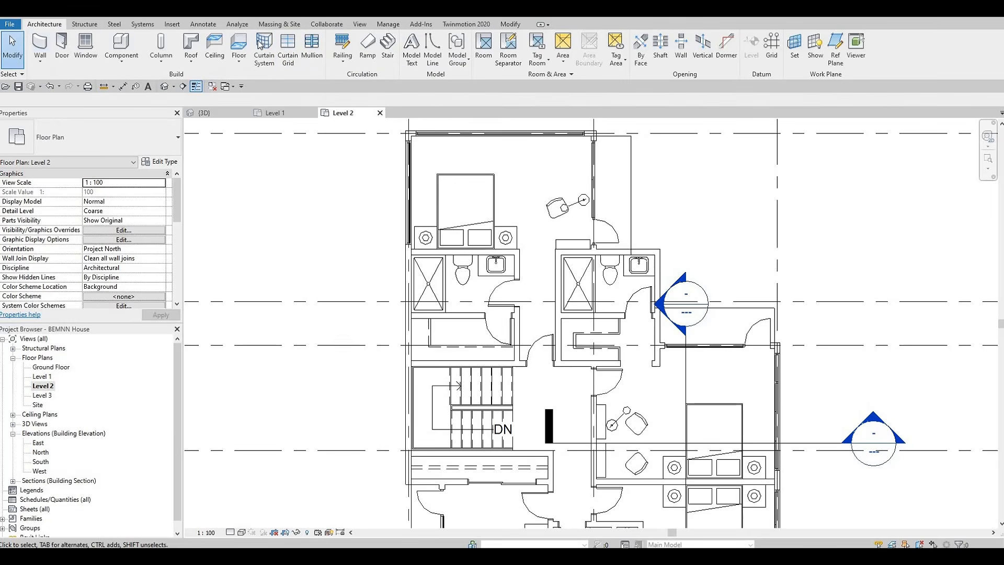
pyautogui.click(330, 49)
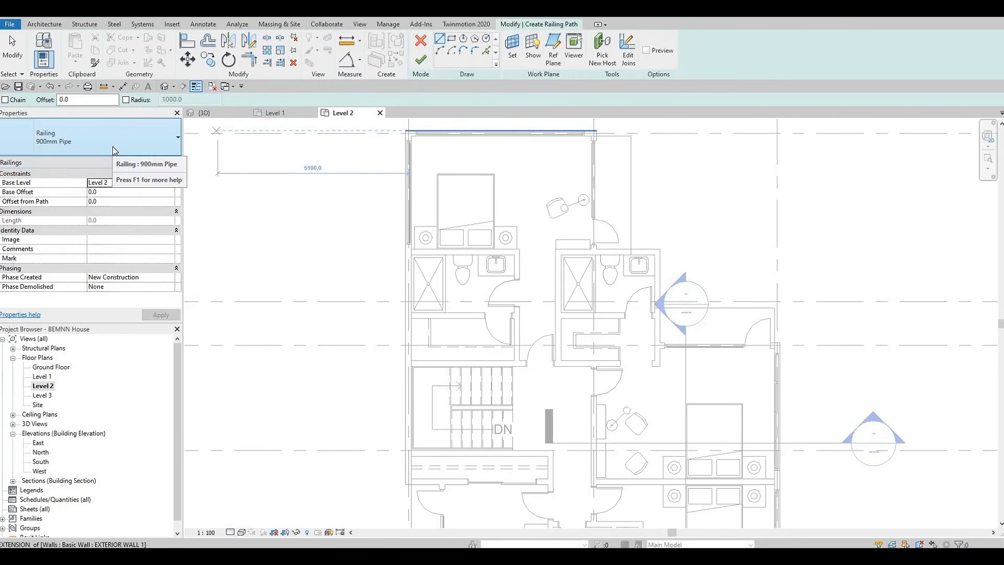
pyautogui.click(115, 151)
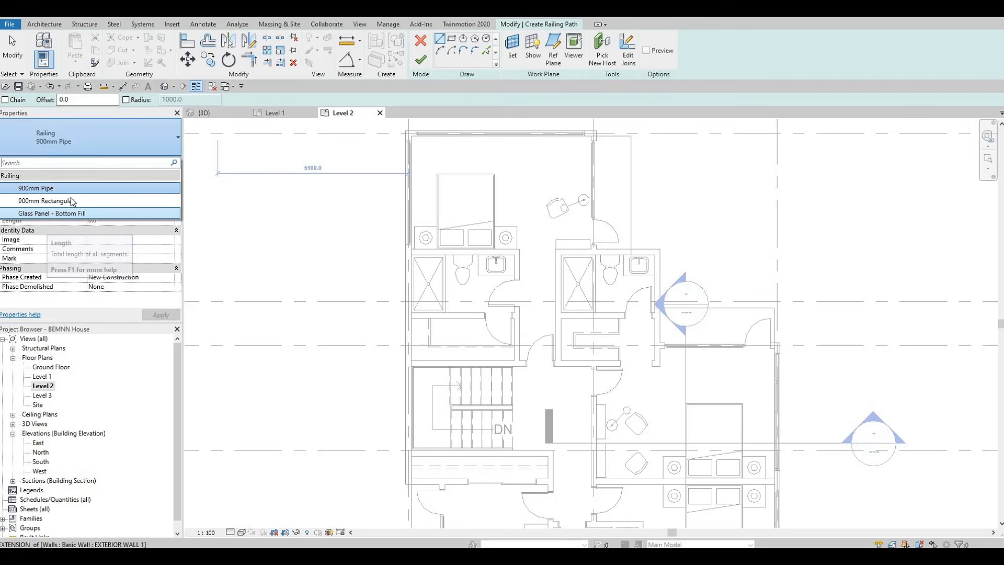
pyautogui.click(63, 202)
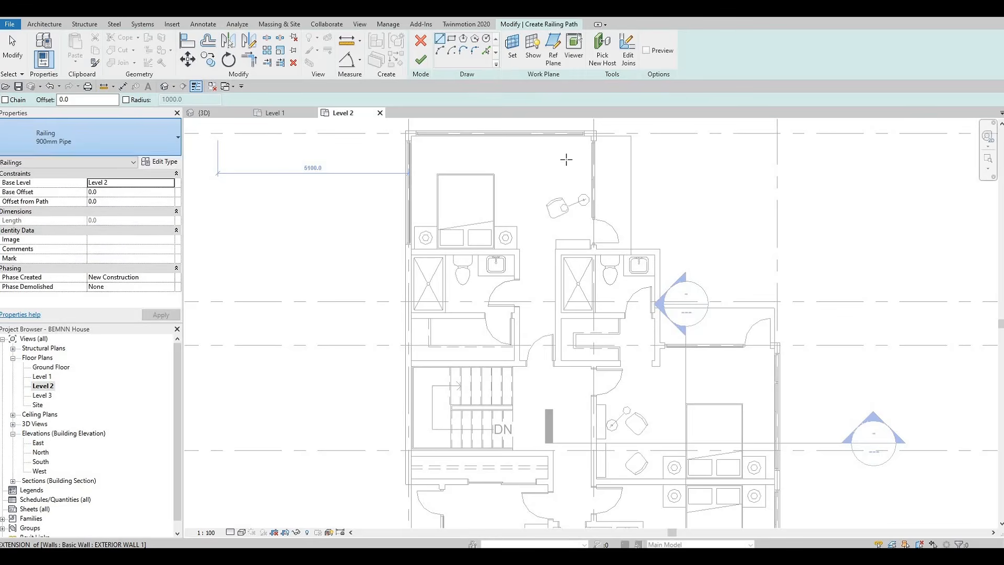
pyautogui.scroll(5, 604, 150)
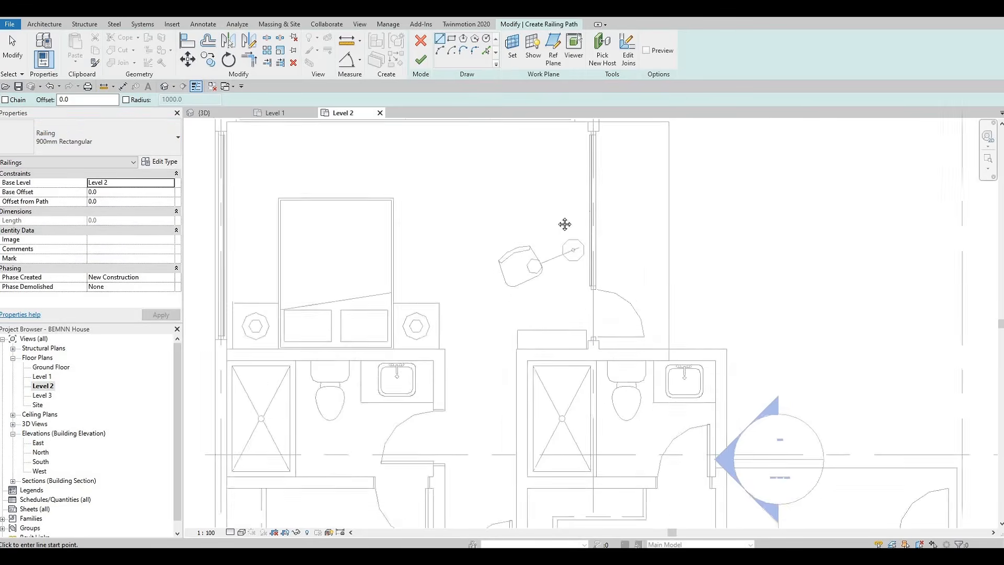
pyautogui.scroll(2, 542, 190)
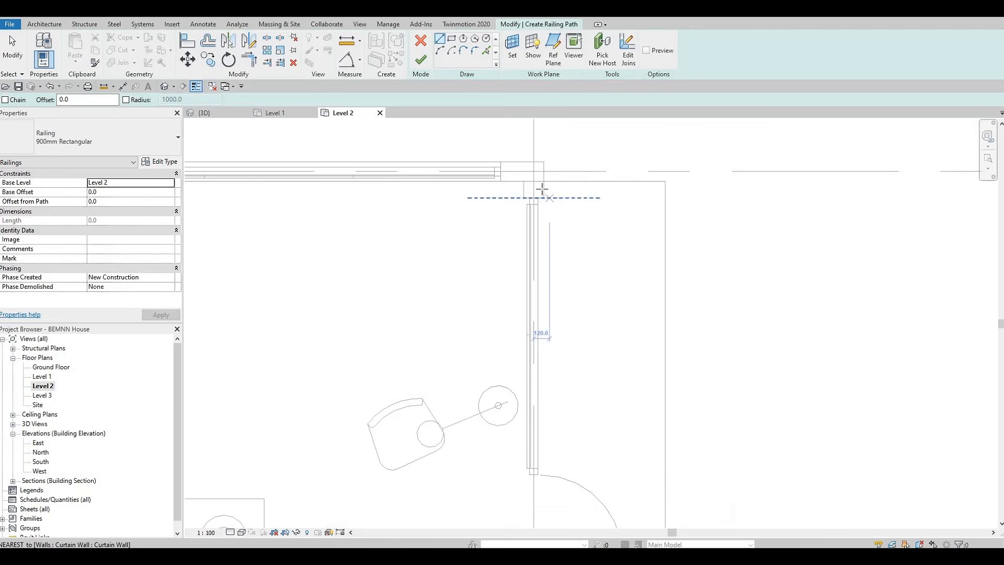
pyautogui.click(643, 189)
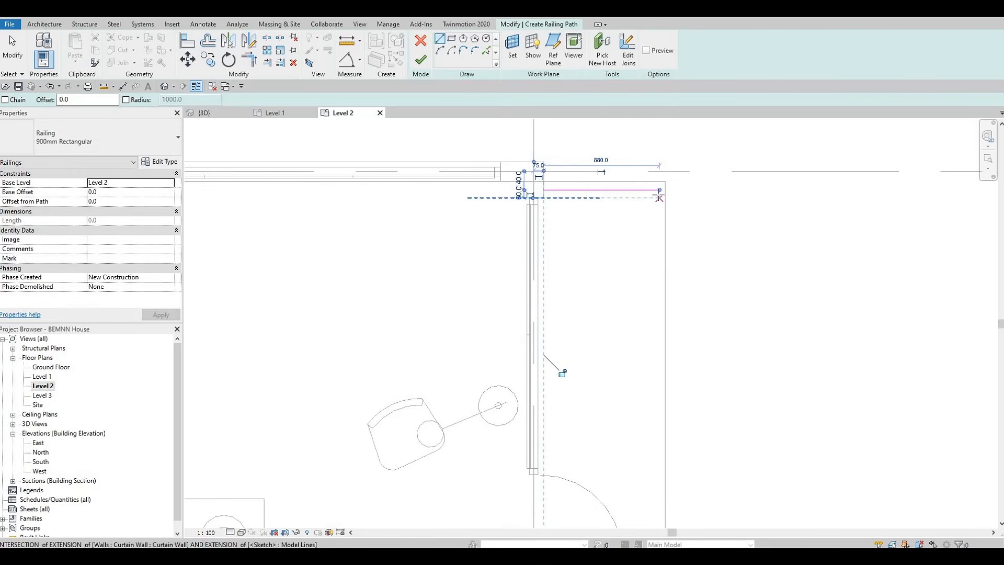
pyautogui.click(659, 191)
pyautogui.moveTo(647, 395); pyautogui.dragTo(616, 188, button='middle')
pyautogui.scroll(-1, 616, 189)
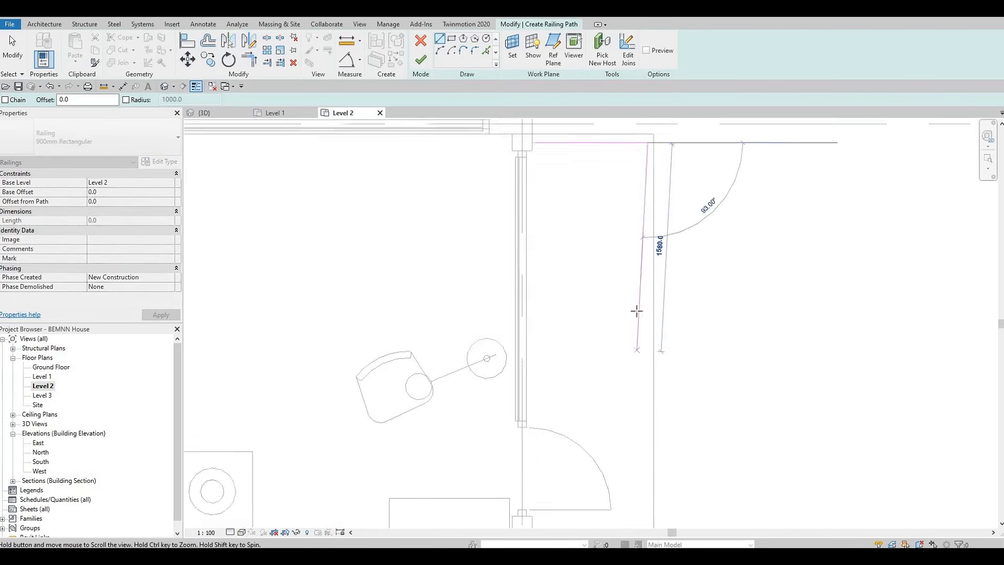
pyautogui.scroll(1, 616, 332)
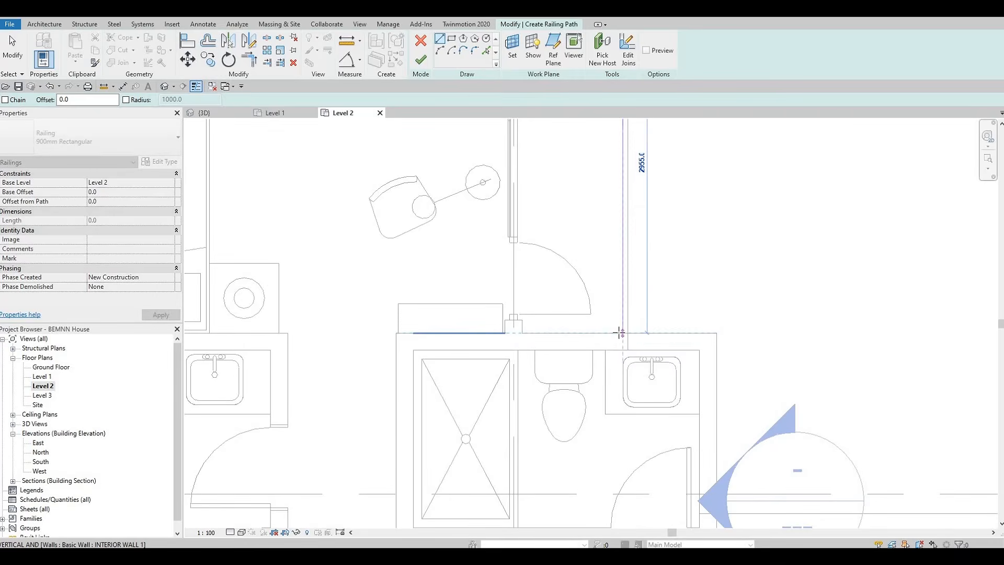
pyautogui.press('Escape')
pyautogui.scroll(-1, 546, 223)
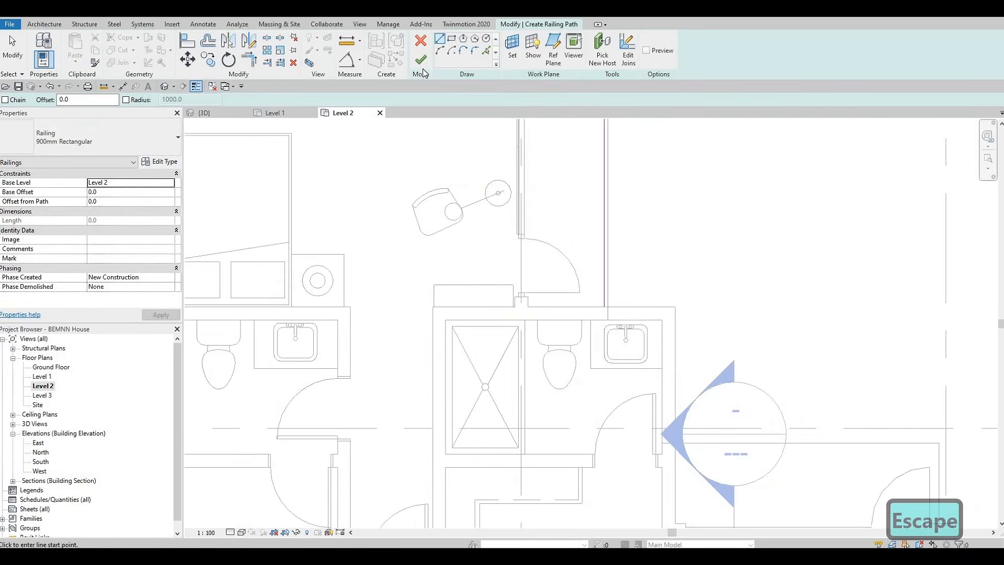
pyautogui.click(420, 59)
# Sketch an L-shaped railing path along the opening next to the upper-right bedroom's curtain wall door
pyautogui.scroll(-3, 616, 311)
pyautogui.moveTo(646, 315); pyautogui.dragTo(549, 218, button='middle')
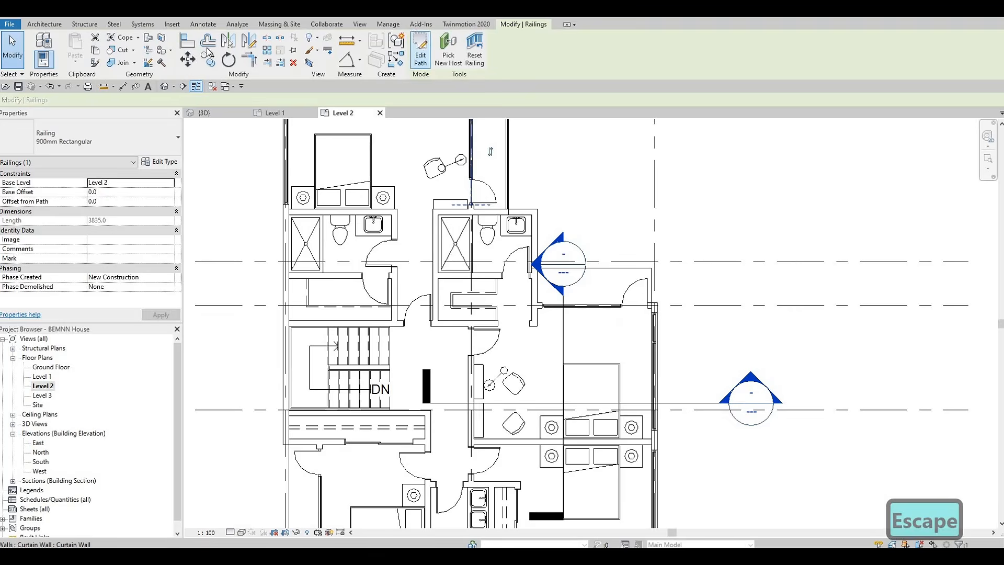
pyautogui.press('Escape')
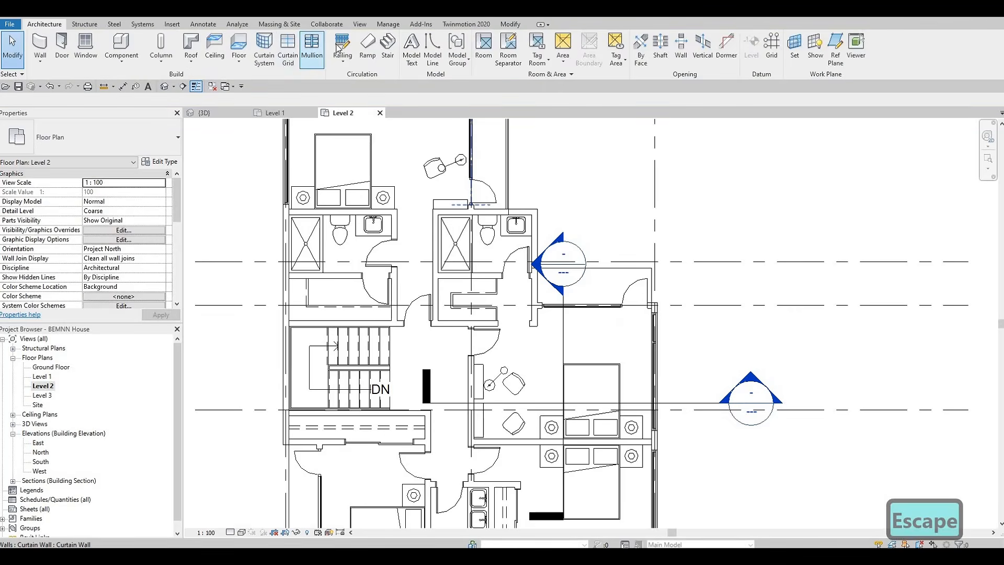
pyautogui.scroll(8, 413, 280)
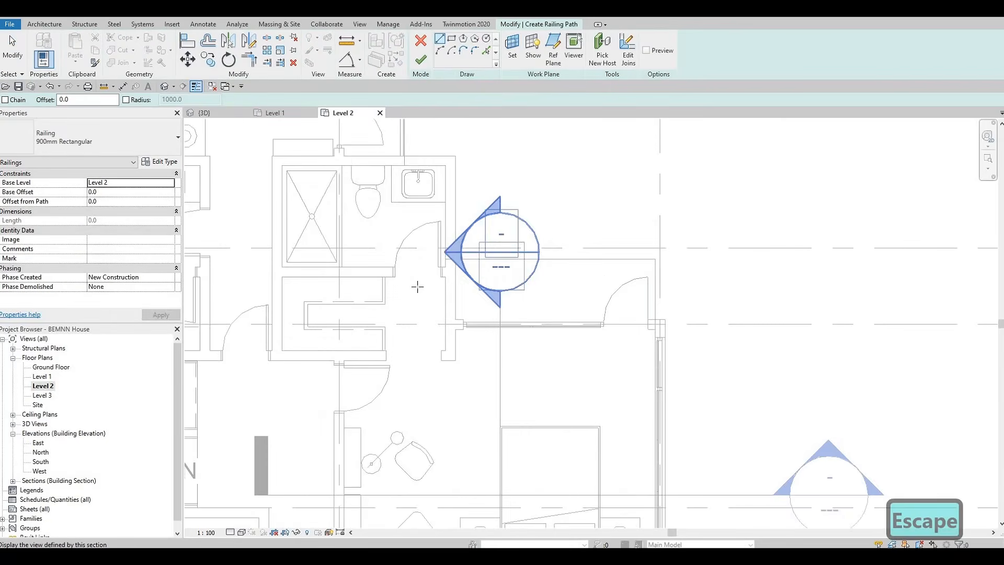
pyautogui.scroll(2, 397, 272)
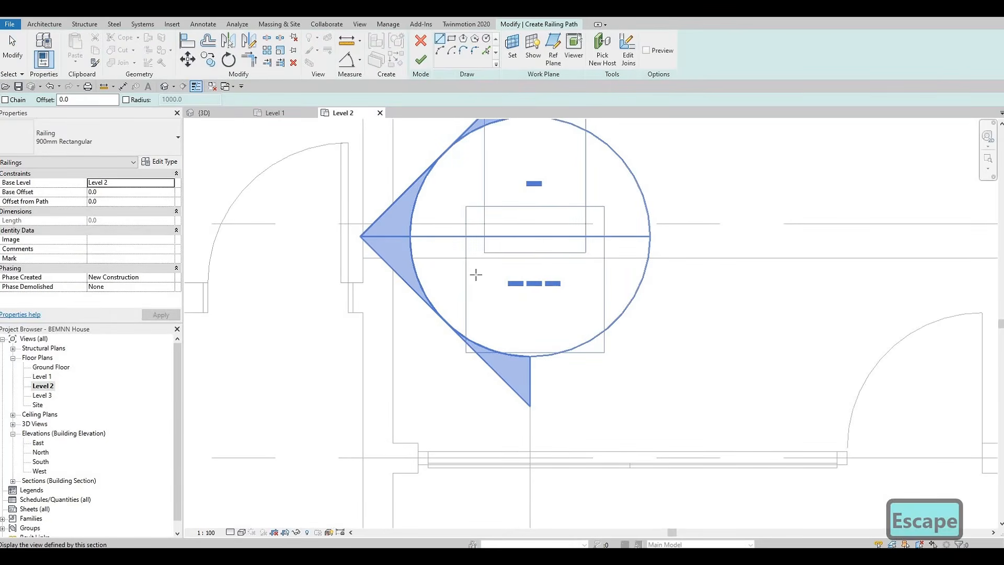
pyautogui.scroll(-2, 836, 282)
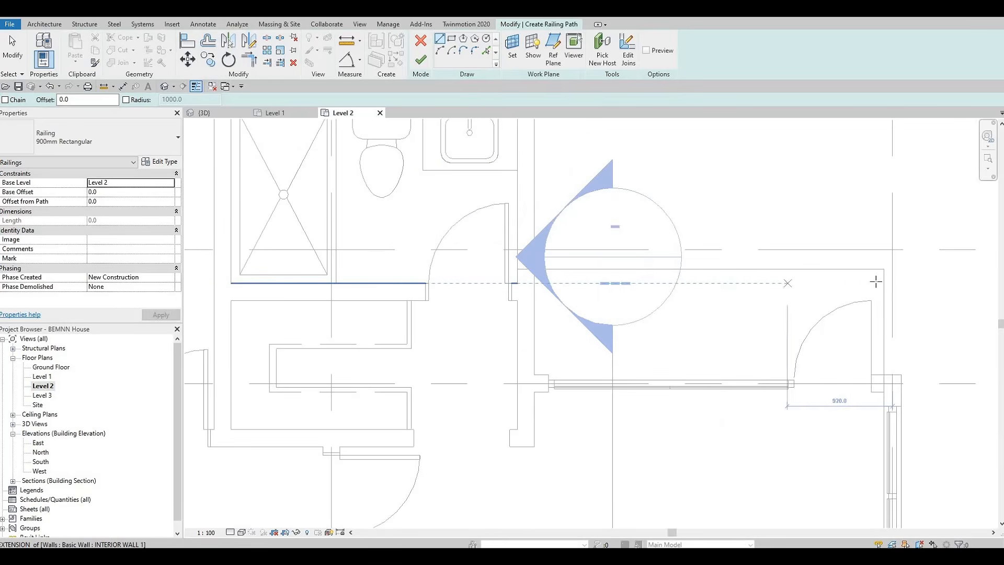
pyautogui.click(877, 282)
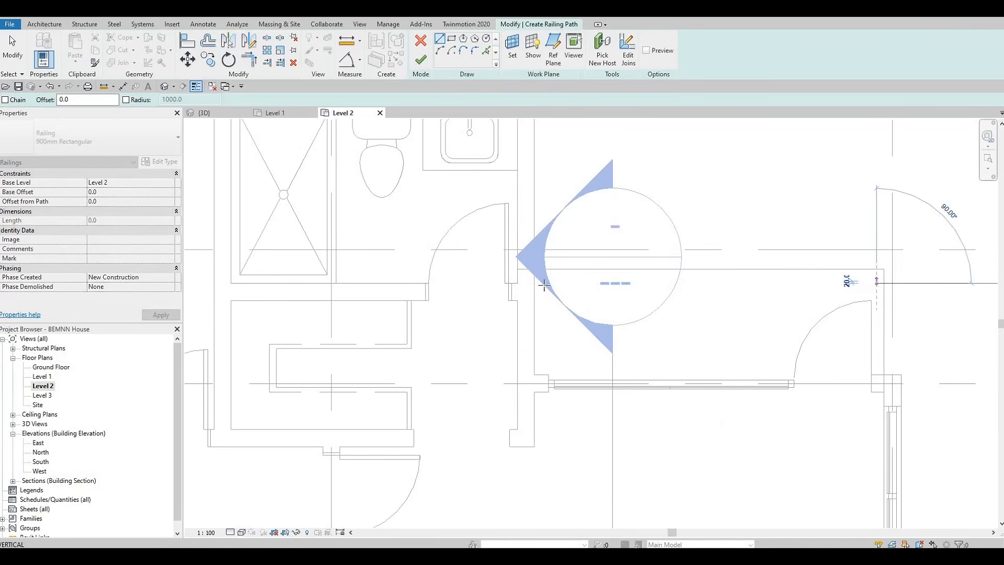
pyautogui.click(515, 283)
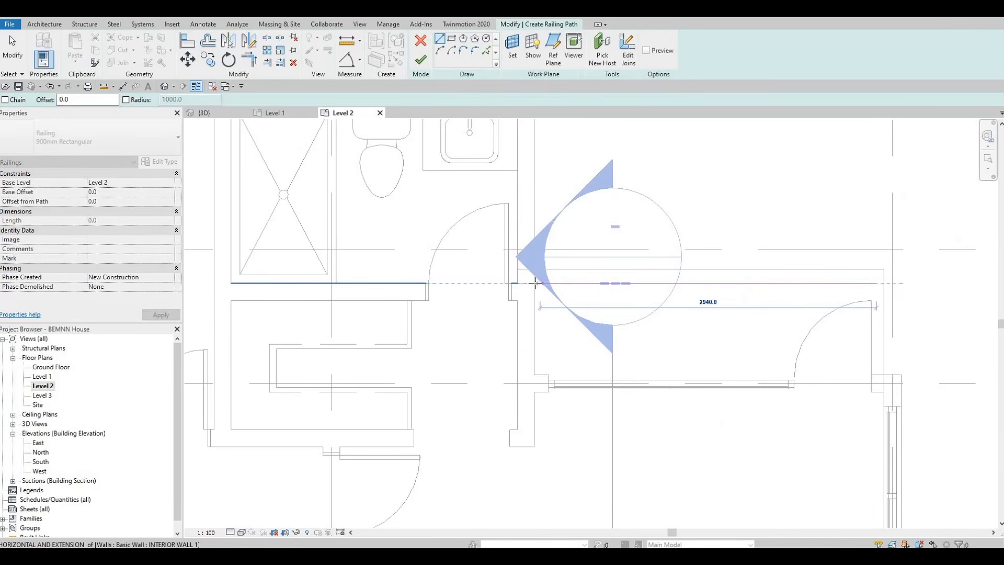
pyautogui.click(877, 283)
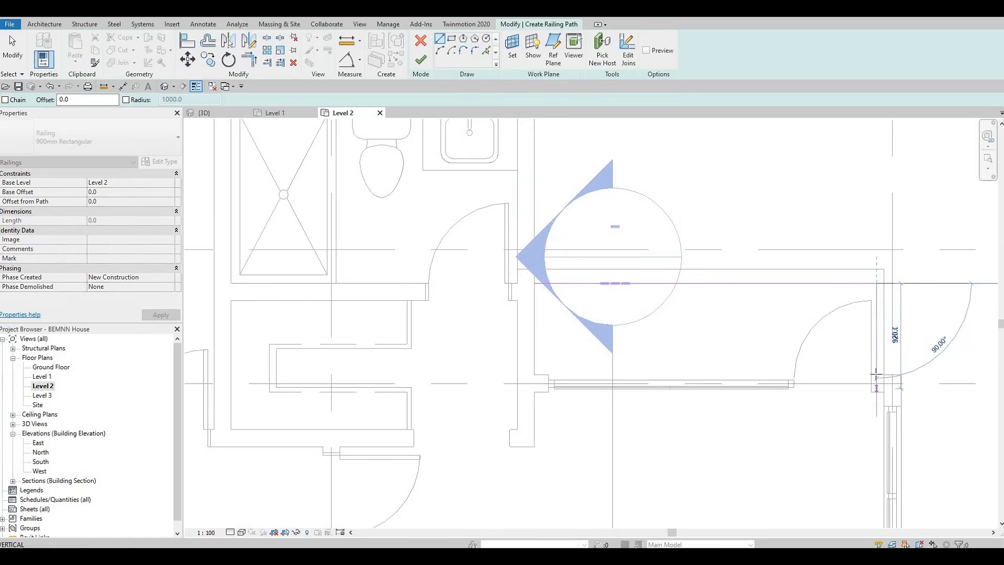
pyautogui.click(876, 363)
pyautogui.press('Escape')
pyautogui.press('Escape')
# Nudge the railing path lines into alignment with the walls and finish the railing
pyautogui.scroll(3, 878, 340)
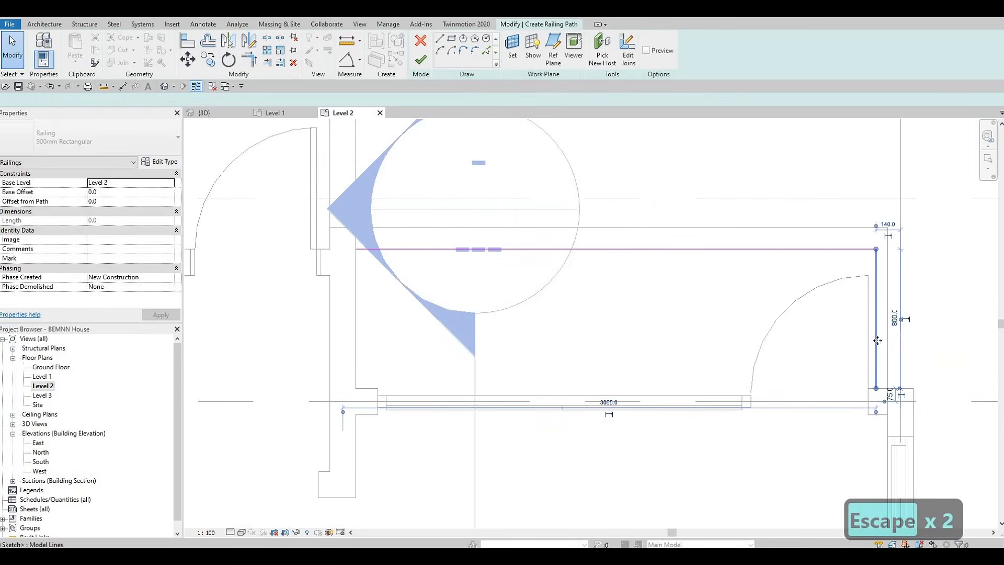
pyautogui.click(878, 340)
pyautogui.press('Right')
pyautogui.press('Right')
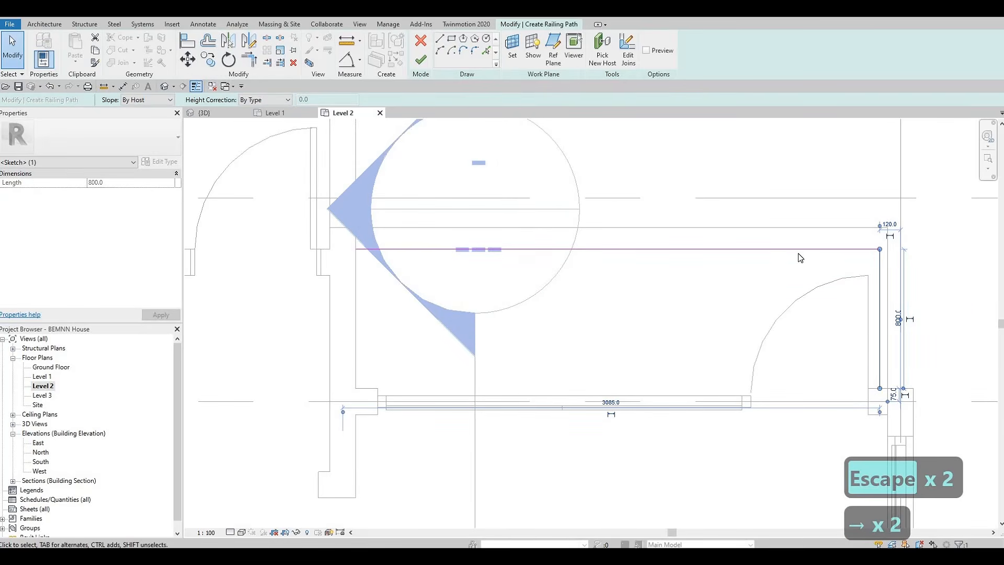
pyautogui.click(799, 254)
pyautogui.press('Up')
pyautogui.press('Up')
pyautogui.press('Up')
pyautogui.press('Up')
pyautogui.press('Up')
pyautogui.press('Up')
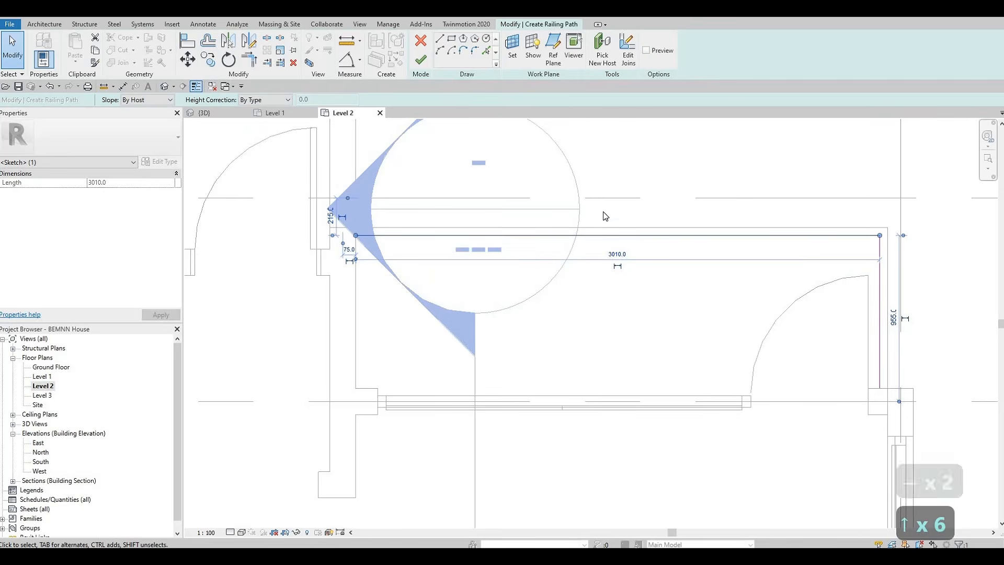
pyautogui.scroll(-2, 603, 211)
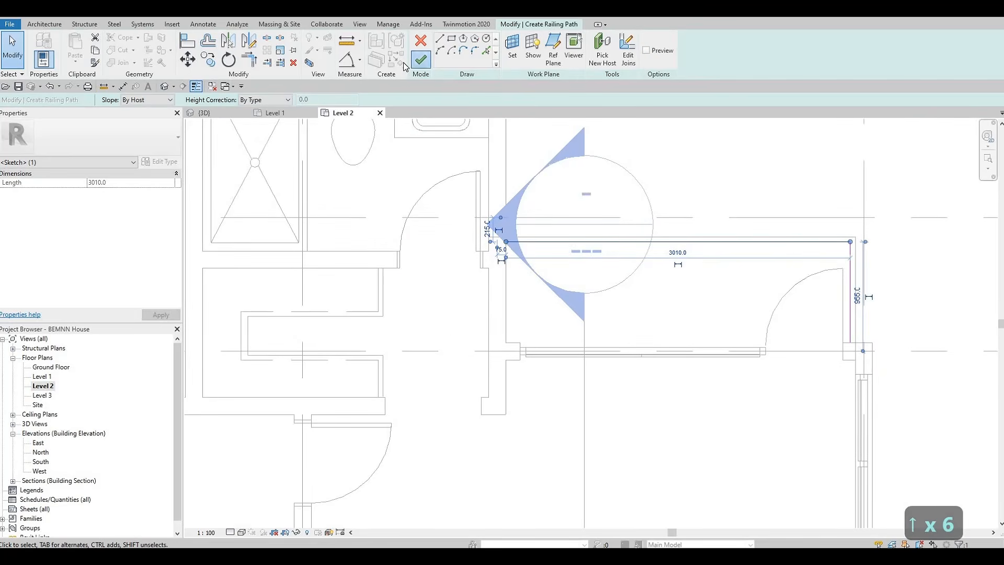
pyautogui.click(421, 59)
pyautogui.press('Up')
pyautogui.press('Up')
pyautogui.press('Escape')
pyautogui.press('Escape')
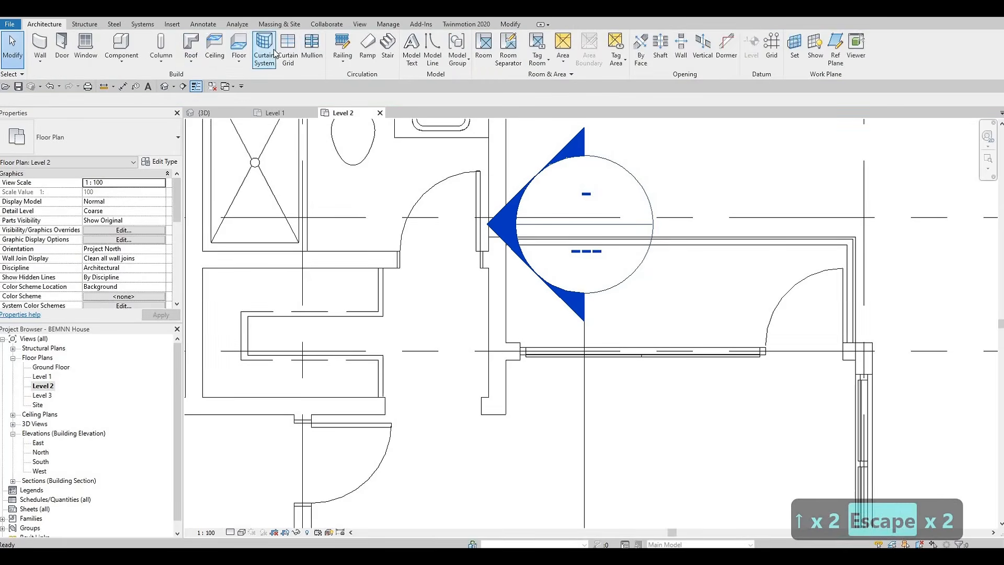
# Start a railing and sketch an L-shaped path along the balcony opening of the bedroom beside the shower room
pyautogui.click(342, 47)
pyautogui.scroll(-3, 713, 344)
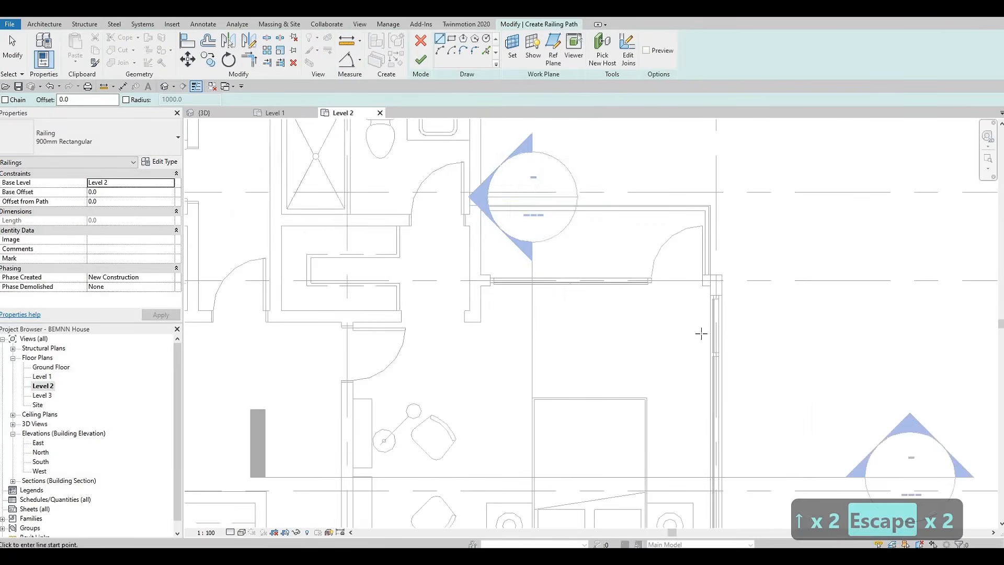
pyautogui.scroll(-2, 712, 344)
pyautogui.scroll(8, 642, 360)
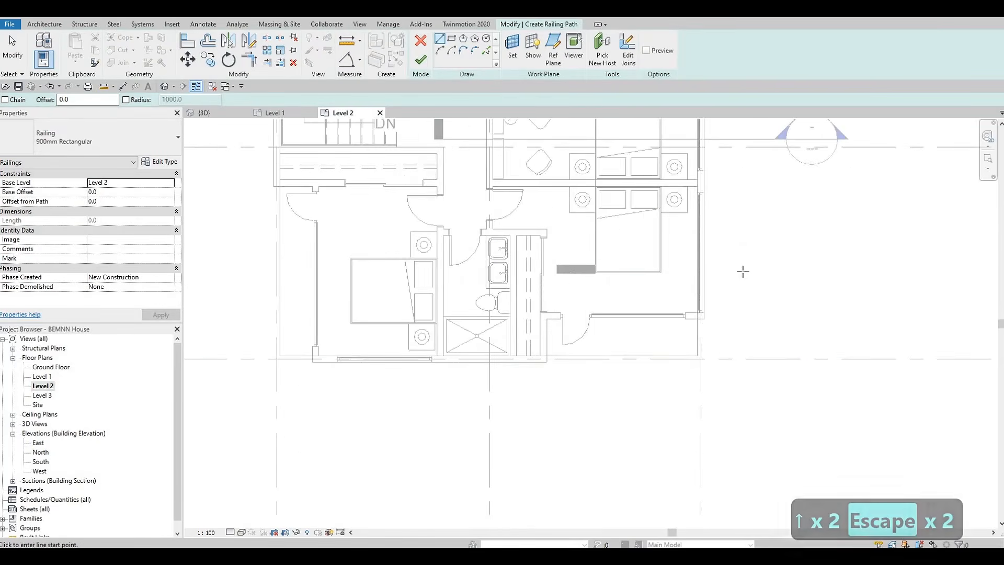
pyautogui.click(759, 249)
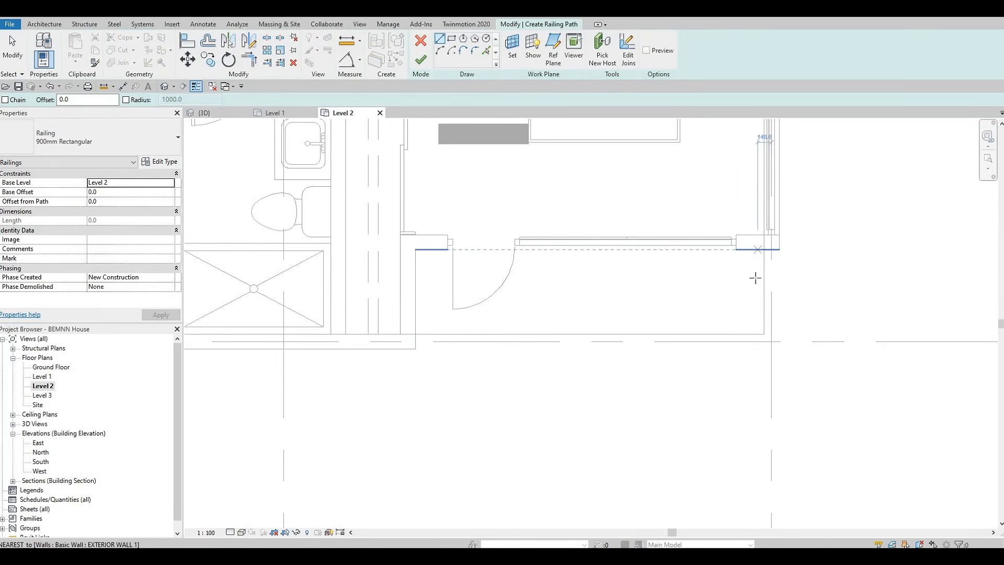
pyautogui.click(577, 326)
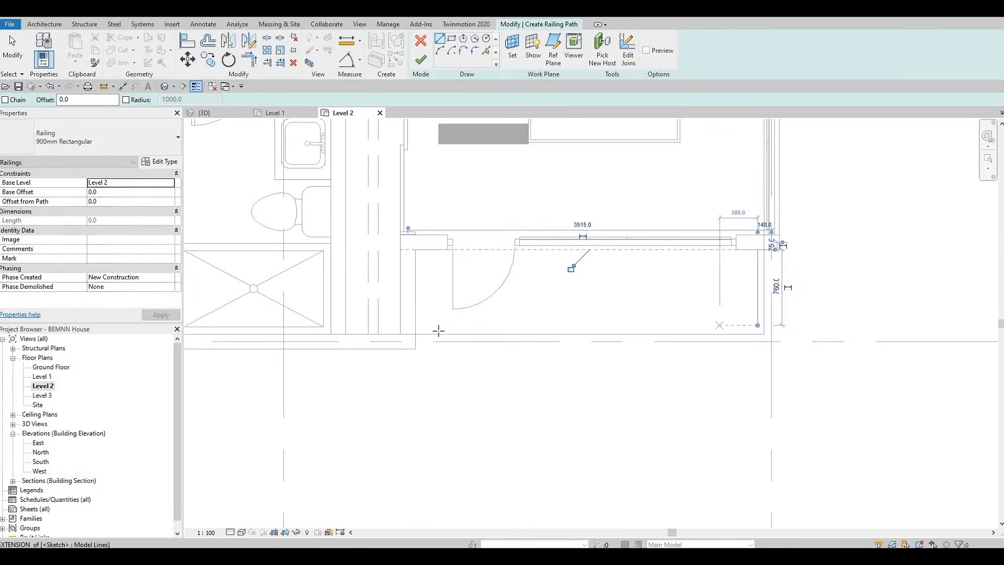
pyautogui.click(419, 328)
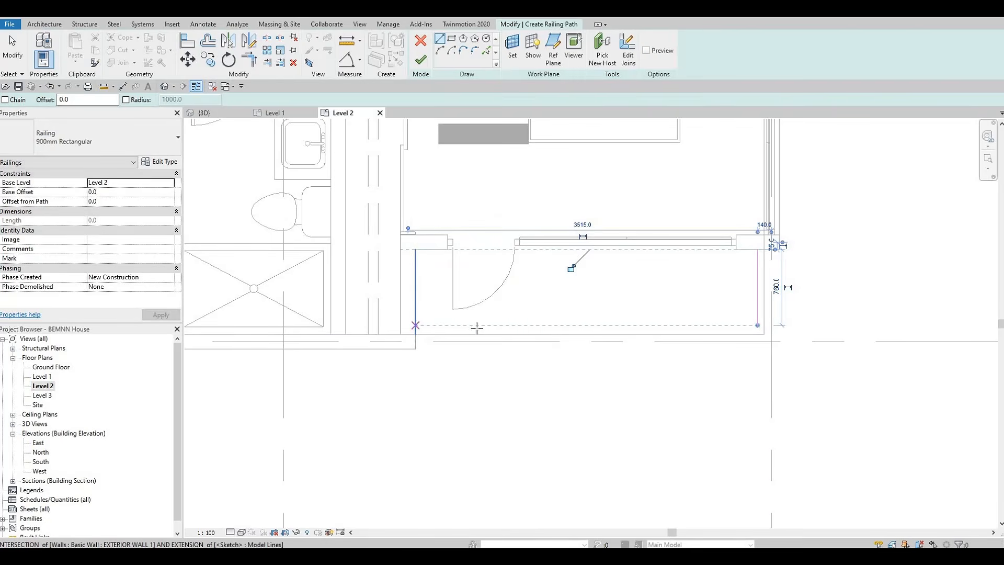
pyautogui.click(759, 325)
pyautogui.press('Escape')
pyautogui.press('Escape')
pyautogui.press('Escape')
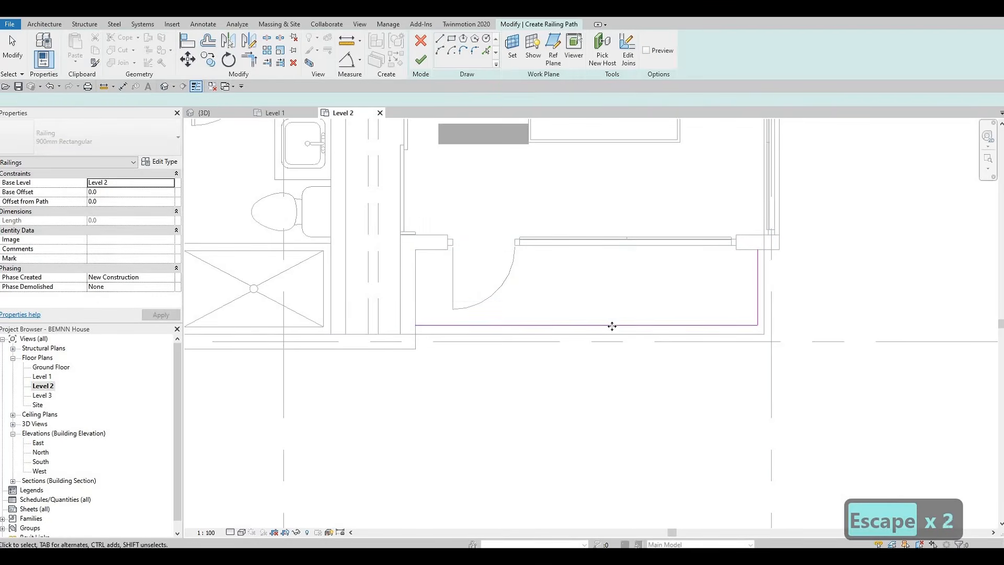
# Nudge the railing path lines down and right into alignment with the walls and finish the railing
pyautogui.click(632, 326)
pyautogui.scroll(3, 614, 325)
pyautogui.press('Down')
pyautogui.press('Down')
pyautogui.press('Down')
pyautogui.press('Down')
pyautogui.press('Down')
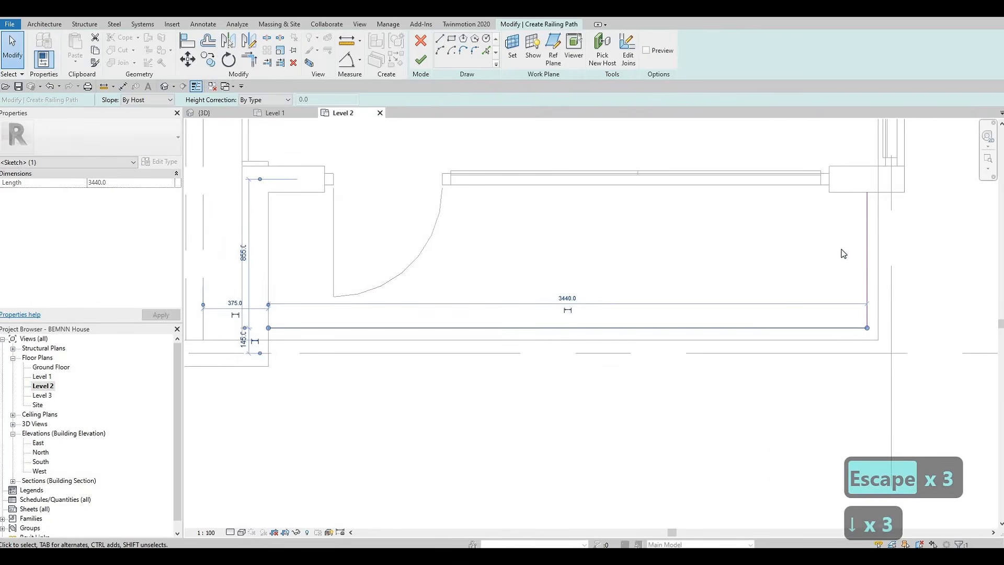
pyautogui.click(865, 231)
pyautogui.press('Right')
pyautogui.press('Right')
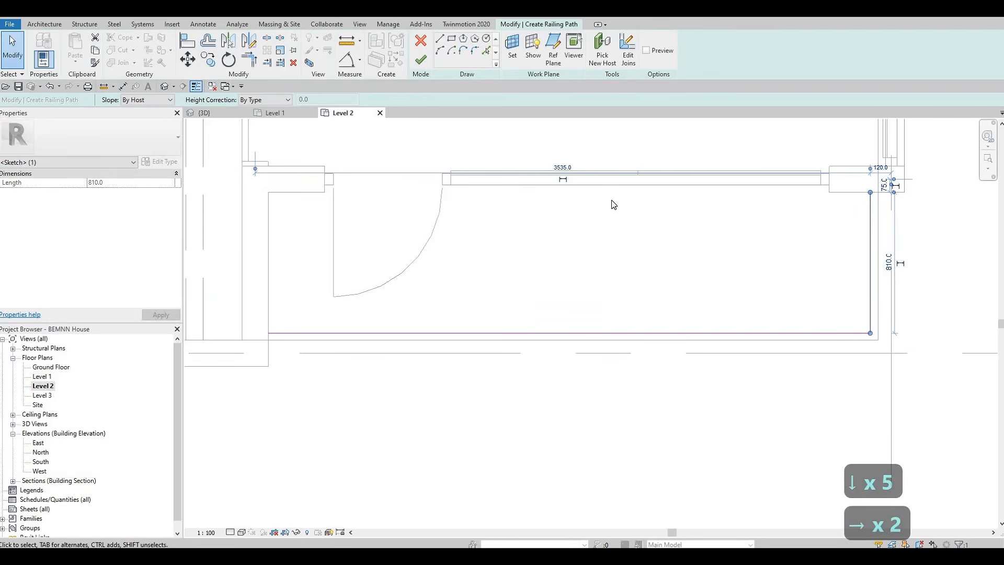
pyautogui.click(421, 60)
# Sketch an L-shaped railing path along the opening by the upper-left bedroom's door and finish the railing
pyautogui.scroll(-3, 666, 240)
pyautogui.moveTo(419, 282); pyautogui.dragTo(784, 329, button='middle')
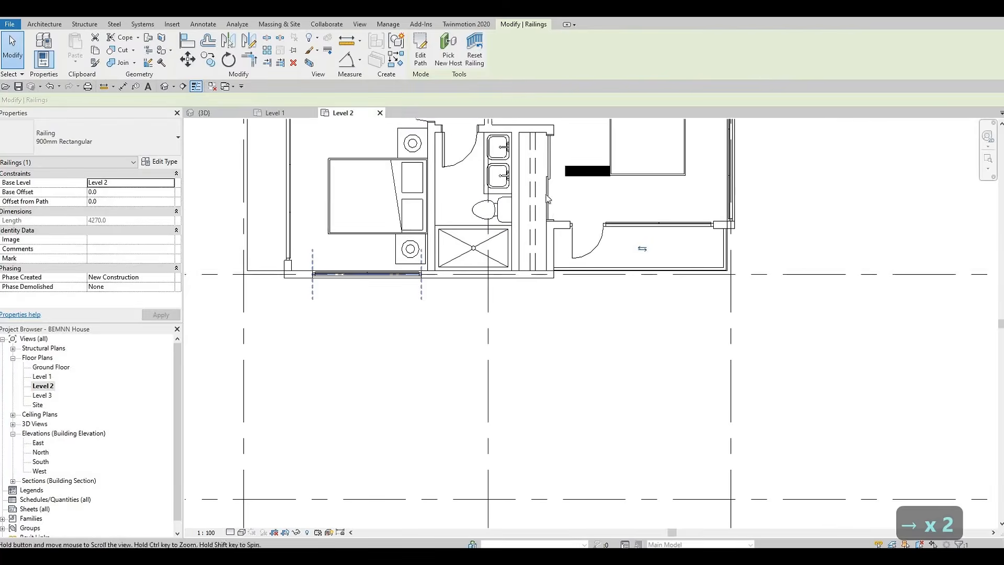
pyautogui.press('Escape')
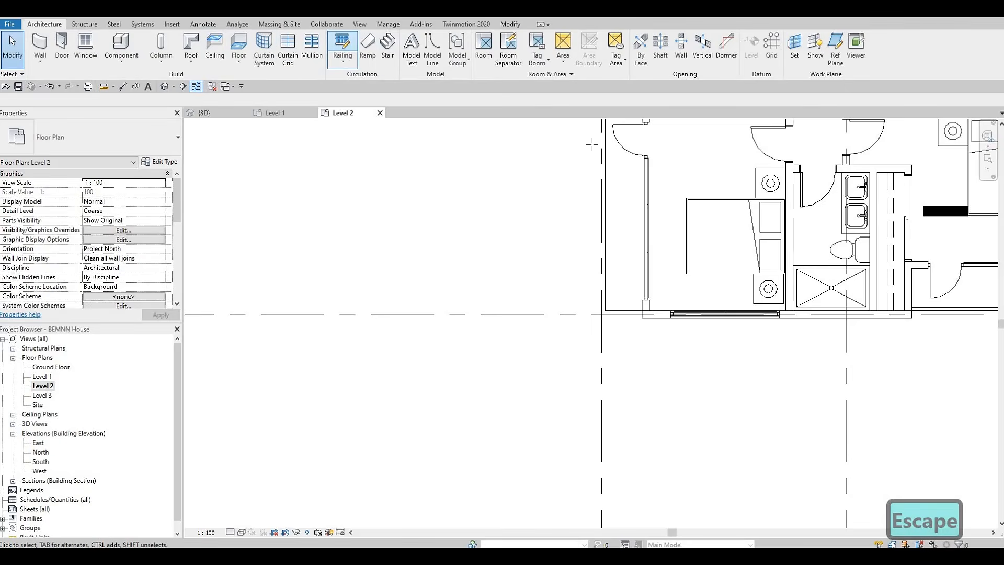
pyautogui.scroll(5, 602, 196)
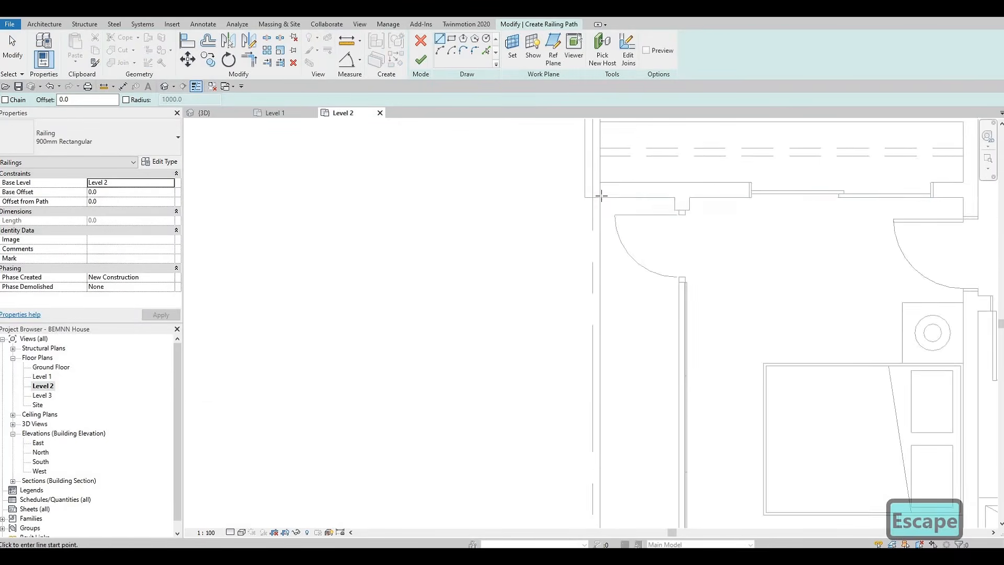
pyautogui.scroll(3, 602, 197)
pyautogui.click(605, 199)
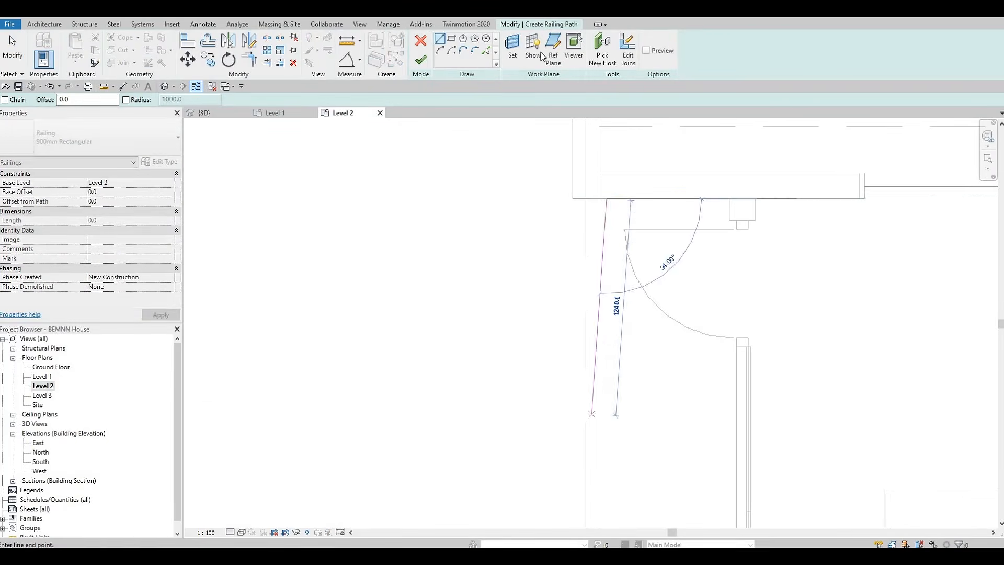
pyautogui.moveTo(591, 457); pyautogui.dragTo(546, 132, button='middle')
pyautogui.scroll(1, 561, 388)
pyautogui.moveTo(545, 243); pyautogui.dragTo(547, 197, button='middle')
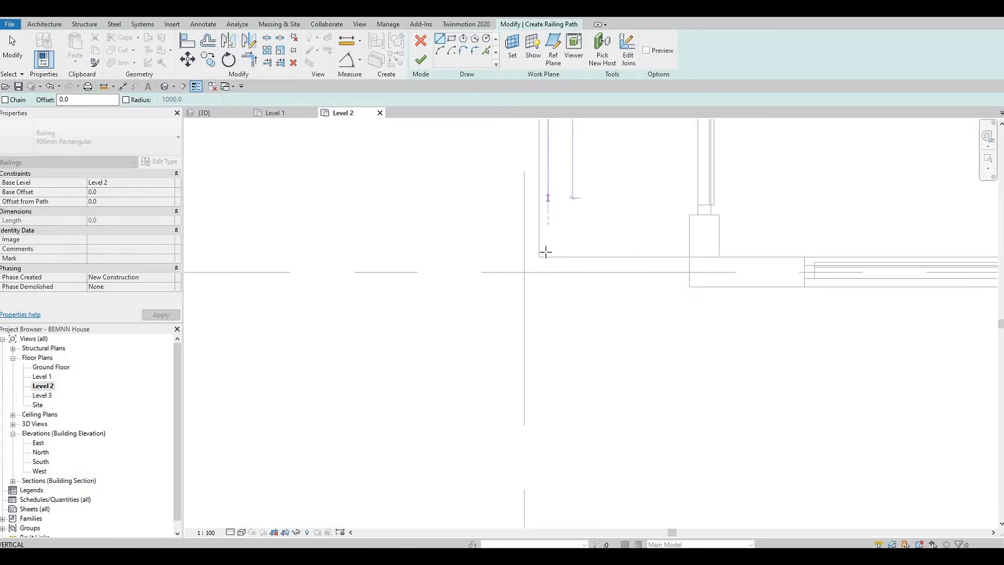
pyautogui.scroll(2, 550, 241)
pyautogui.click(551, 253)
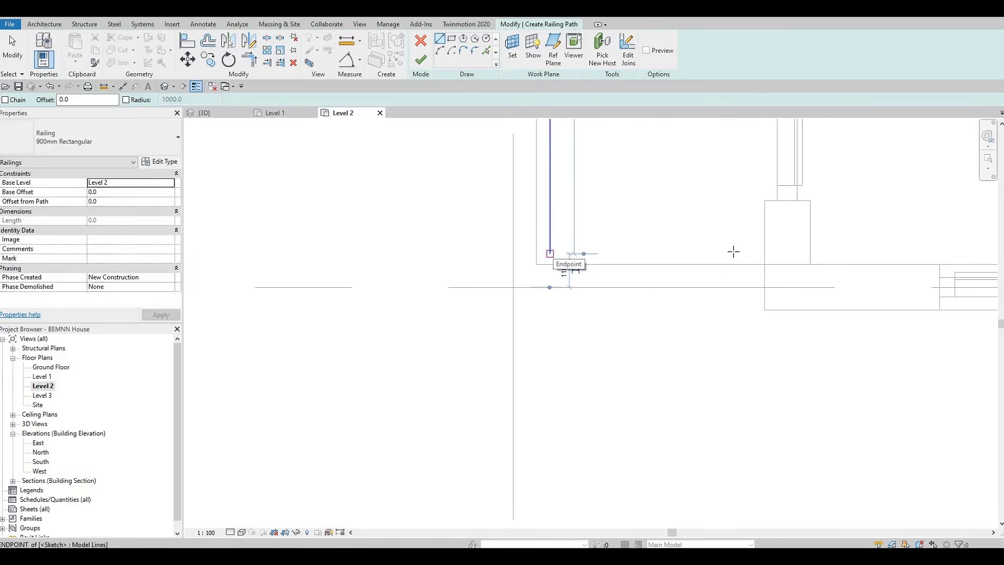
pyautogui.click(764, 254)
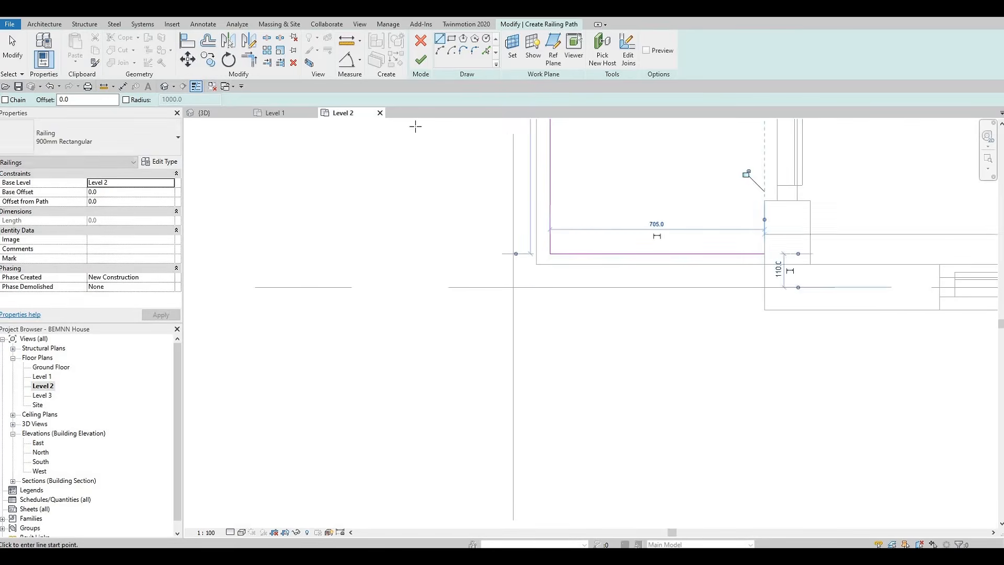
pyautogui.press('Escape')
pyautogui.click(424, 66)
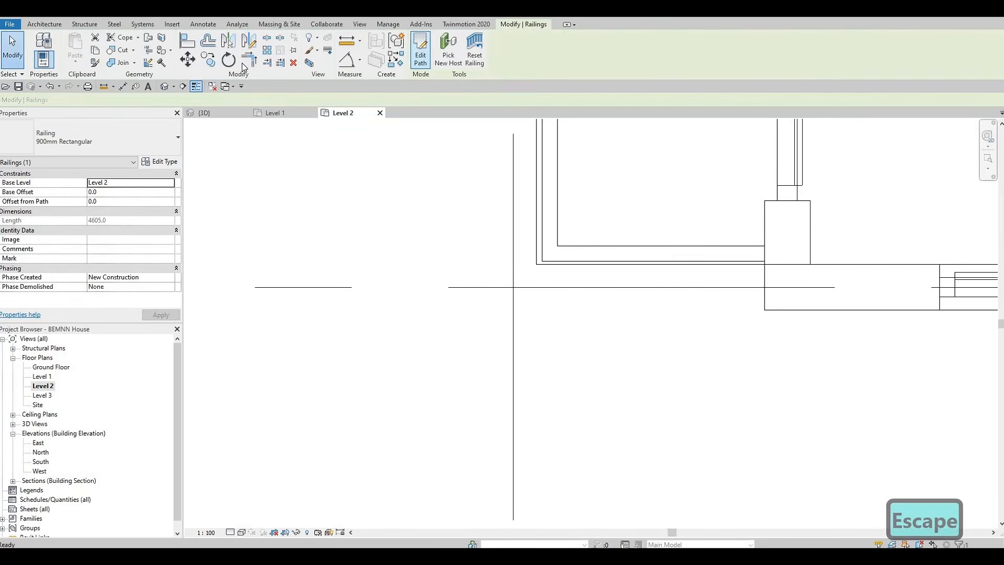
pyautogui.press('Escape')
pyautogui.press('Escape')
# Switch to the 3D view and set the visual style to Realistic
pyautogui.click(205, 113)
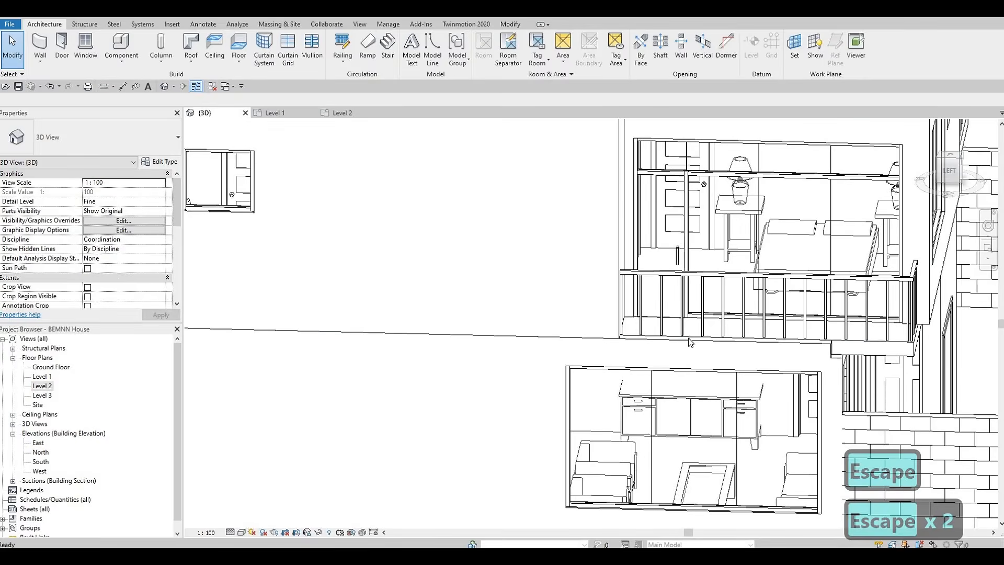
pyautogui.moveTo(712, 363); pyautogui.dragTo(541, 421, button='middle')
pyautogui.scroll(-2, 666, 353)
pyautogui.keyDown('shift'); pyautogui.moveTo(742, 412); pyautogui.dragTo(661, 408, button='middle'); pyautogui.keyUp('shift')
pyautogui.scroll(-2, 594, 395)
pyautogui.keyDown('shift'); pyautogui.moveTo(560, 448); pyautogui.dragTo(486, 277, button='middle'); pyautogui.keyUp('shift')
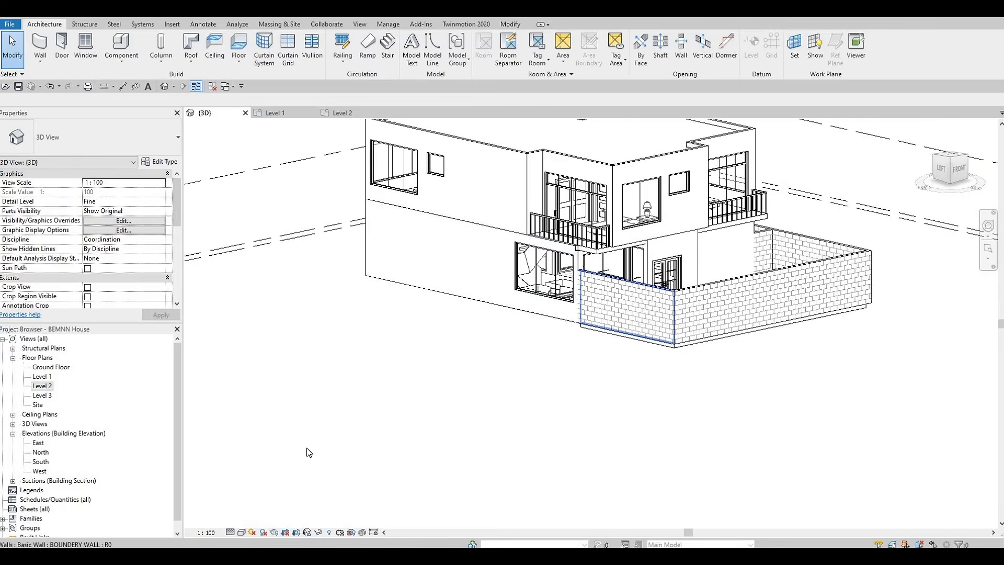
pyautogui.click(242, 533)
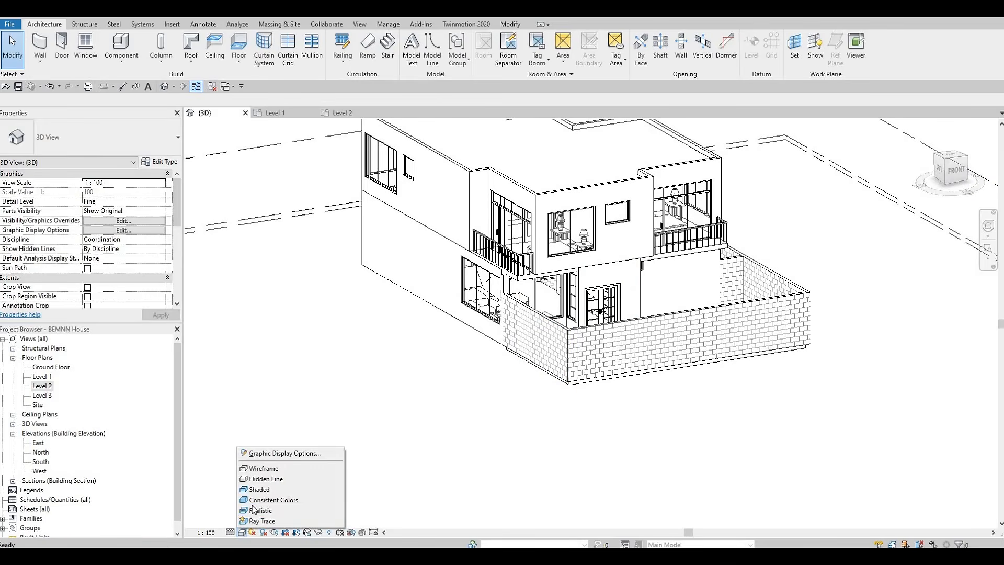
pyautogui.click(257, 510)
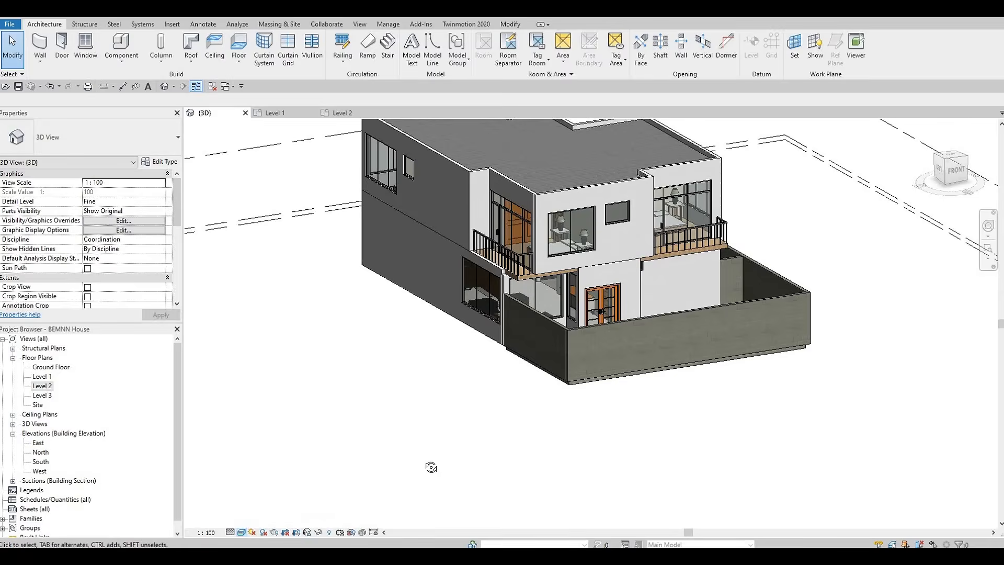
# Orbit and zoom around the 3D house to inspect the new balcony railings
pyautogui.keyDown('shift'); pyautogui.moveTo(486, 338); pyautogui.dragTo(428, 352, button='middle'); pyautogui.keyUp('shift')
pyautogui.scroll(3, 425, 384)
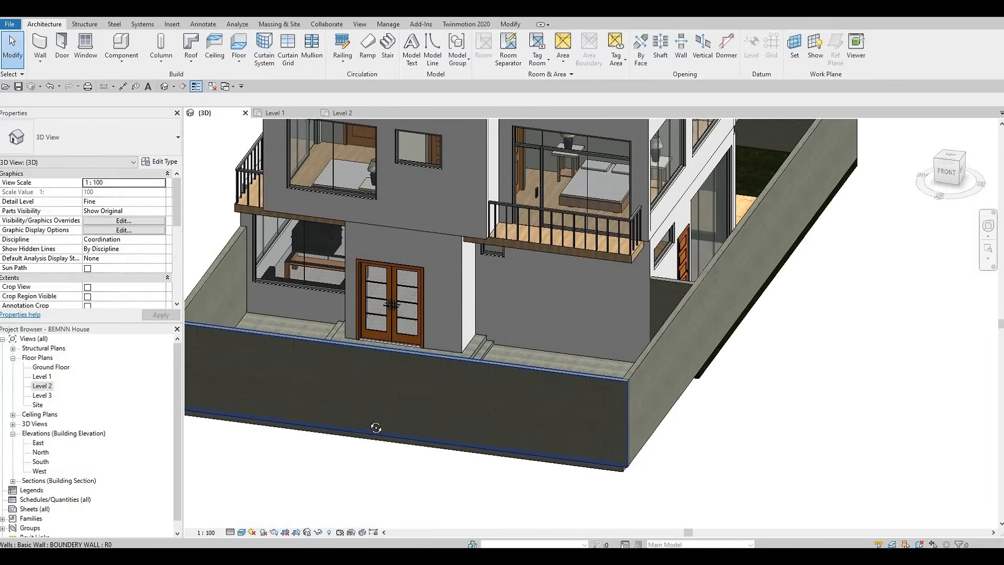
pyautogui.keyDown('shift'); pyautogui.moveTo(375, 426); pyautogui.dragTo(366, 407, button='middle'); pyautogui.keyUp('shift')
pyautogui.moveTo(401, 322); pyautogui.dragTo(418, 439, button='middle')
pyautogui.scroll(-3, 419, 439)
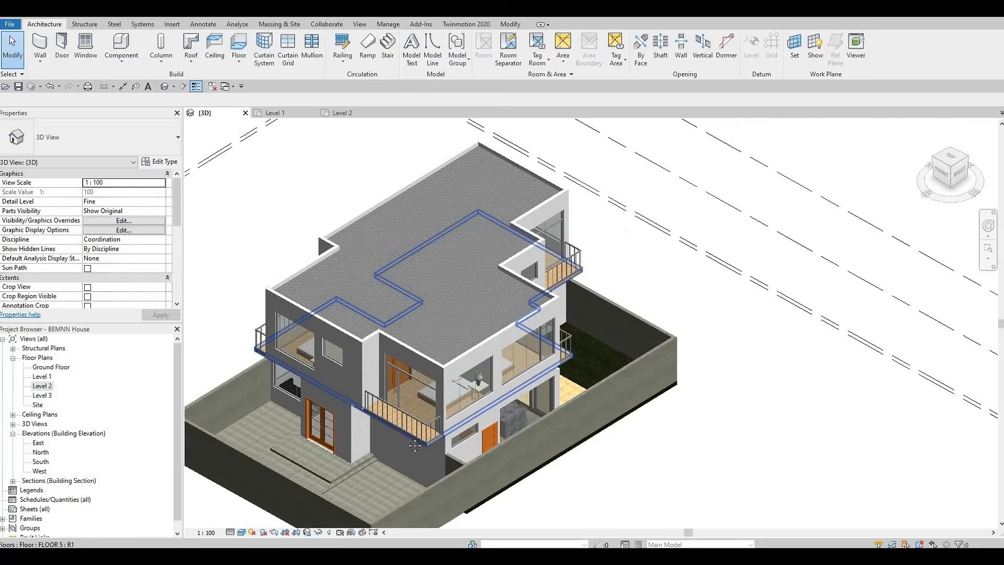
pyautogui.moveTo(477, 391); pyautogui.dragTo(556, 340, button='middle')
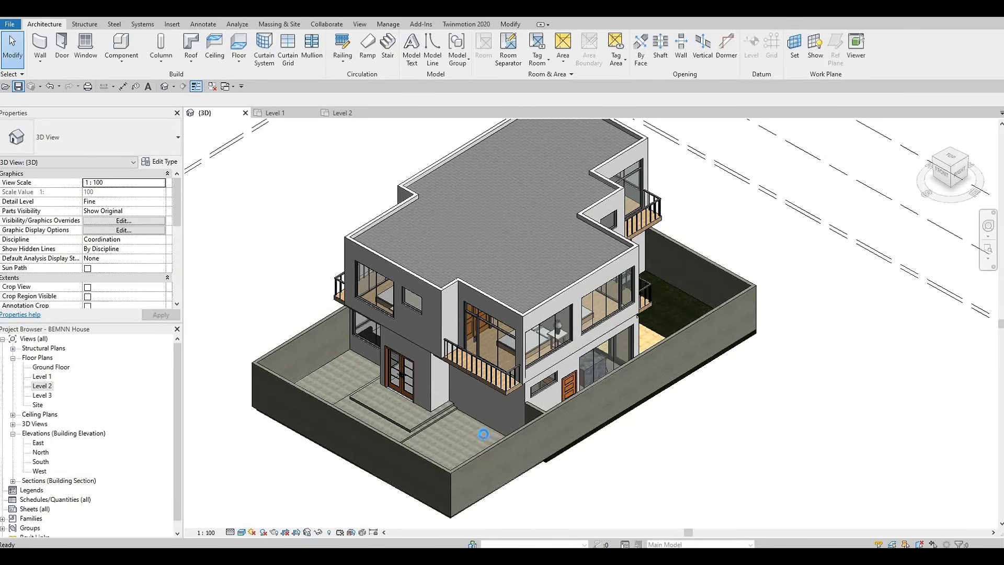
pyautogui.keyDown('shift'); pyautogui.moveTo(490, 442); pyautogui.dragTo(546, 421, button='middle'); pyautogui.keyUp('shift')
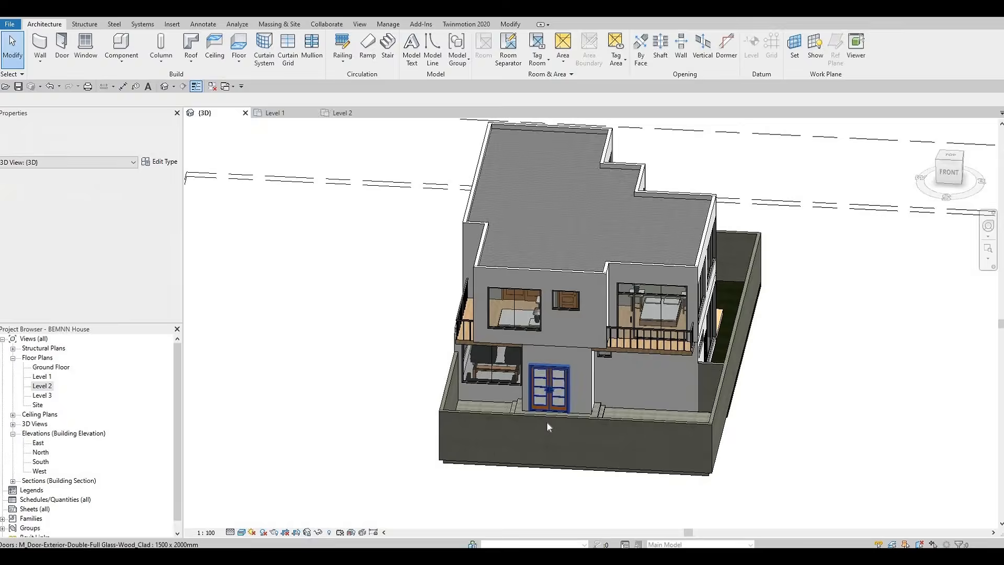
# Open the Level 1 plan and place rooms in the washroom and the kitchen service area
pyautogui.click(51, 384)
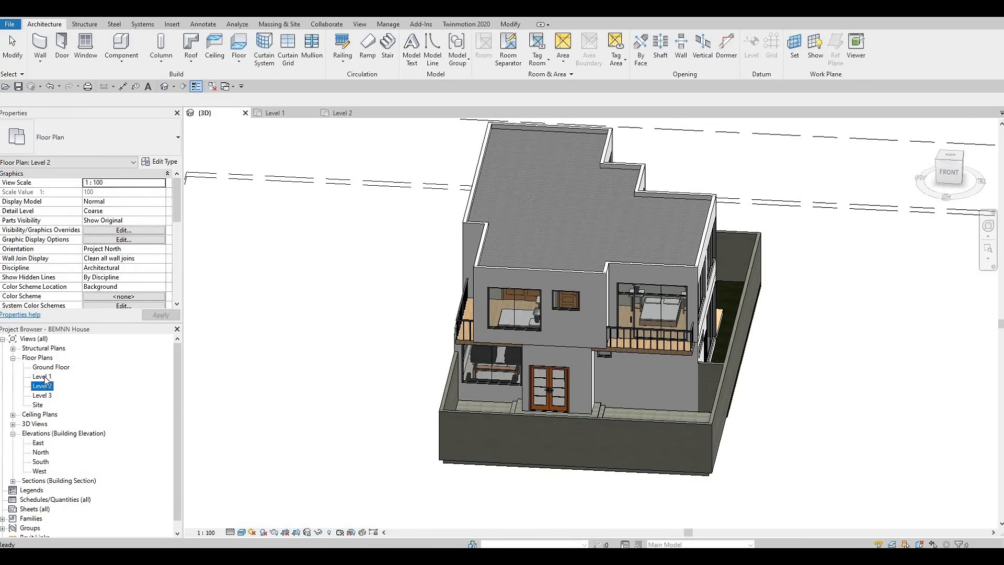
pyautogui.doubleClick(42, 376)
pyautogui.scroll(-3, 484, 406)
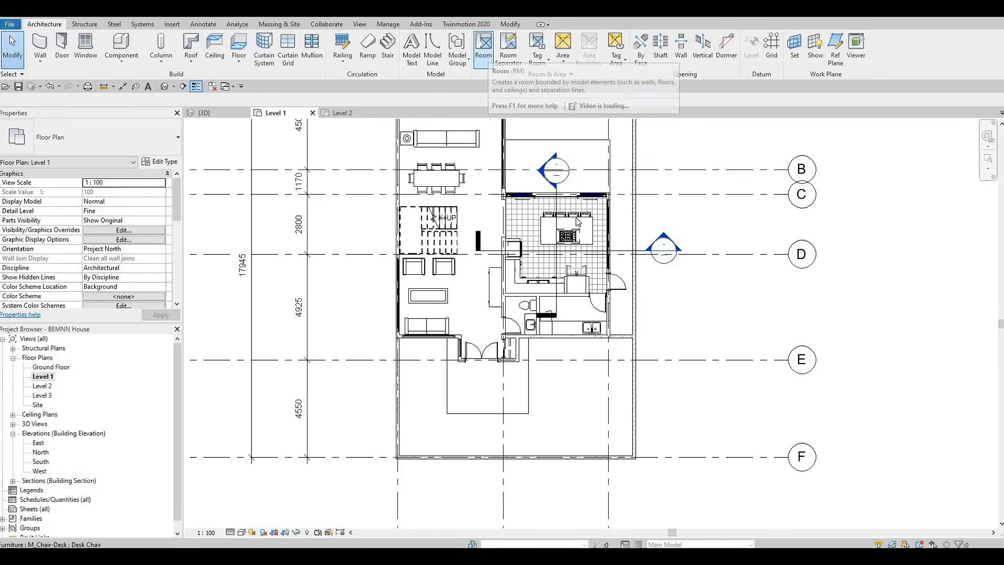
pyautogui.click(483, 50)
pyautogui.scroll(2, 441, 201)
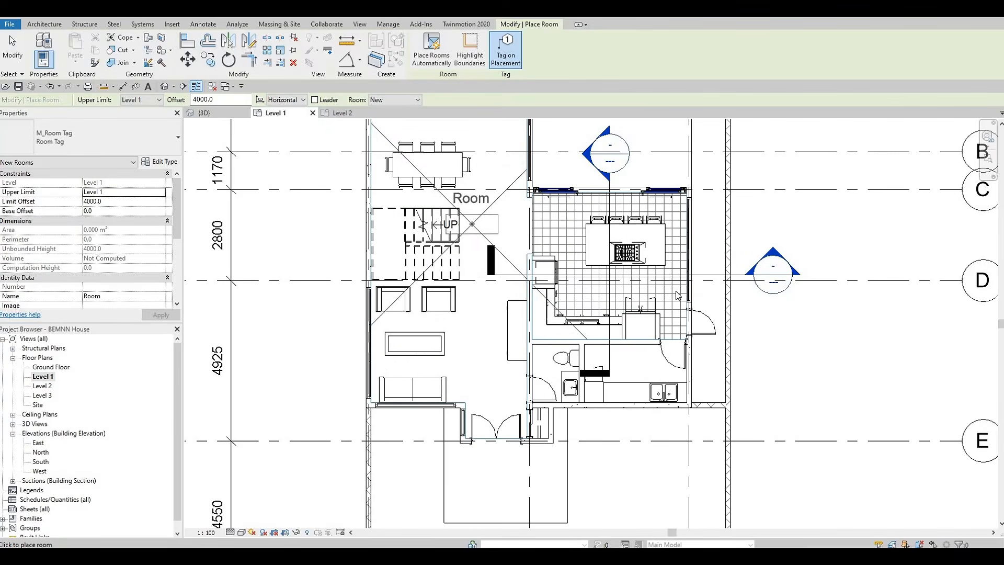
pyautogui.scroll(4, 580, 381)
pyautogui.click(511, 390)
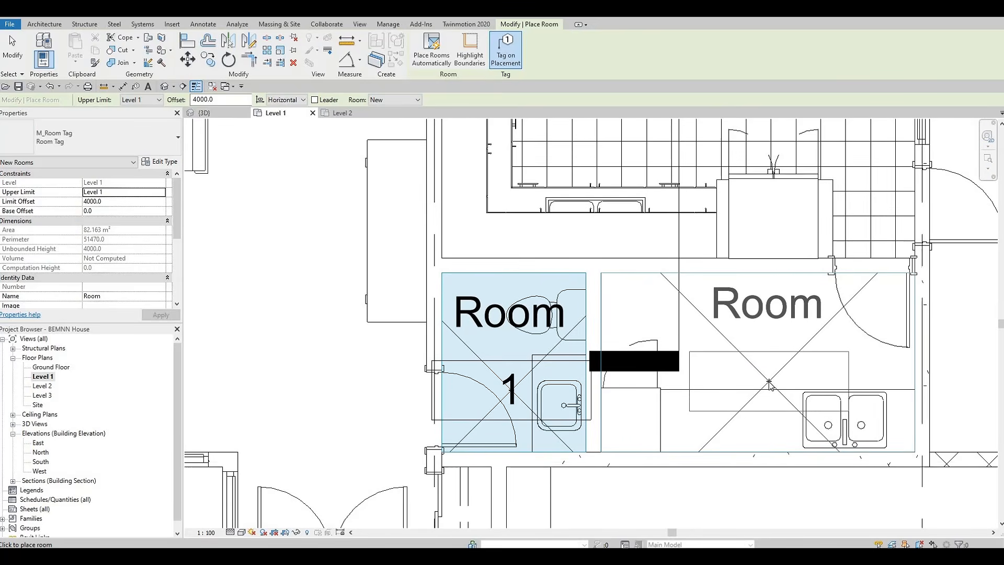
pyautogui.click(660, 399)
pyautogui.scroll(-2, 658, 398)
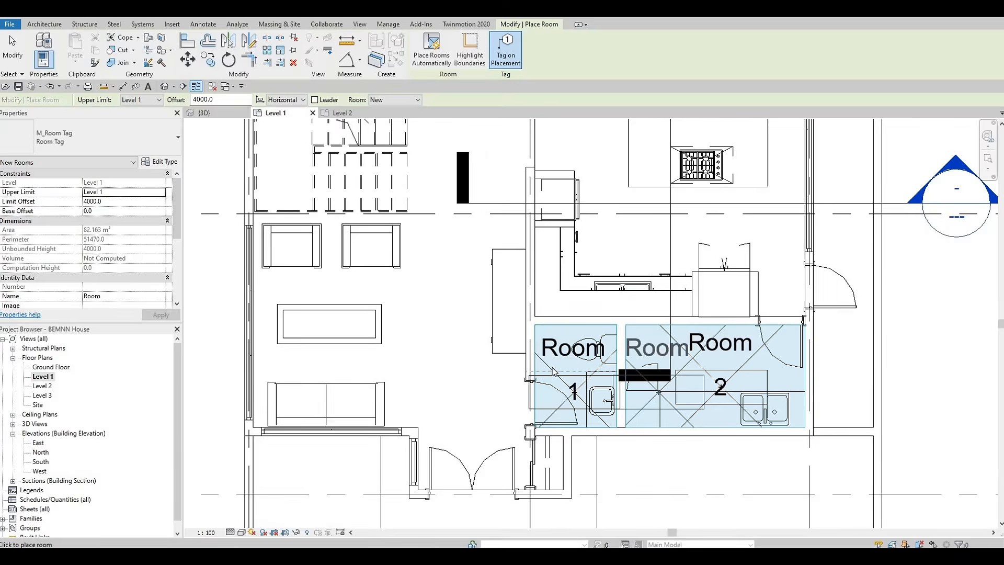
pyautogui.scroll(-3, 595, 443)
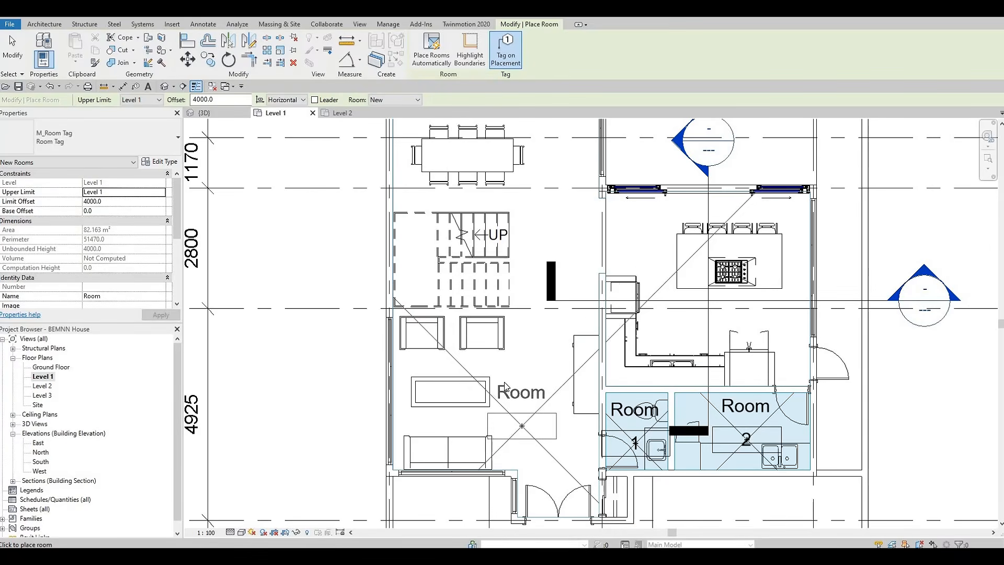
pyautogui.moveTo(560, 272); pyautogui.dragTo(563, 412, button='middle')
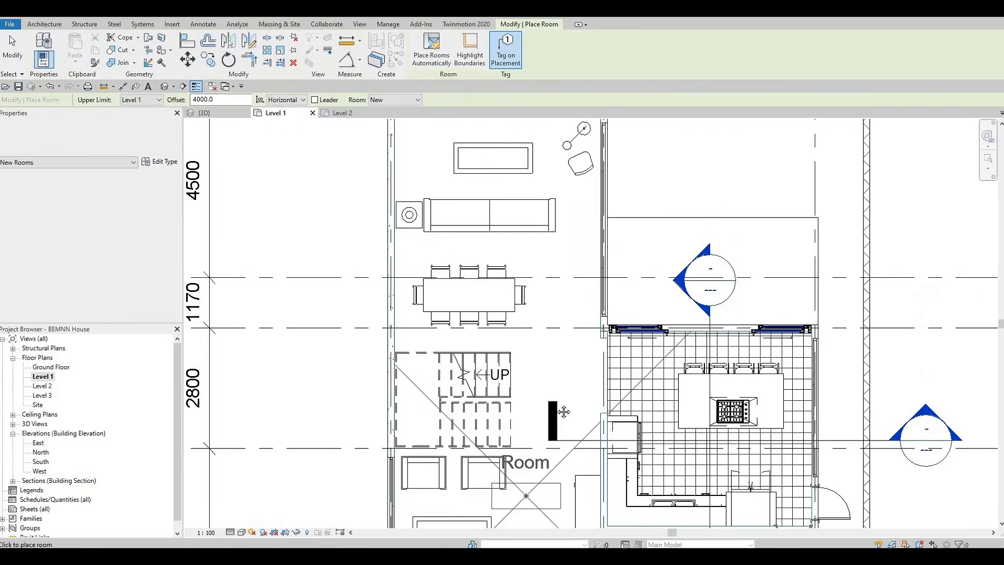
pyautogui.moveTo(492, 267); pyautogui.dragTo(492, 328, button='middle')
pyautogui.press('Escape')
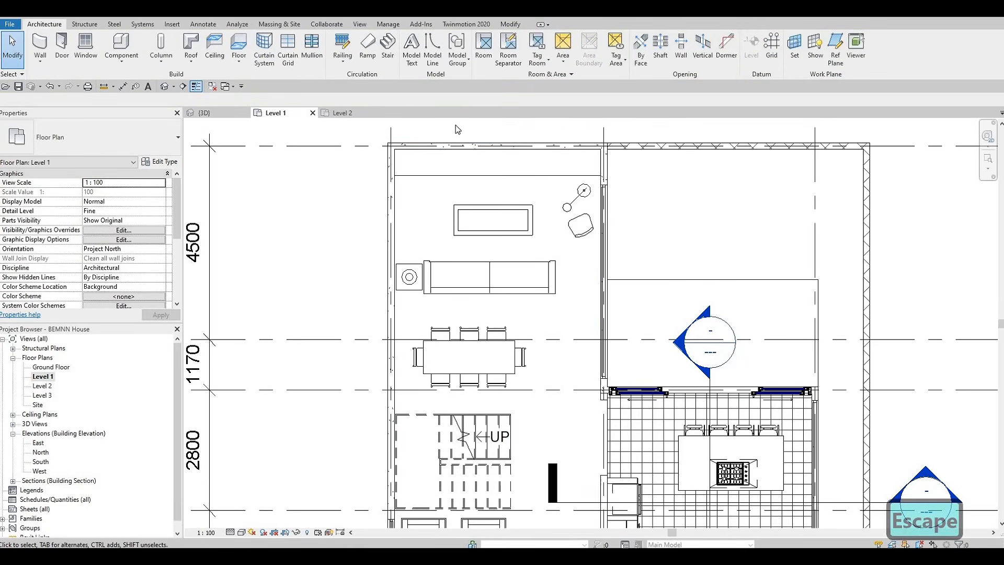
# Draw a horizontal room separation line about 4500 mm long across the living area between sofa and dining table
pyautogui.click(512, 63)
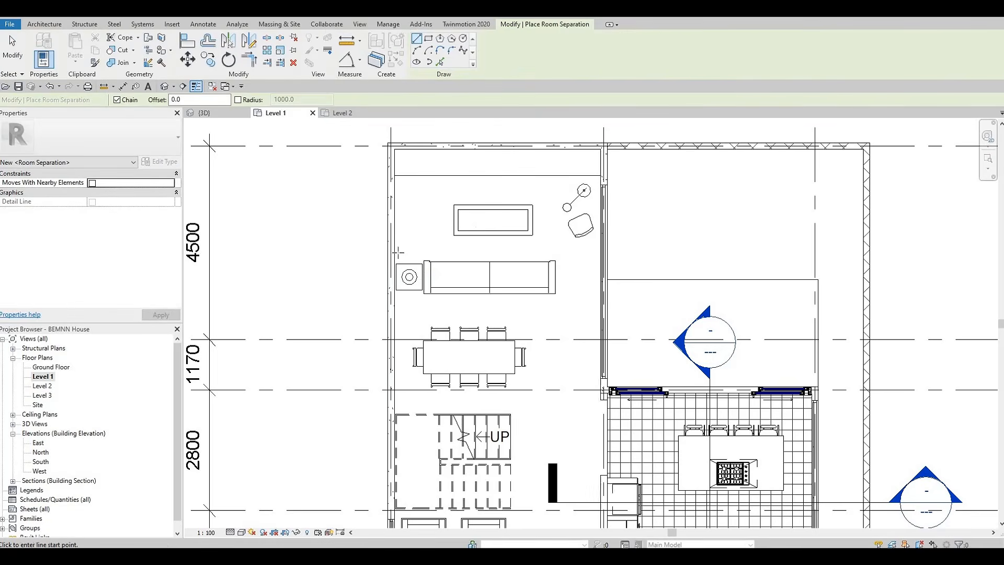
pyautogui.click(394, 308)
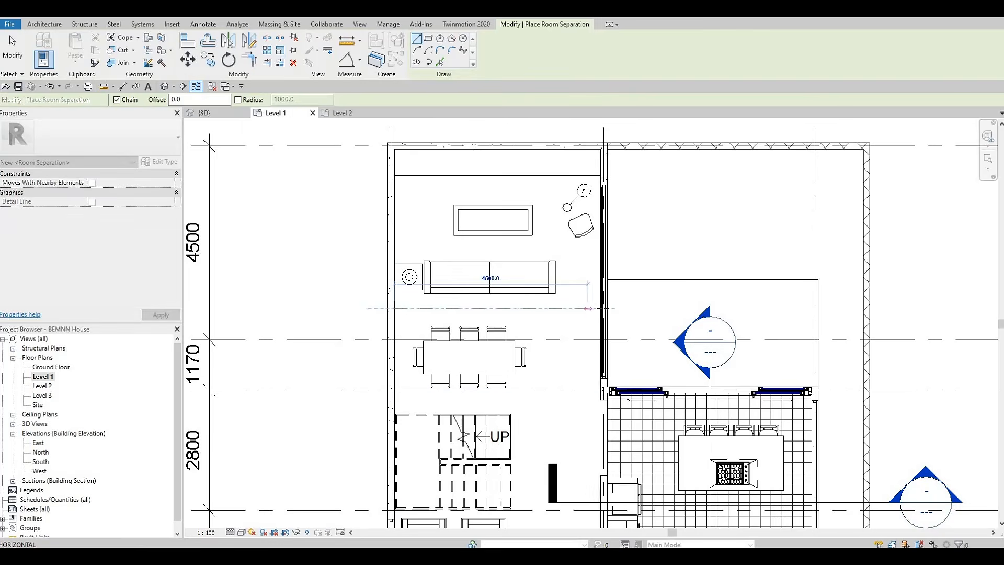
pyautogui.click(597, 304)
pyautogui.press('Escape')
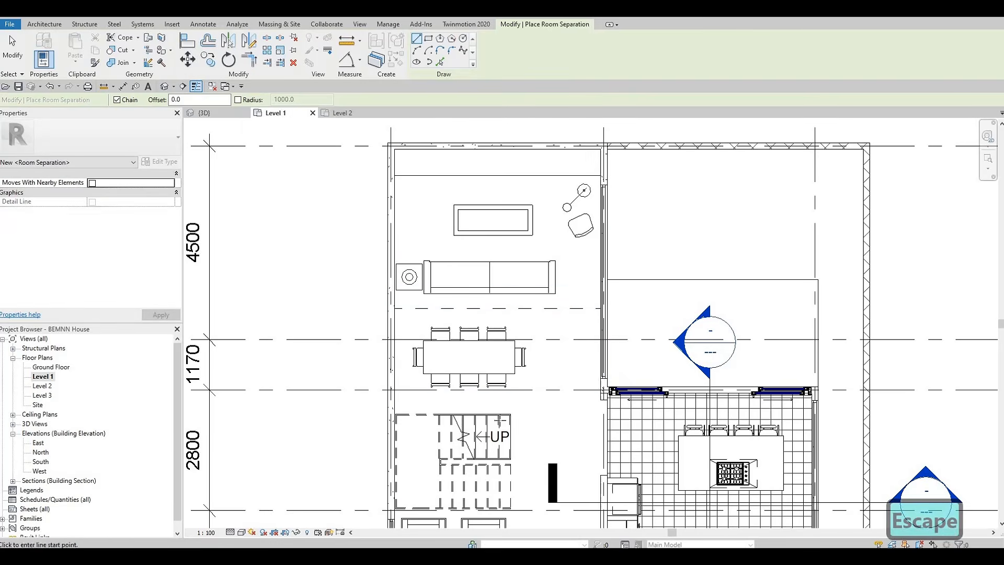
# Draw a horizontal room separation line about 4800 mm long below the stairs, from the exterior wall to the interior wall
pyautogui.moveTo(500, 419); pyautogui.dragTo(514, 291, button='middle')
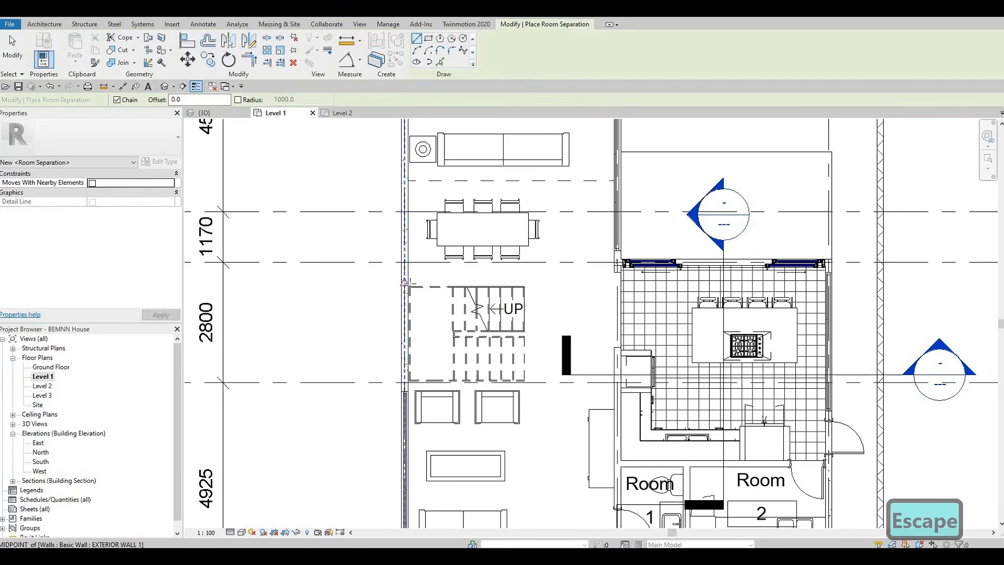
pyautogui.click(616, 271)
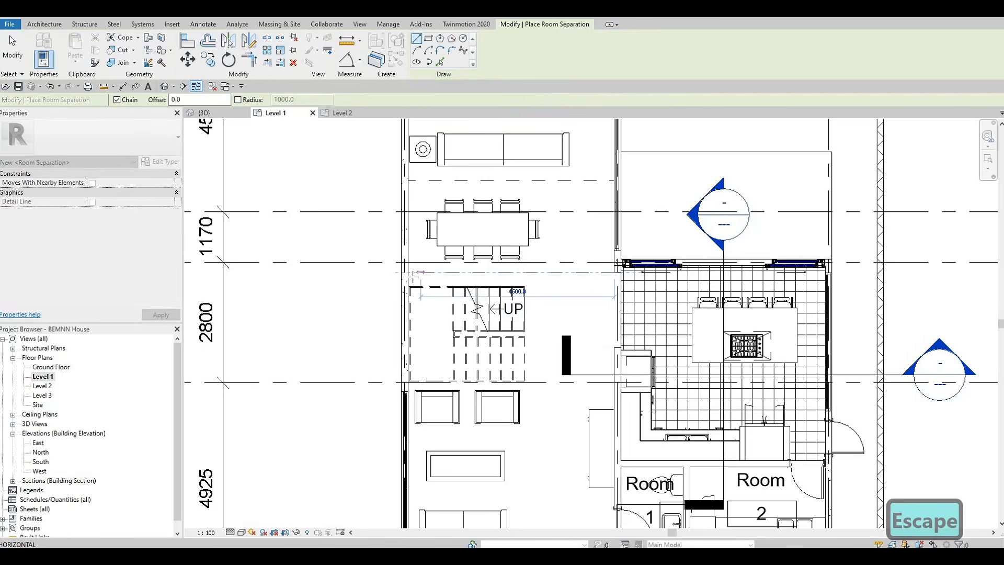
pyautogui.press('Escape')
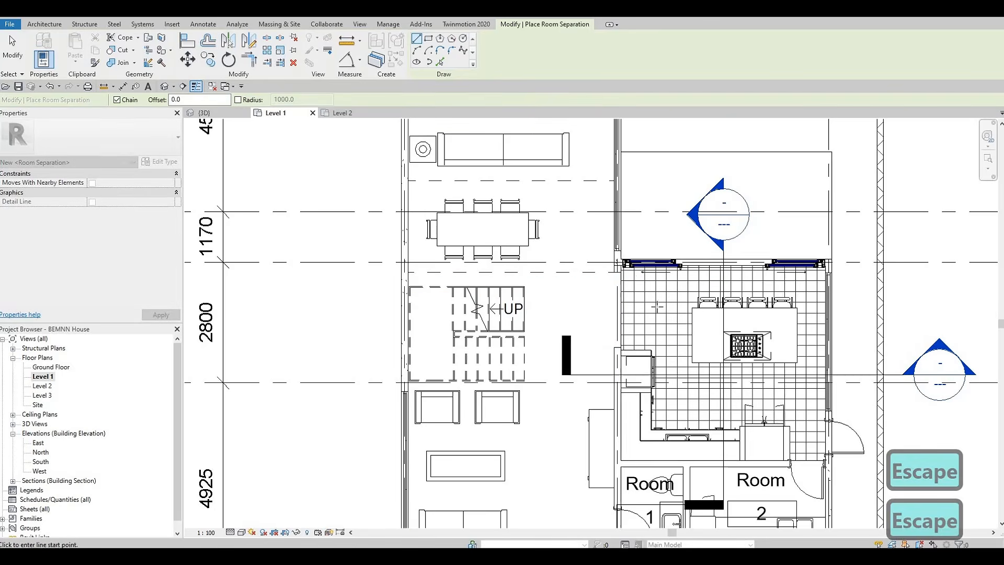
pyautogui.scroll(2, 616, 282)
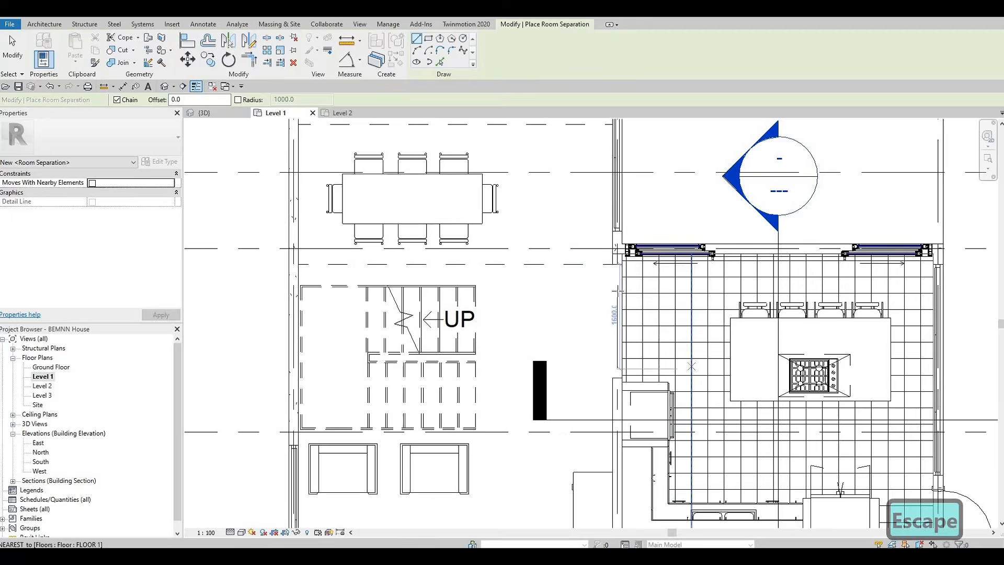
pyautogui.scroll(-2, 674, 136)
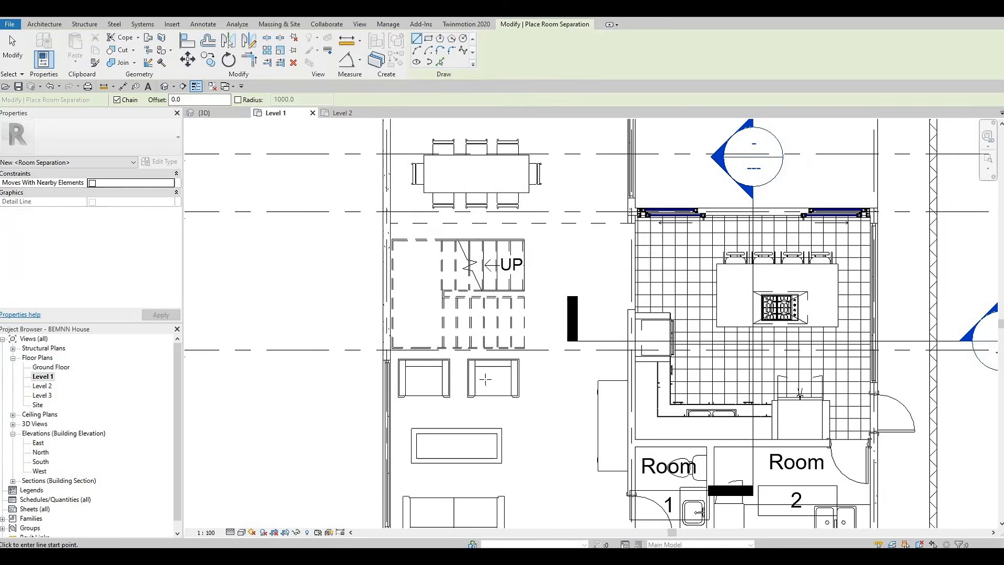
pyautogui.moveTo(421, 288); pyautogui.dragTo(411, 206, button='middle')
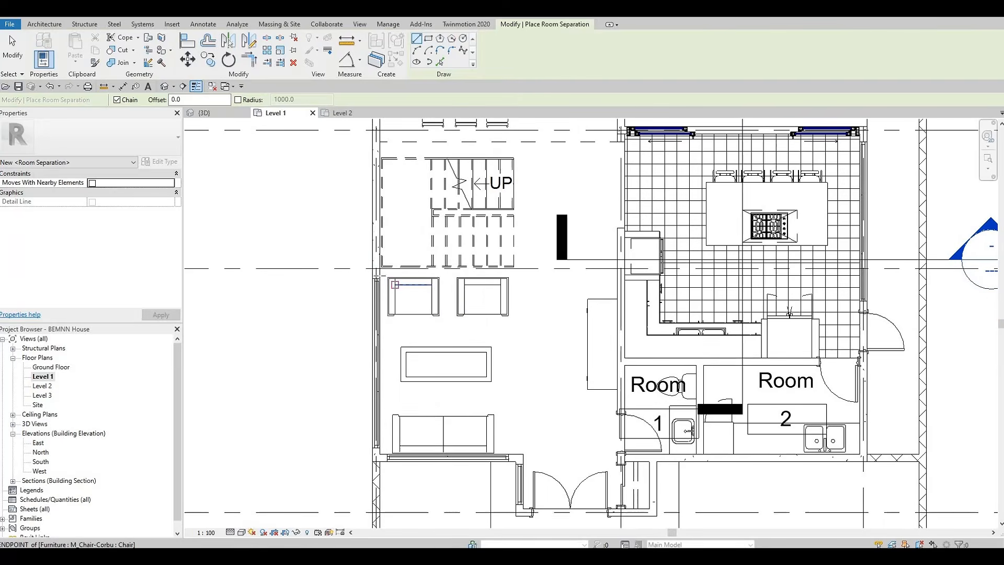
pyautogui.scroll(2, 380, 277)
pyautogui.click(380, 273)
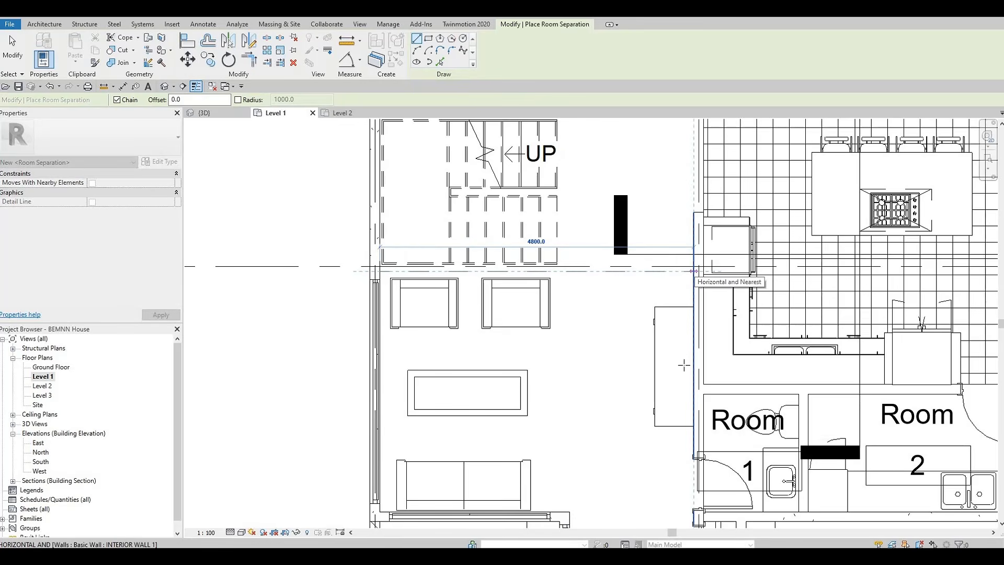
pyautogui.click(694, 272)
pyautogui.press('Escape')
# Draw room separation lines enclosing the entry foyer between the living area and the washroom wall
pyautogui.moveTo(669, 395); pyautogui.dragTo(623, 145, button='middle')
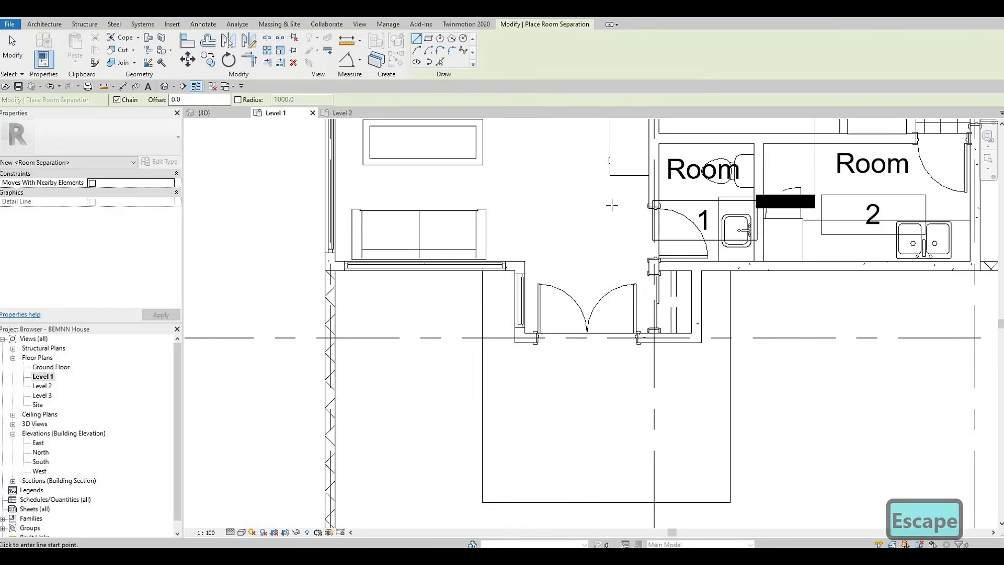
pyautogui.click(649, 184)
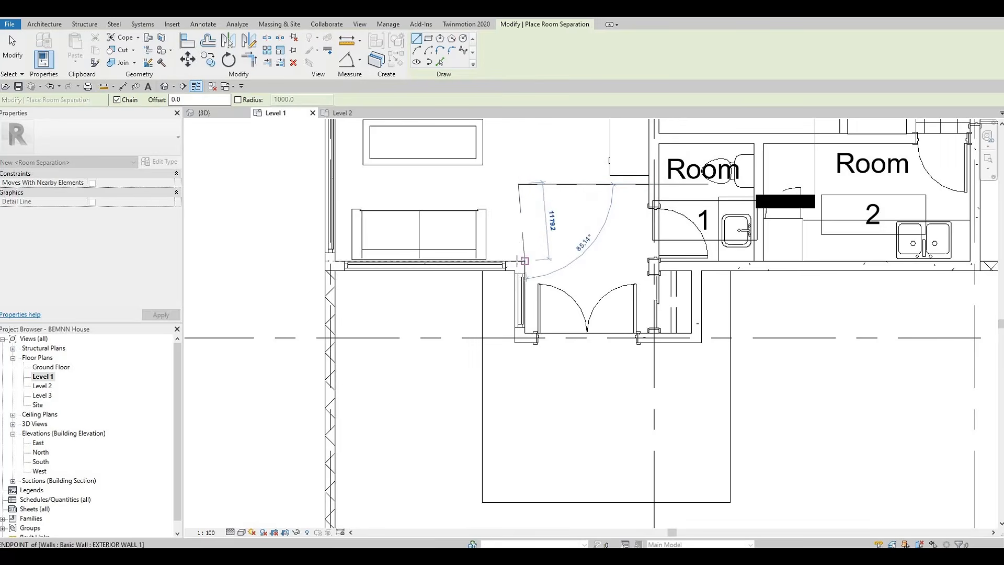
pyautogui.click(515, 261)
pyautogui.press('Escape')
# Pan and zoom around the Level 1 plan to review the room separation lines, then exit the command
pyautogui.scroll(-2, 494, 252)
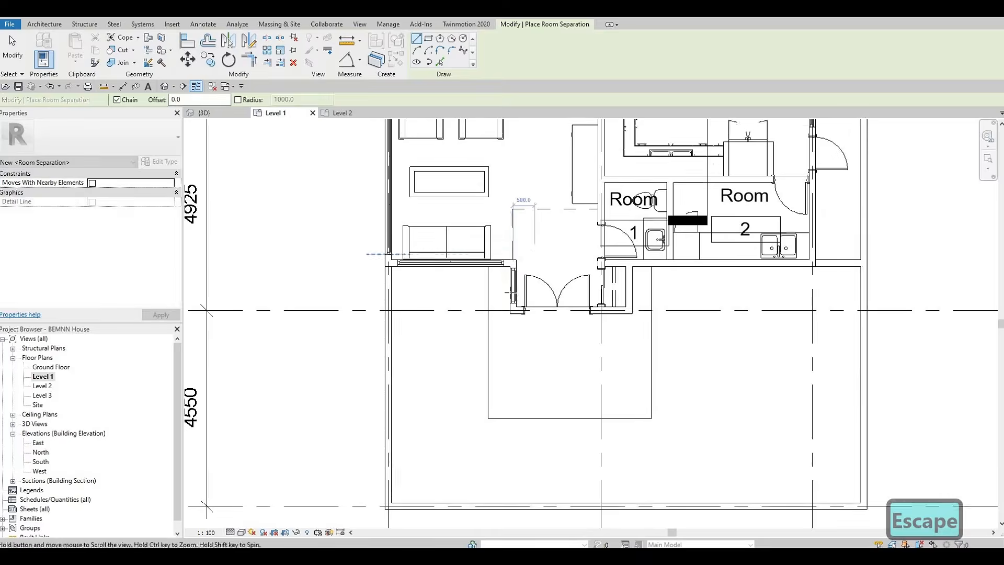
pyautogui.moveTo(376, 253); pyautogui.dragTo(351, 294, button='middle')
pyautogui.moveTo(613, 322); pyautogui.dragTo(592, 485, button='middle')
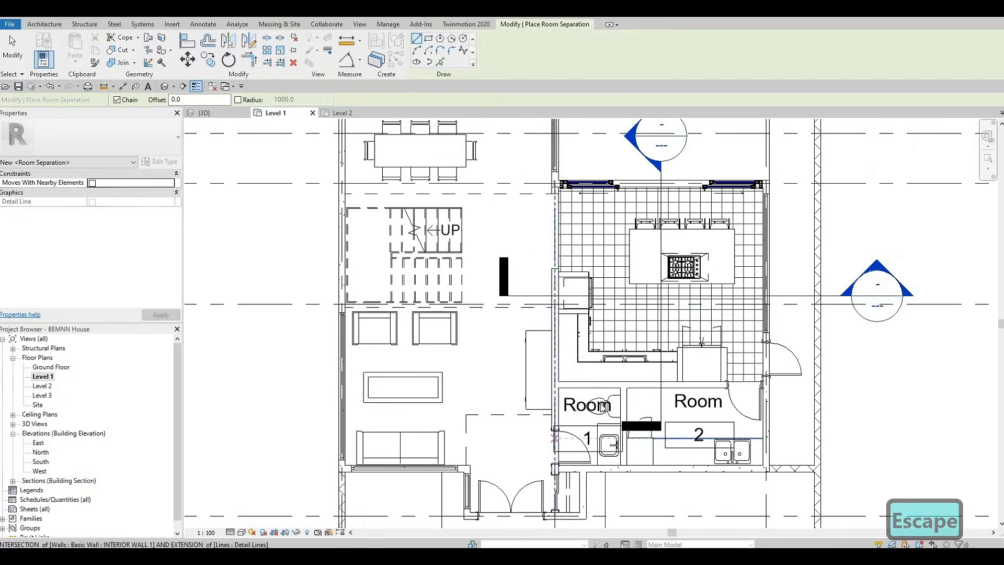
pyautogui.moveTo(585, 252); pyautogui.dragTo(569, 428, button='middle')
pyautogui.scroll(-2, 569, 338)
pyautogui.moveTo(543, 505); pyautogui.dragTo(571, 241, button='middle')
pyautogui.moveTo(601, 366); pyautogui.dragTo(589, 268, button='middle')
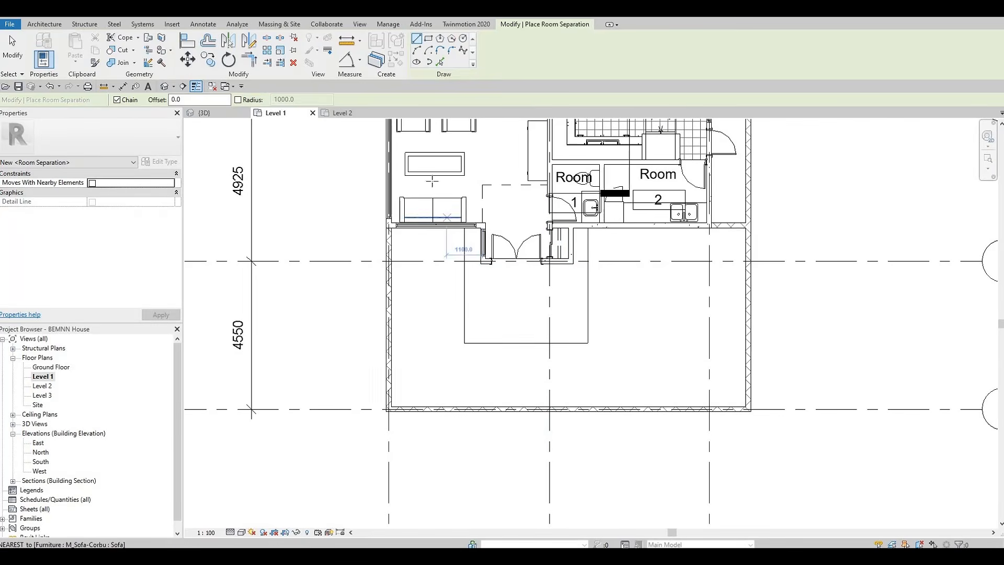
pyautogui.press('Escape')
pyautogui.press('Escape')
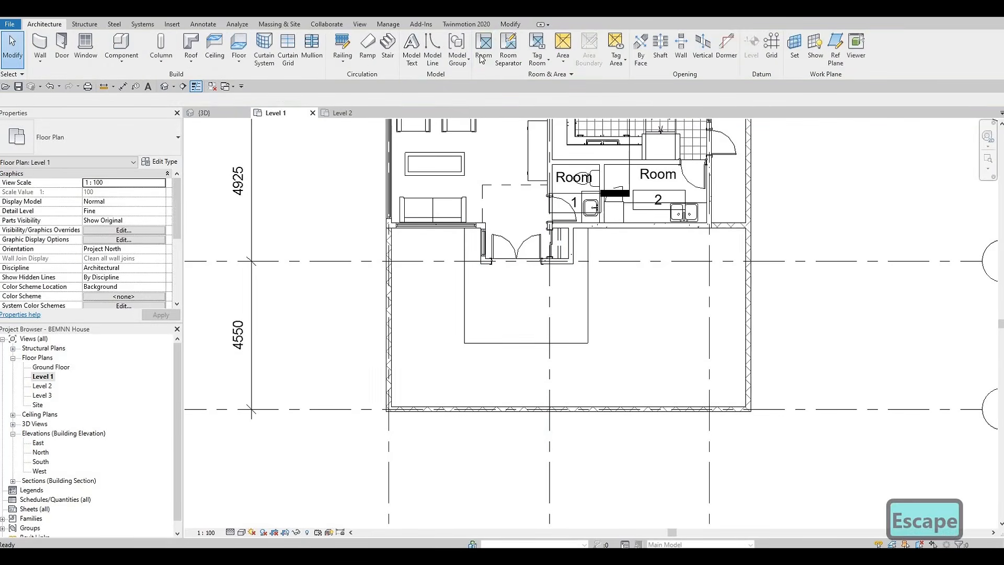
# Start the Room command and place rooms in the entry foyer, the living area and the kitchen
pyautogui.press('r')
pyautogui.press('m')
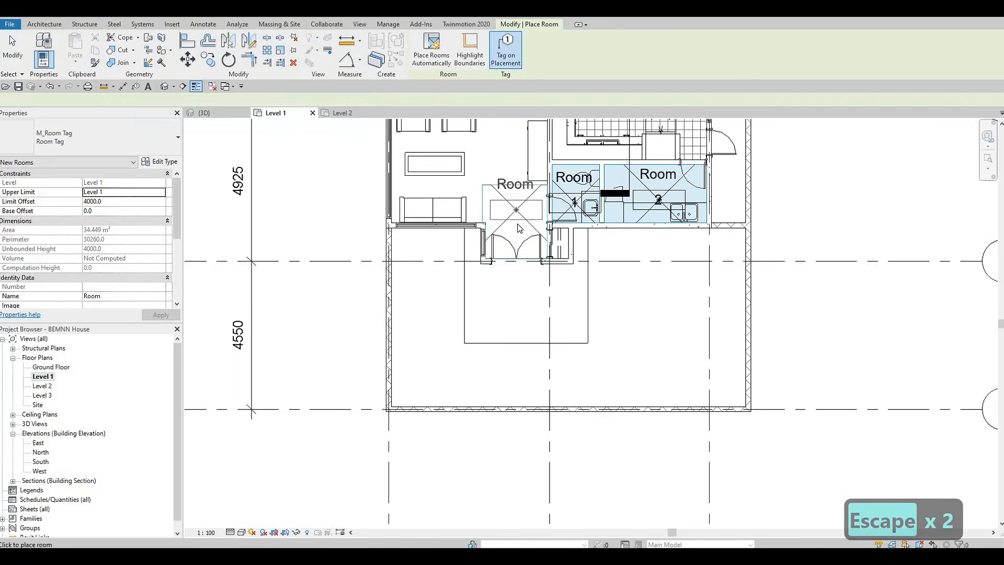
pyautogui.click(516, 209)
pyautogui.moveTo(474, 316); pyautogui.dragTo(477, 453, button='middle')
pyautogui.click(455, 303)
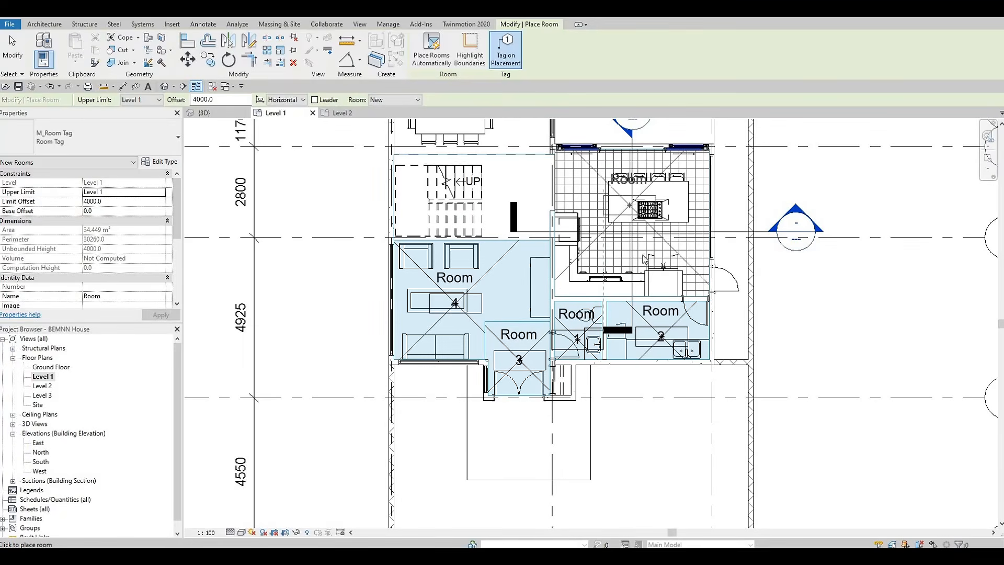
pyautogui.click(629, 256)
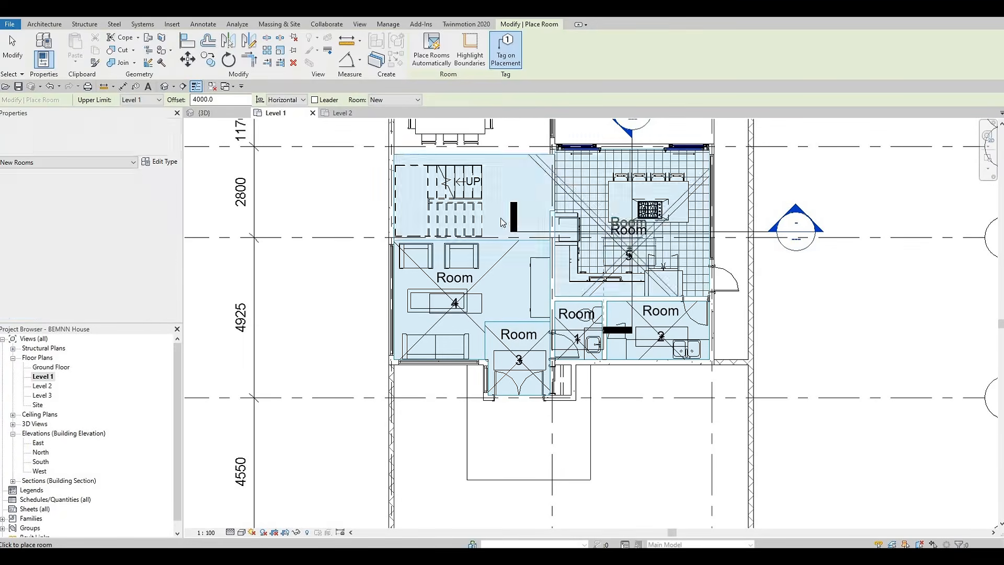
# Place rooms in the dining area, the front lounge and the adjacent open area beside it
pyautogui.click(500, 217)
pyautogui.moveTo(490, 309); pyautogui.dragTo(485, 501, button='middle')
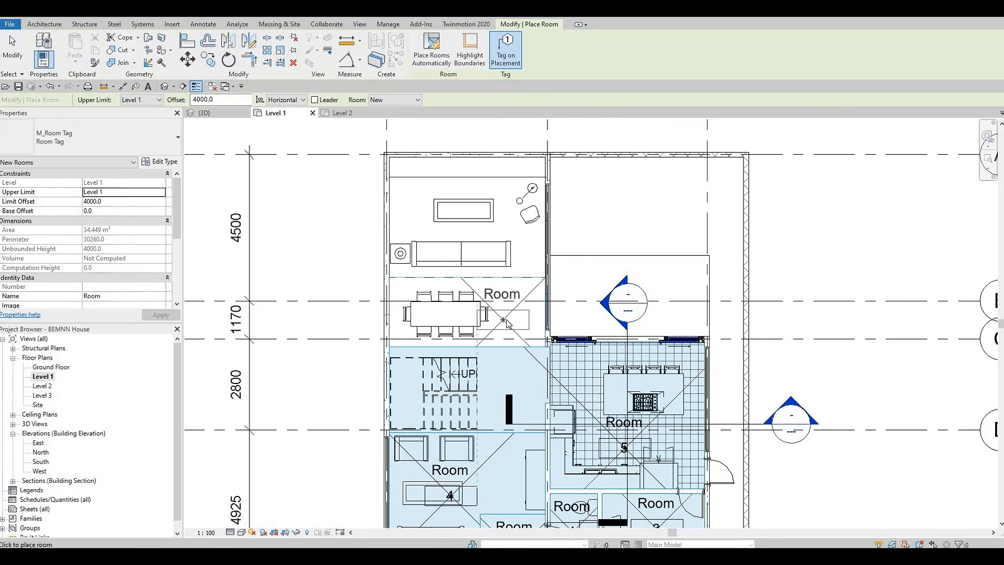
pyautogui.click(458, 231)
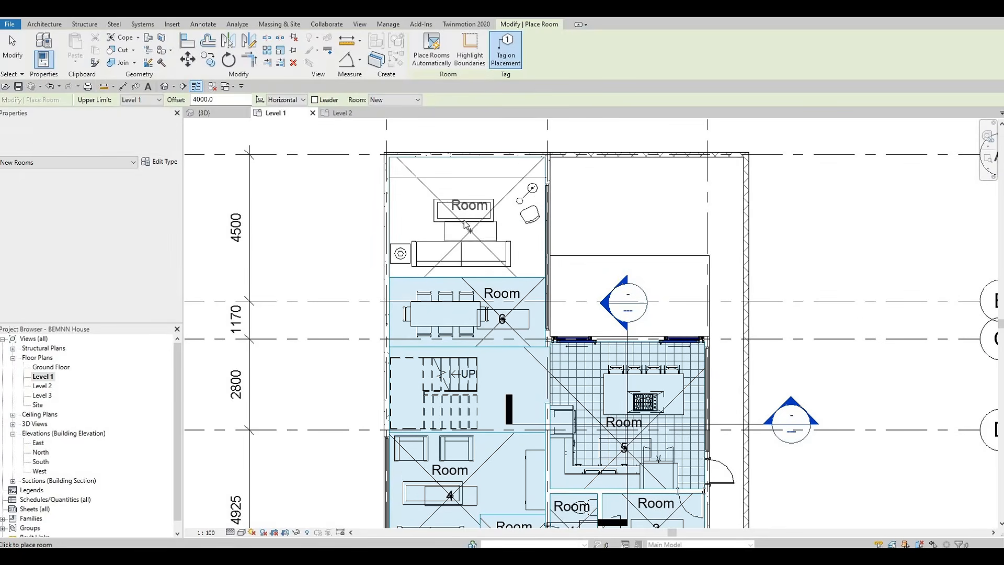
pyautogui.click(464, 221)
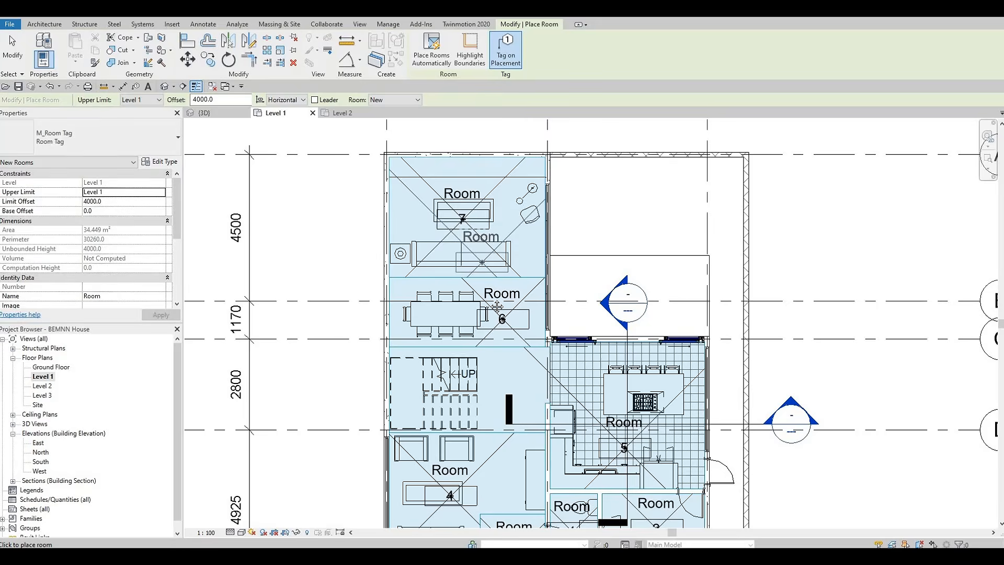
pyautogui.moveTo(622, 288)
pyautogui.mouseDown(button='middle')
pyautogui.moveTo(614, 176)
pyautogui.moveTo(573, 139)
pyautogui.moveTo(619, 147)
pyautogui.moveTo(613, 191)
pyautogui.mouseUp(button='middle')
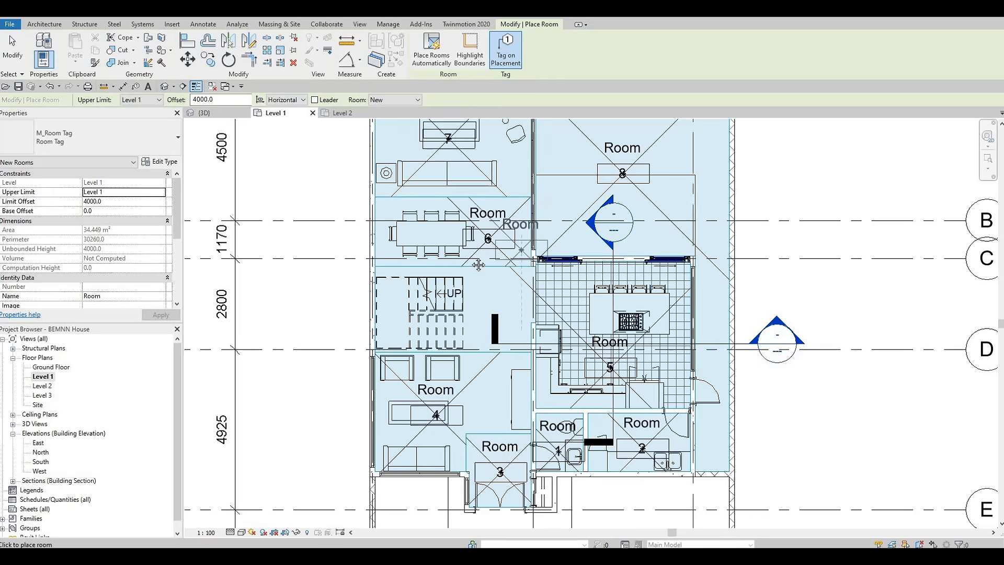
pyautogui.scroll(-1, 471, 319)
pyautogui.moveTo(471, 320); pyautogui.dragTo(472, 191, button='middle')
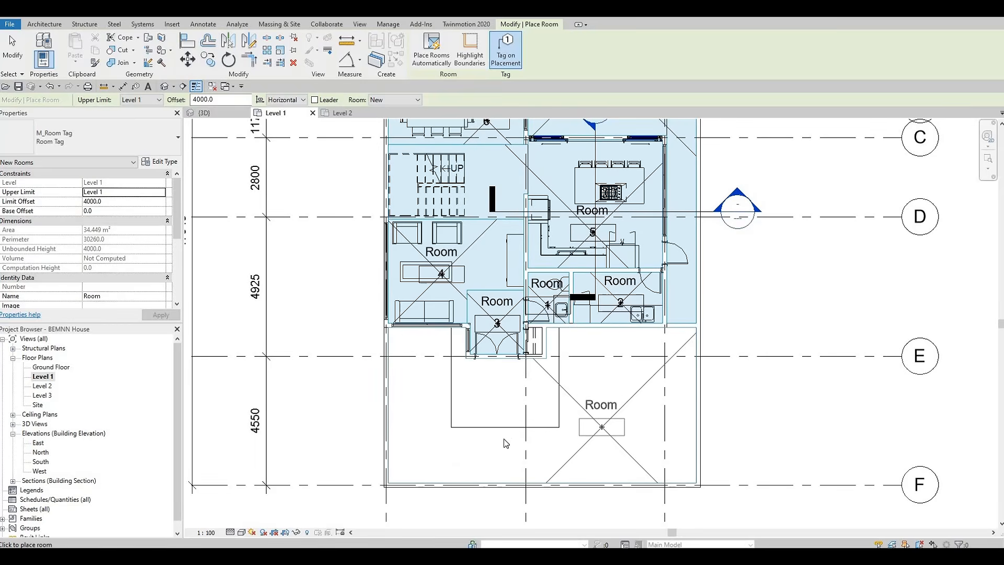
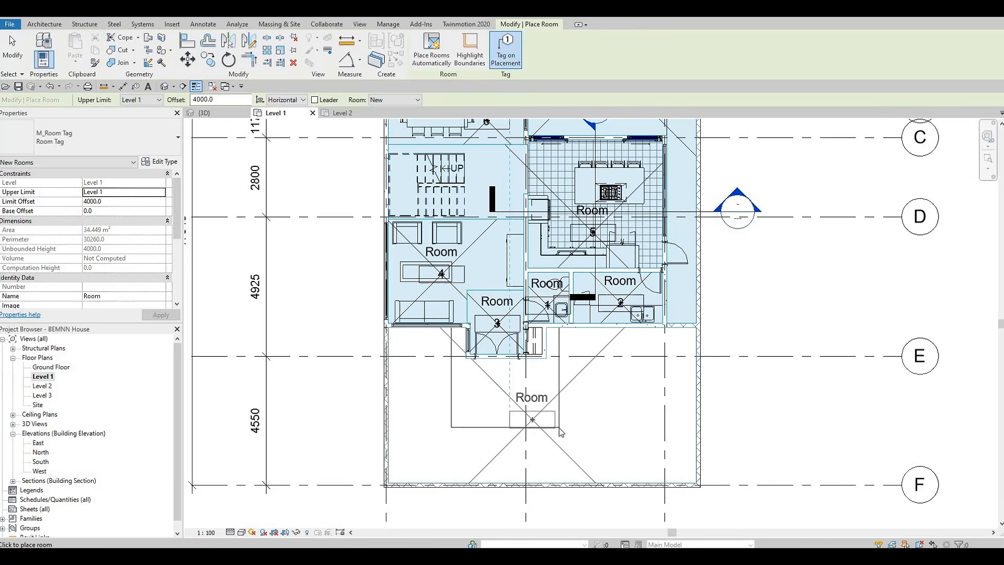
# Try to place a room in the stair area beside the kitchen
pyautogui.press('Escape')
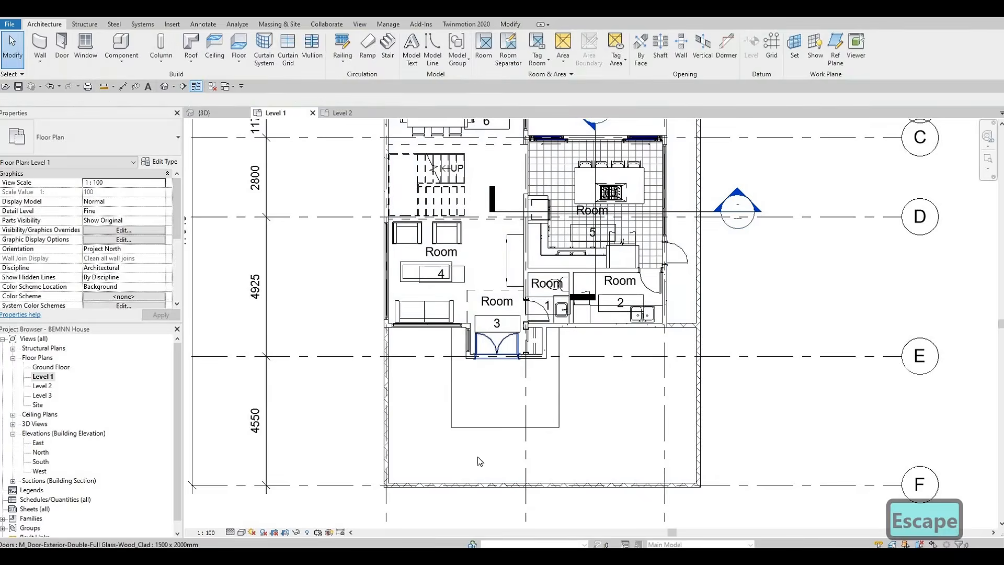
pyautogui.moveTo(480, 160); pyautogui.dragTo(481, 293, button='middle')
pyautogui.scroll(3, 460, 288)
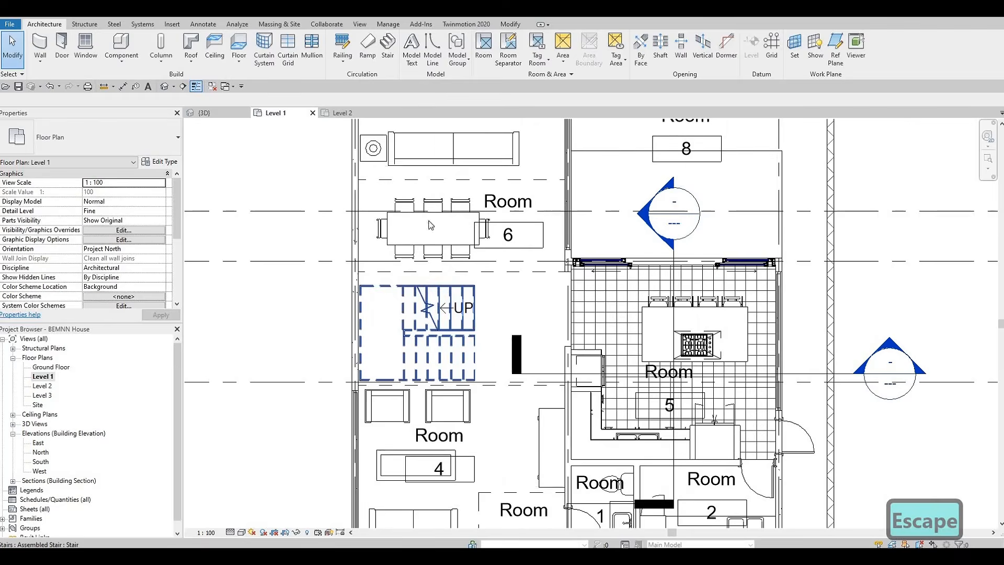
pyautogui.click(483, 49)
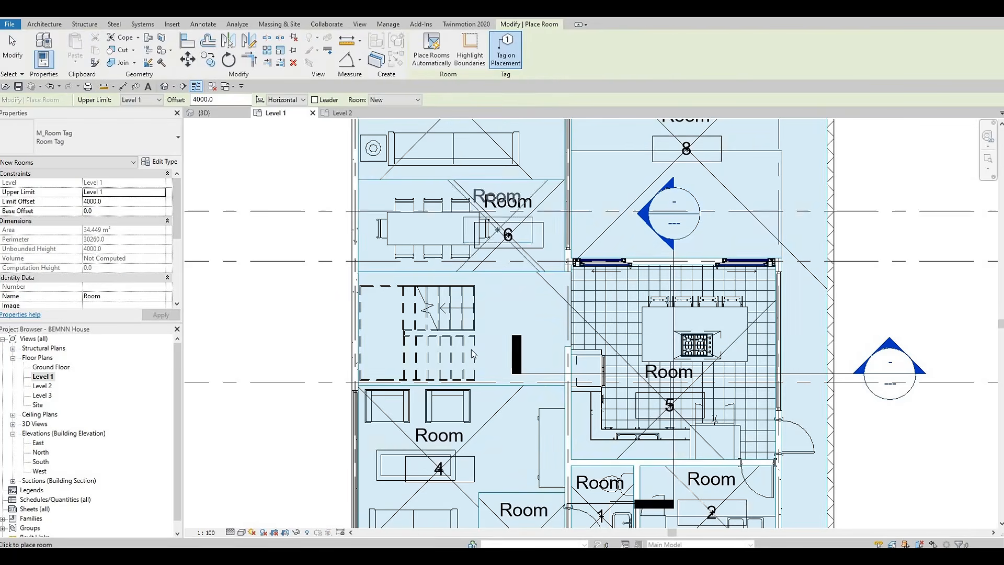
pyautogui.click(489, 344)
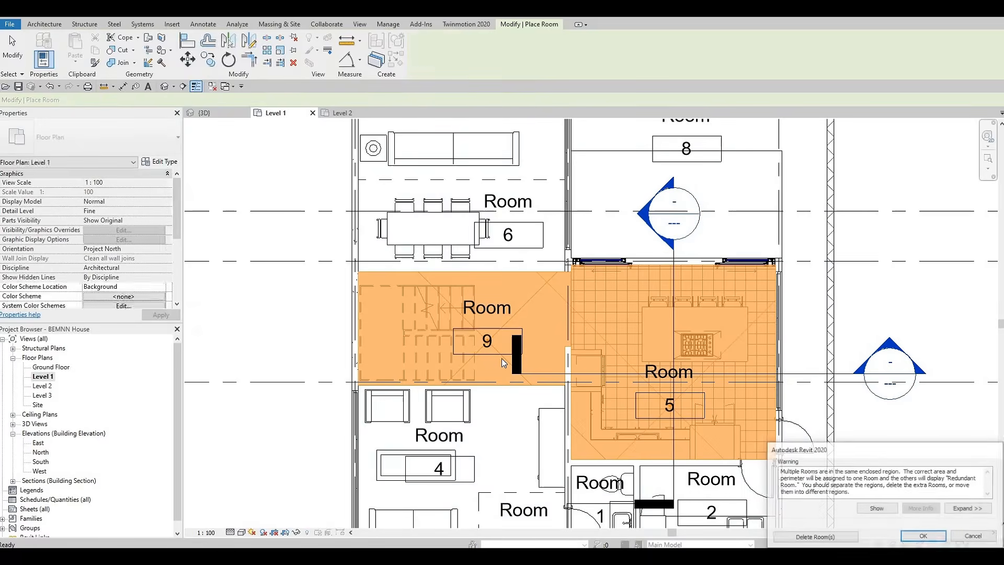
pyautogui.press('Escape')
pyautogui.press('Escape')
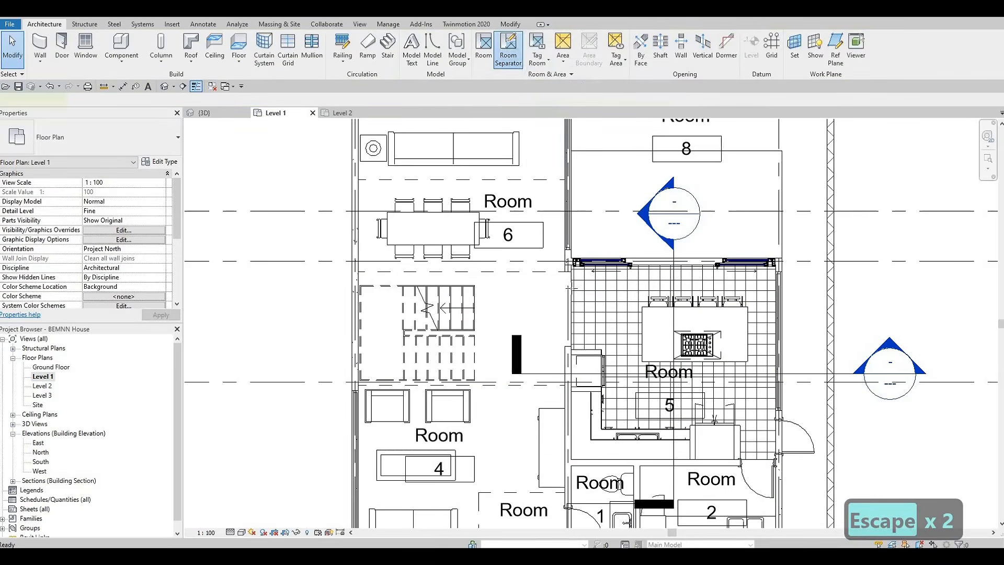
# Draw a room separation line along the boundary between the stair area and the kitchen
pyautogui.click(508, 47)
pyautogui.scroll(5, 574, 279)
pyautogui.click(565, 260)
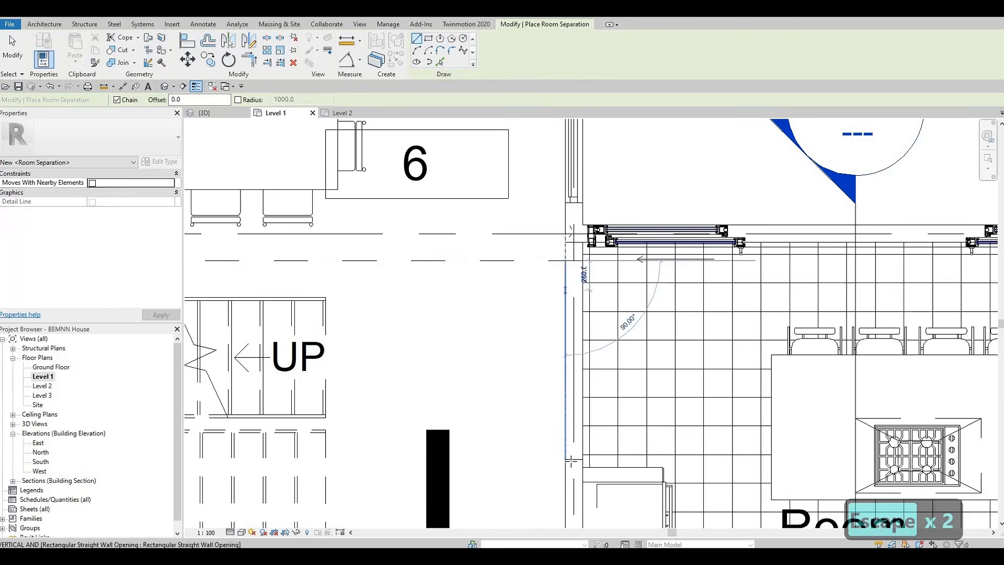
pyautogui.press('Escape')
pyautogui.press('Escape')
pyautogui.scroll(-2, 561, 370)
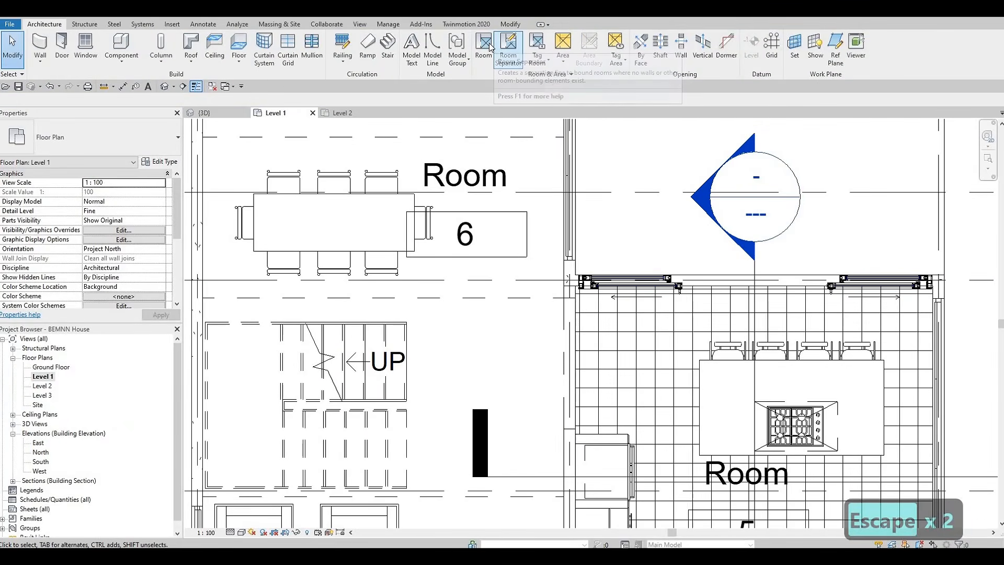
# Place a room in the stair area
pyautogui.click(483, 46)
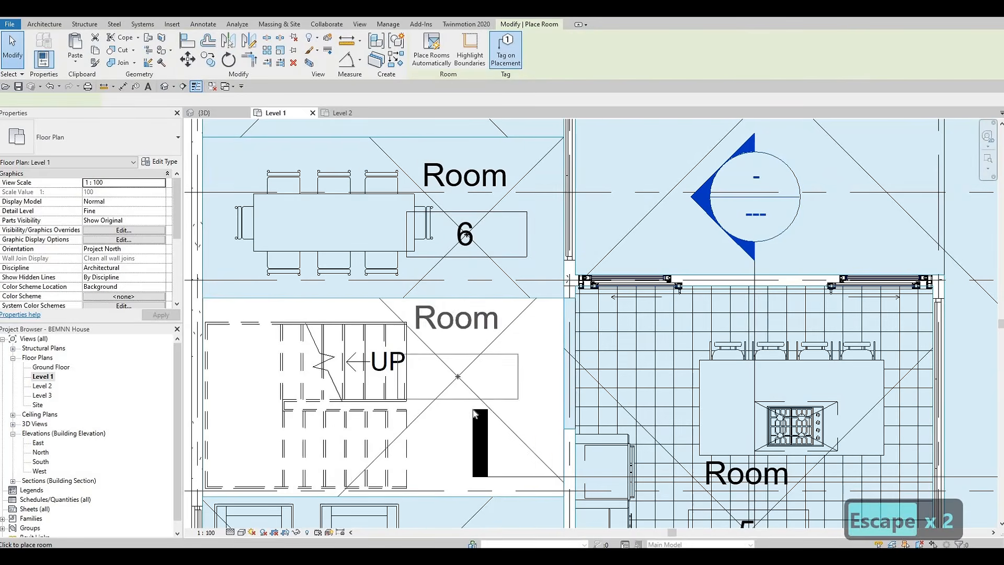
pyautogui.click(465, 407)
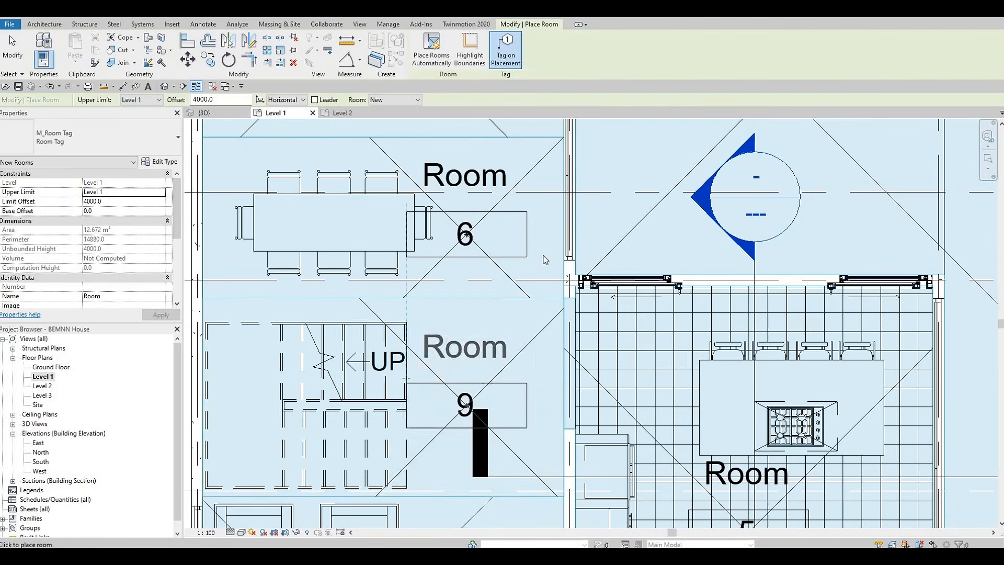
pyautogui.press('Escape')
pyautogui.press('Escape')
# Open the room tag's type properties to review its display settings
pyautogui.scroll(-2, 532, 252)
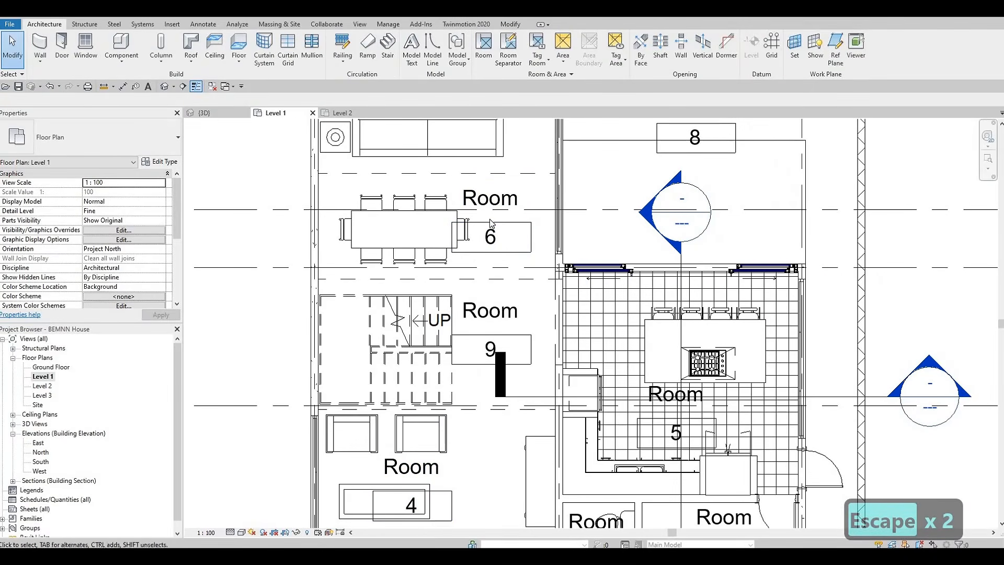
pyautogui.click(490, 237)
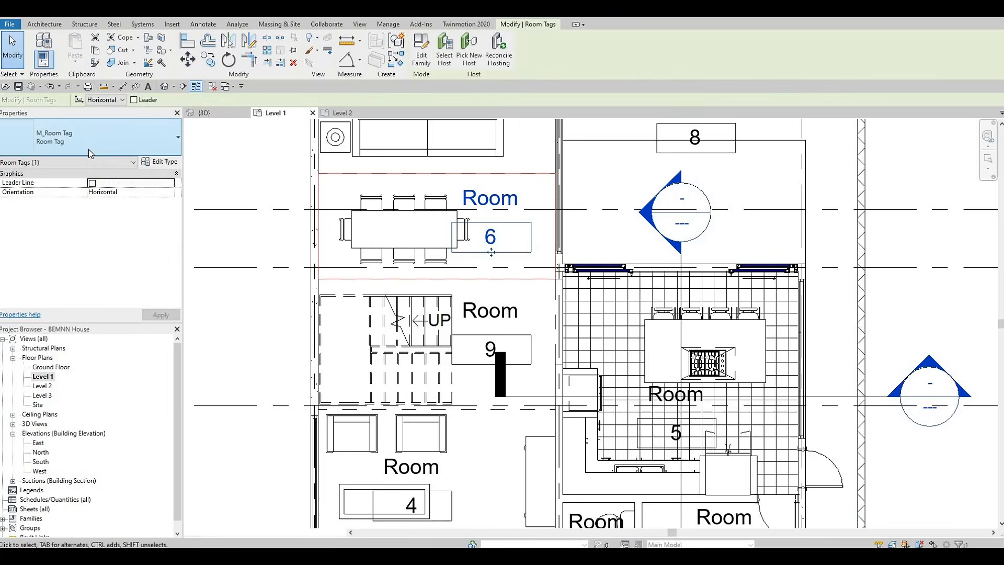
pyautogui.click(89, 149)
pyautogui.press('Escape')
pyautogui.click(157, 163)
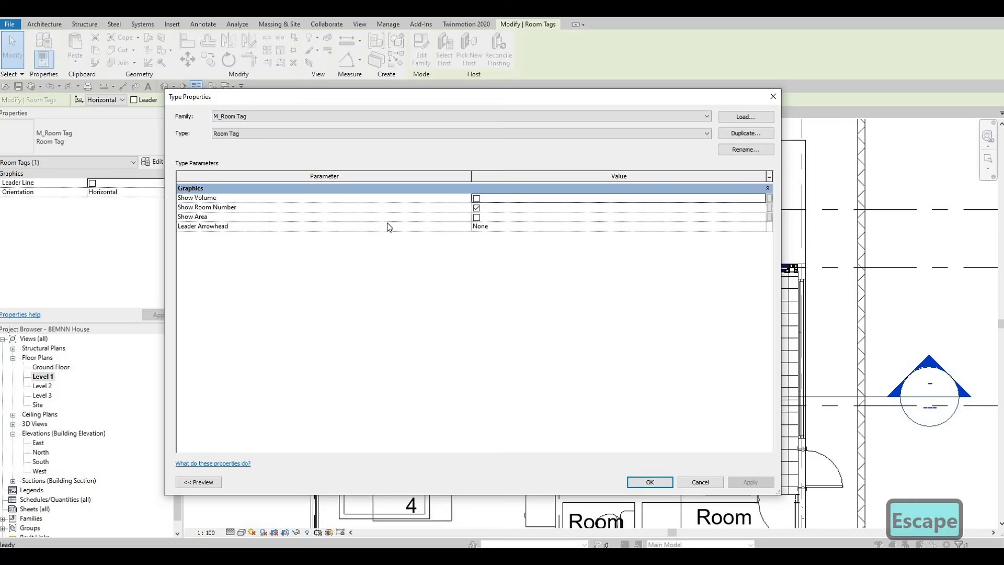
pyautogui.press('Escape')
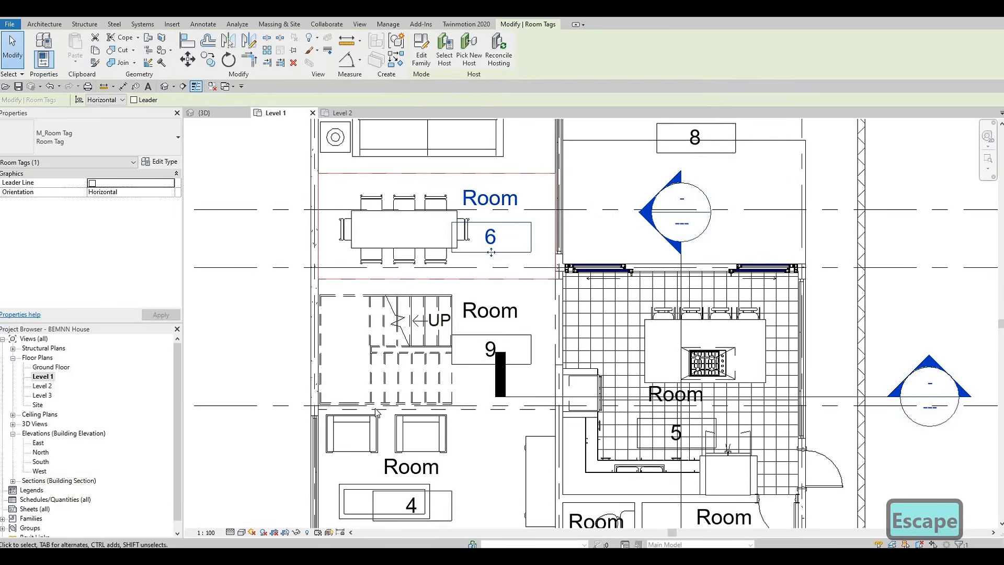
pyautogui.press('Escape')
pyautogui.press('Escape')
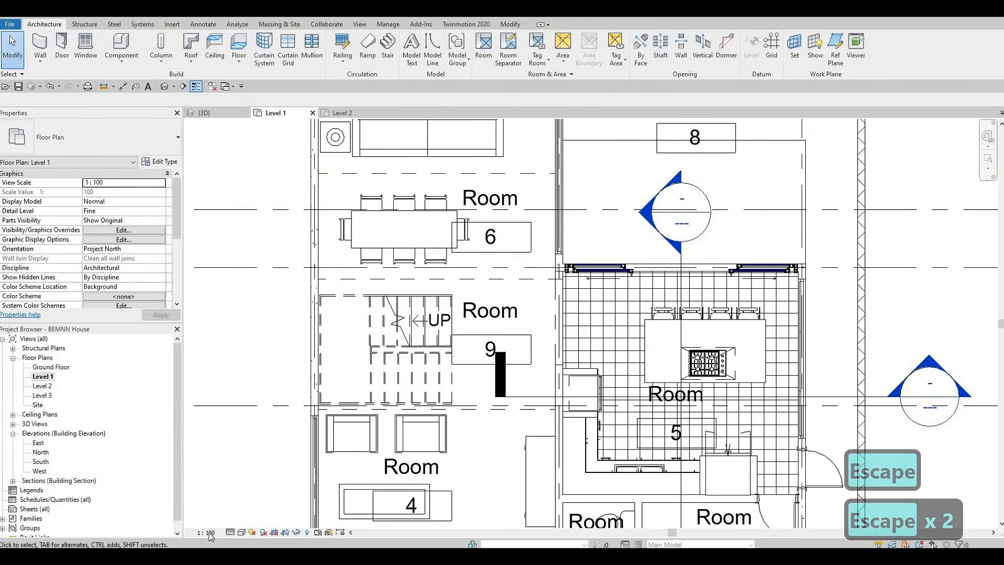
# Set the view scale to 1:50
pyautogui.click(209, 532)
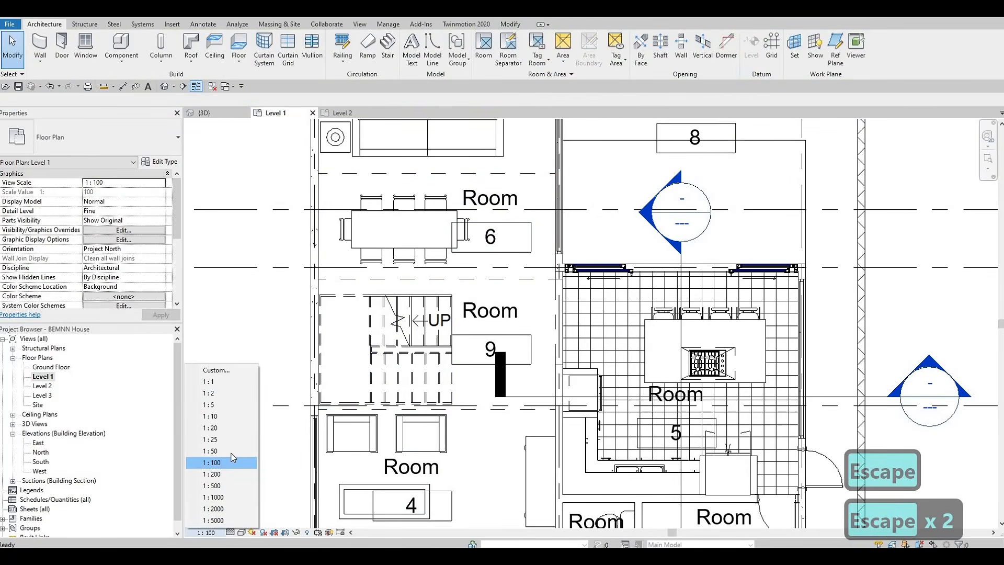
pyautogui.click(230, 453)
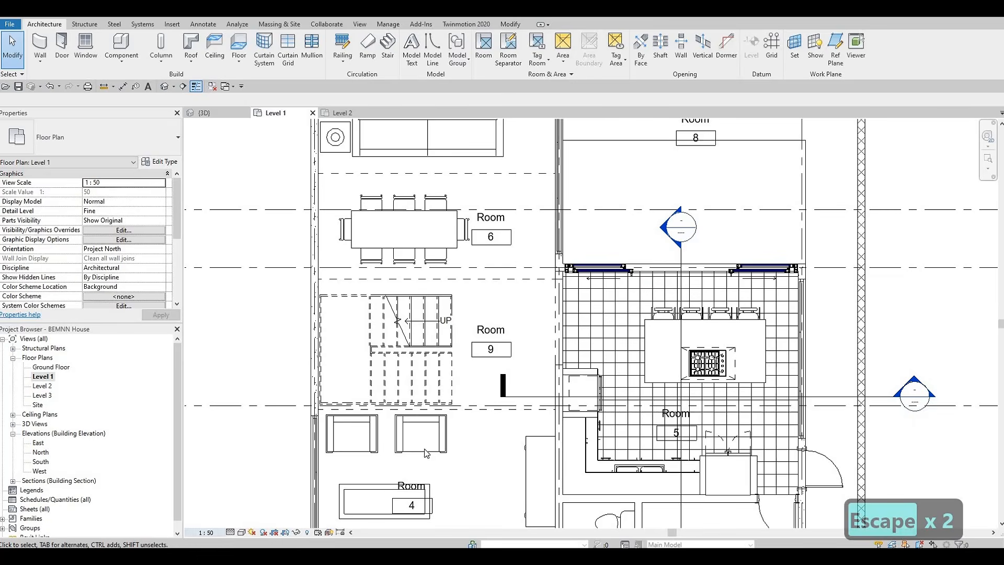
# Rename the entry foyer room FOYER
pyautogui.moveTo(431, 450); pyautogui.dragTo(421, 447, button='middle')
pyautogui.scroll(-2, 422, 451)
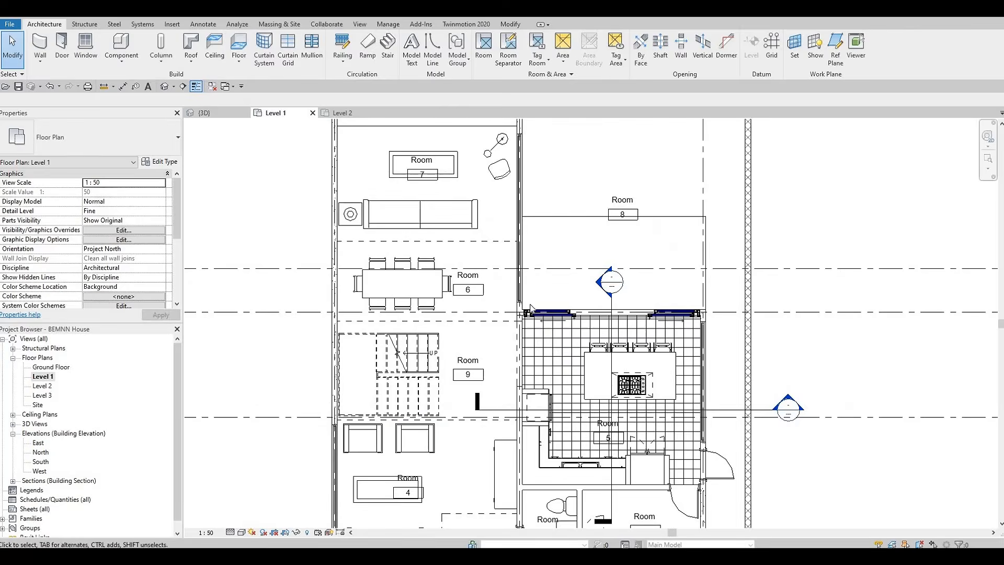
pyautogui.moveTo(561, 434); pyautogui.dragTo(517, 271, button='middle')
pyautogui.scroll(4, 525, 347)
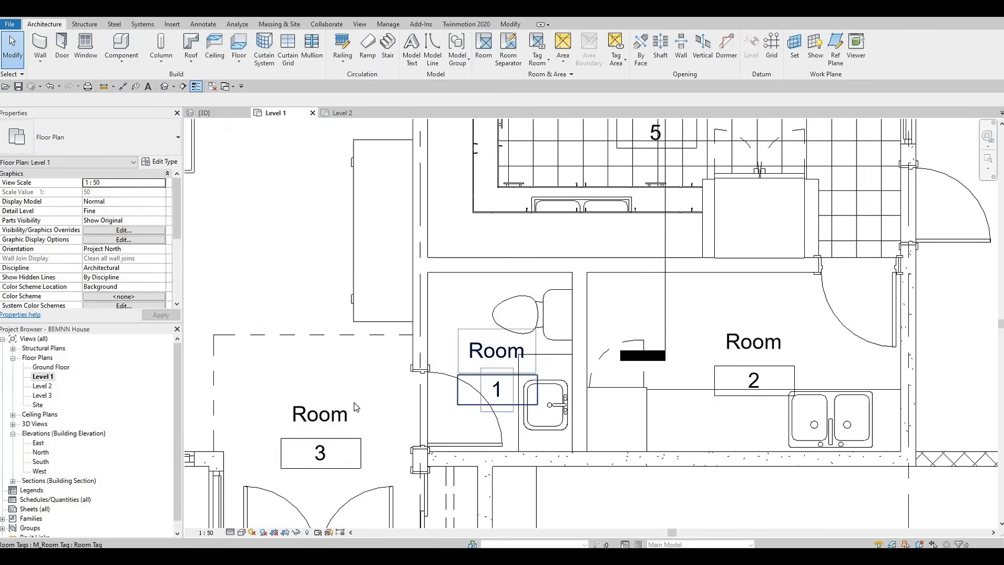
pyautogui.click(321, 466)
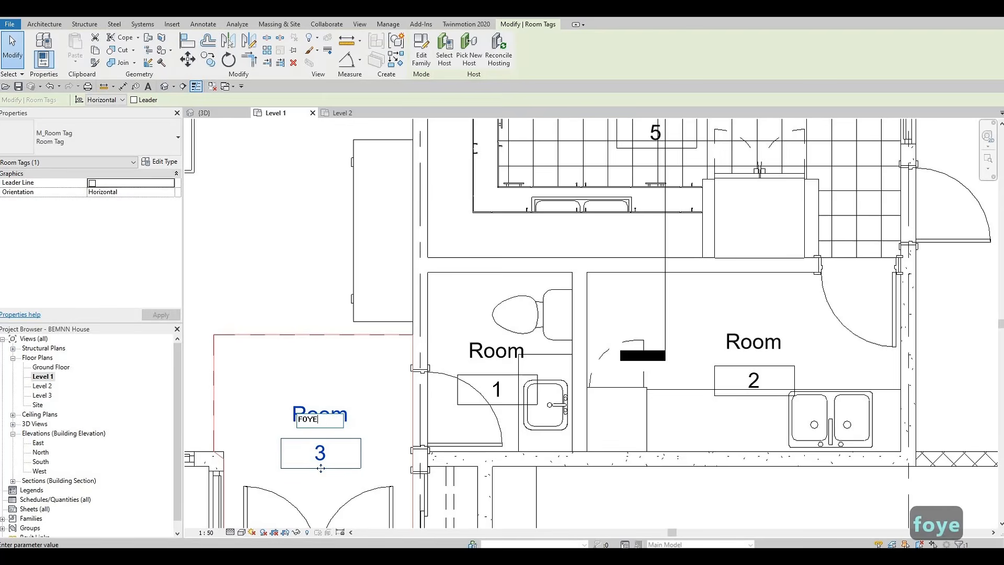
# Rename the washroom room PR
pyautogui.click(476, 353)
pyautogui.click(476, 353)
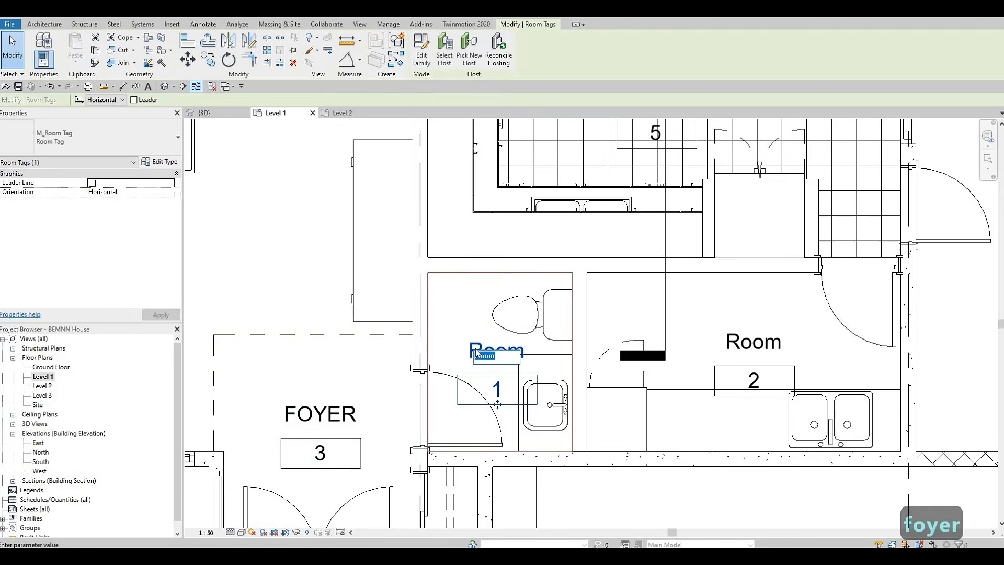
pyautogui.write('pR')
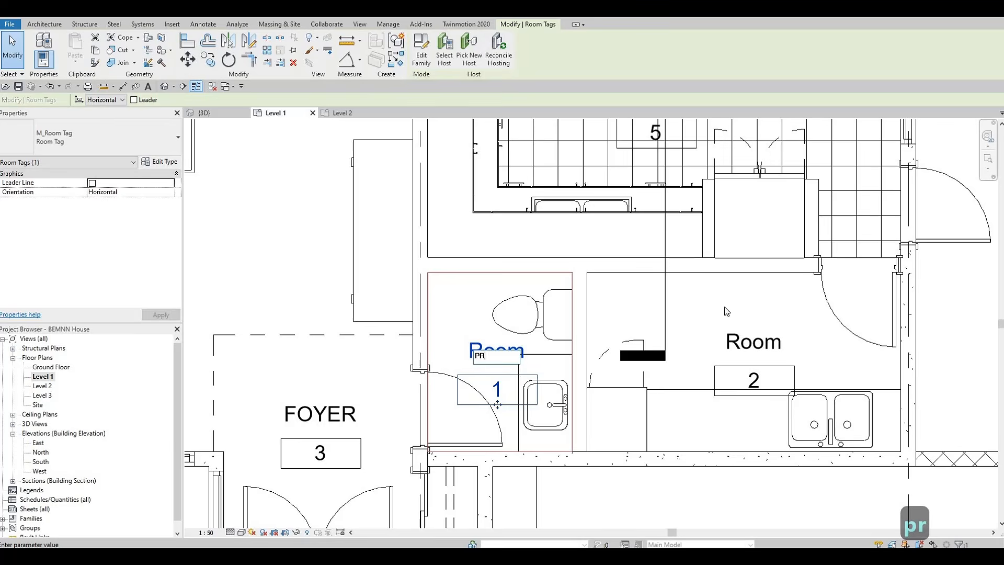
# Rename the room beside the washroom LAUNDRY
pyautogui.click(739, 339)
pyautogui.click(739, 340)
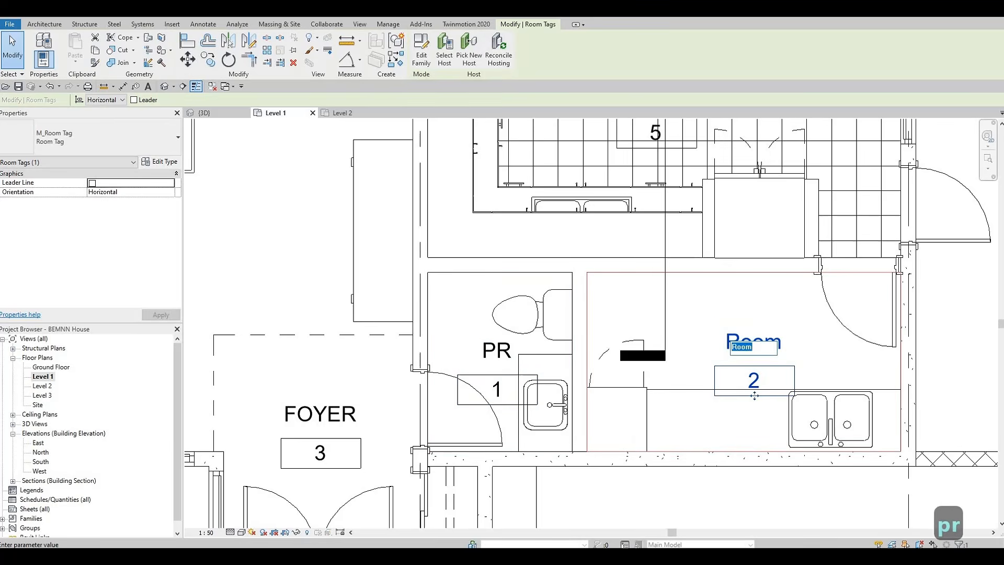
pyautogui.write('LAUNDRY')
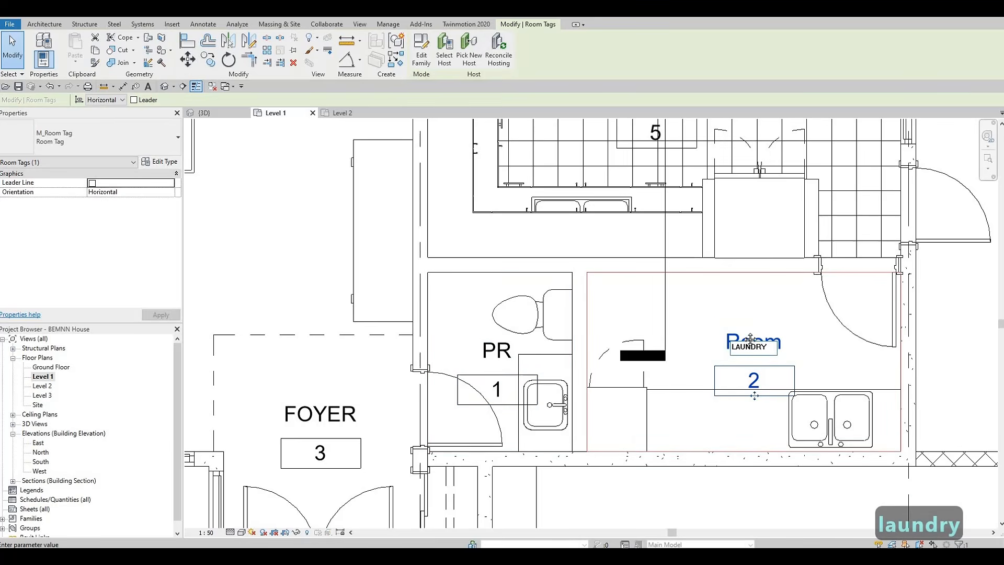
pyautogui.click(718, 443)
# Rename the kitchen room KITCHEN
pyautogui.moveTo(719, 208); pyautogui.dragTo(718, 447, button='middle')
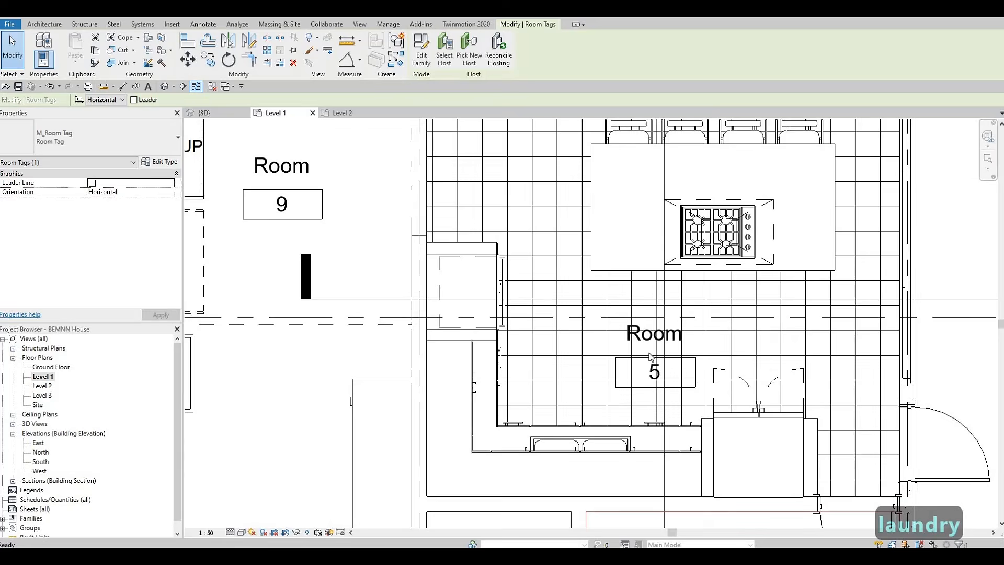
pyautogui.click(651, 340)
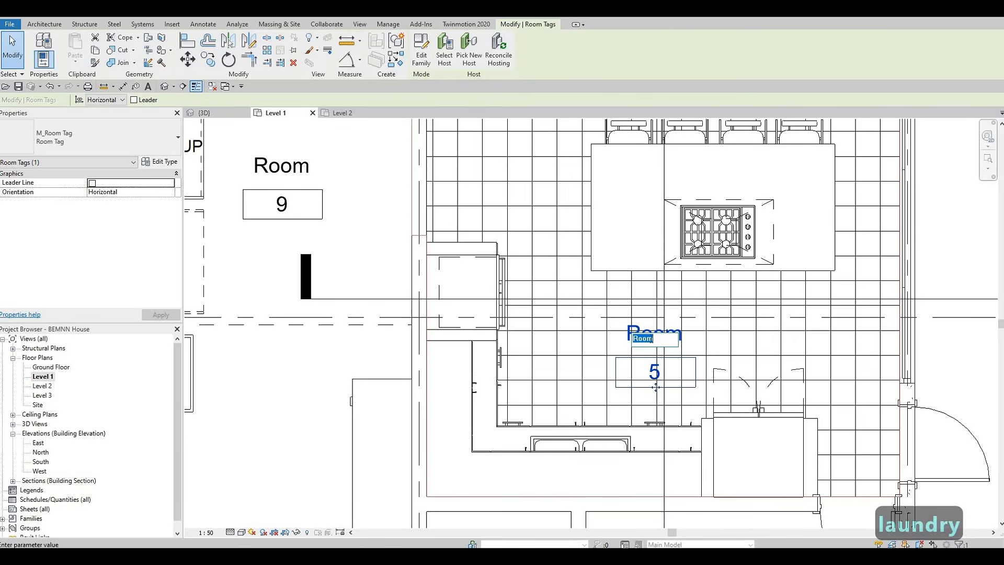
pyautogui.write('KITCHEN')
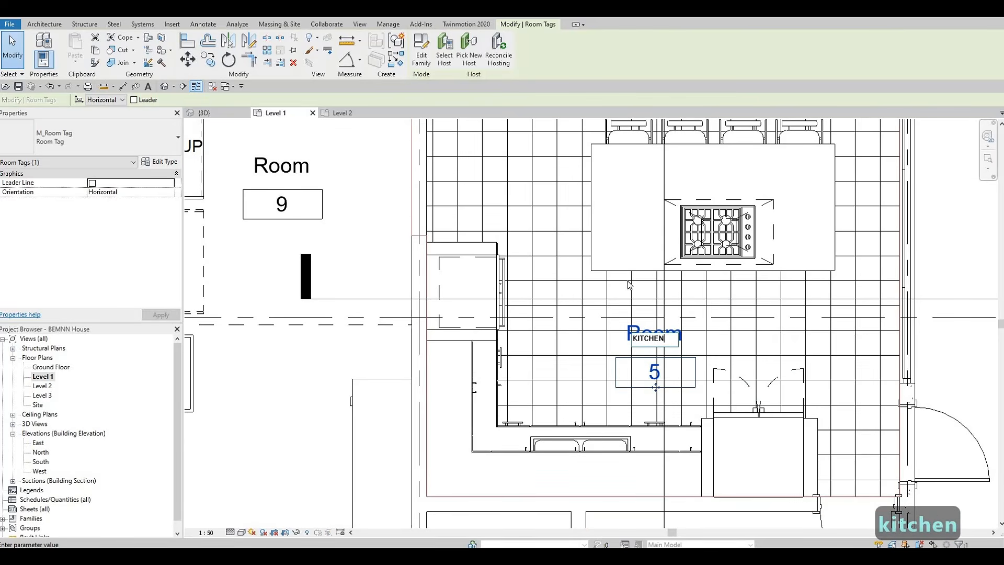
pyautogui.click(492, 293)
# Rename the stair area room STAIRS
pyautogui.scroll(-1, 324, 209)
pyautogui.moveTo(324, 209); pyautogui.dragTo(688, 253, button='middle')
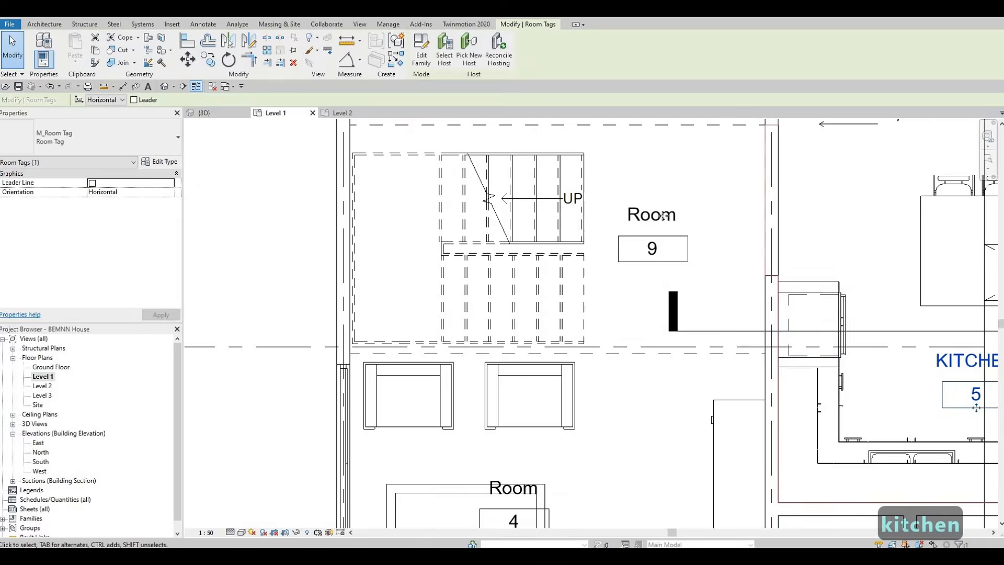
pyautogui.click(653, 257)
pyautogui.write('S')
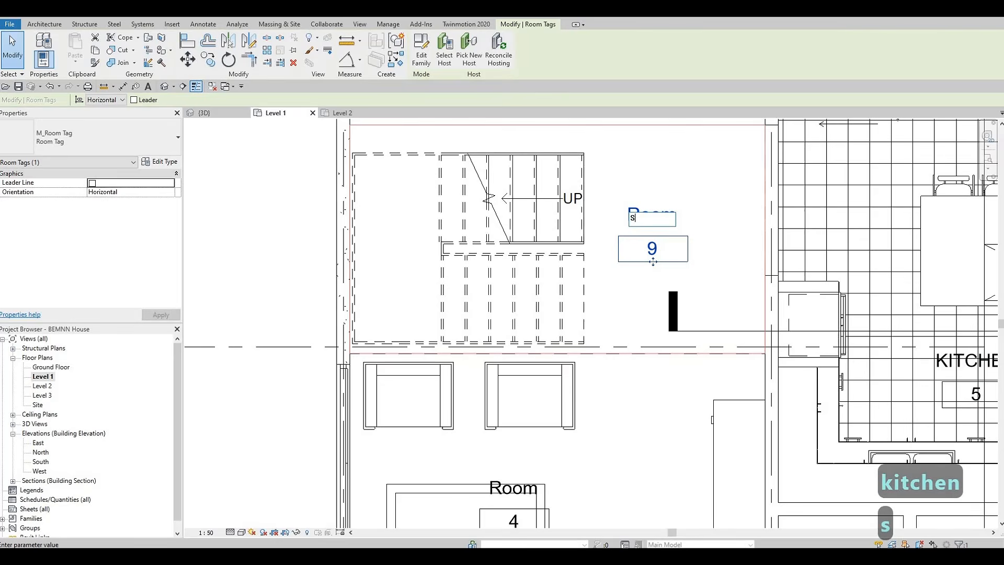
pyautogui.write('TAIRS')
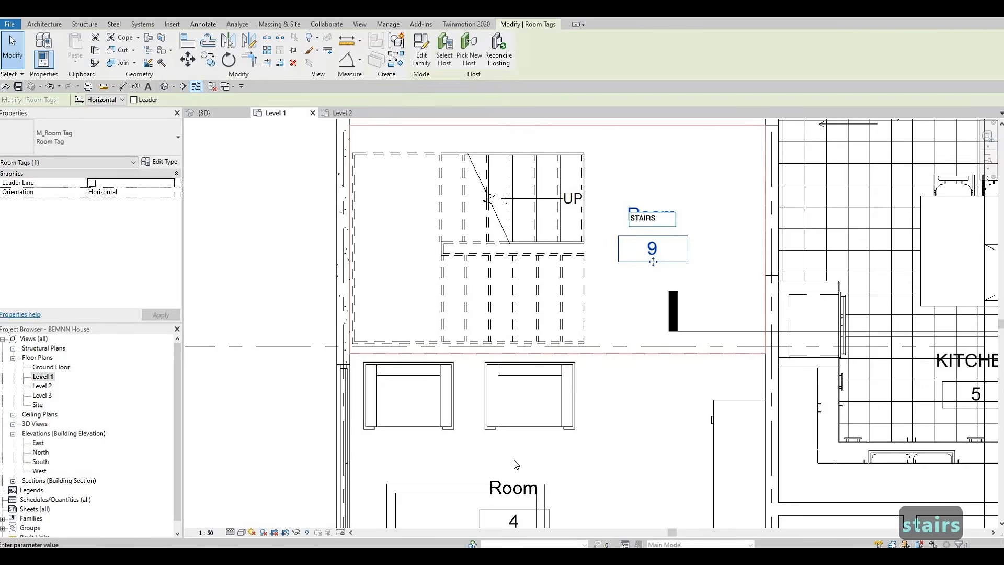
pyautogui.press('Return')
# Rename the living area room LIVING
pyautogui.moveTo(520, 492); pyautogui.dragTo(562, 282, button='middle')
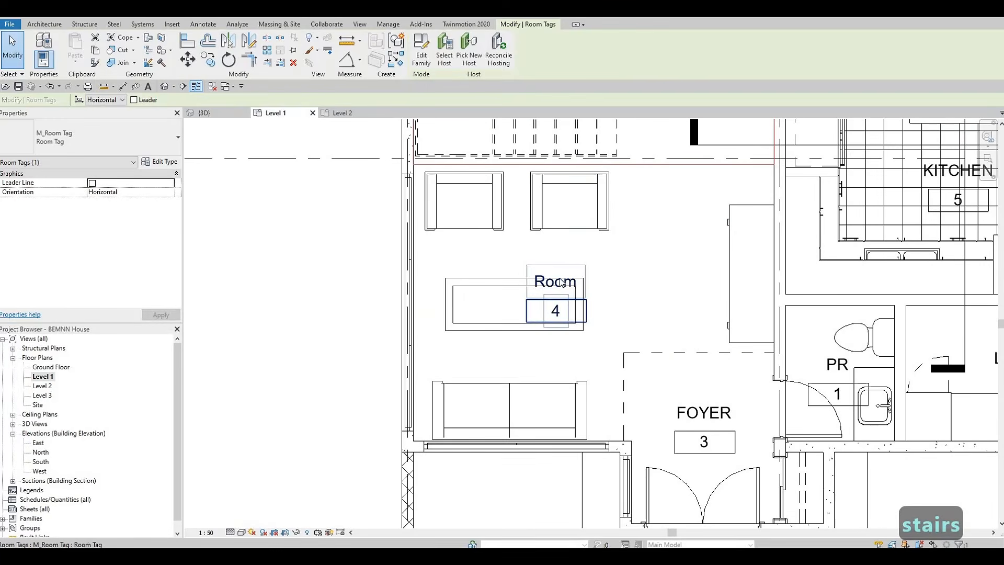
pyautogui.write('Li')
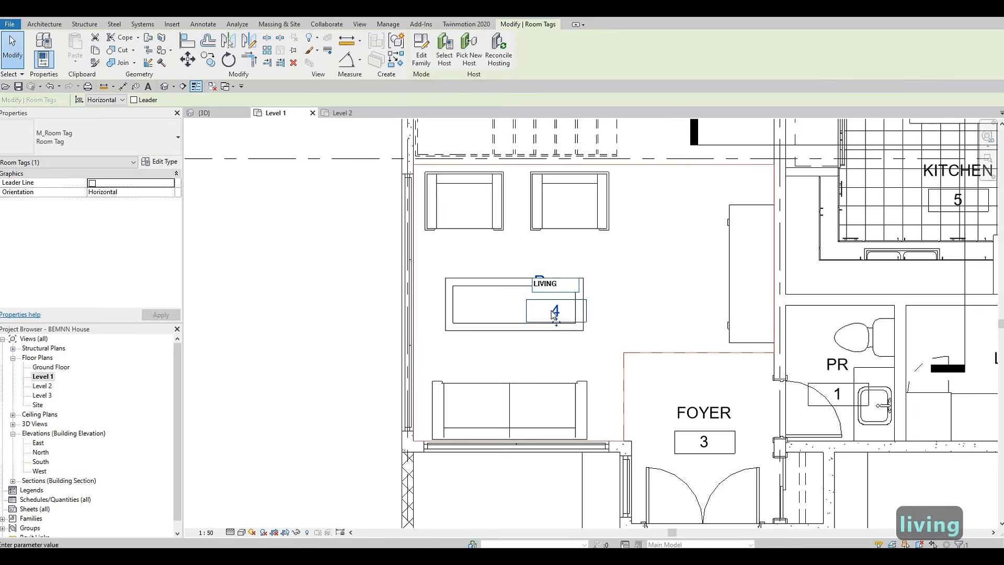
pyautogui.moveTo(652, 287); pyautogui.dragTo(651, 294)
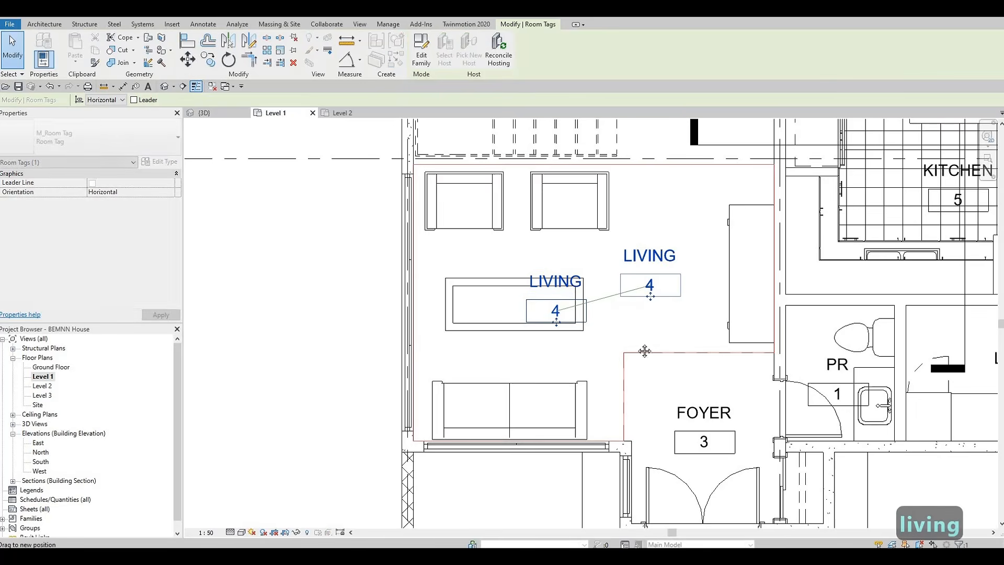
# Rename the dining area room DINING
pyautogui.scroll(-1, 609, 267)
pyautogui.moveTo(604, 290); pyautogui.dragTo(586, 459, button='middle')
pyautogui.moveTo(583, 330); pyautogui.dragTo(559, 528, button='middle')
pyautogui.scroll(-1, 583, 334)
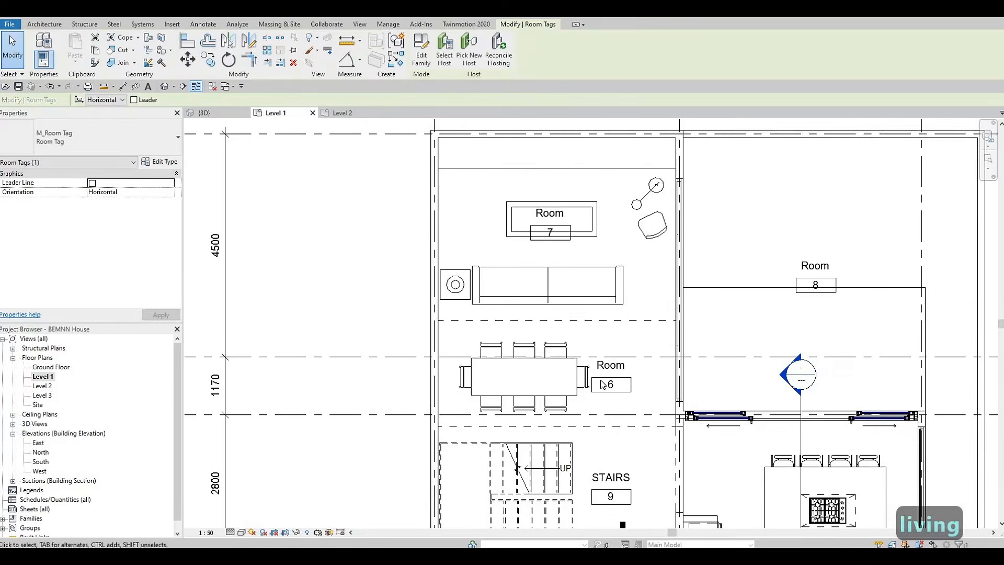
pyautogui.click(611, 365)
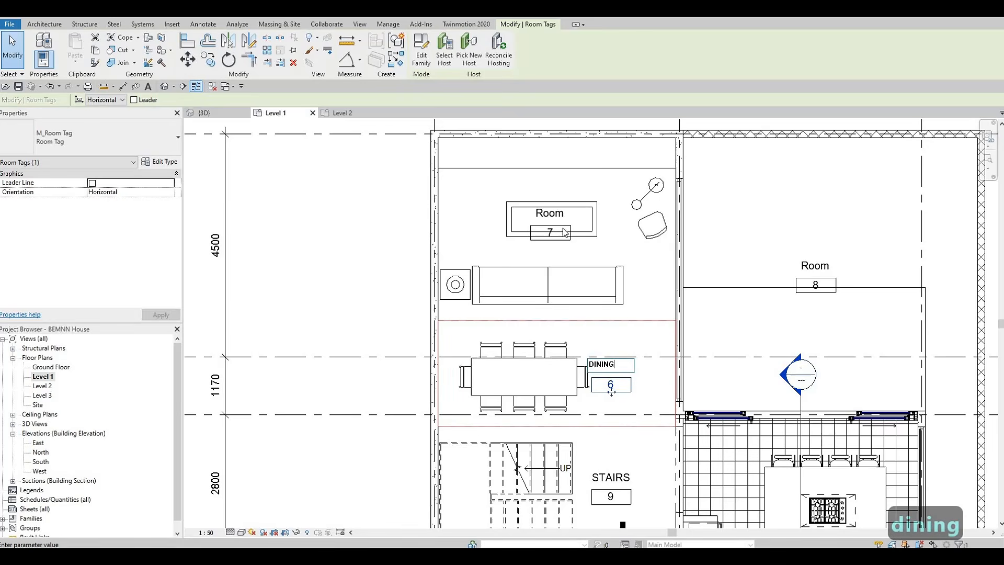
# Rename the family area room (tag 7) FAMILY
pyautogui.click(553, 213)
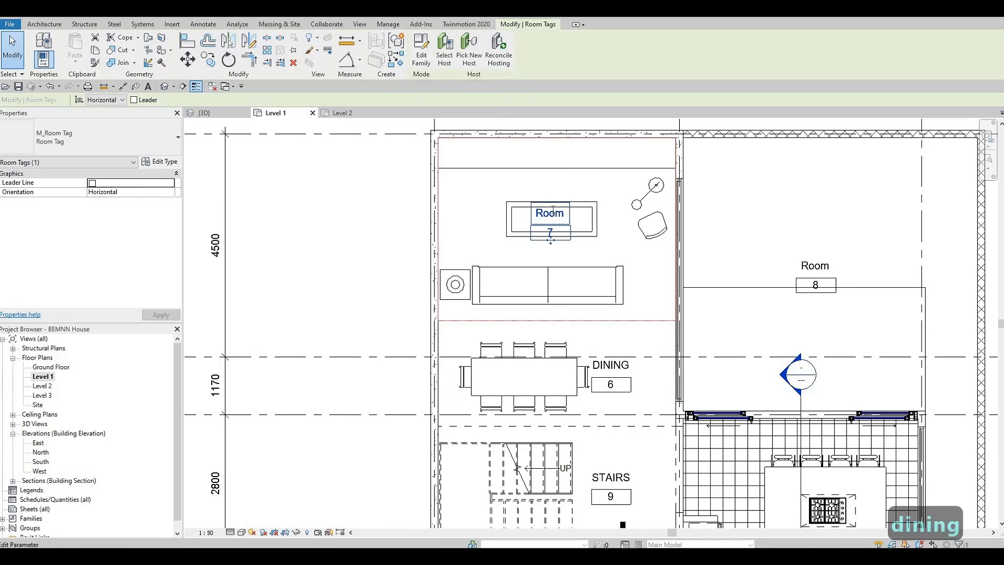
pyautogui.write('FAMILY')
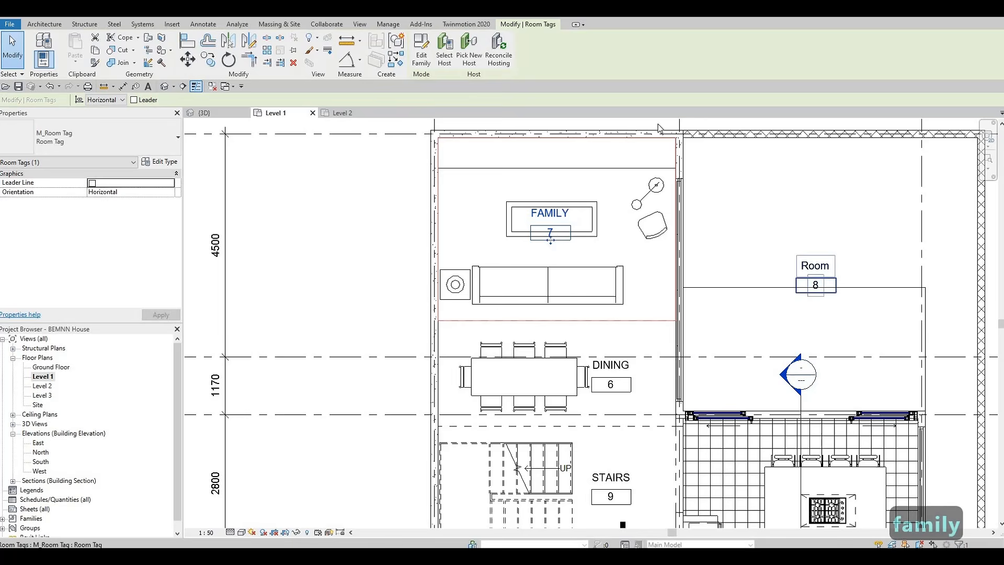
# Rename the room behind the kitchen (tag 8) BACKYARD
pyautogui.moveTo(802, 297); pyautogui.dragTo(677, 207, button='middle')
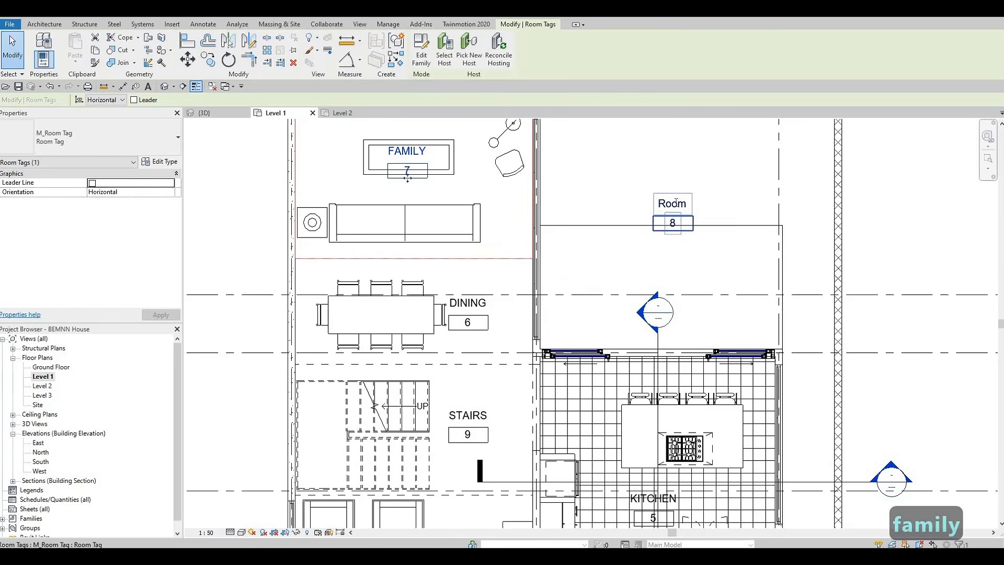
pyautogui.click(676, 201)
pyautogui.write('bac')
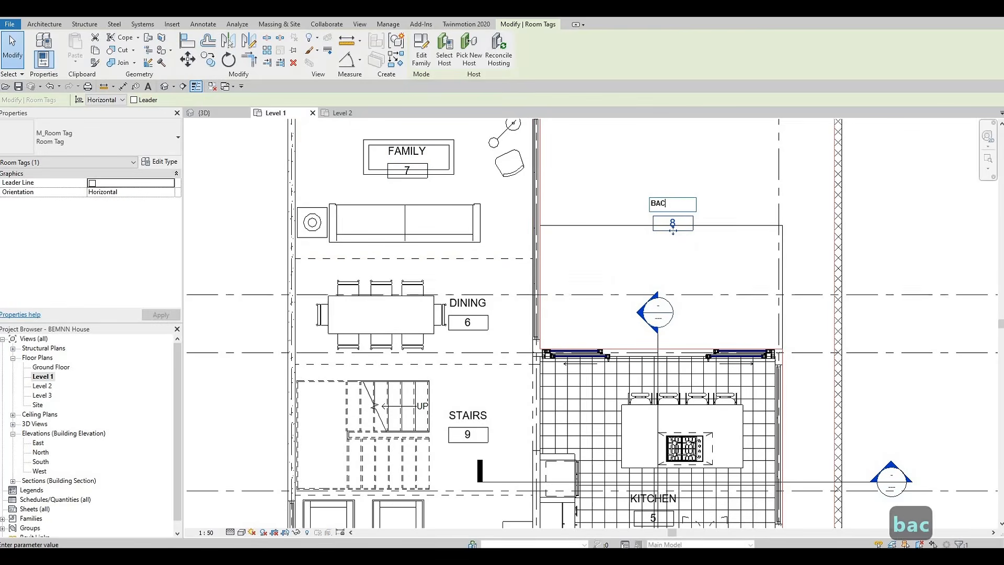
pyautogui.write('kyard')
pyautogui.click(624, 241)
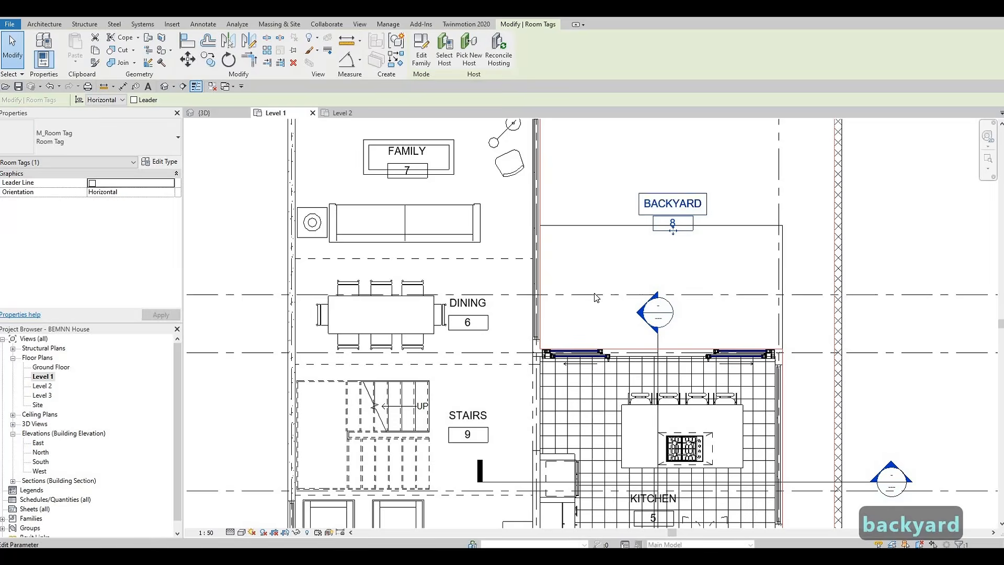
pyautogui.scroll(-3, 622, 239)
pyautogui.press('Escape')
# Open the Level 2 floor plan and survey its layout
pyautogui.moveTo(534, 262); pyautogui.dragTo(616, 201, button='middle')
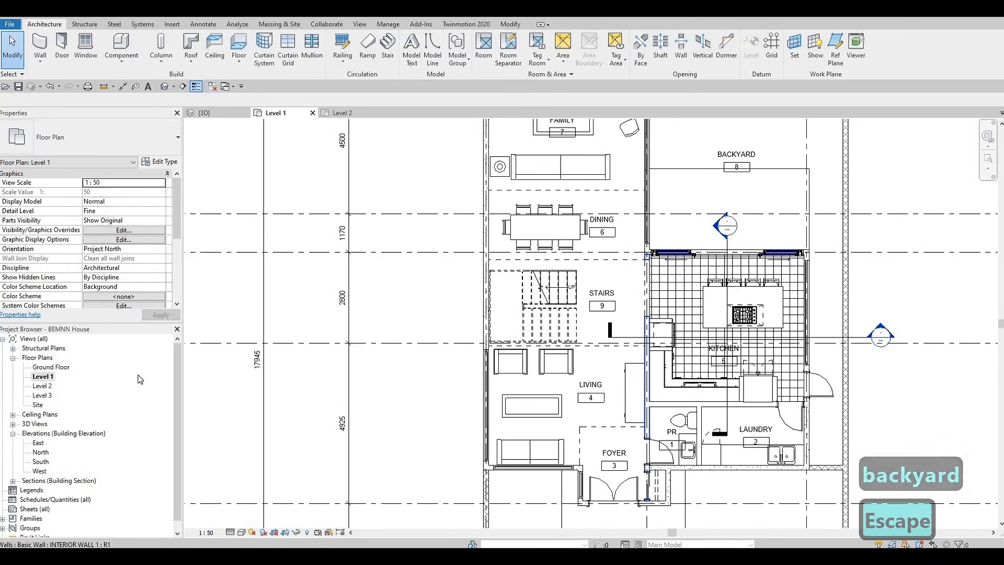
pyautogui.doubleClick(49, 388)
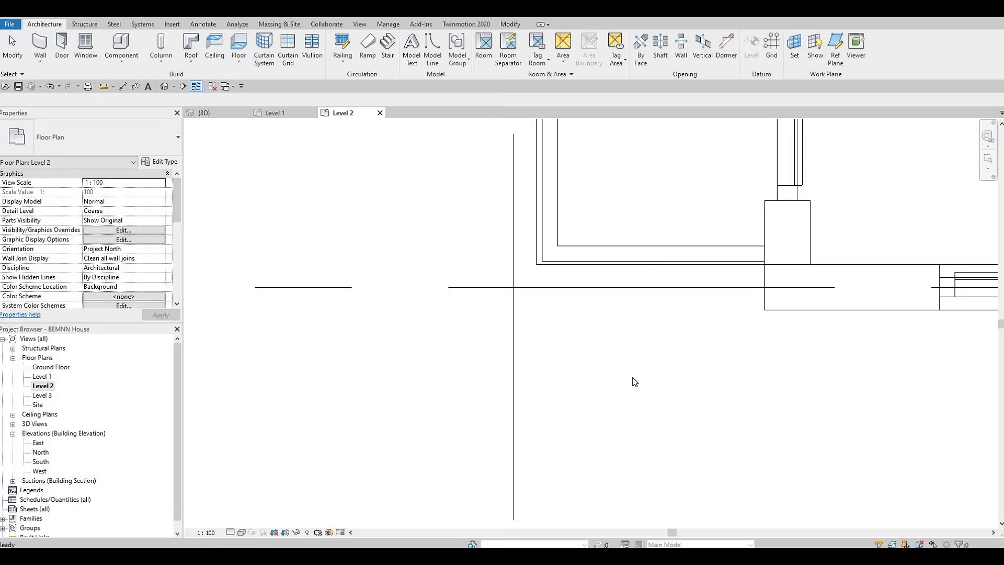
pyautogui.scroll(-2, 520, 397)
pyautogui.moveTo(625, 290); pyautogui.dragTo(558, 360, button='middle')
pyautogui.scroll(-3, 557, 362)
pyautogui.moveTo(519, 414); pyautogui.dragTo(493, 448, button='middle')
pyautogui.scroll(-2, 504, 425)
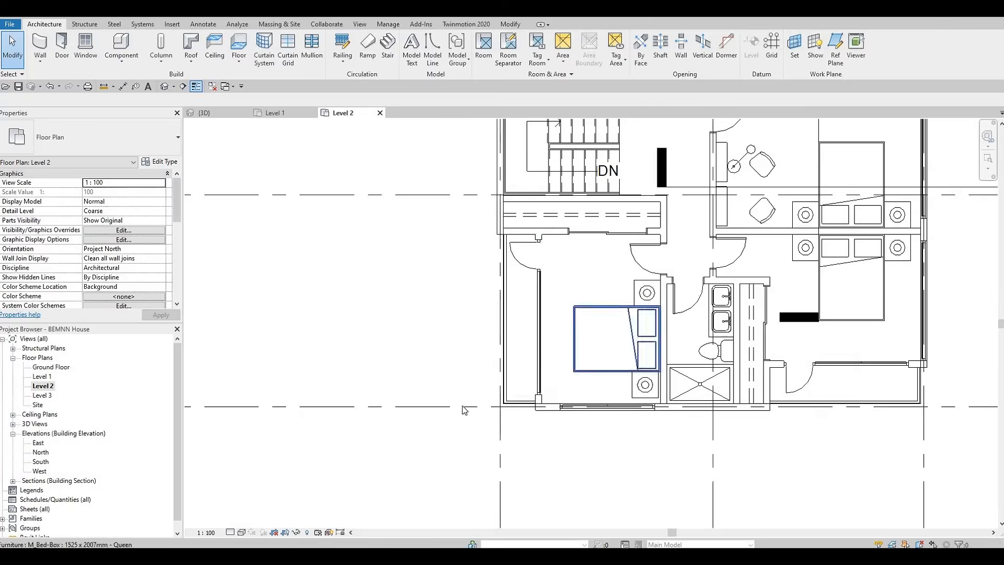
pyautogui.moveTo(590, 182); pyautogui.dragTo(451, 301, button='middle')
pyautogui.moveTo(526, 288); pyautogui.dragTo(555, 337, button='middle')
pyautogui.scroll(-1, 555, 337)
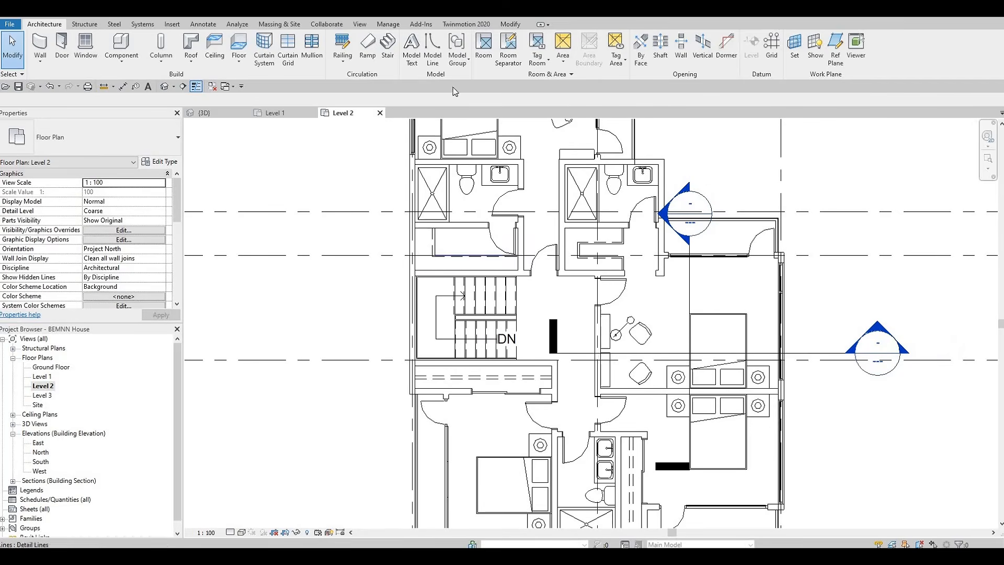
# Place rooms in the upper bathrooms, toilet and bedroom spaces of Level 2 with the Room tool
pyautogui.click(484, 55)
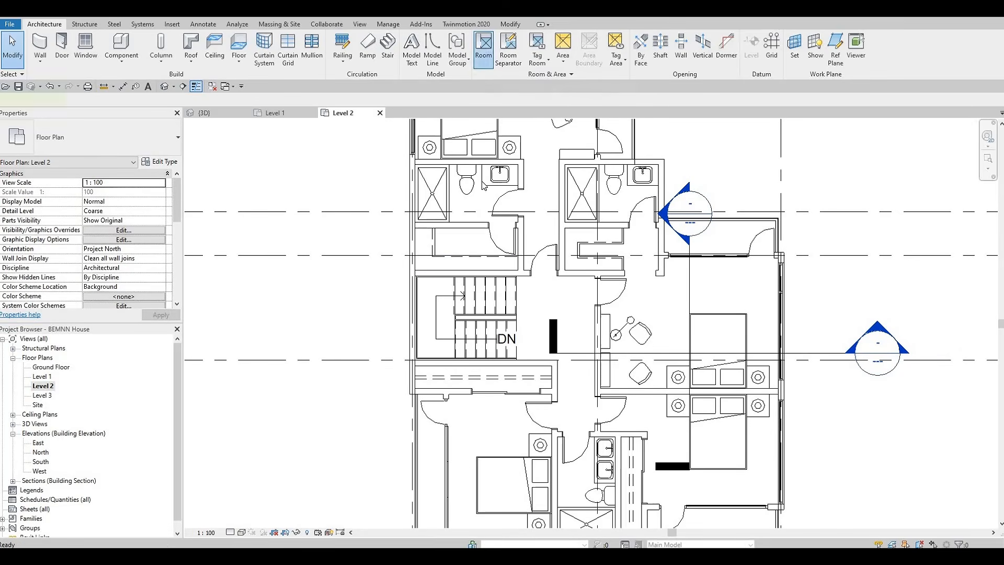
pyautogui.moveTo(480, 183); pyautogui.dragTo(443, 330, button='middle')
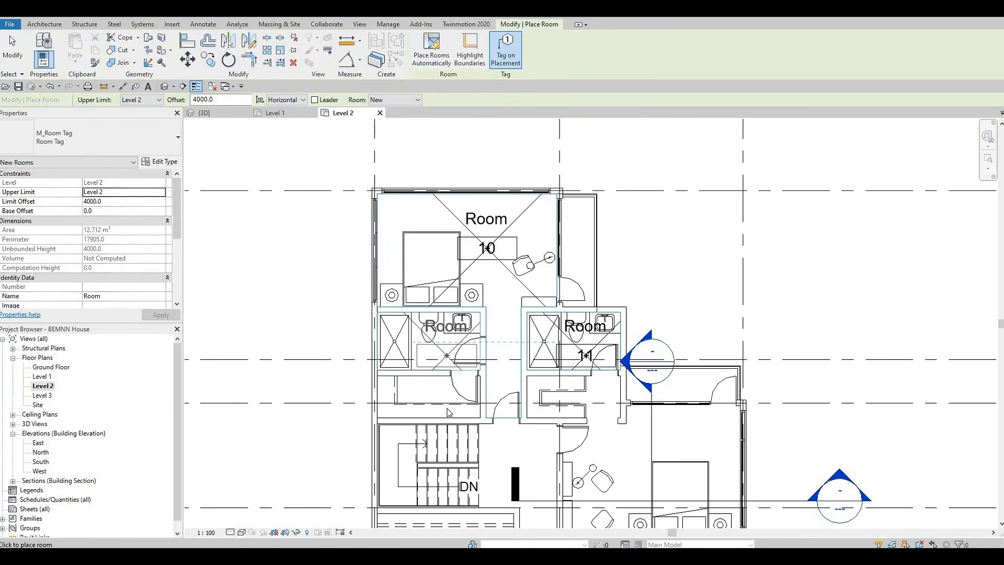
pyautogui.click(447, 356)
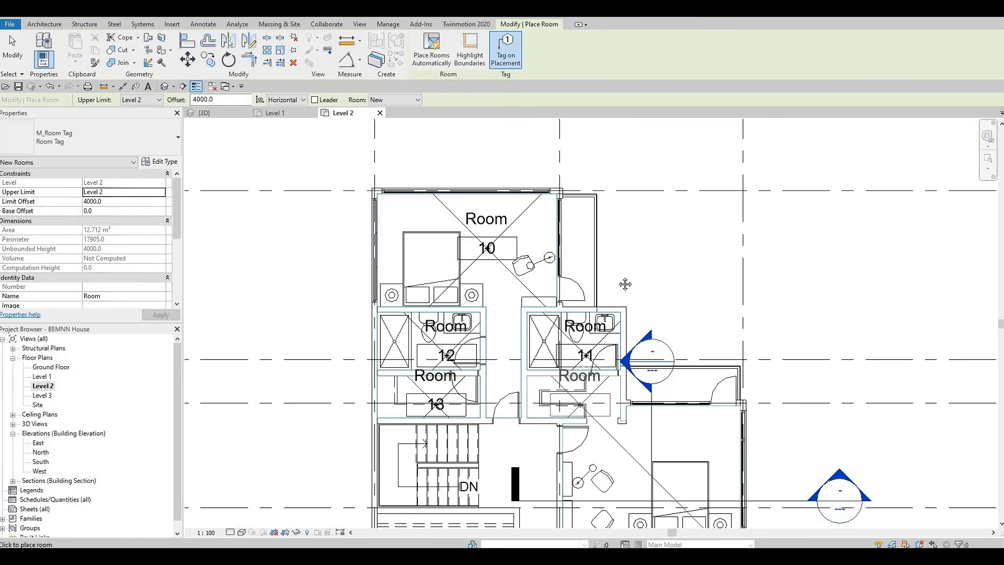
pyautogui.moveTo(625, 284); pyautogui.dragTo(617, 265, button='middle')
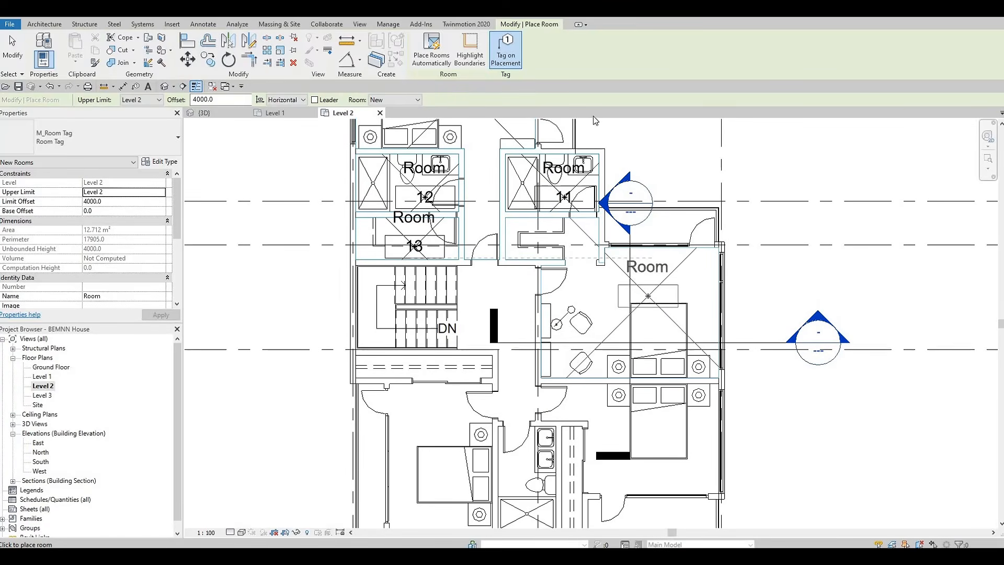
pyautogui.click(649, 293)
# Place rooms in the lower bedroom, bathroom and stair hall of Level 2, then exit the Room tool
pyautogui.moveTo(506, 462); pyautogui.dragTo(511, 211, button='middle')
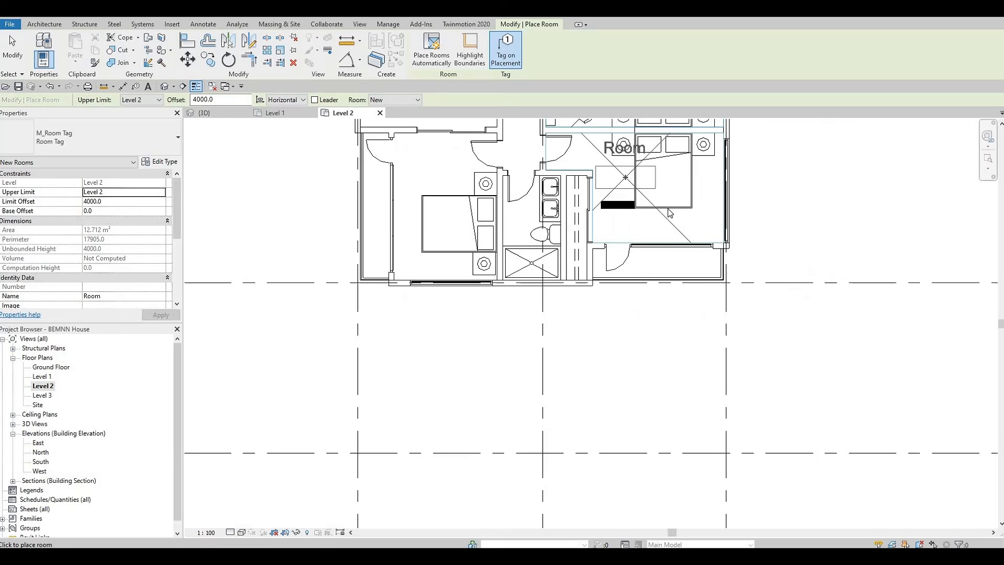
pyautogui.click(442, 205)
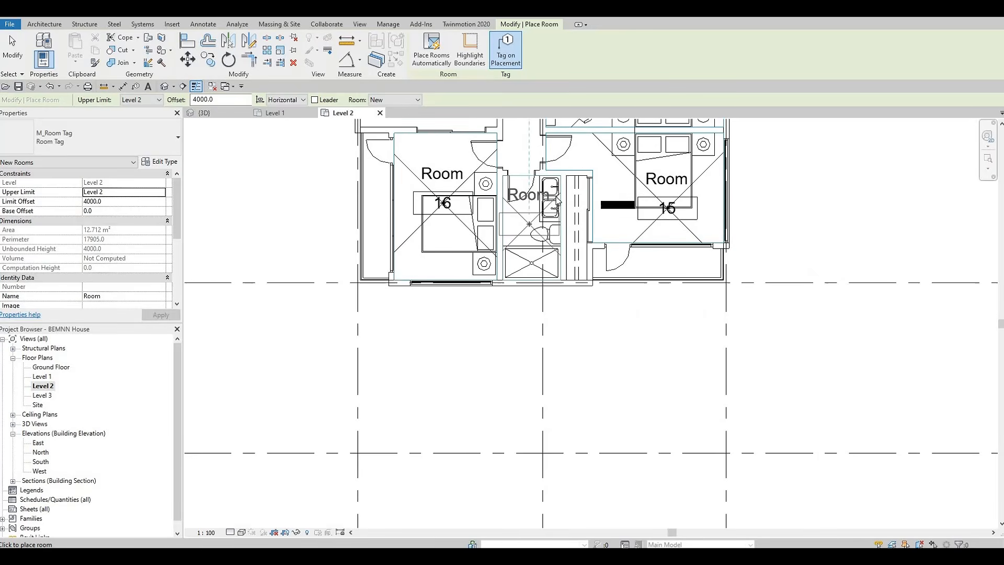
pyautogui.click(529, 227)
pyautogui.scroll(-1, 492, 162)
pyautogui.moveTo(486, 163); pyautogui.dragTo(476, 266, button='middle')
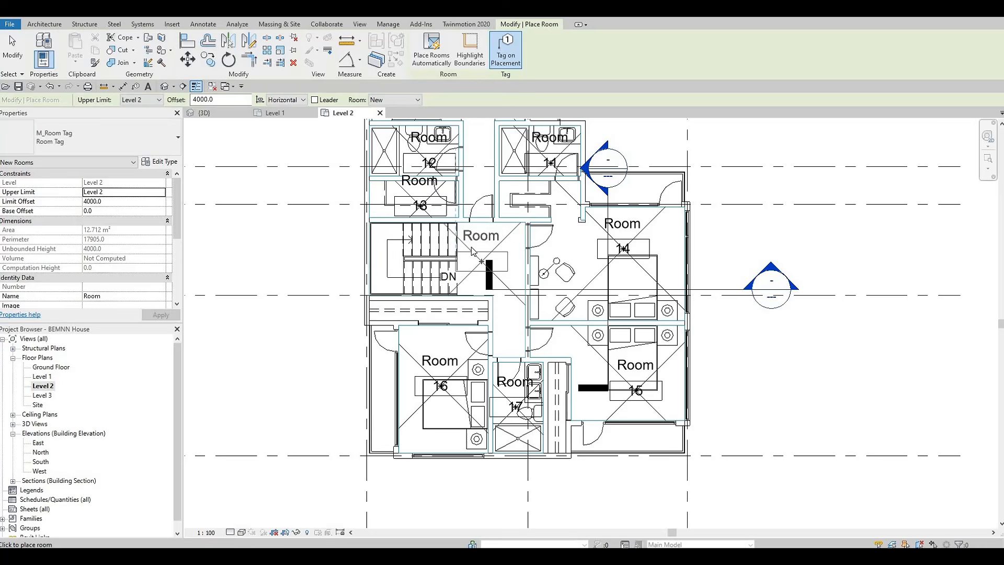
pyautogui.click(480, 249)
pyautogui.press('Escape')
pyautogui.press('Escape')
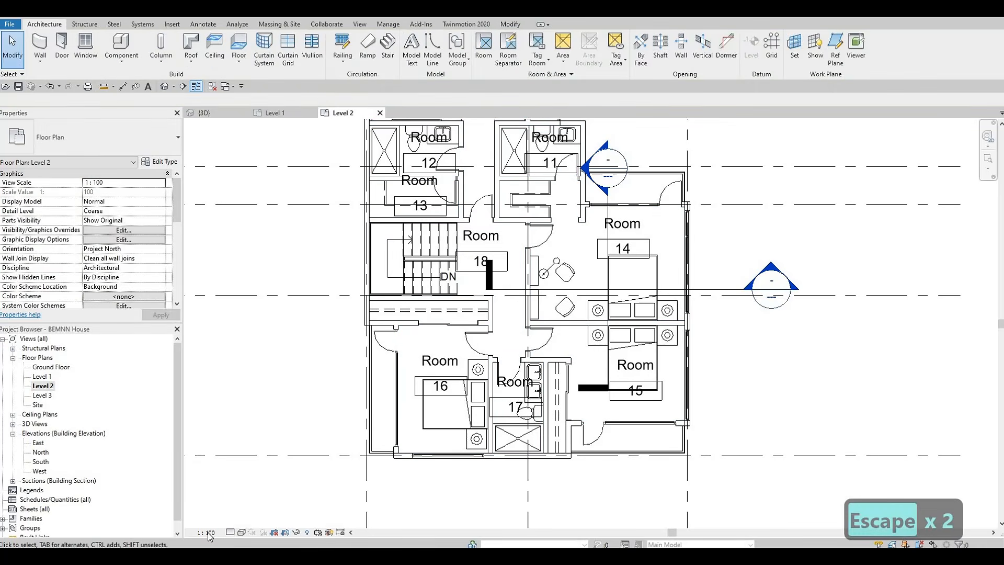
# Set the Level 2 view scale to 1:50
pyautogui.click(208, 531)
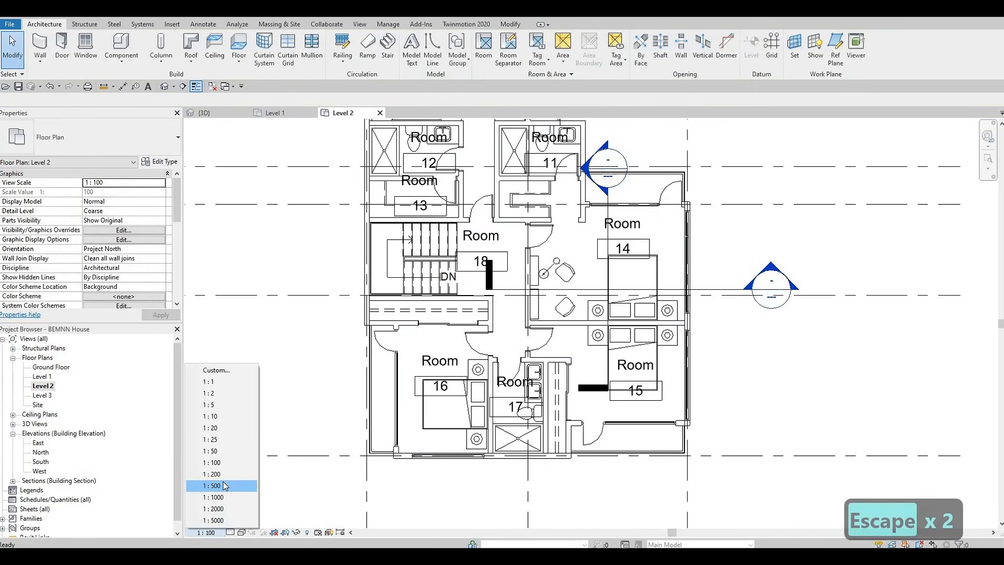
pyautogui.click(220, 451)
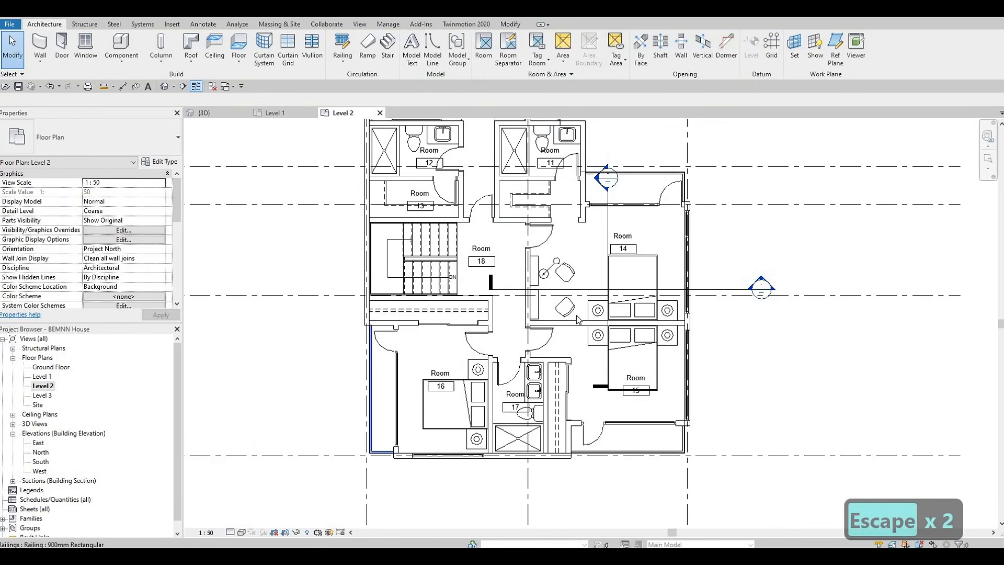
pyautogui.press('Escape')
# Move the tag of room 14 slightly upward within the room
pyautogui.scroll(3, 636, 250)
pyautogui.click(623, 246)
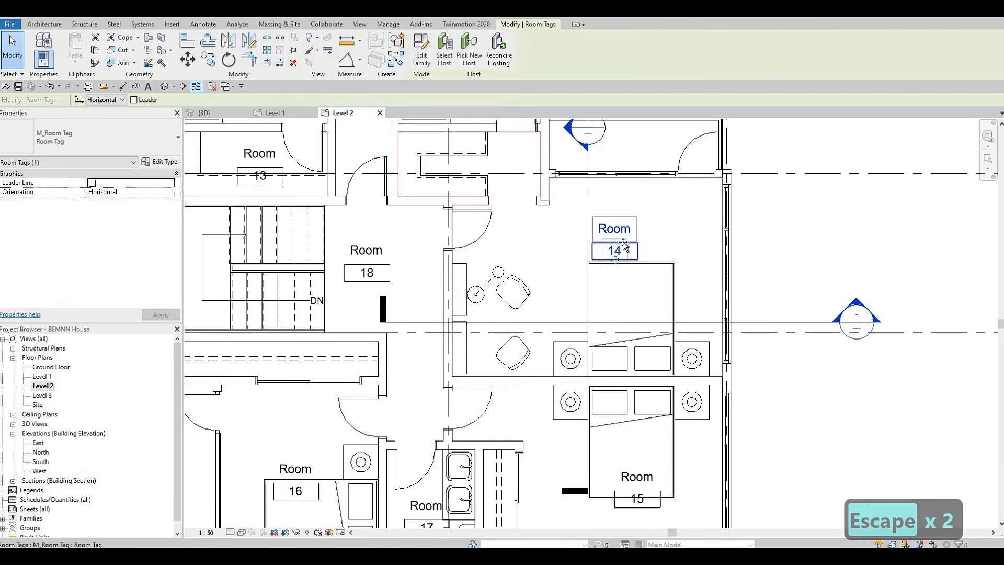
pyautogui.moveTo(624, 245); pyautogui.dragTo(620, 224)
pyautogui.press('Escape')
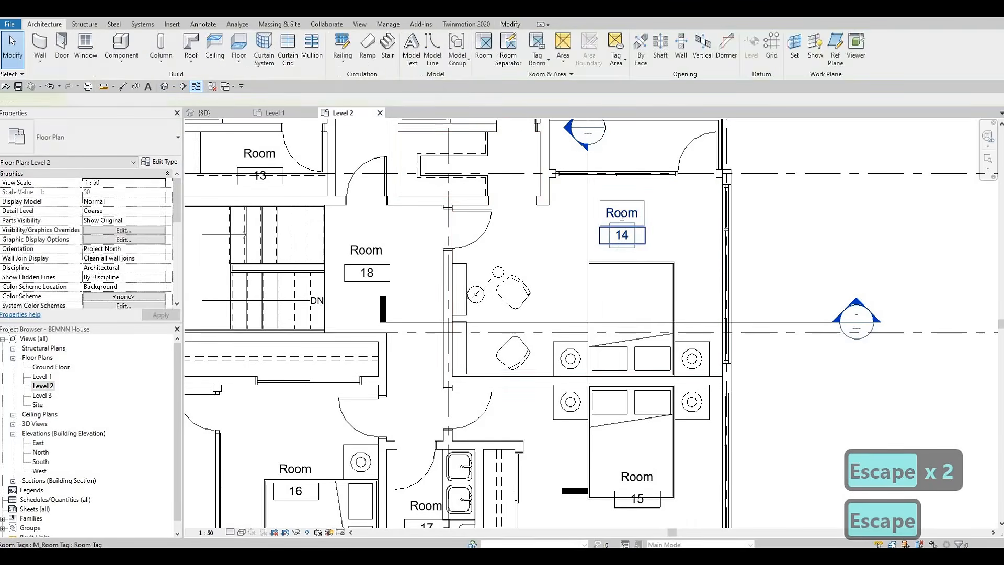
# Rename room 14 BEDROOM 1 and copy the name text
pyautogui.doubleClick(621, 215)
pyautogui.write('bedroom')
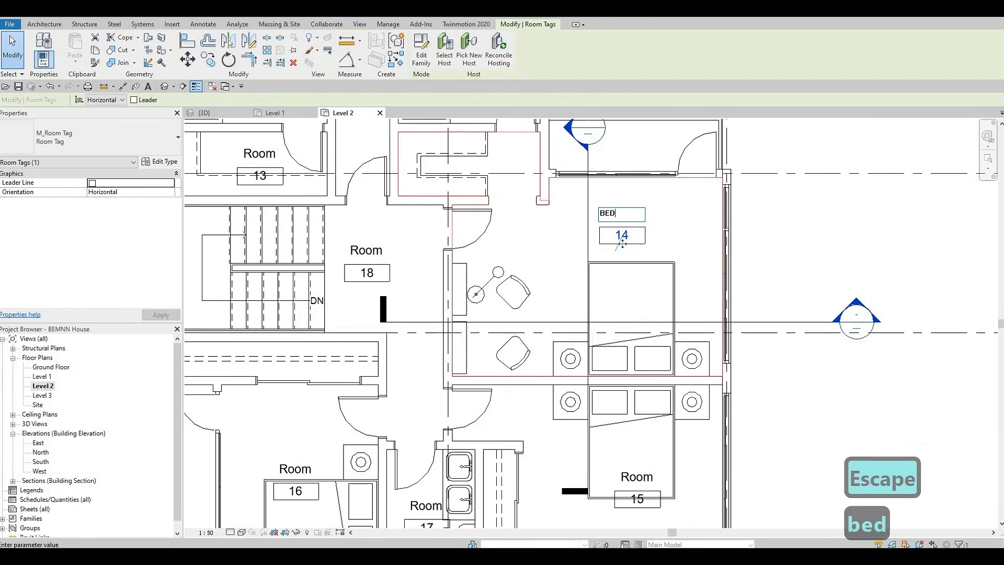
pyautogui.write(' 1')
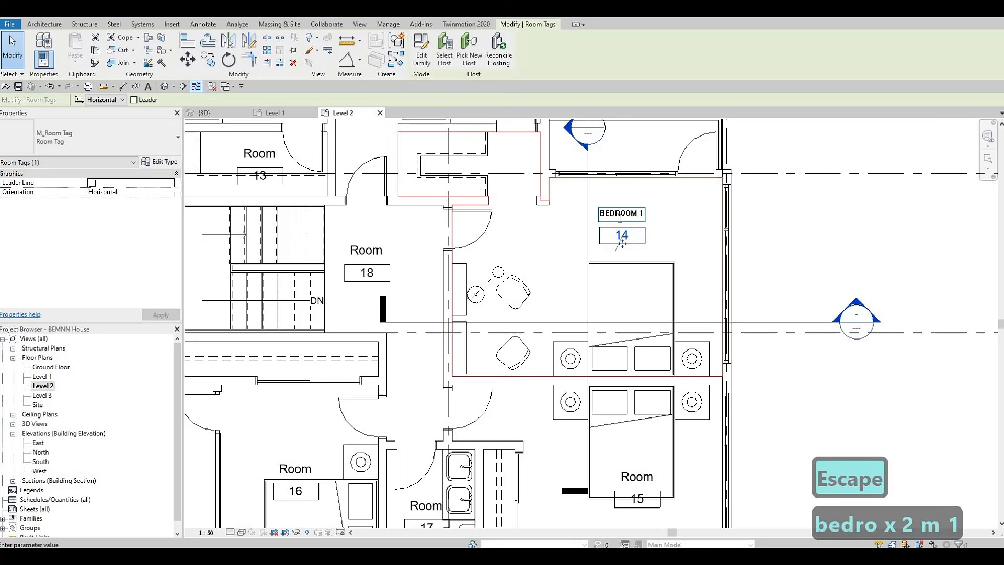
pyautogui.hotkey('ctrl', 'a')
pyautogui.hotkey('ctrl', 'c')
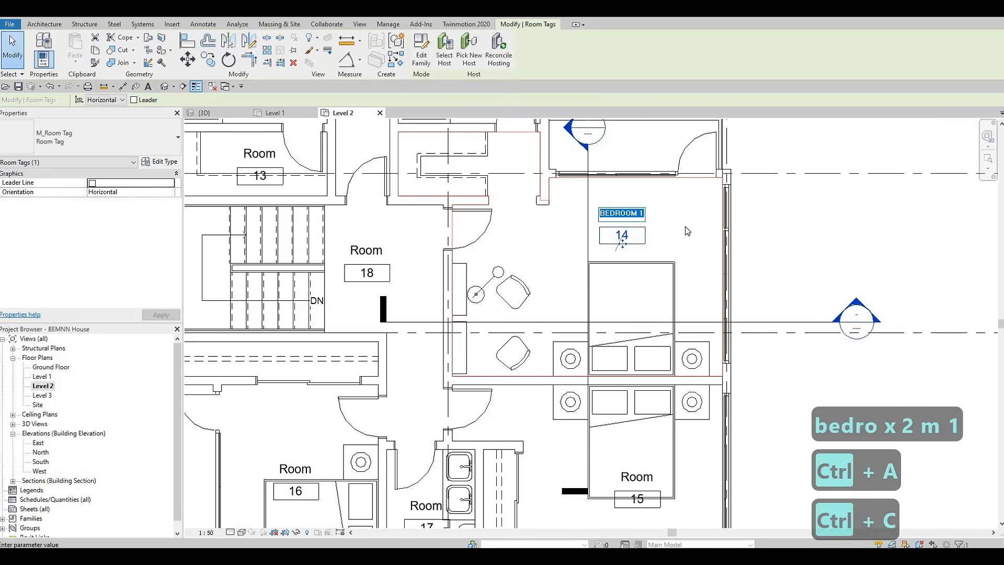
pyautogui.click(654, 275)
# Rename room 15 BEDROOM 2 by pasting the copied name and changing the number
pyautogui.moveTo(611, 396); pyautogui.dragTo(619, 294, button='middle')
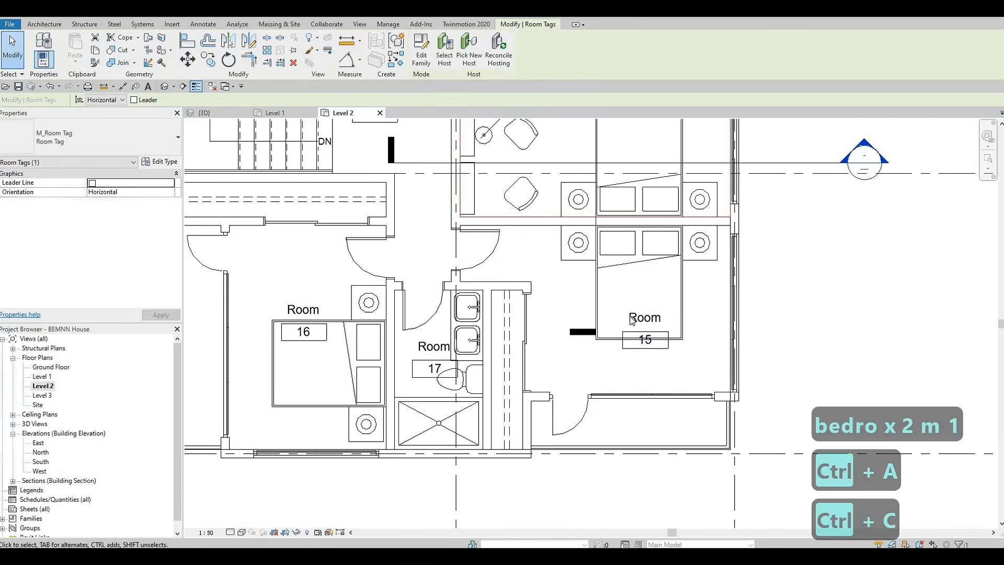
pyautogui.doubleClick(634, 317)
pyautogui.hotkey('ctrl', 'v')
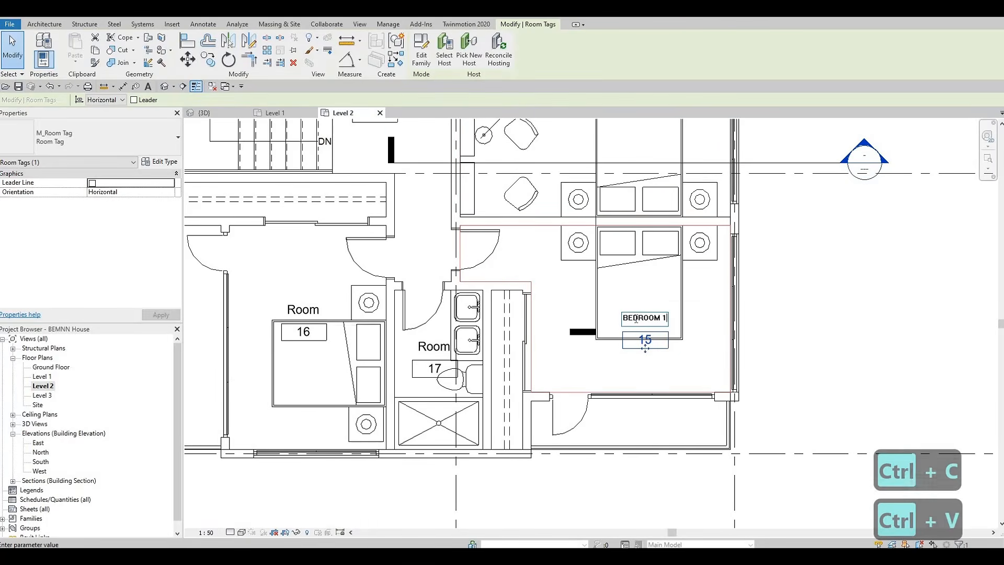
pyautogui.press('BackSpace')
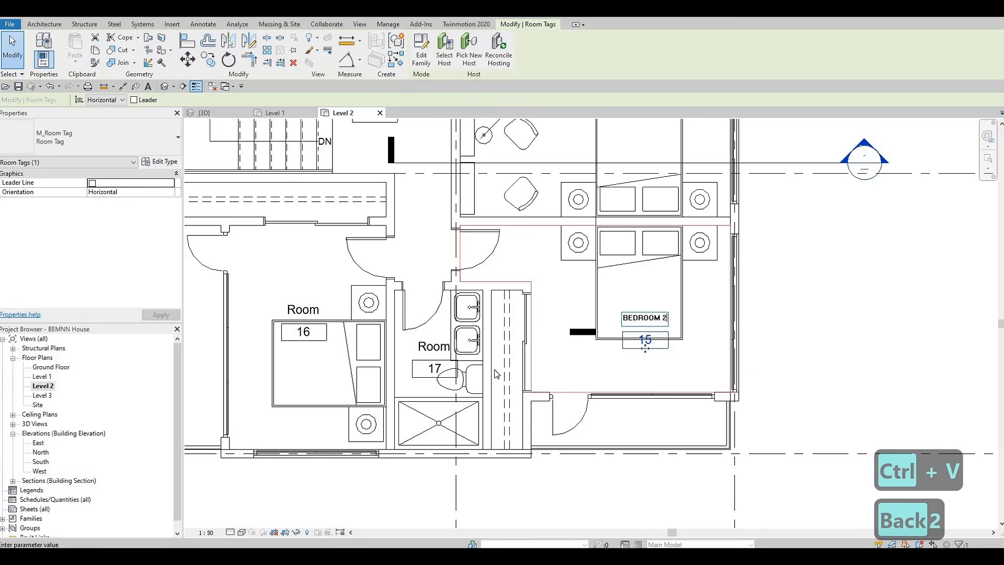
# Rename room 16 BEDROOM 3 by pasting the copied name and changing the number
pyautogui.click(312, 310)
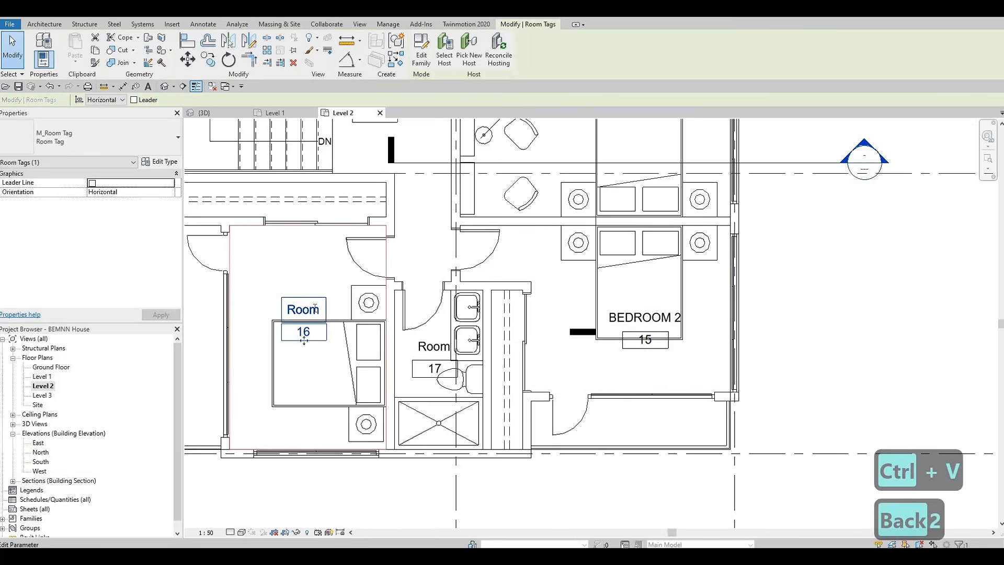
pyautogui.click(315, 309)
pyautogui.hotkey('ctrl', 'v')
pyautogui.press('BackSpace')
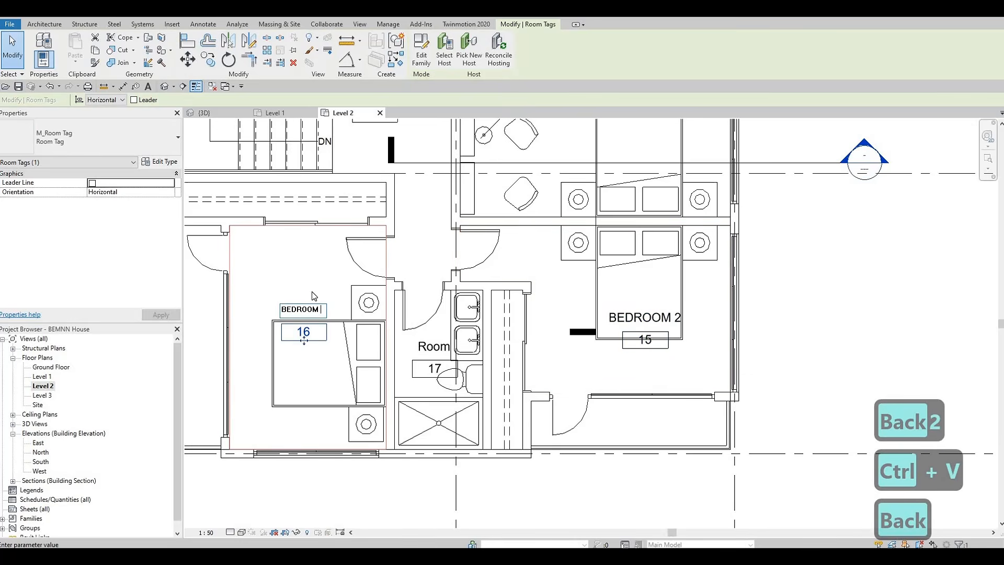
pyautogui.press('Return')
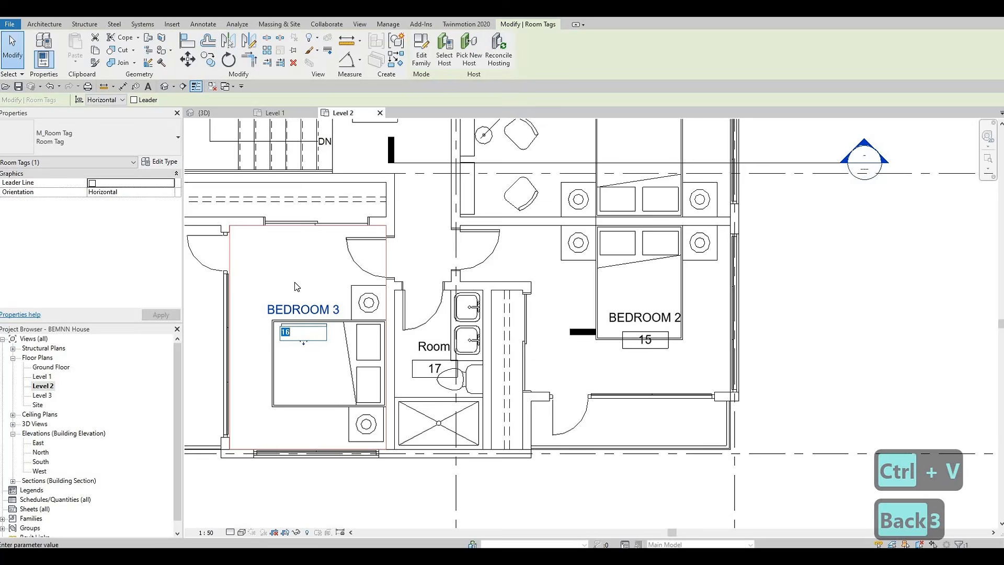
# Move the BEDROOM 3 tag up and the BEDROOM 2 tag down within their rooms
pyautogui.click(294, 347)
pyautogui.moveTo(304, 341); pyautogui.dragTo(303, 295)
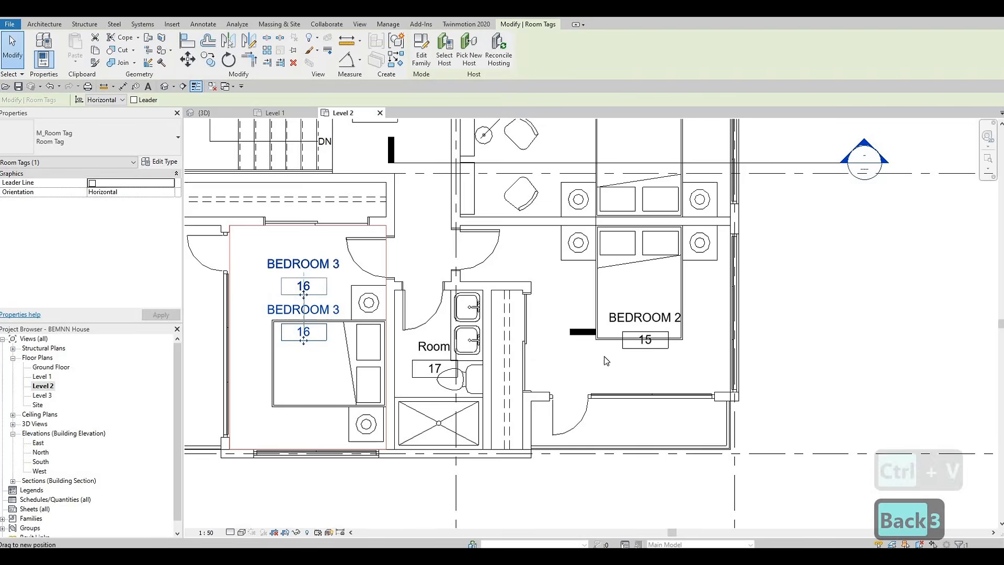
pyautogui.click(646, 340)
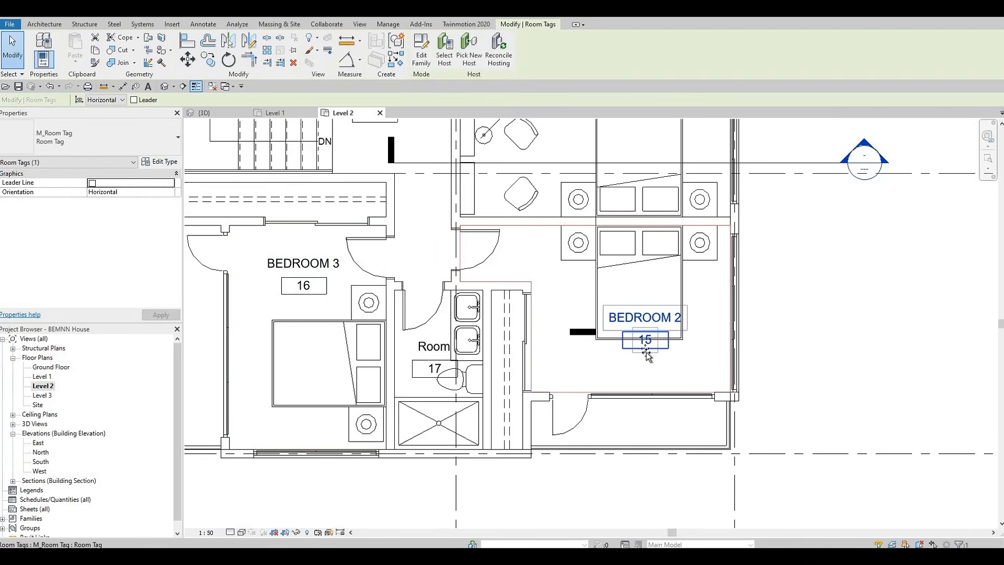
pyautogui.moveTo(641, 381); pyautogui.dragTo(637, 381)
pyautogui.press('Escape')
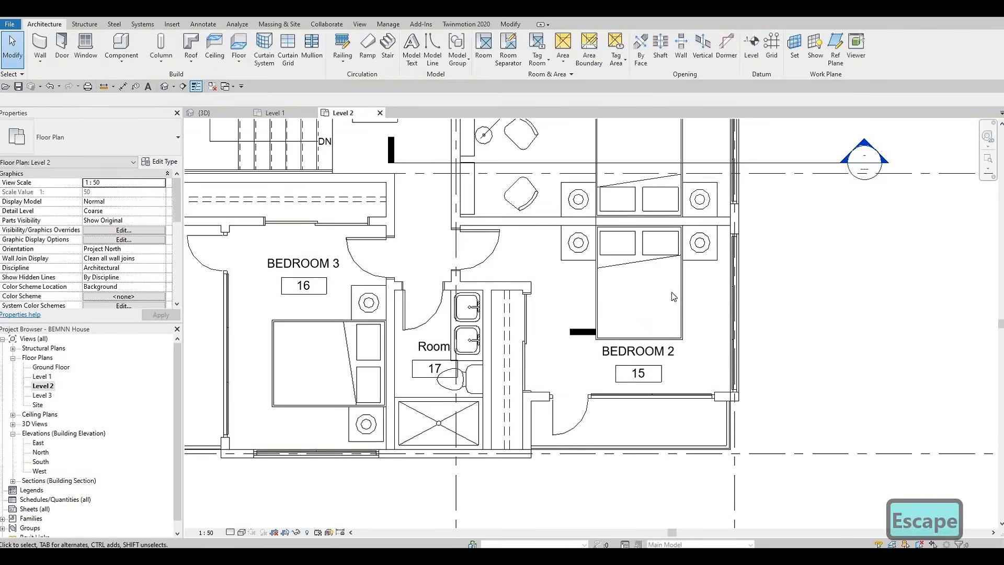
# Reposition the BEDROOM 1 tag within its room
pyautogui.moveTo(672, 296); pyautogui.dragTo(705, 470, button='middle')
pyautogui.moveTo(677, 232); pyautogui.dragTo(679, 234, button='middle')
pyautogui.click(664, 262)
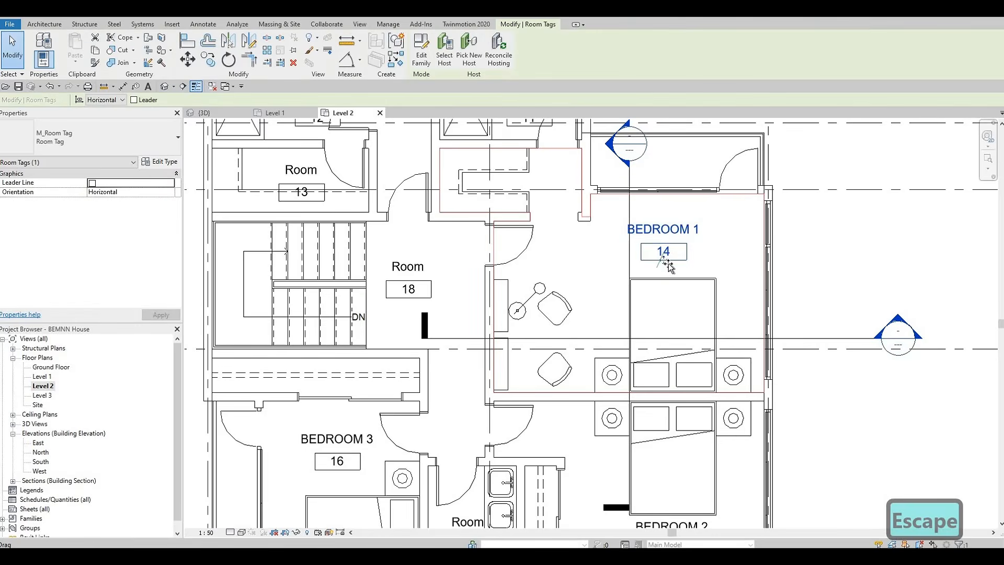
pyautogui.moveTo(665, 261); pyautogui.dragTo(604, 330)
# Move the stair hall room tag (18) upward
pyautogui.scroll(-1, 604, 334)
pyautogui.moveTo(465, 230); pyautogui.dragTo(475, 320, button='middle')
pyautogui.scroll(1, 403, 293)
pyautogui.moveTo(475, 384); pyautogui.dragTo(472, 347, button='middle')
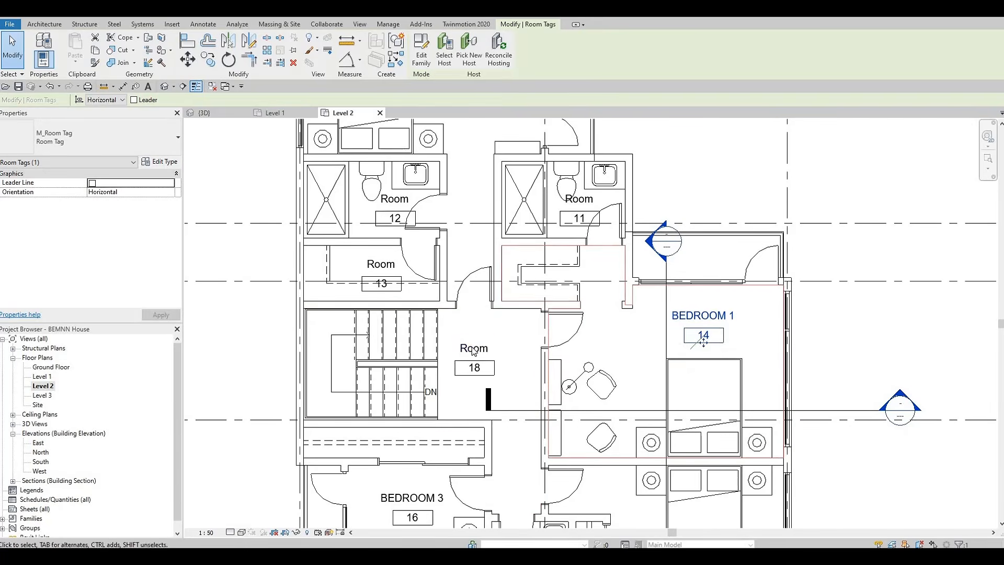
# Rename the stair hall room 18 tag as COORIDOR
pyautogui.click(472, 348)
pyautogui.click(473, 347)
pyautogui.write('co')
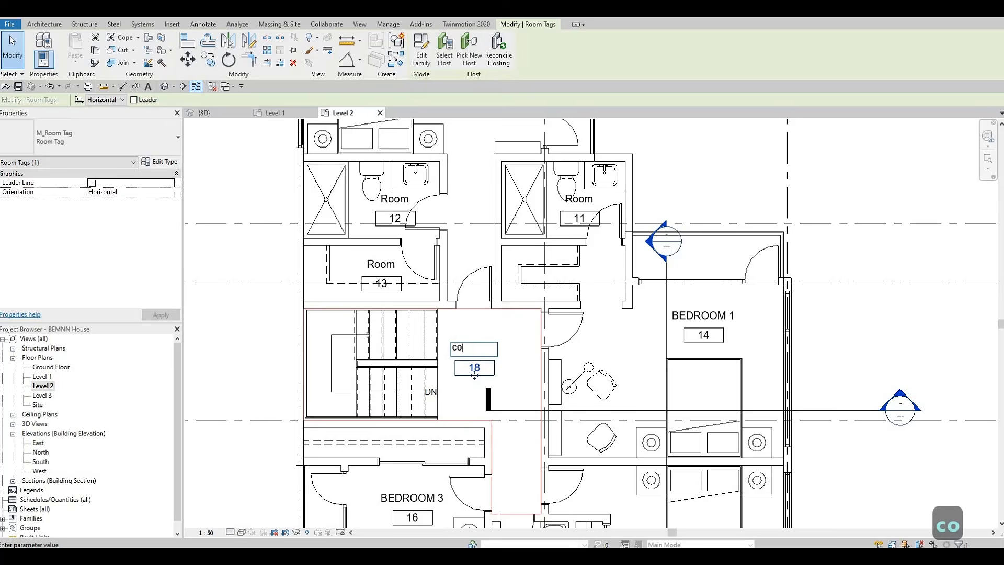
pyautogui.write('oridor')
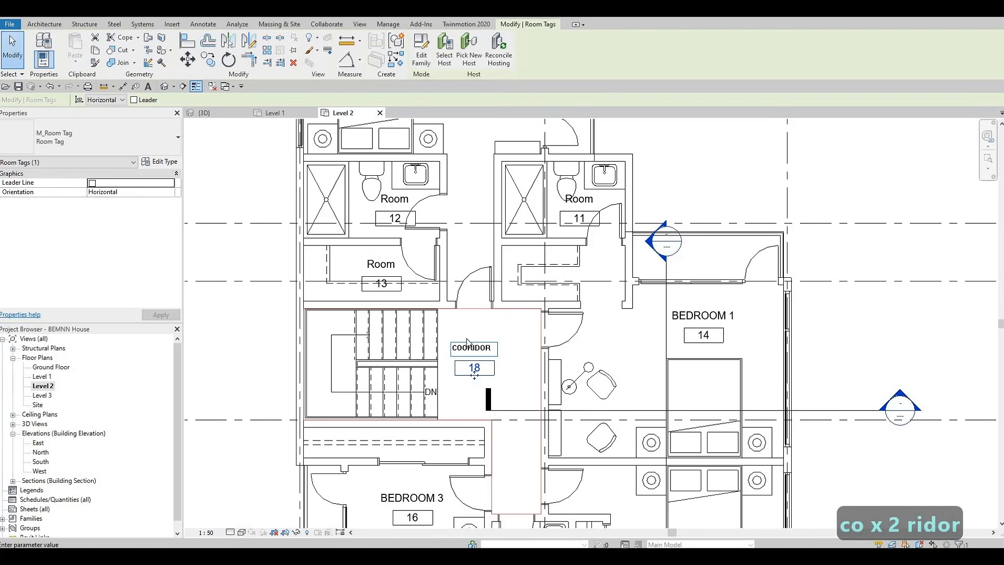
pyautogui.click(406, 293)
pyautogui.press('Escape')
# Rename room 13 as W.I.C through its tag
pyautogui.click(391, 263)
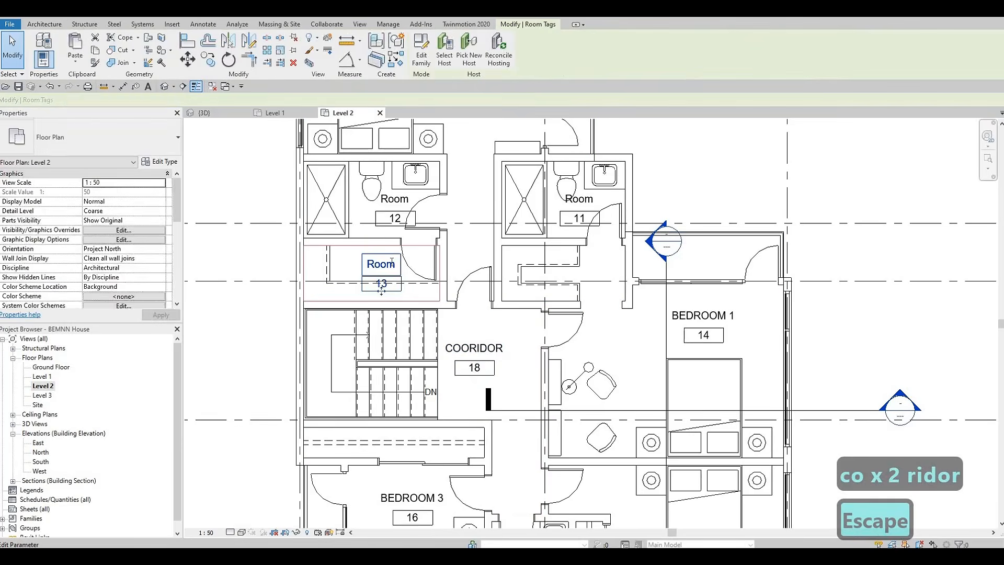
pyautogui.click(392, 263)
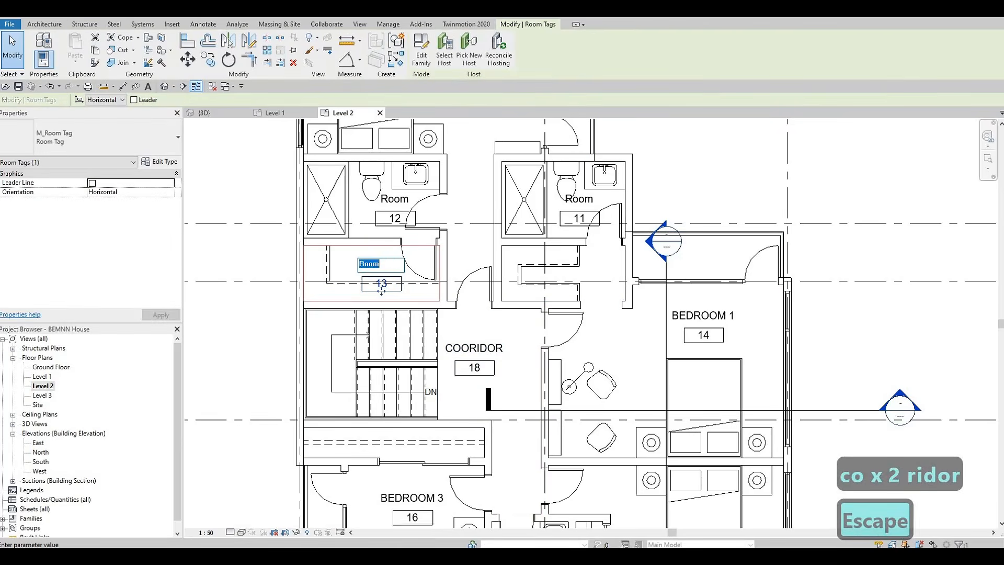
pyautogui.write('W.I.')
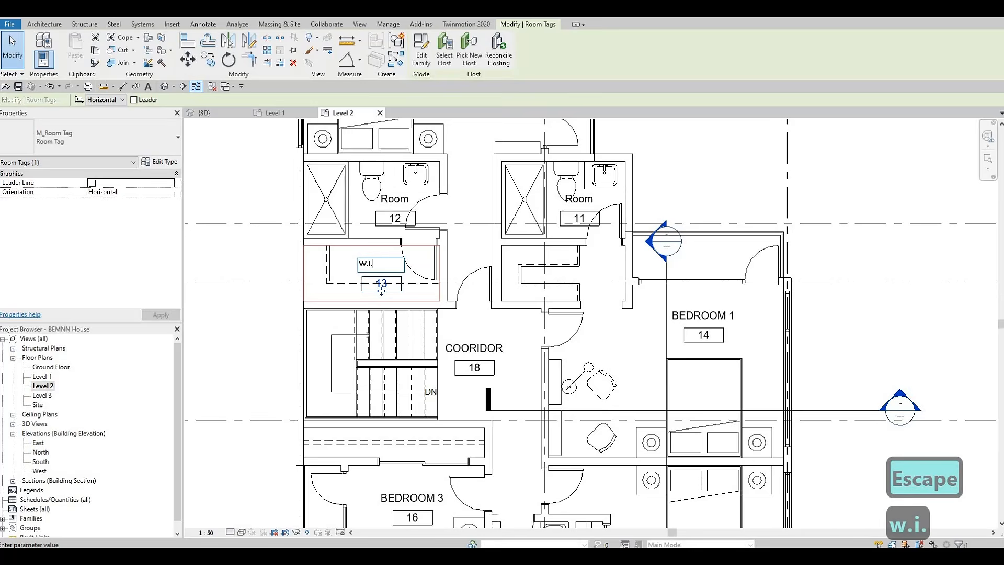
pyautogui.write('C')
pyautogui.click(455, 276)
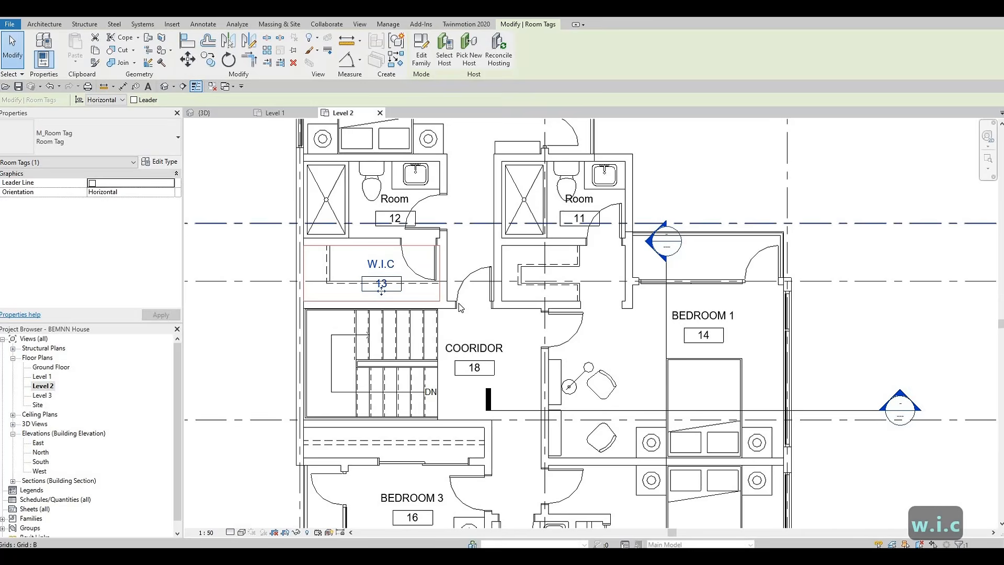
# Rename room 10 at the top of the plan as MASTERS
pyautogui.moveTo(443, 204); pyautogui.dragTo(456, 288, button='middle')
pyautogui.moveTo(460, 139); pyautogui.dragTo(462, 266, button='middle')
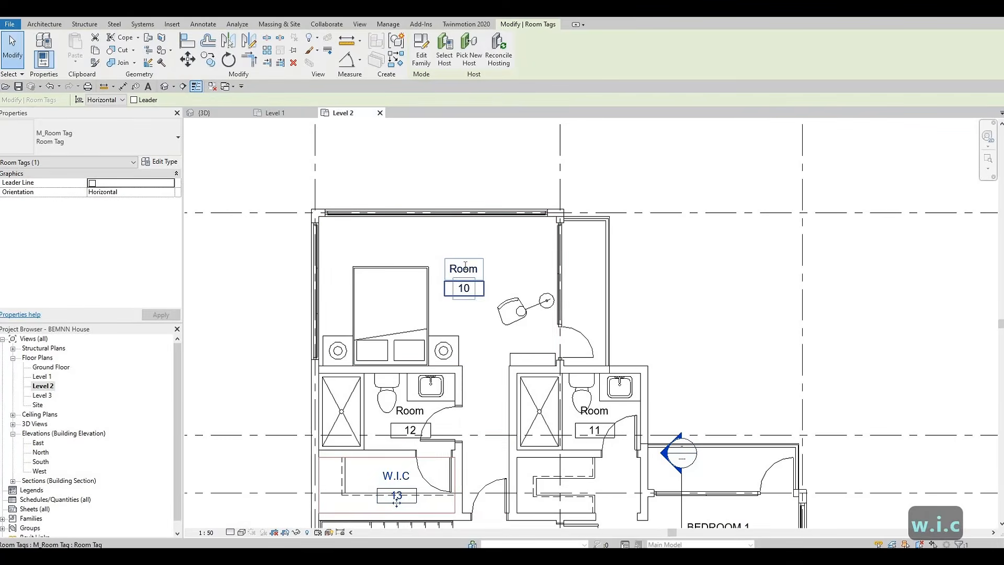
pyautogui.click(465, 265)
pyautogui.write('MASTERS')
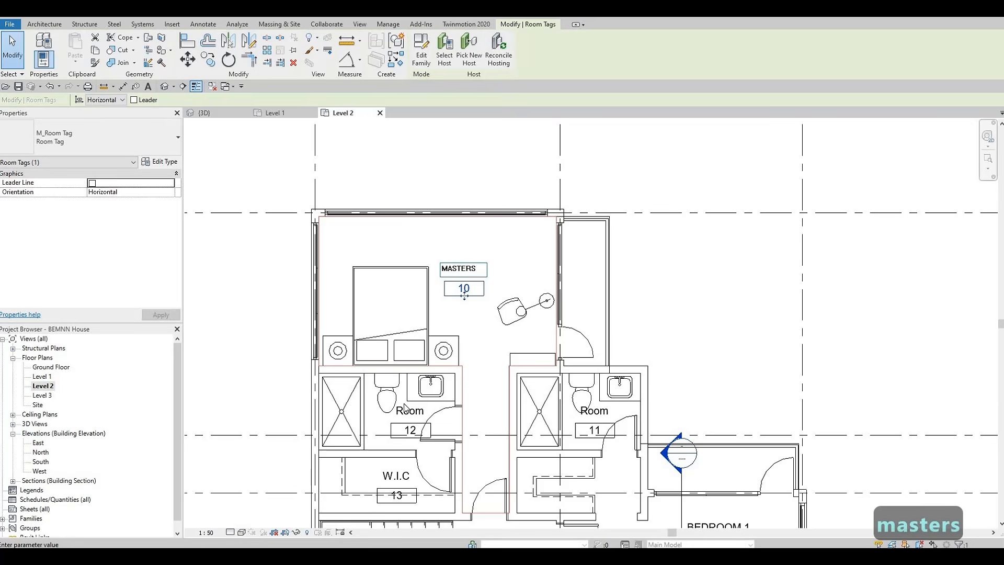
pyautogui.click(404, 404)
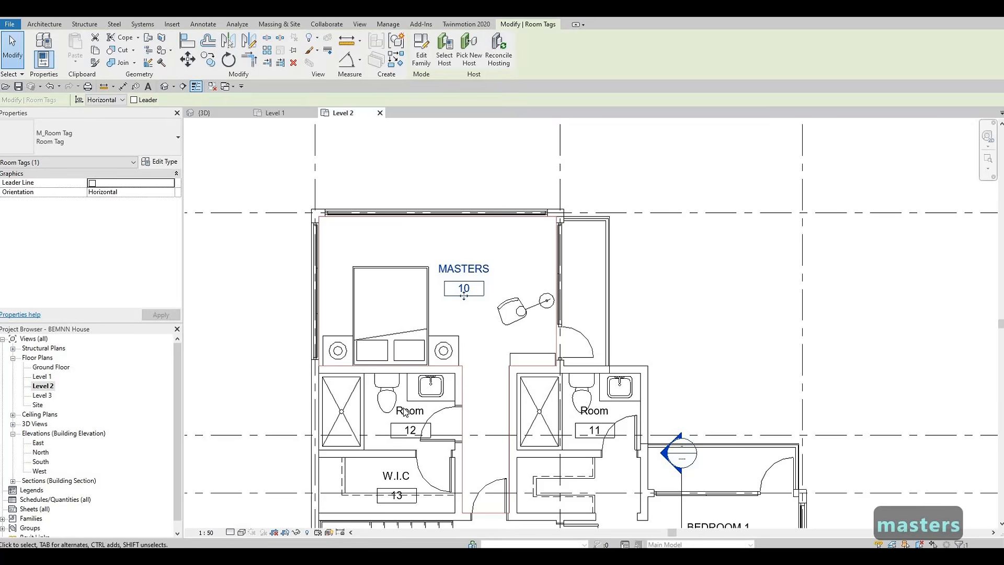
# Rename room 12 below the master bedroom as ENSUITE 1
pyautogui.click(406, 410)
pyautogui.click(406, 410)
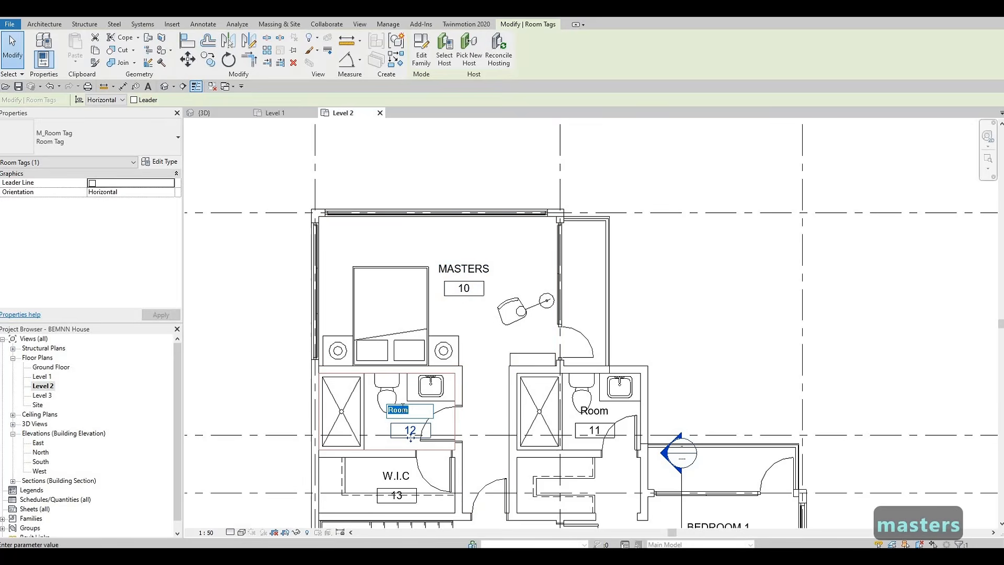
pyautogui.write('EN')
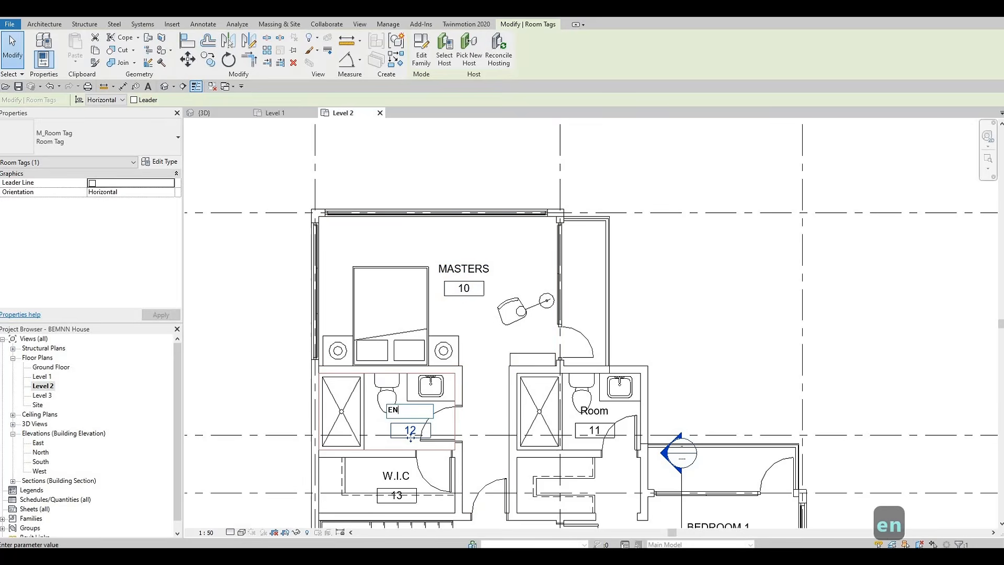
pyautogui.write('SUITE 1')
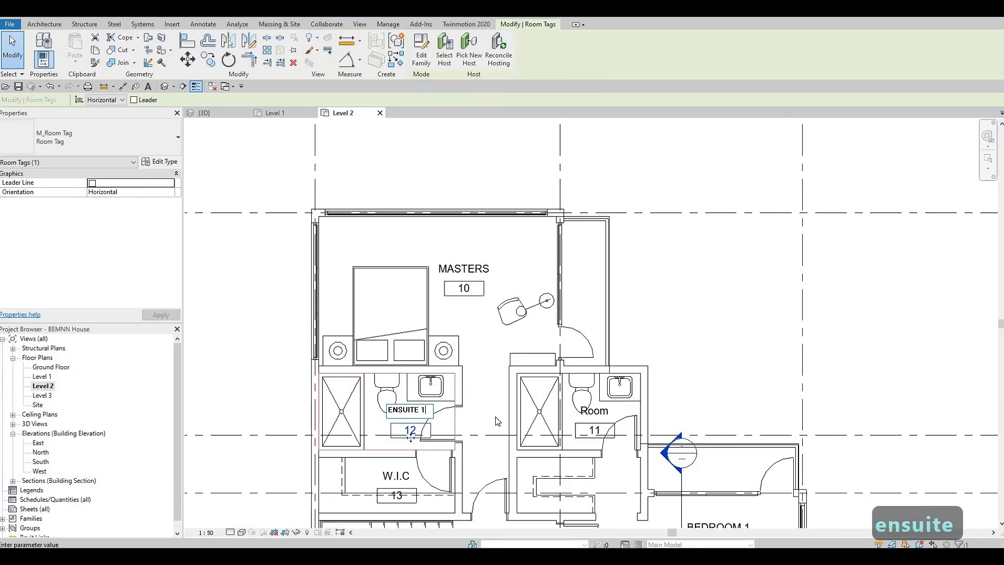
pyautogui.click(586, 418)
# Rename room 11 beside it as ENSUITE 2
pyautogui.press('Escape')
pyautogui.click(601, 411)
pyautogui.doubleClick(601, 411)
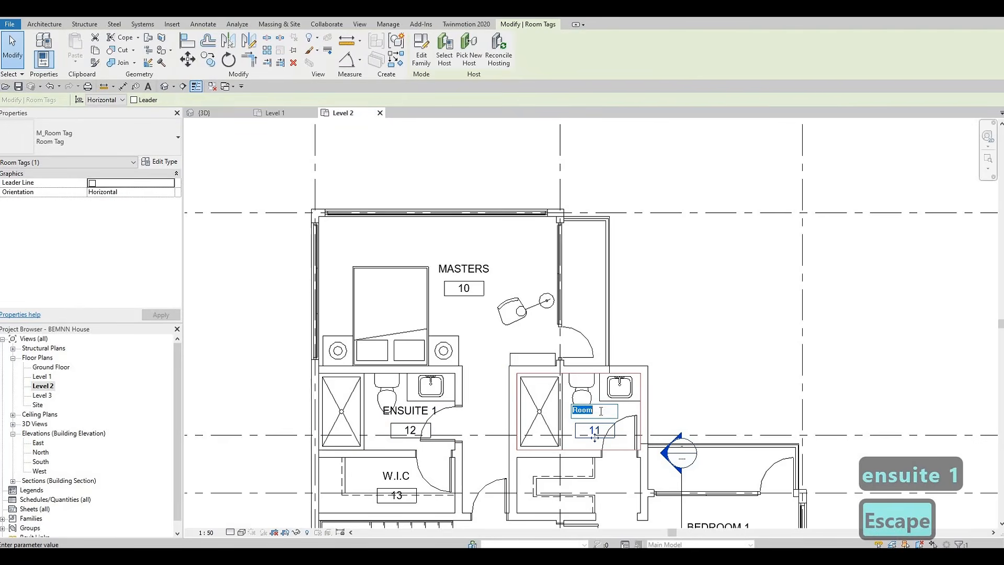
pyautogui.write('ENSUIT')
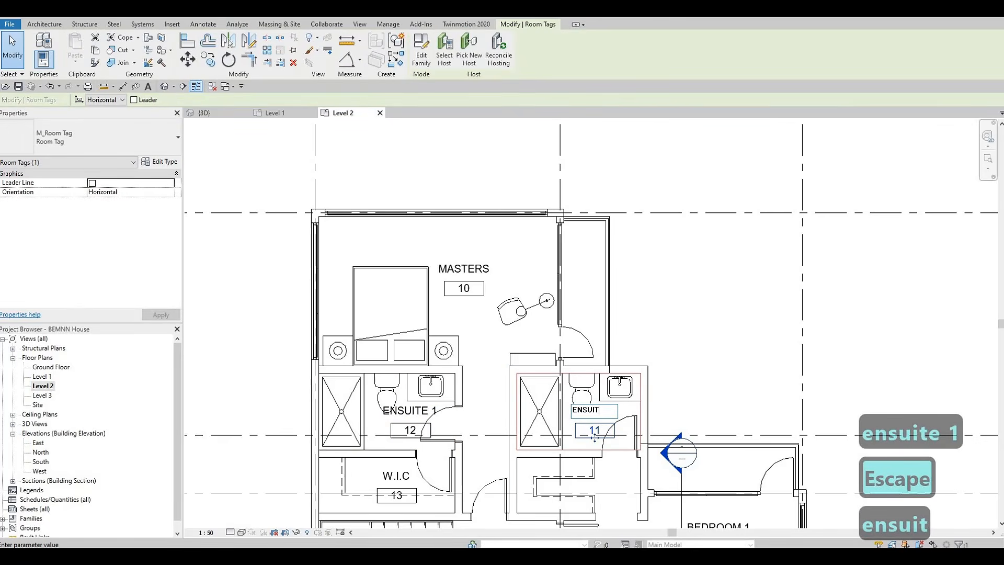
pyautogui.write('E 2')
pyautogui.click(630, 489)
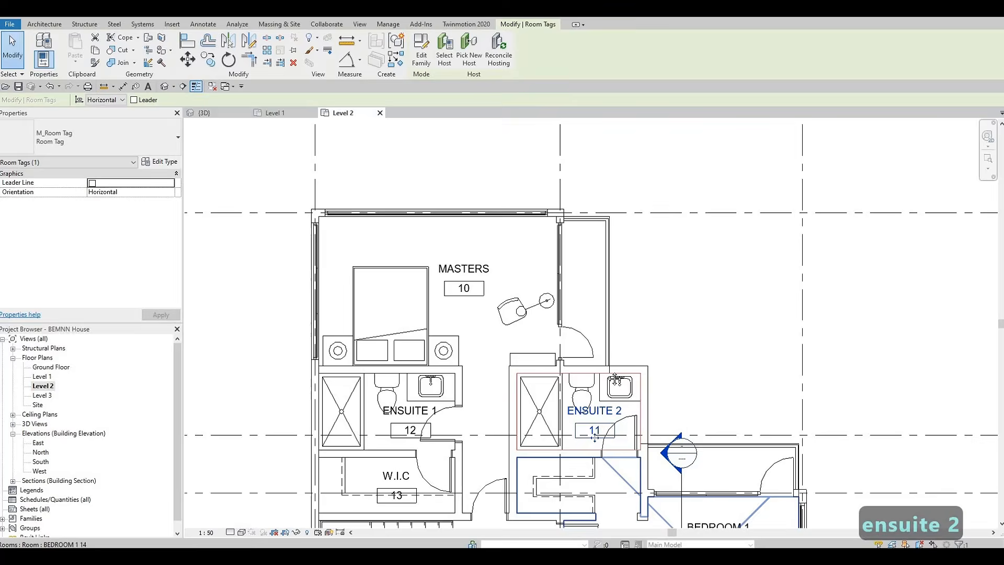
pyautogui.moveTo(576, 495); pyautogui.dragTo(551, 318, button='middle')
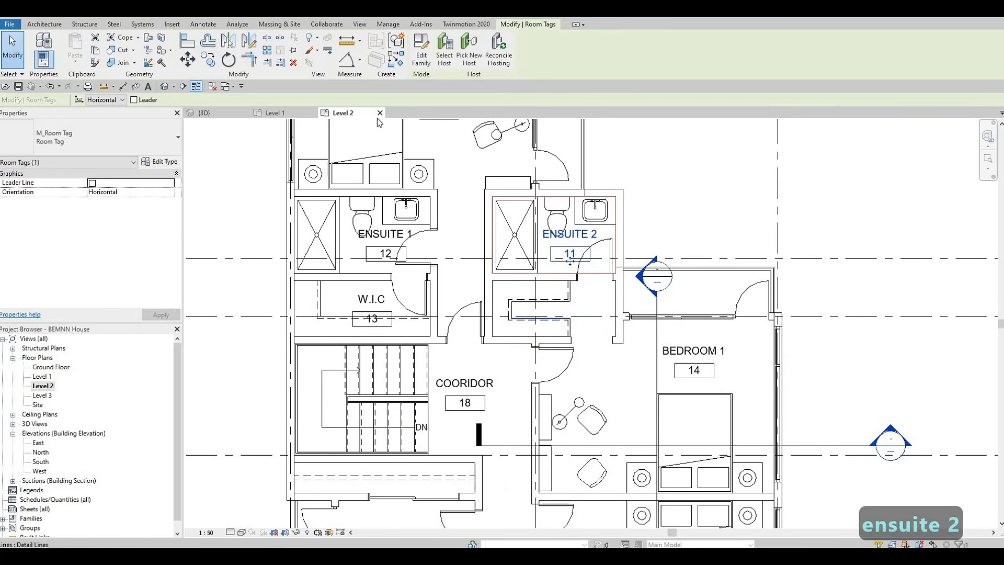
pyautogui.press('Escape')
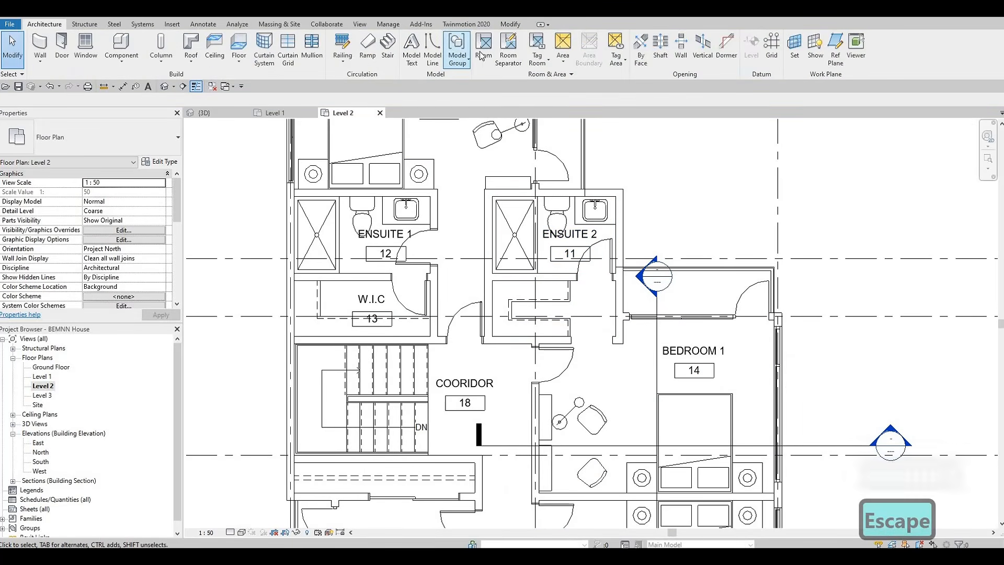
pyautogui.press('r')
pyautogui.press('s')
pyautogui.scroll(4, 575, 346)
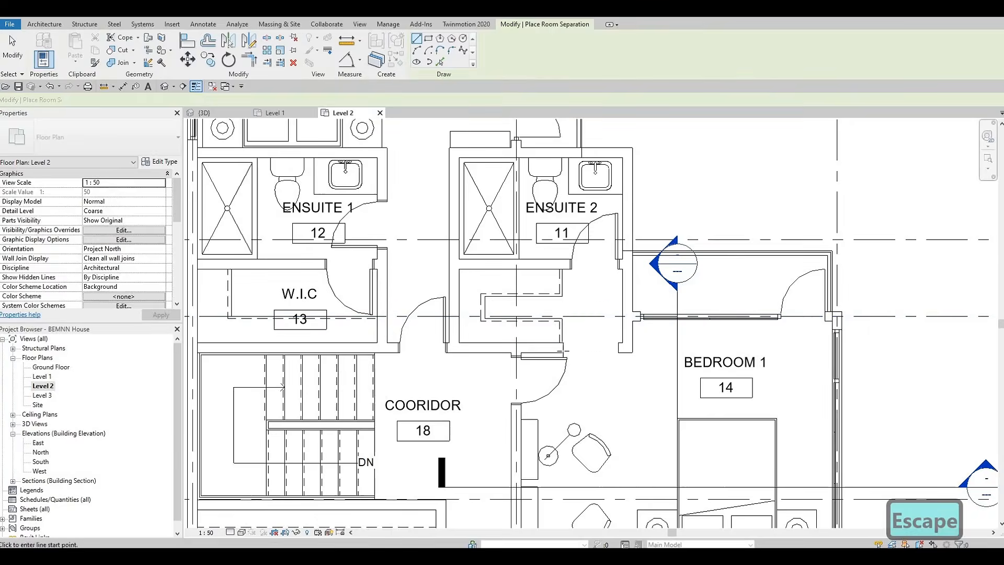
pyautogui.click(572, 345)
pyautogui.press('Escape')
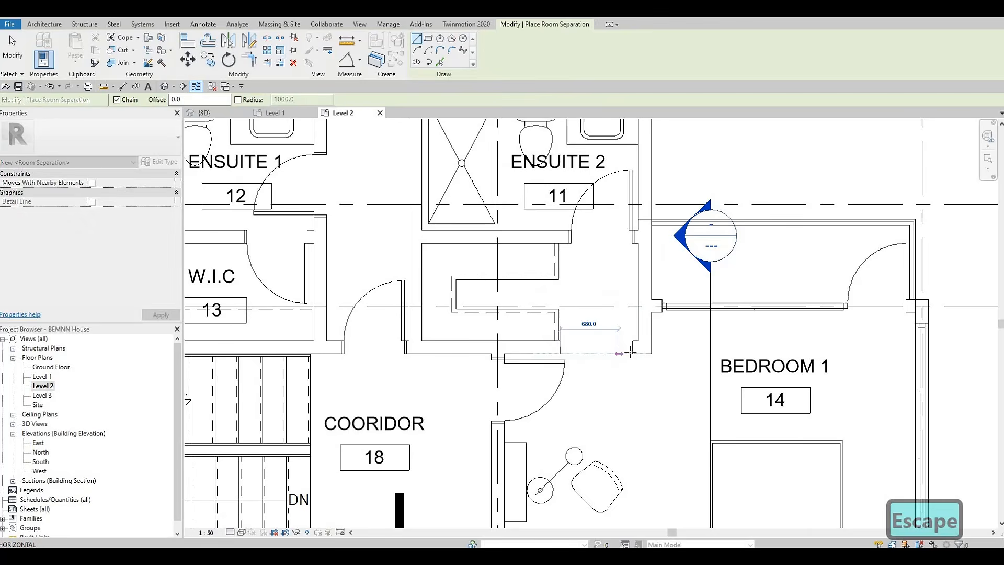
pyautogui.press('Escape')
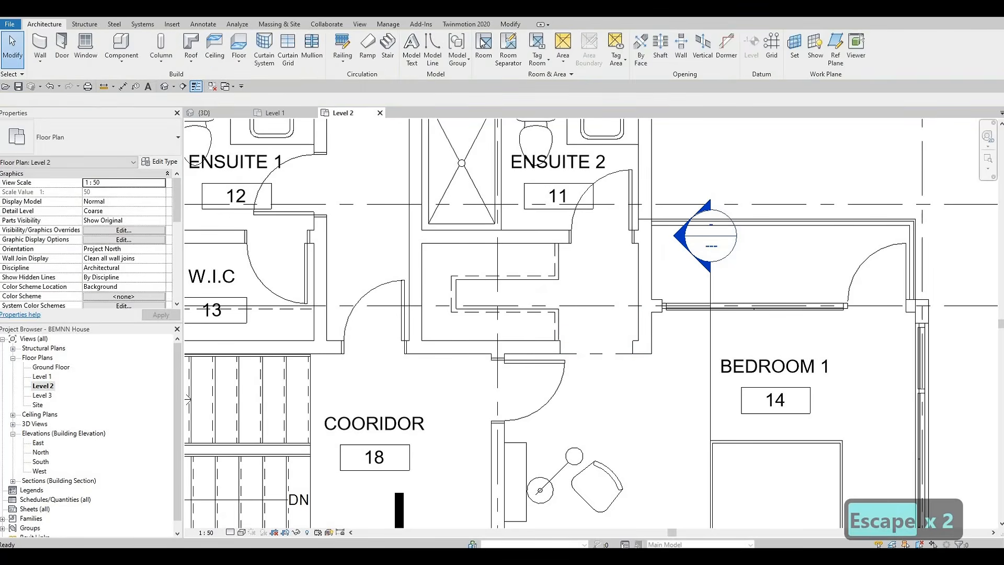
# Place a new room in the closet space below ENSUITE 2
pyautogui.click(482, 43)
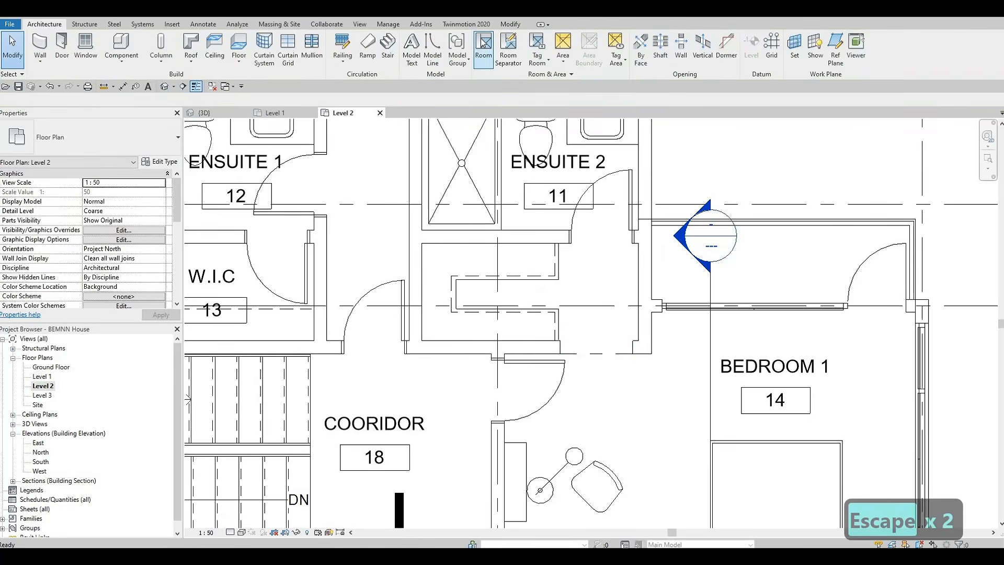
pyautogui.click(591, 269)
pyautogui.press('Escape')
pyautogui.press('Escape')
# Rename the new room 19 as W.I.C. through its tag
pyautogui.click(590, 264)
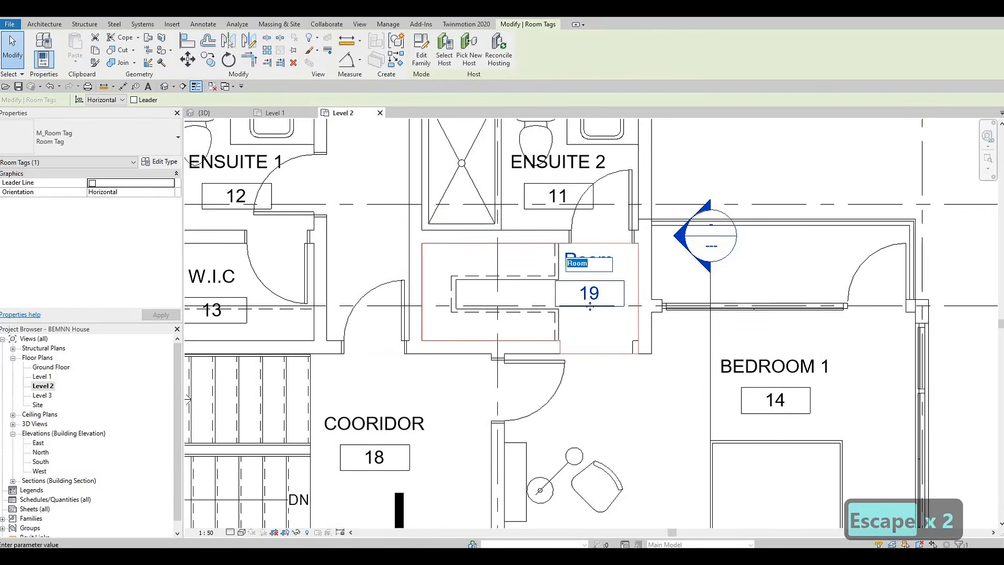
pyautogui.write('W.I.')
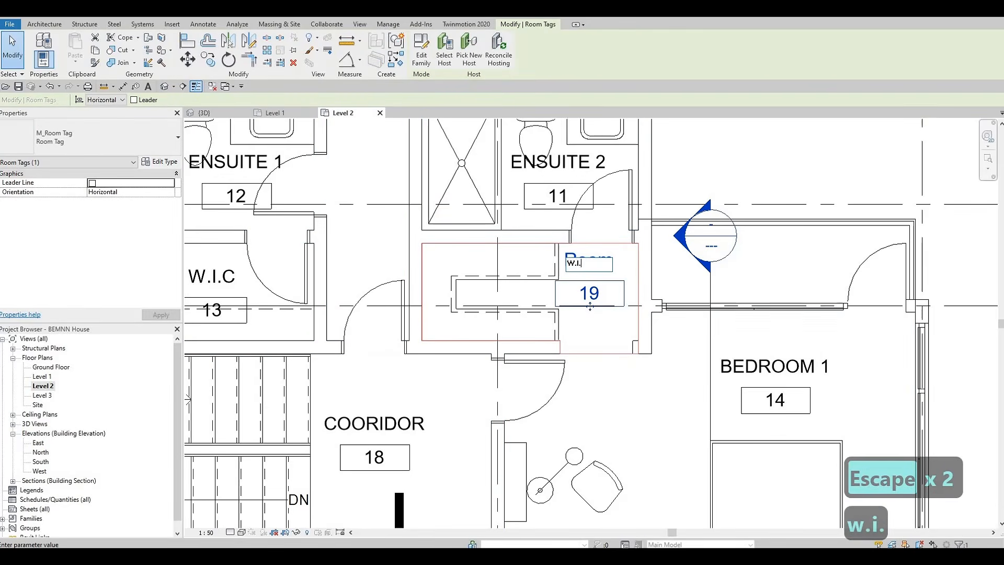
pyautogui.write('C.')
pyautogui.press('Return')
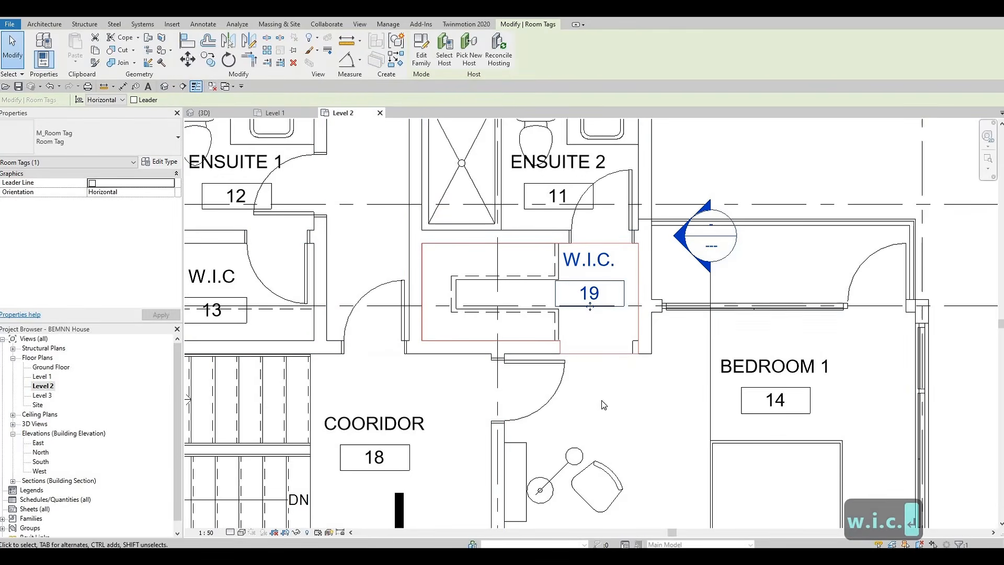
# Rename room 17 between BEDROOM 3 and BEDROOM 2 as BATHROOM
pyautogui.scroll(-1, 605, 349)
pyautogui.press('Escape')
pyautogui.scroll(-2, 664, 209)
pyautogui.moveTo(602, 491); pyautogui.dragTo(675, 221, button='middle')
pyautogui.scroll(-2, 675, 221)
pyautogui.moveTo(644, 385); pyautogui.dragTo(643, 404, button='middle')
pyautogui.moveTo(673, 241); pyautogui.dragTo(664, 267, button='middle')
pyautogui.scroll(1, 675, 354)
pyautogui.scroll(2, 594, 375)
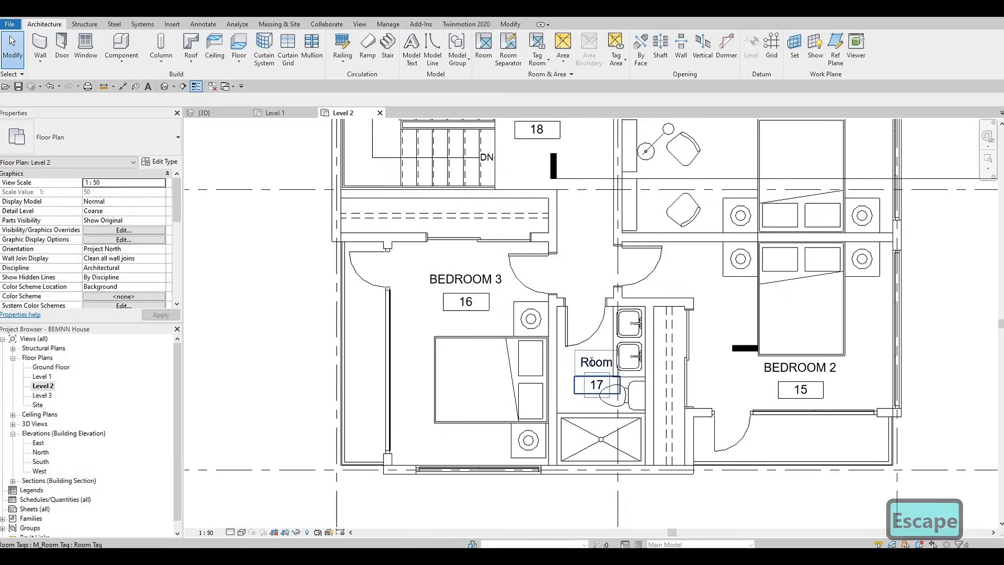
pyautogui.click(597, 391)
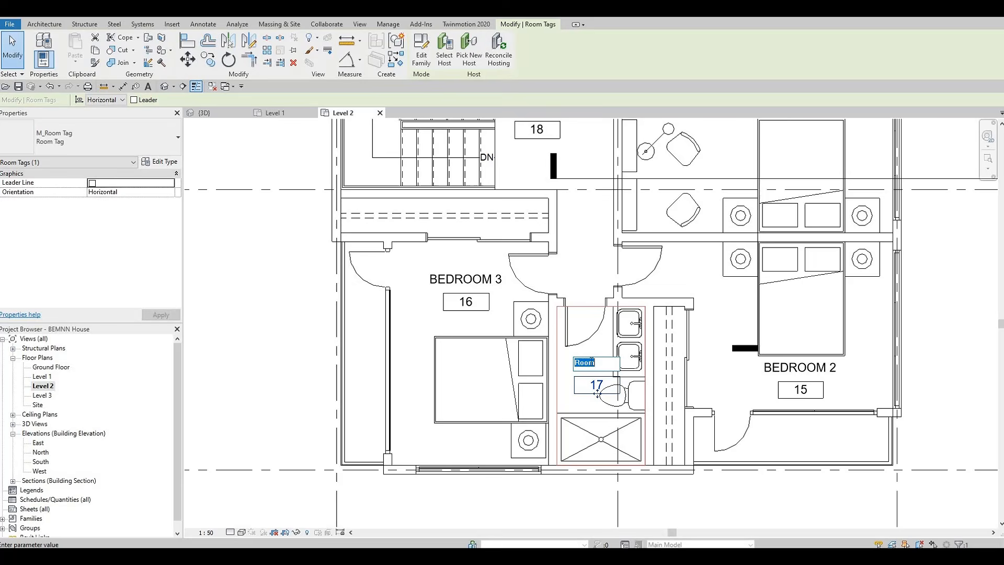
pyautogui.write('bathroom')
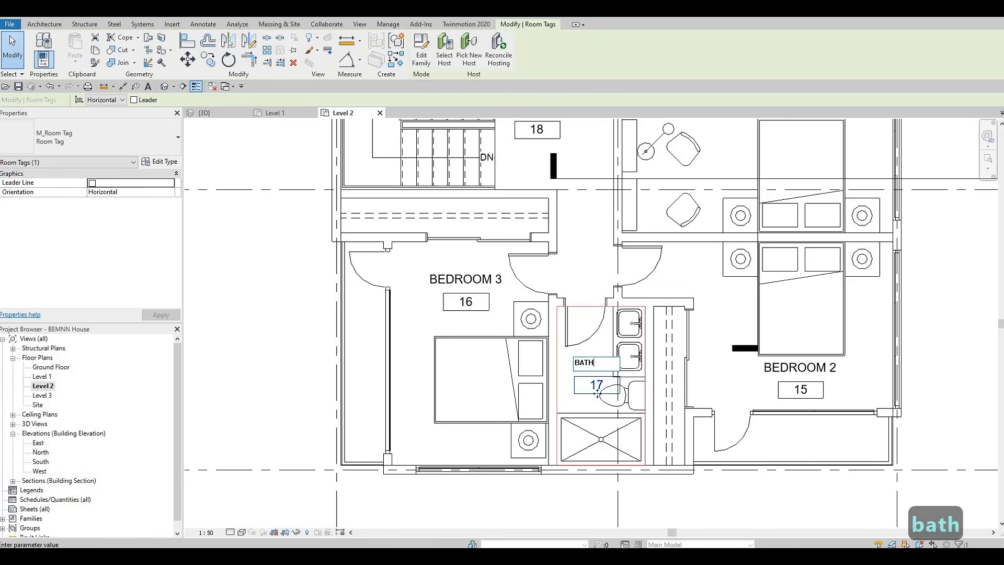
pyautogui.click(591, 269)
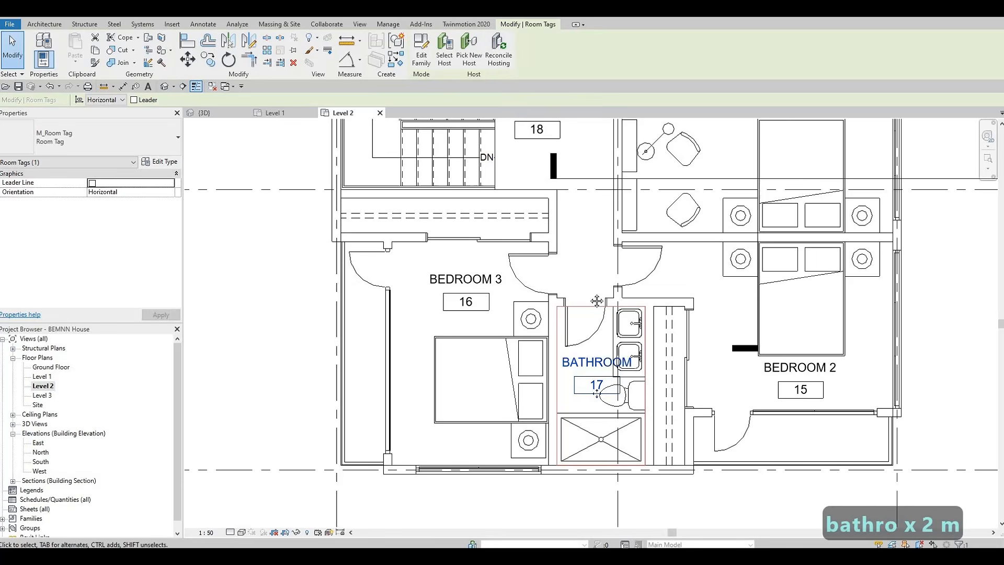
# Review the named room tags across the whole Level 2 plan
pyautogui.press('Escape')
pyautogui.scroll(-3, 596, 331)
pyautogui.moveTo(598, 268); pyautogui.dragTo(607, 423, button='middle')
pyautogui.moveTo(581, 256); pyautogui.dragTo(517, 190, button='middle')
pyautogui.moveTo(556, 409); pyautogui.dragTo(560, 333, button='middle')
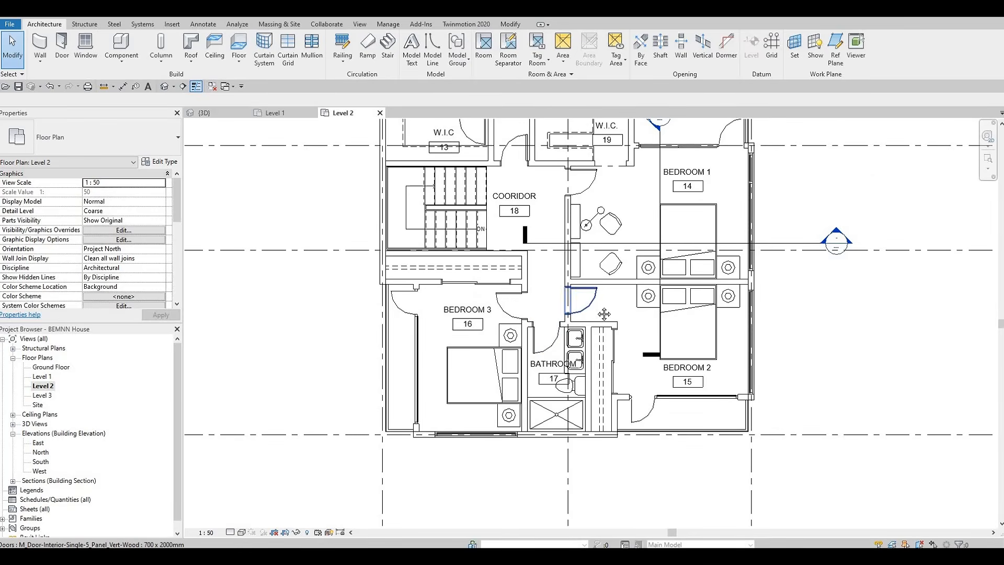
pyautogui.moveTo(501, 250); pyautogui.dragTo(528, 294, button='middle')
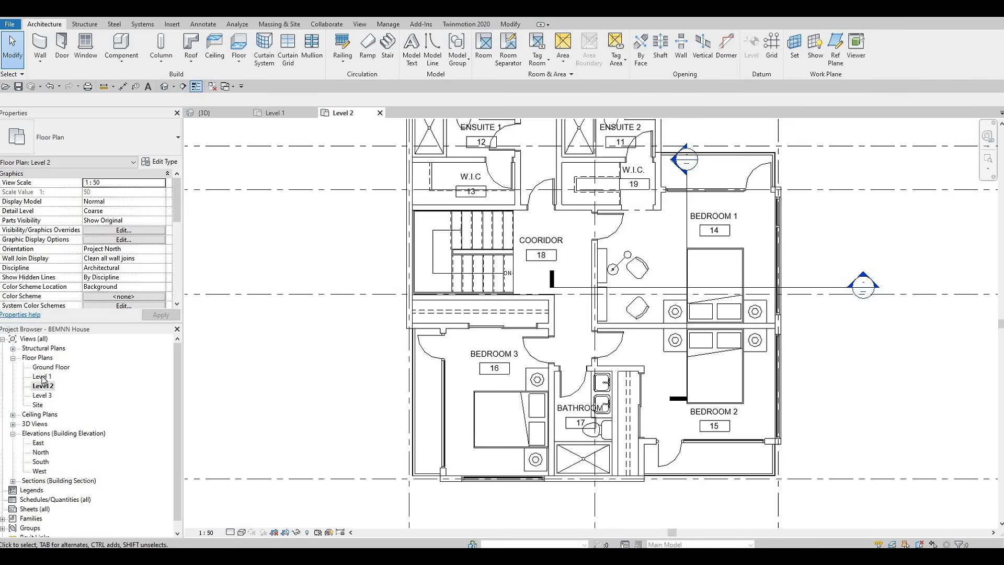
# Open the Ground Floor plan and start a new floor similar to the FLOOR 3 slab beside the kitchen
pyautogui.click(204, 113)
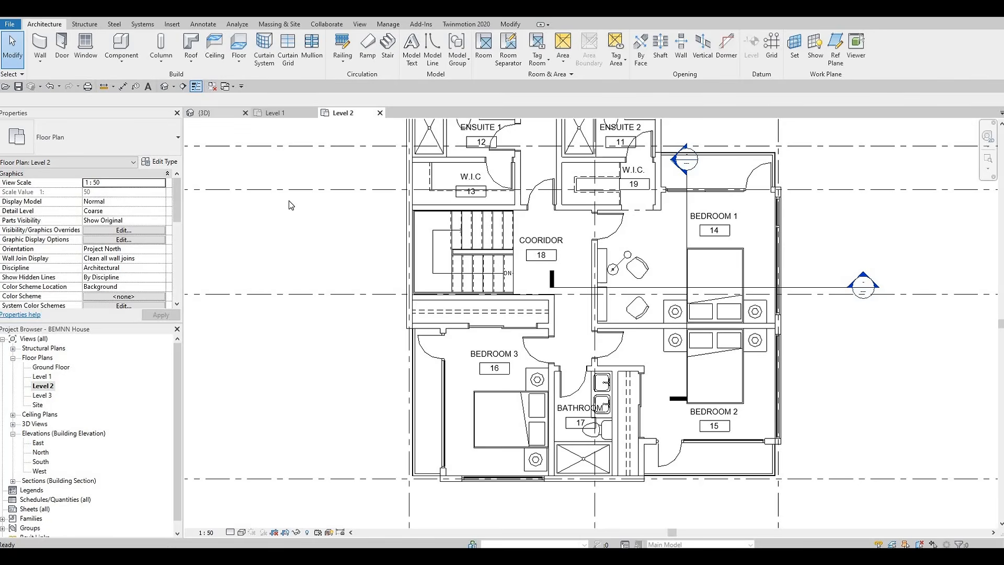
pyautogui.keyDown('shift'); pyautogui.moveTo(267, 373); pyautogui.dragTo(626, 338, button='middle'); pyautogui.keyUp('shift')
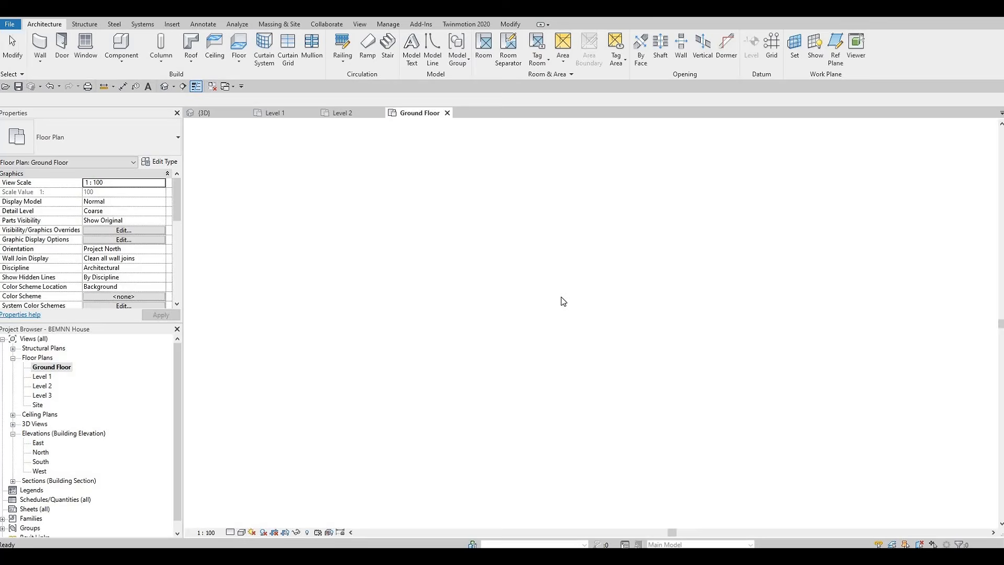
pyautogui.moveTo(586, 326); pyautogui.dragTo(467, 312, button='middle')
pyautogui.scroll(2, 473, 308)
pyautogui.scroll(1, 473, 307)
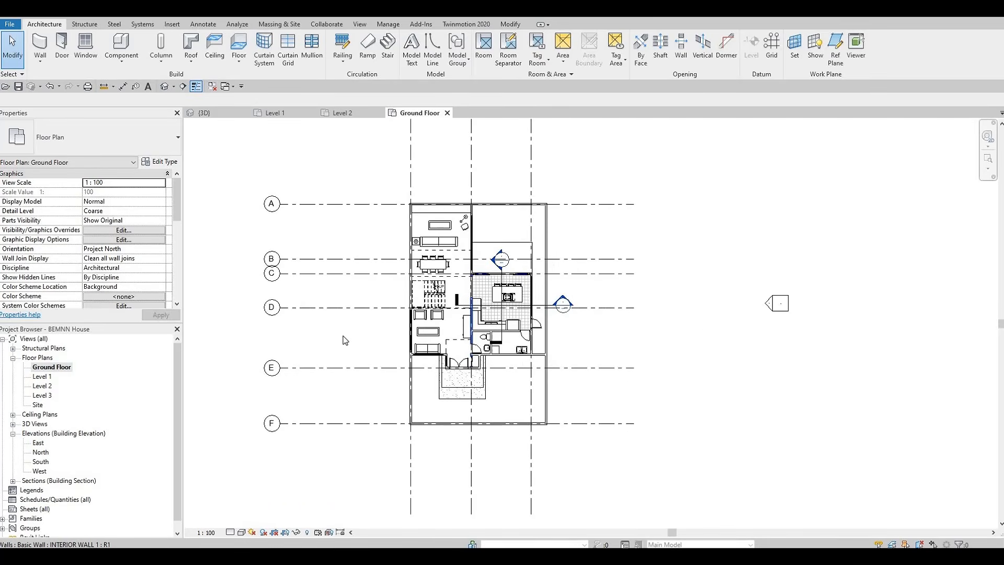
pyautogui.moveTo(319, 334); pyautogui.dragTo(325, 307, button='middle')
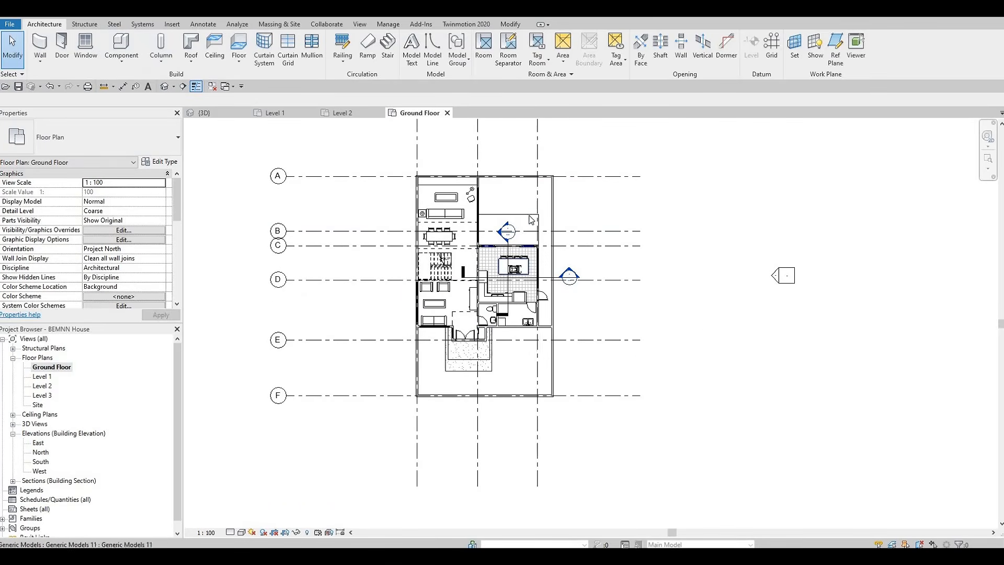
pyautogui.press('Tab')
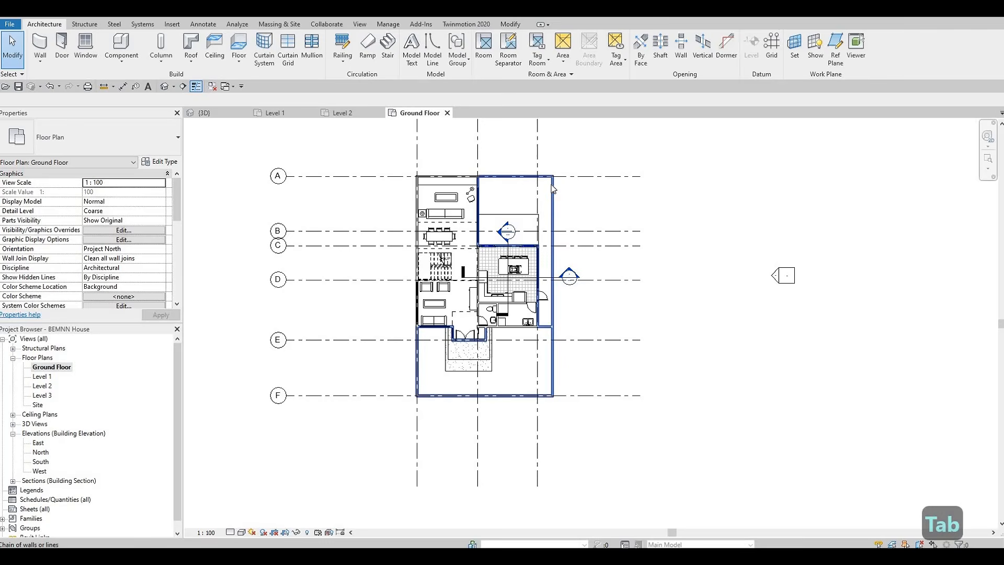
pyautogui.press('Tab')
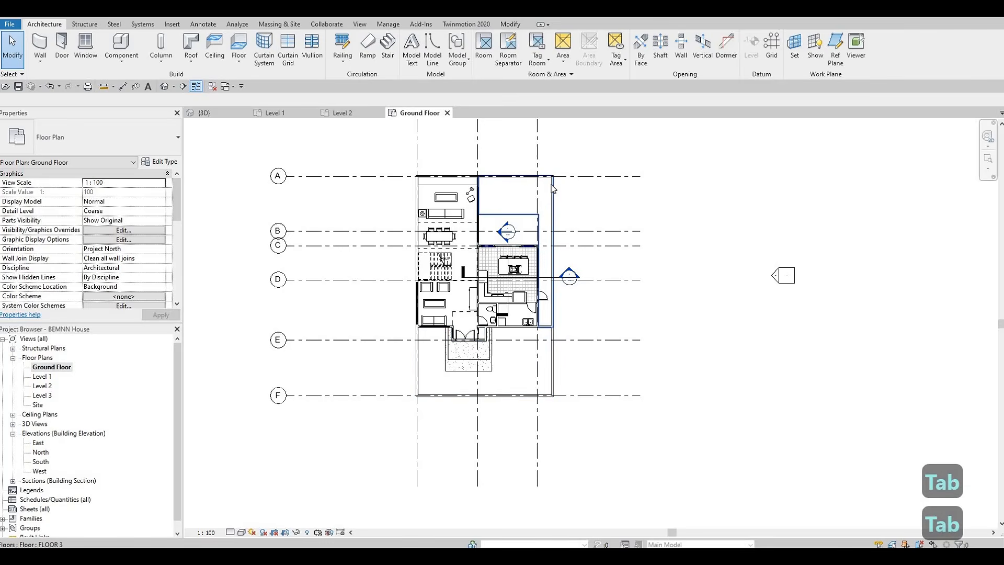
pyautogui.scroll(3, 554, 190)
pyautogui.click(553, 190)
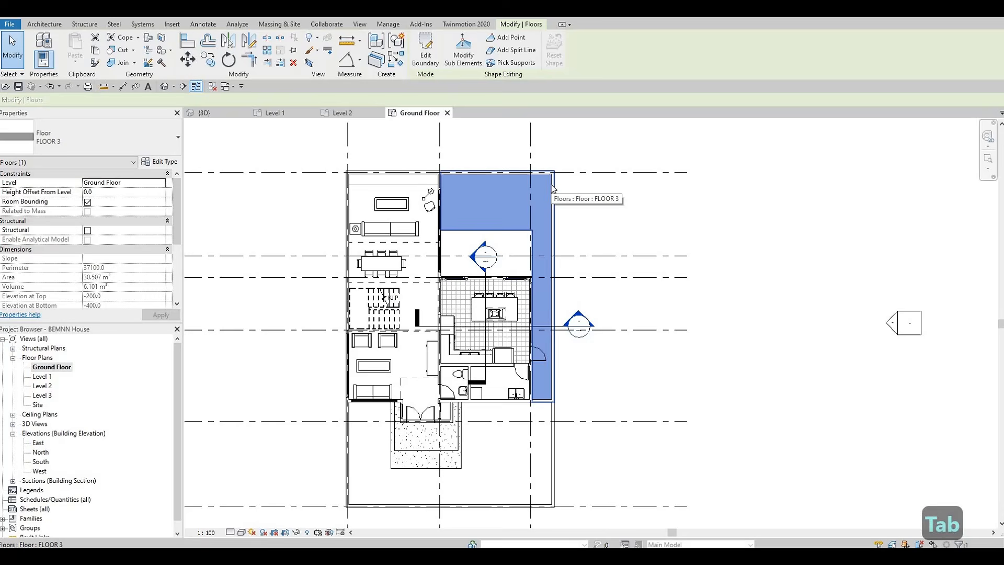
pyautogui.press('c')
pyautogui.press('s')
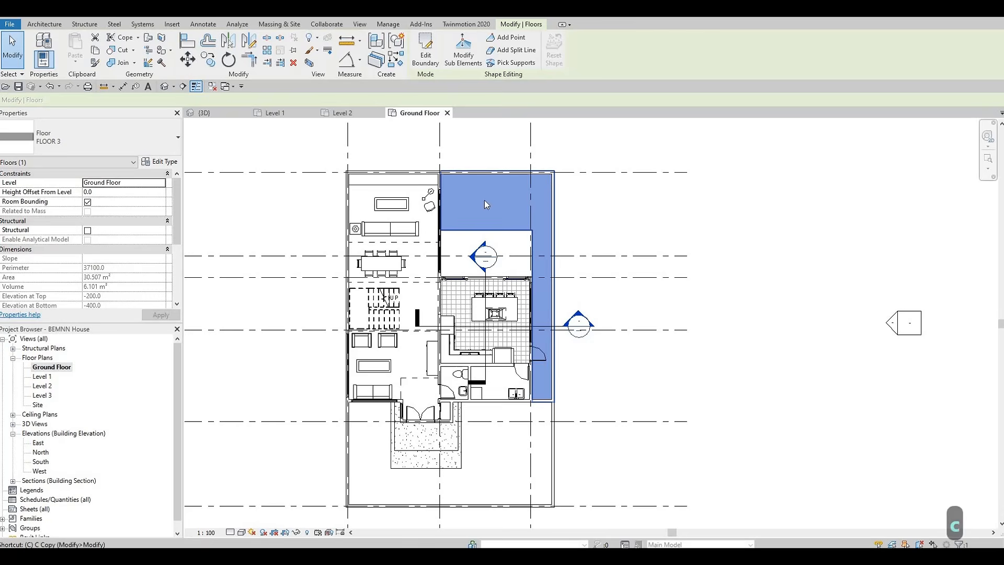
# Sketch a rectangular floor boundary about 53700 by 29480 mm enclosing the whole house
pyautogui.scroll(-2, 484, 202)
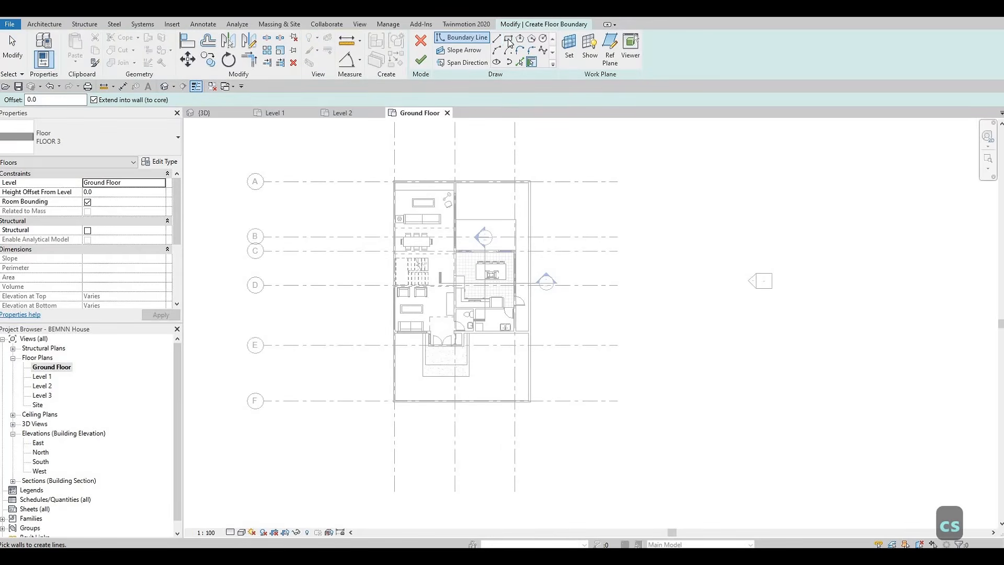
pyautogui.moveTo(573, 343); pyautogui.dragTo(812, 347, button='middle')
pyautogui.moveTo(489, 271); pyautogui.dragTo(403, 282, button='middle')
pyautogui.scroll(-1, 405, 285)
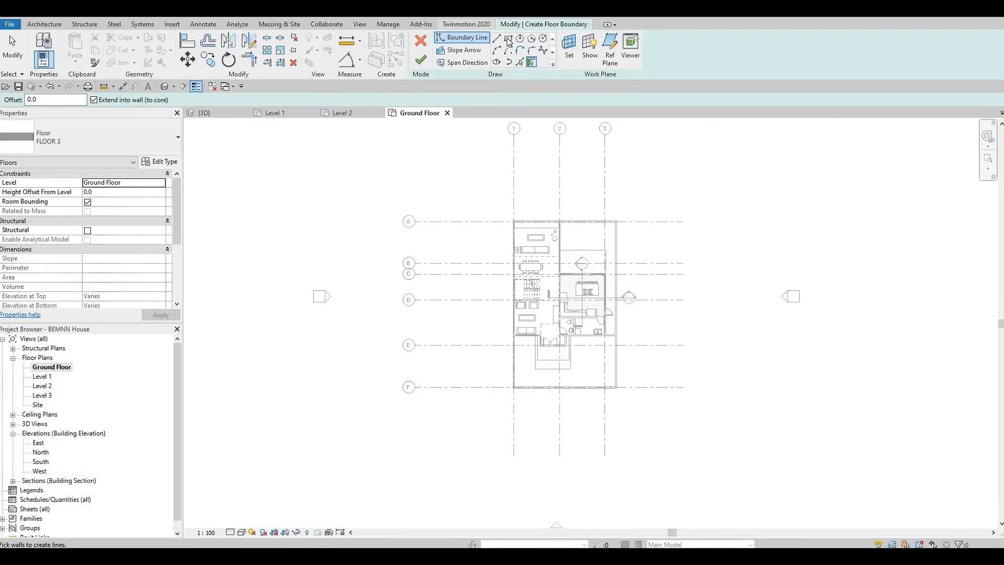
pyautogui.click(508, 41)
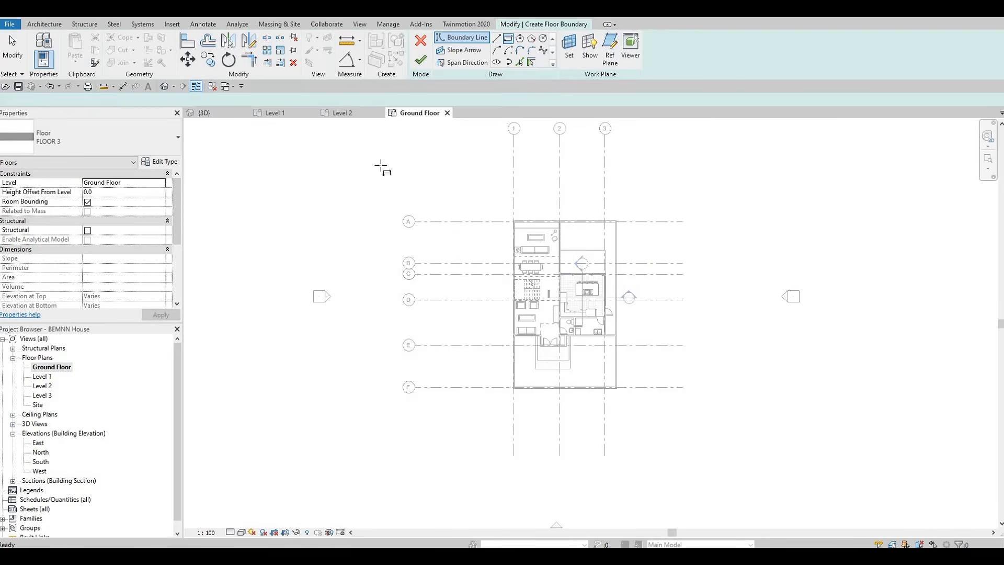
pyautogui.scroll(-1, 364, 149)
pyautogui.click(351, 139)
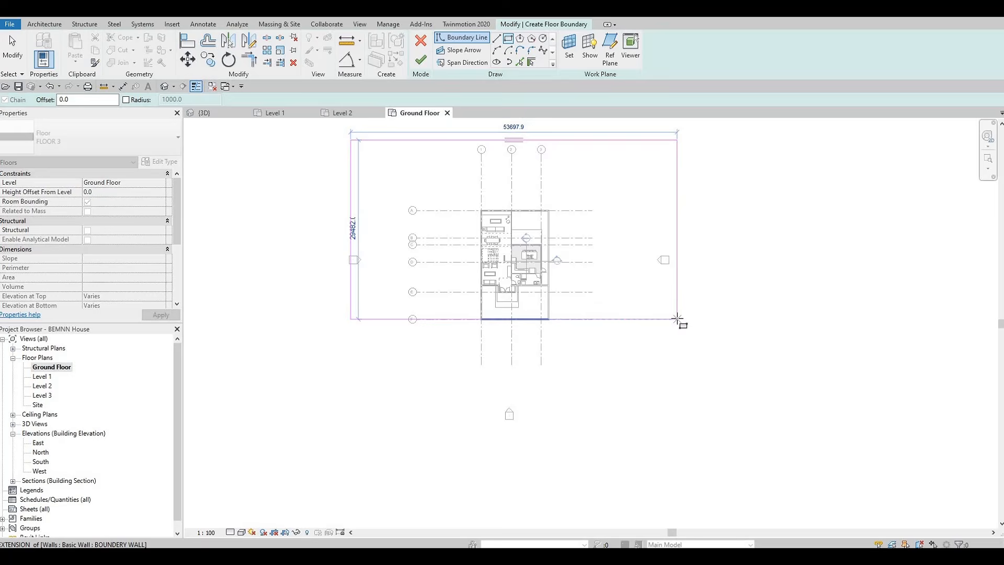
pyautogui.scroll(3, 617, 325)
pyautogui.click(615, 323)
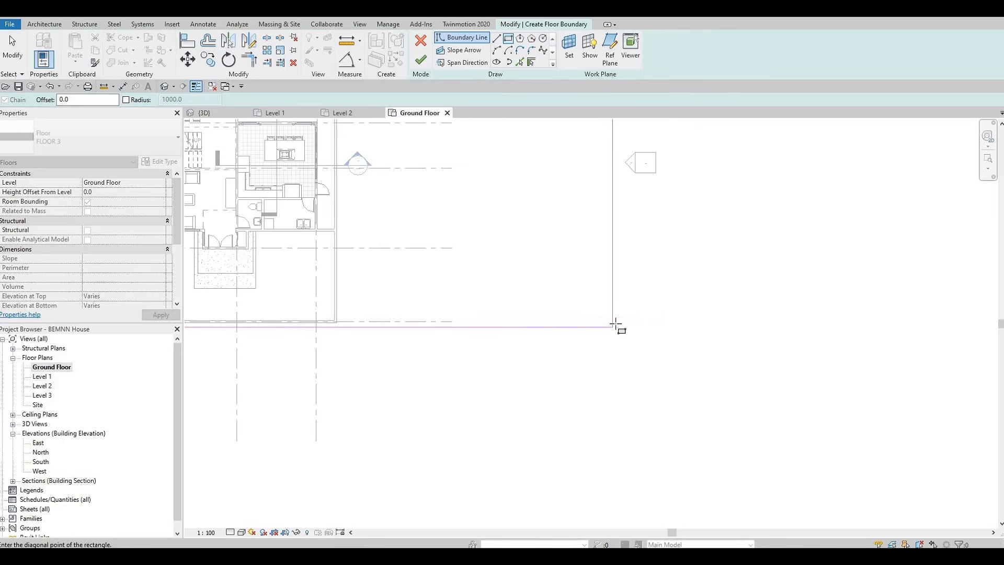
pyautogui.moveTo(454, 325); pyautogui.dragTo(883, 303, button='middle')
pyautogui.scroll(1, 597, 302)
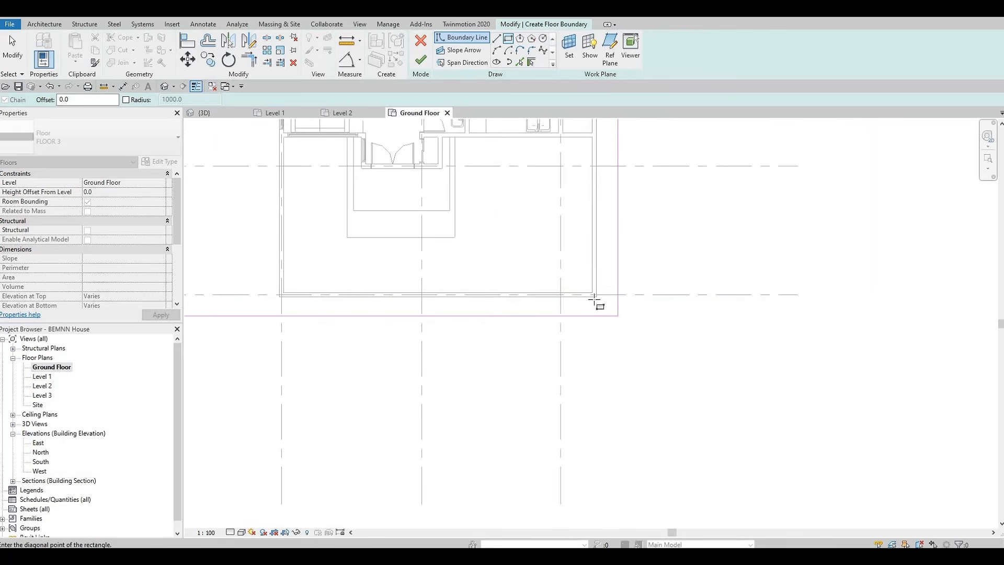
pyautogui.press('Escape')
pyautogui.scroll(-5, 522, 320)
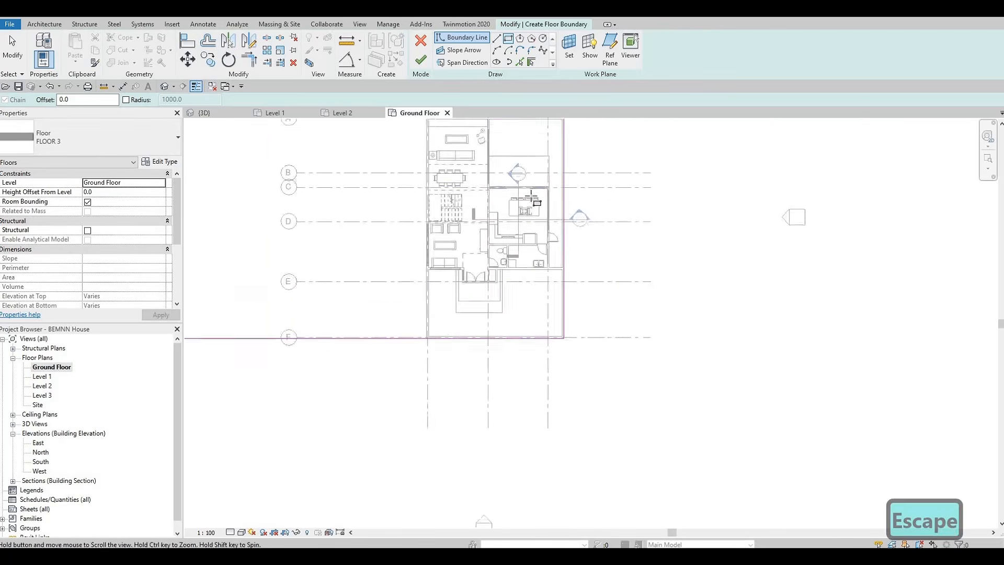
pyautogui.press('Escape')
pyautogui.press('Escape')
# Stretch the rectangle's right and left edges outward, to about 36200 and 35000 mm beyond the house
pyautogui.click(527, 180)
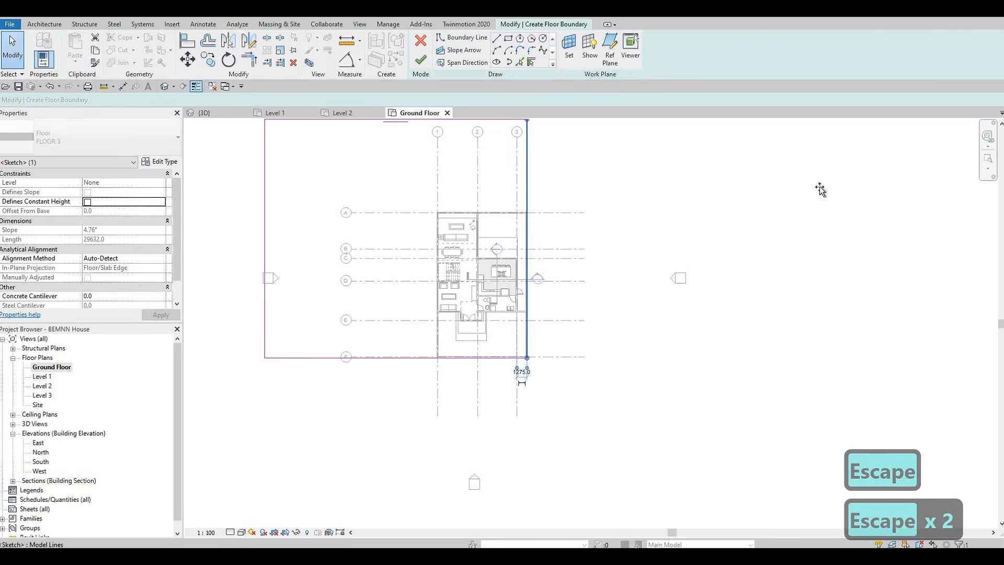
pyautogui.moveTo(527, 180); pyautogui.dragTo(818, 186)
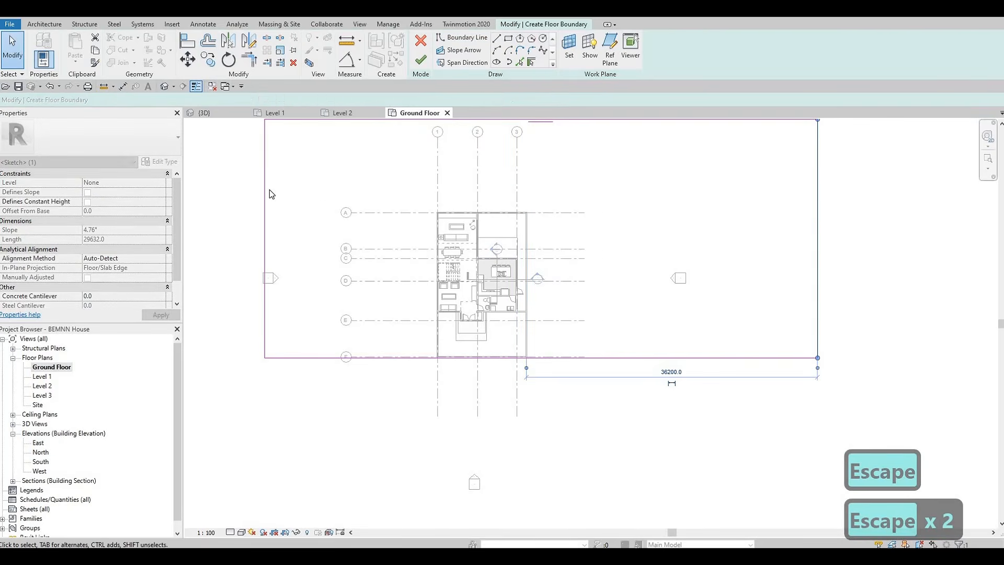
pyautogui.moveTo(265, 194); pyautogui.dragTo(195, 202)
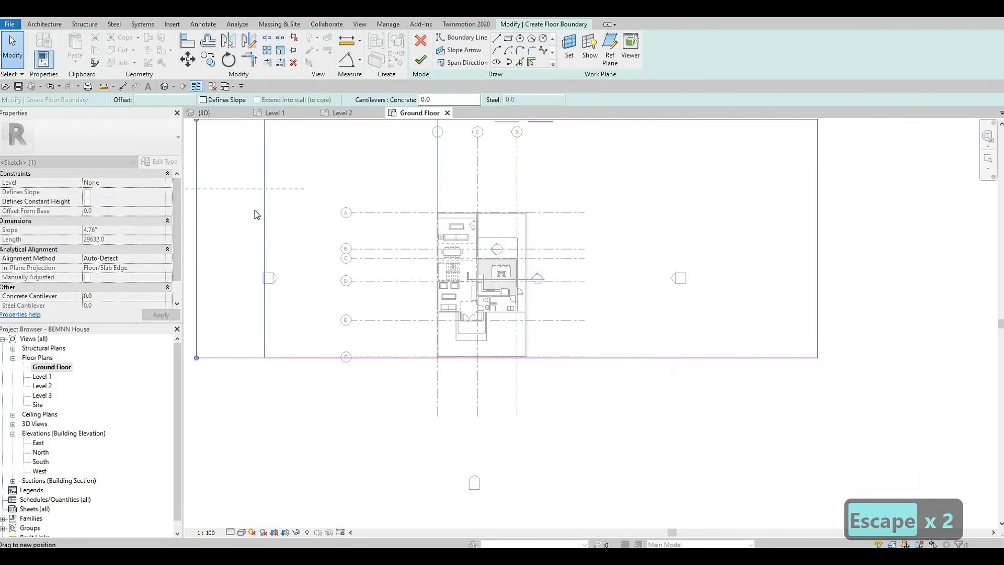
pyautogui.scroll(-2, 256, 210)
pyautogui.moveTo(274, 225); pyautogui.dragTo(410, 231, button='middle')
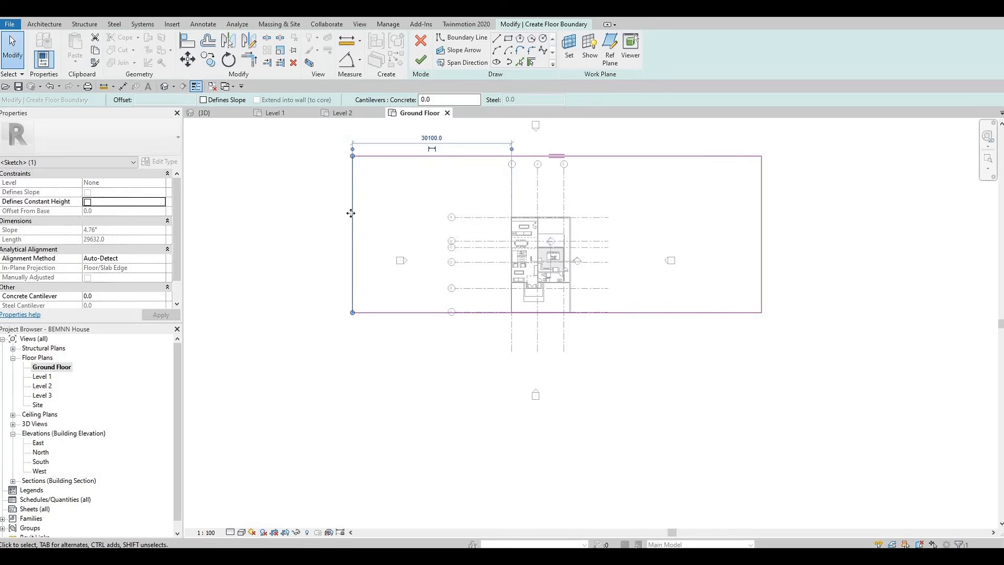
pyautogui.moveTo(350, 213); pyautogui.dragTo(326, 209)
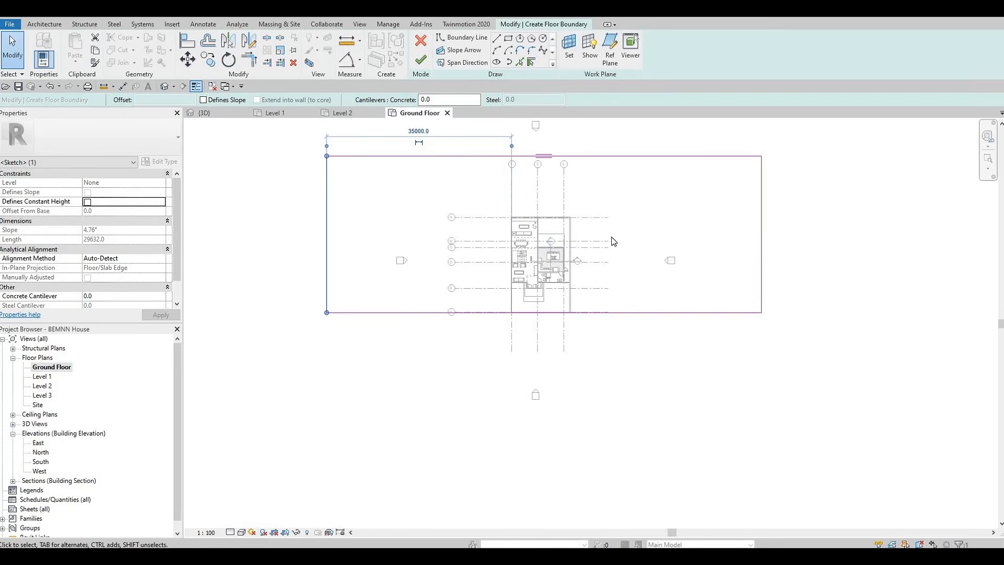
pyautogui.scroll(1, 665, 249)
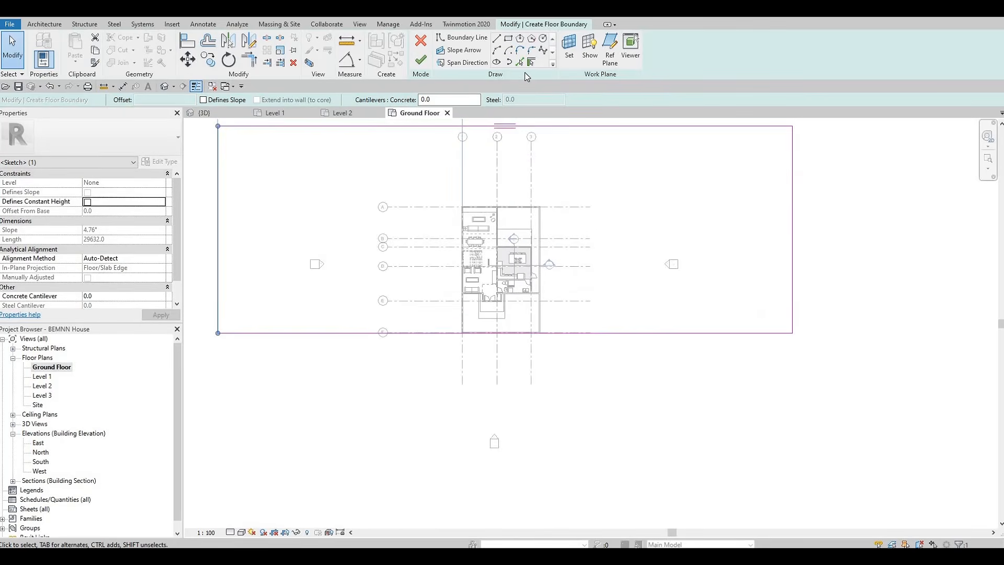
# Pick the house's outer boundary walls to add inner boundary lines around the building
pyautogui.click(520, 62)
pyautogui.scroll(2, 430, 369)
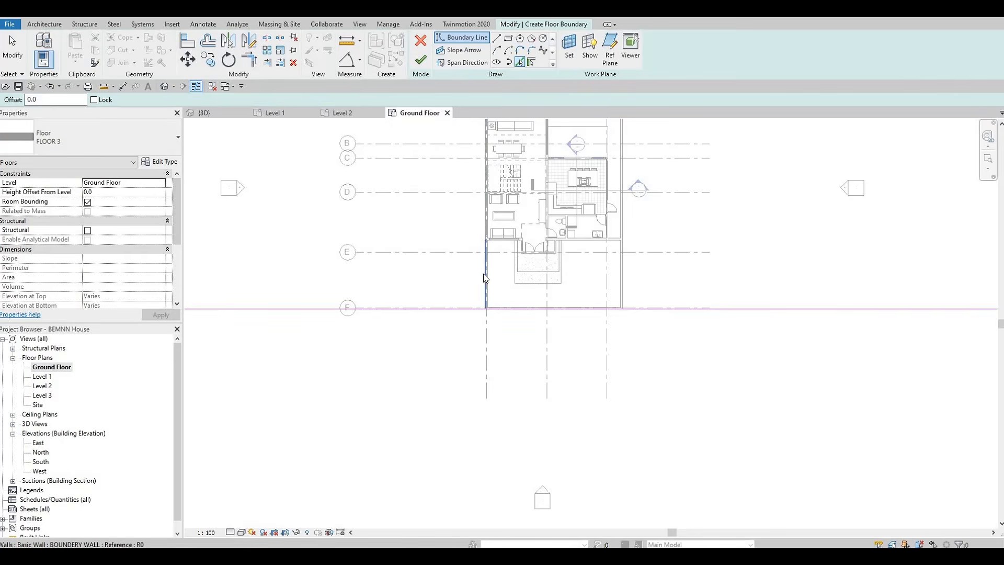
pyautogui.click(483, 274)
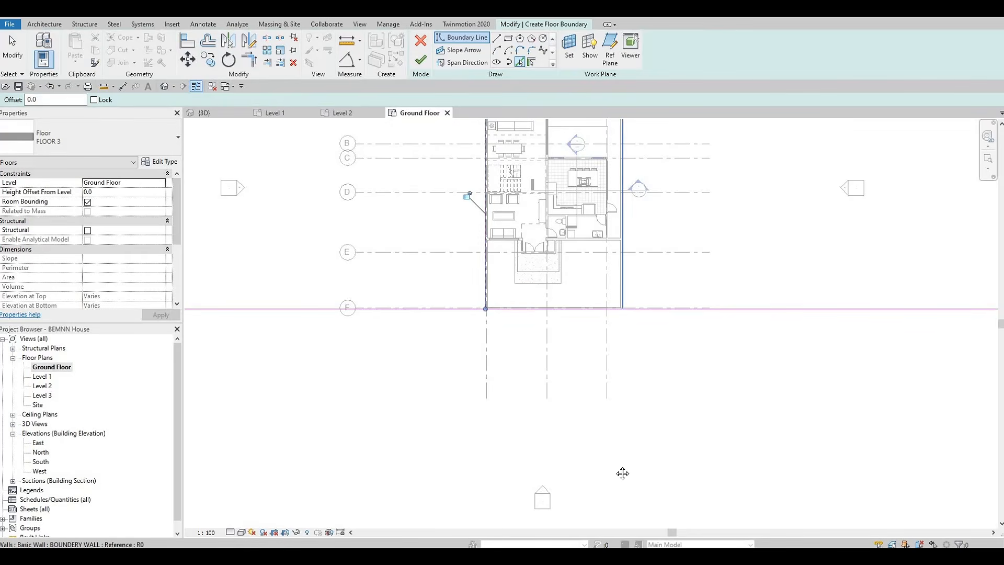
pyautogui.click(622, 272)
pyautogui.moveTo(631, 268); pyautogui.dragTo(622, 473, button='middle')
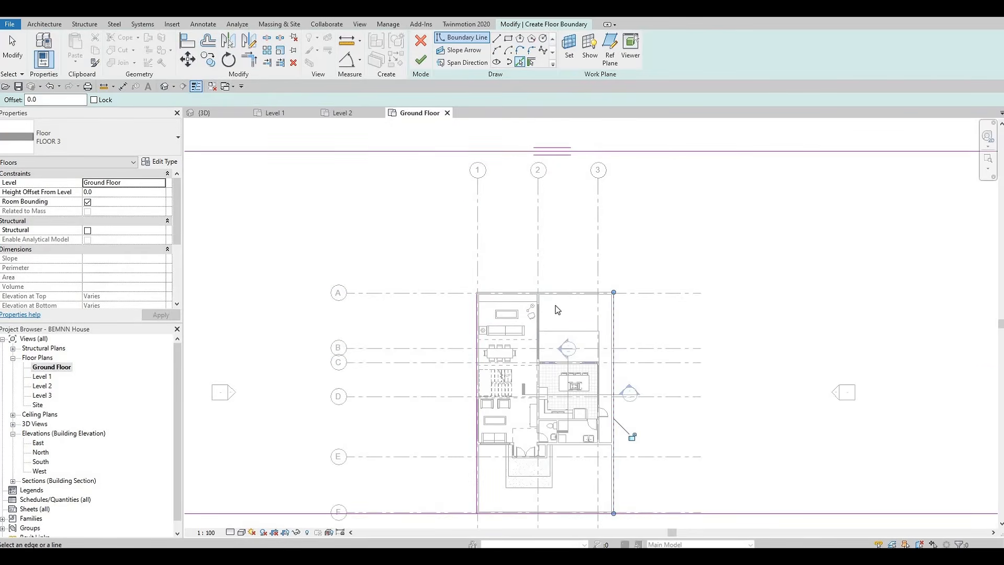
pyautogui.press('Escape')
pyautogui.press('Escape')
pyautogui.press('Escape')
pyautogui.moveTo(469, 256); pyautogui.dragTo(466, 251, button='middle')
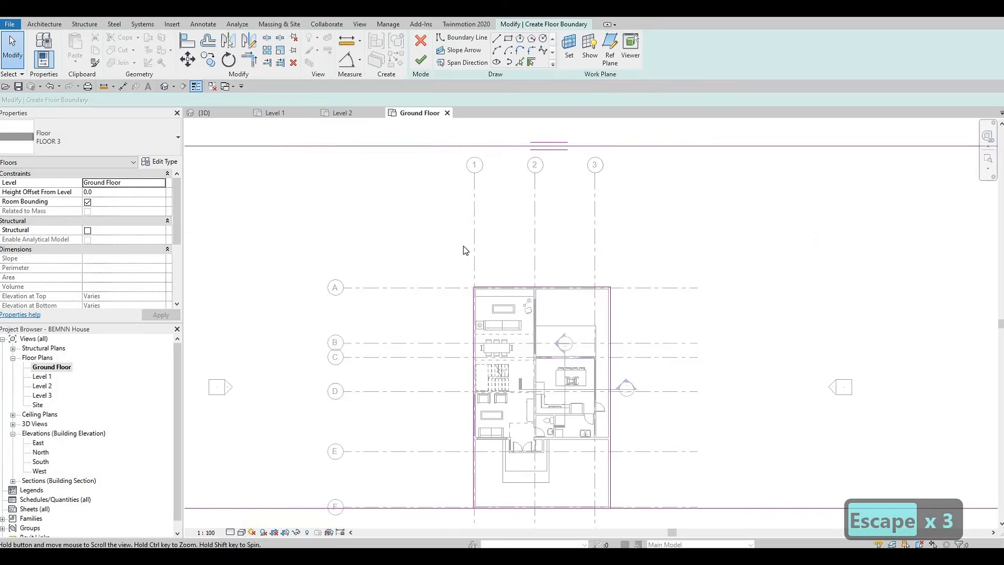
pyautogui.moveTo(501, 440); pyautogui.dragTo(465, 250, button='middle')
pyautogui.press('s')
pyautogui.press('l')
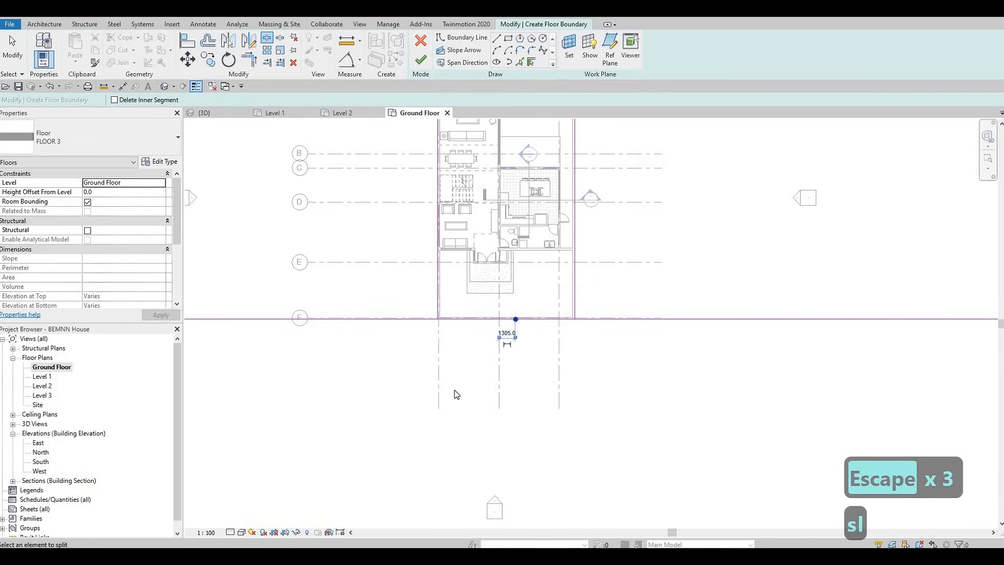
pyautogui.press('Escape')
pyautogui.press('Escape')
# Trim the right house boundary line against the bottom line to close that corner
pyautogui.press('t')
pyautogui.press('r')
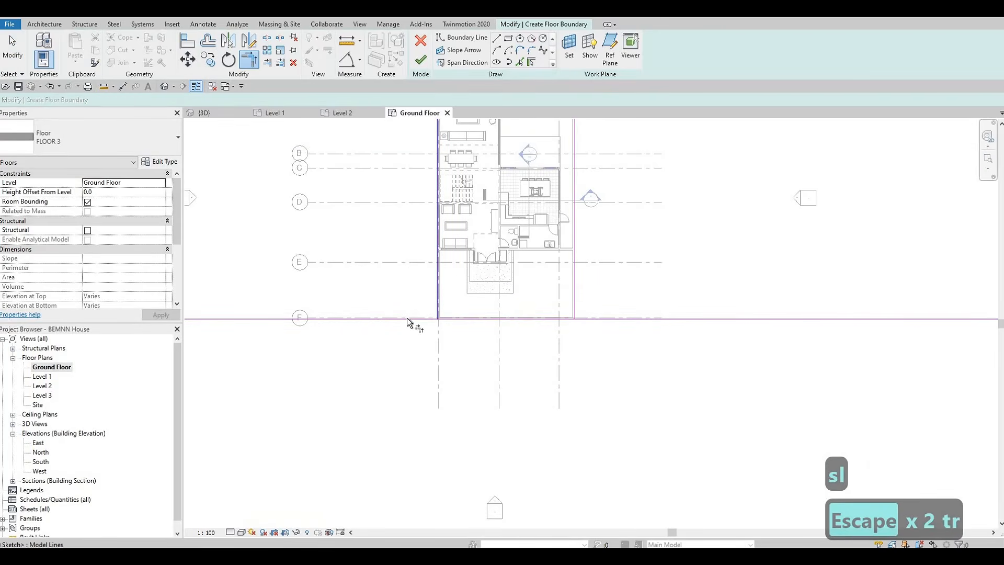
pyautogui.click(576, 305)
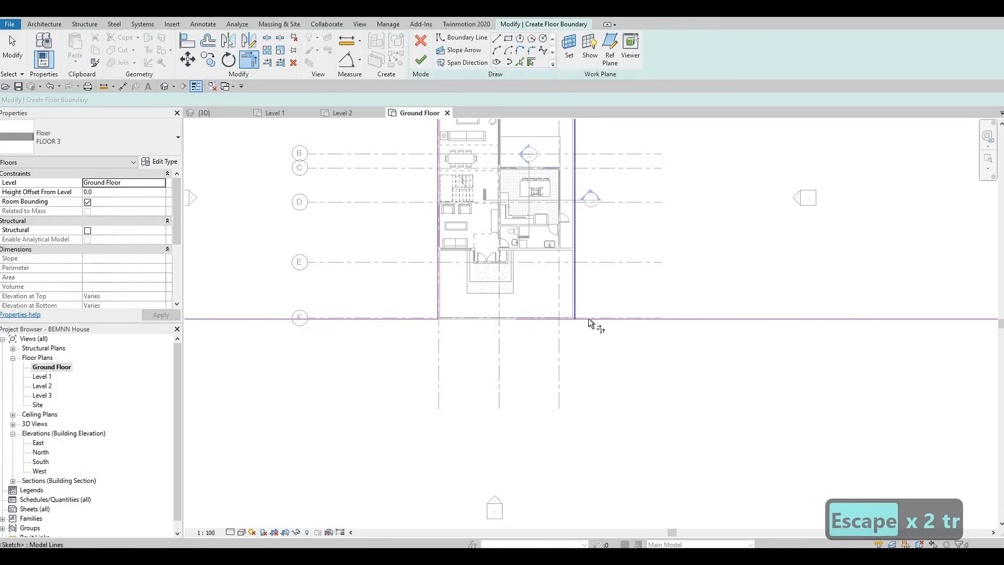
pyautogui.click(595, 318)
pyautogui.moveTo(558, 120); pyautogui.dragTo(575, 262, button='middle')
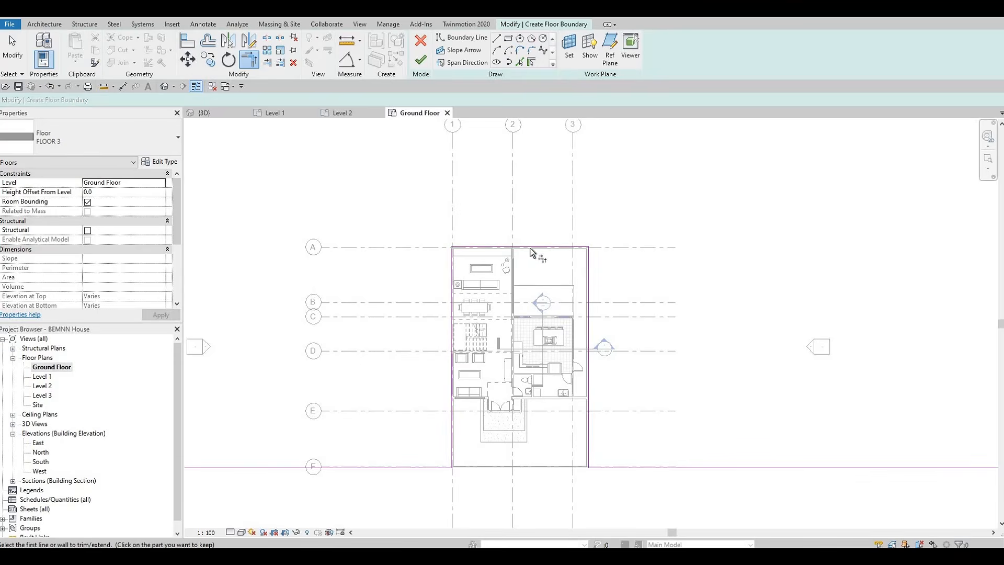
pyautogui.press('Escape')
# Dismiss the closed-loop error and continue editing the floor boundary sketch
pyautogui.scroll(-4, 469, 307)
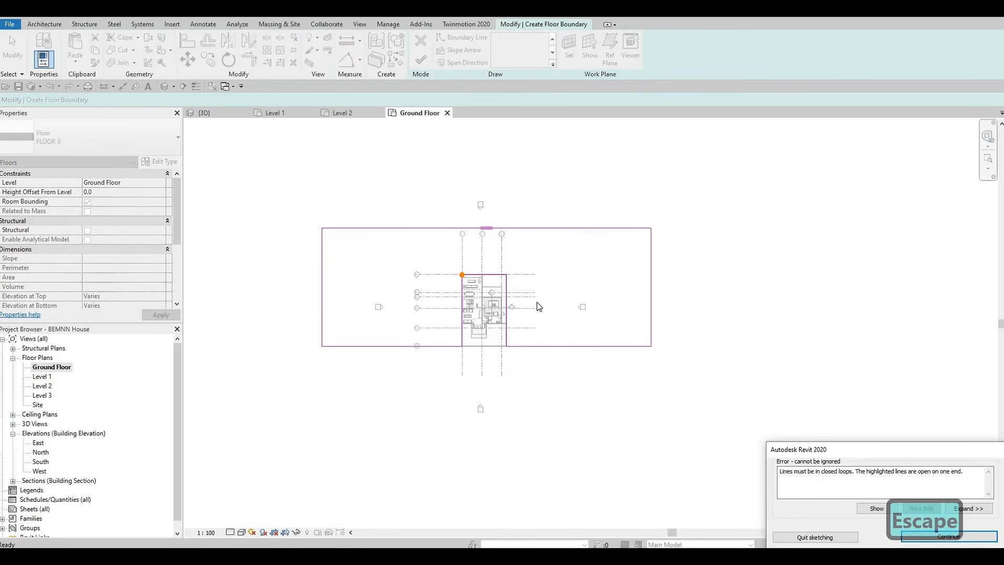
pyautogui.scroll(5, 461, 274)
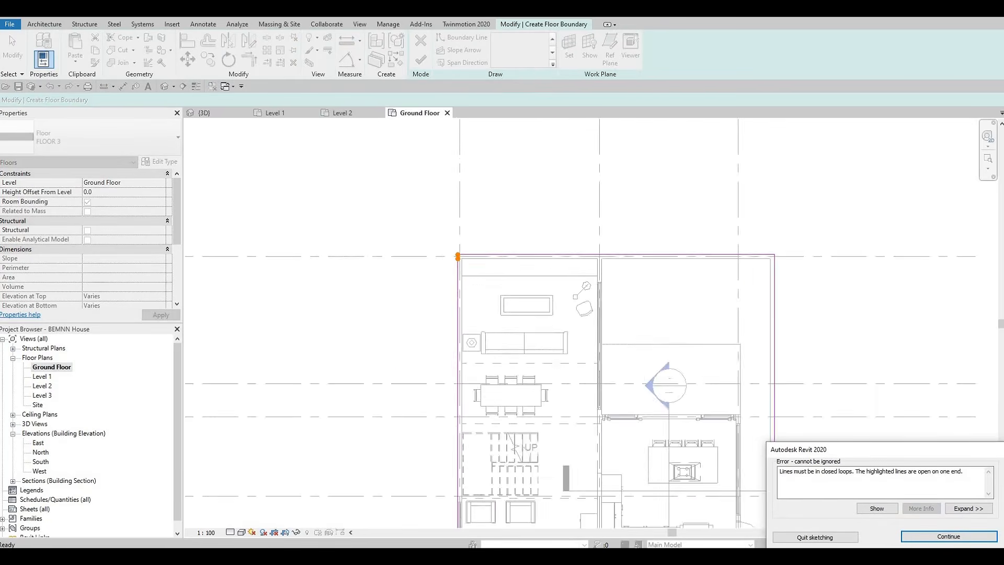
pyautogui.scroll(3, 458, 256)
pyautogui.click(948, 536)
pyautogui.press('Escape')
pyautogui.press('Escape')
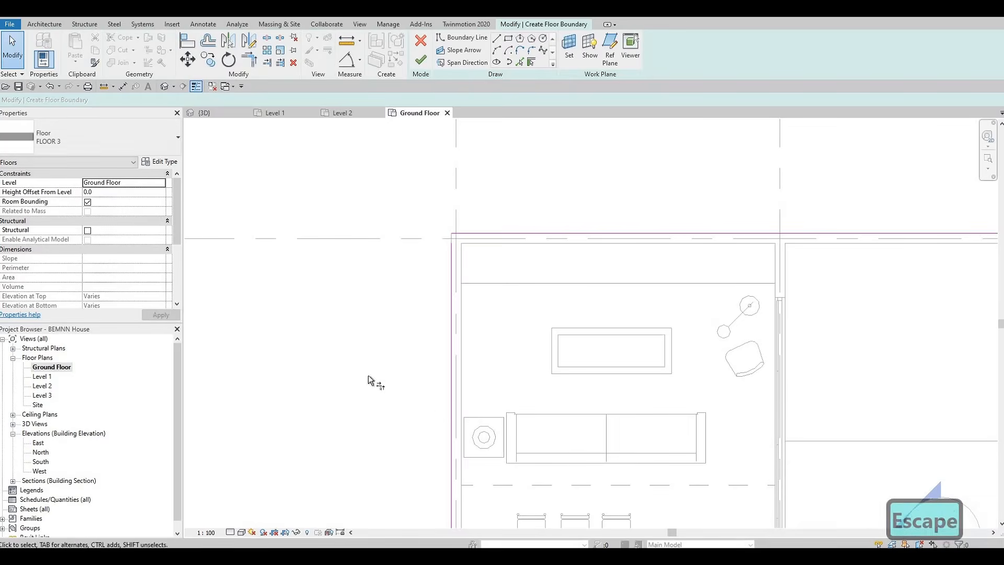
# Trim the top-left corner of the house outline to close the boundary loop, then inspect the floor in 3D
pyautogui.press('t')
pyautogui.press('r')
pyautogui.click(459, 234)
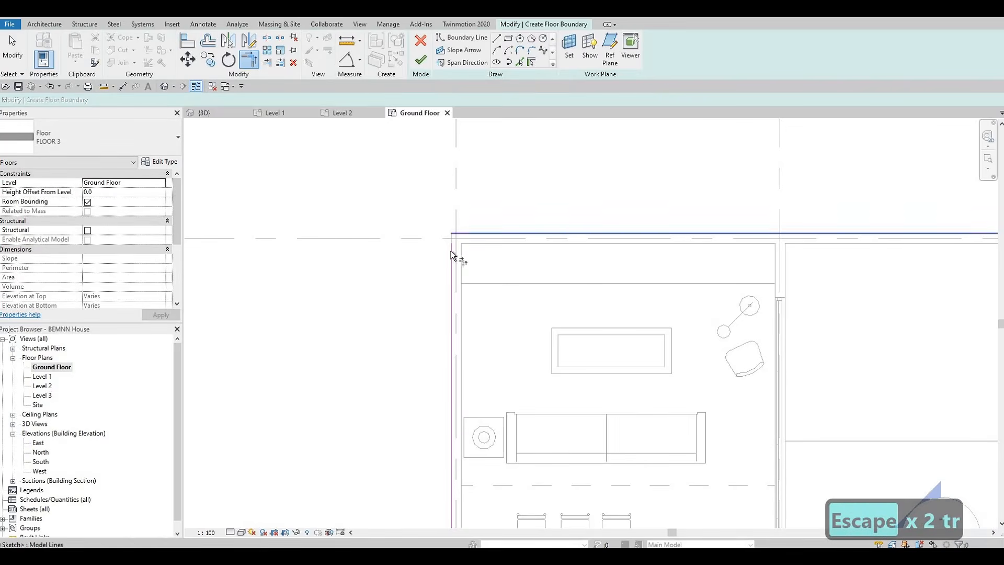
pyautogui.click(452, 253)
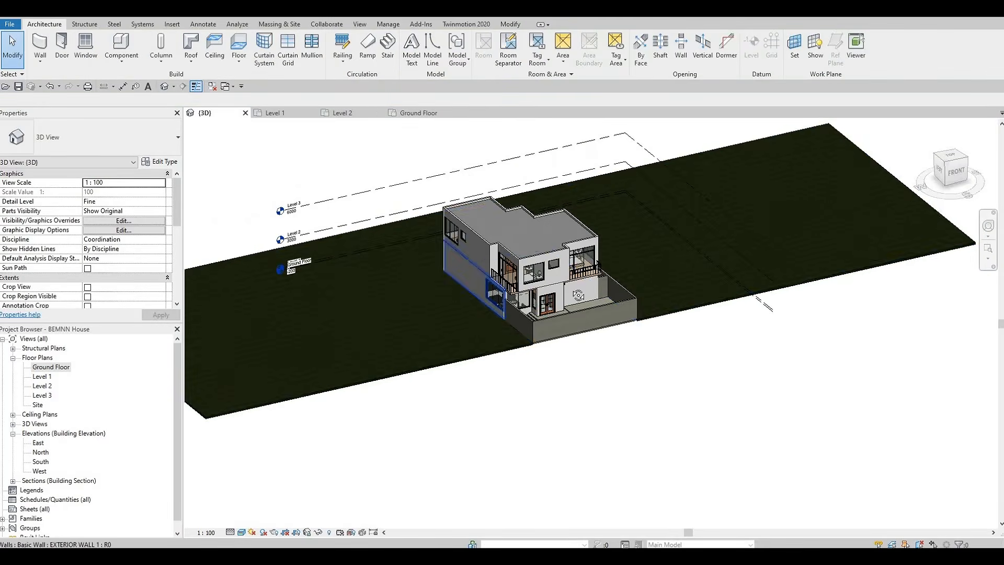
pyautogui.keyDown('shift'); pyautogui.moveTo(578, 295); pyautogui.dragTo(515, 281, button='middle'); pyautogui.keyUp('shift')
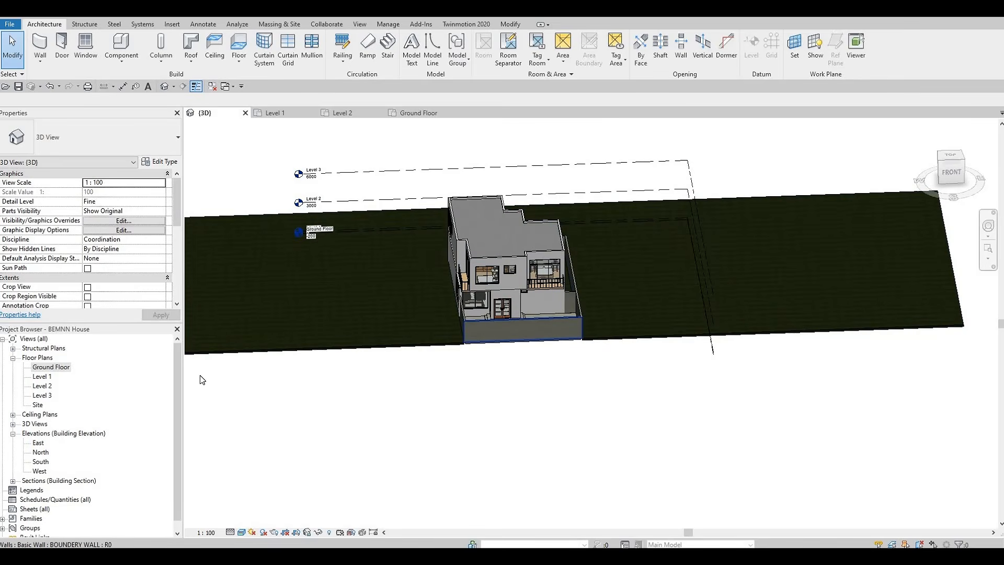
# Start a new floor on the Ground Floor plan and duplicate its floor type as FLOOR 6
pyautogui.click(423, 113)
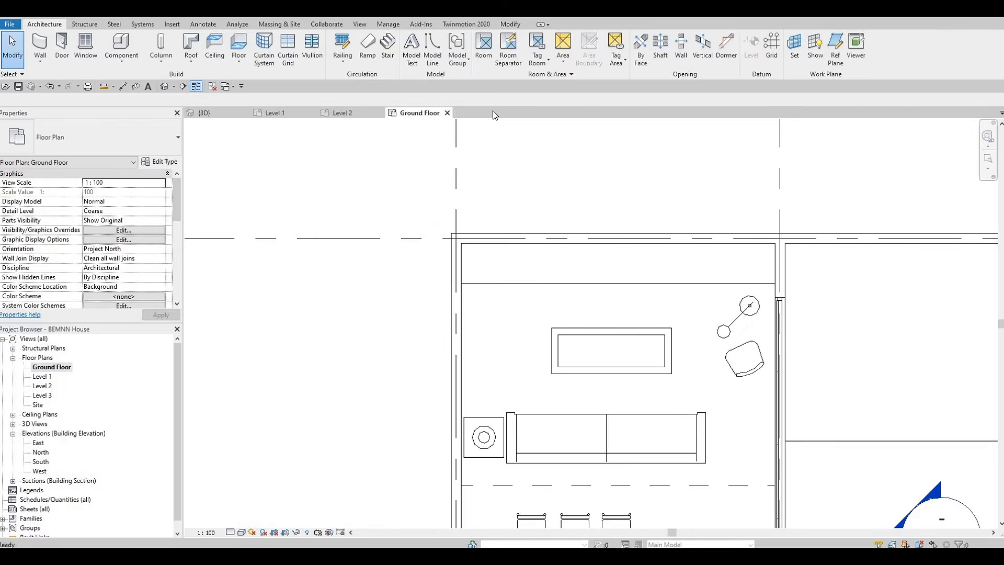
pyautogui.moveTo(533, 442); pyautogui.dragTo(486, 125, button='middle')
pyautogui.scroll(-1, 488, 128)
pyautogui.scroll(-3, 486, 168)
pyautogui.moveTo(488, 241); pyautogui.dragTo(489, 356, button='middle')
pyautogui.scroll(-8, 488, 281)
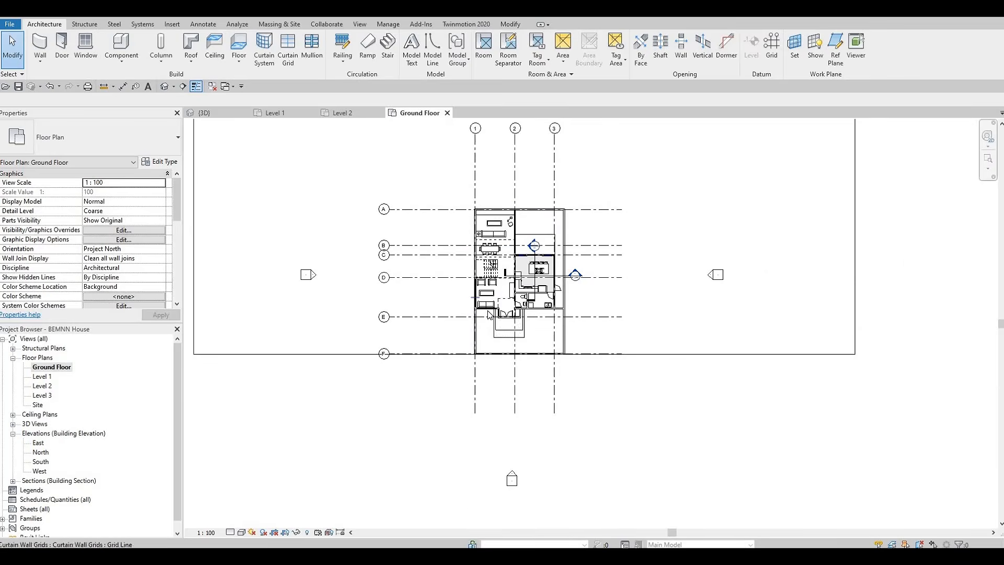
pyautogui.moveTo(552, 355); pyautogui.dragTo(570, 303, button='middle')
pyautogui.scroll(-1, 495, 289)
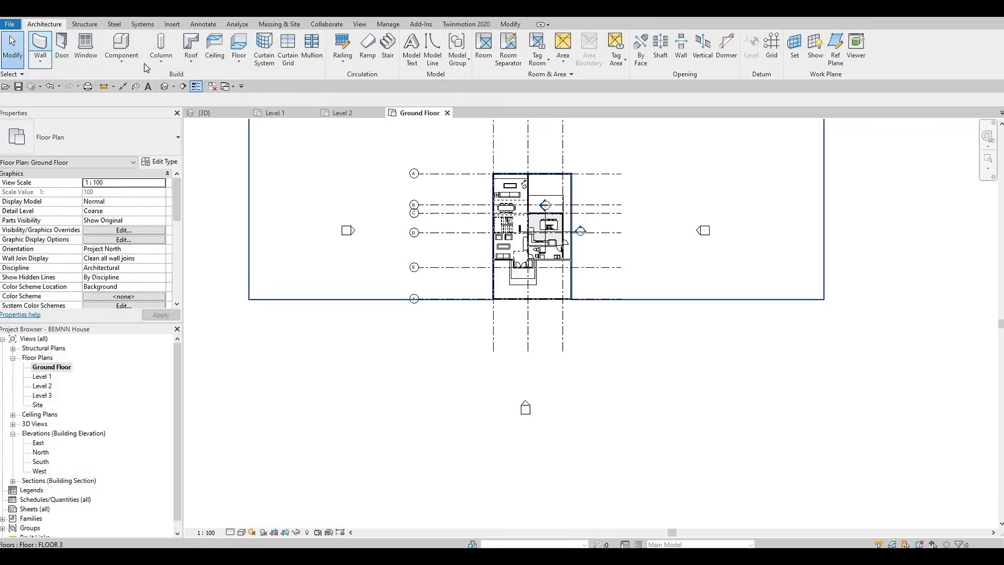
pyautogui.click(241, 47)
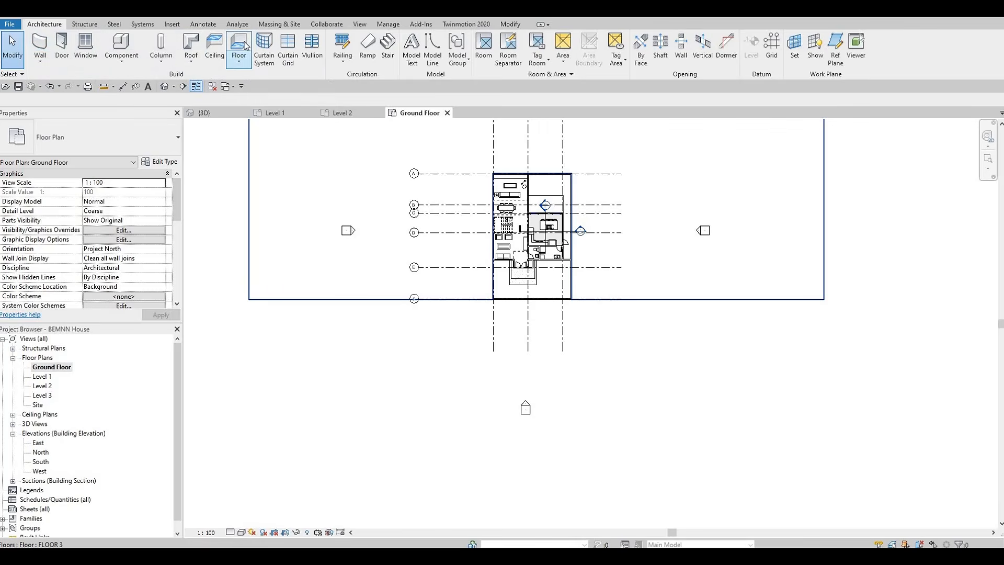
pyautogui.click(155, 166)
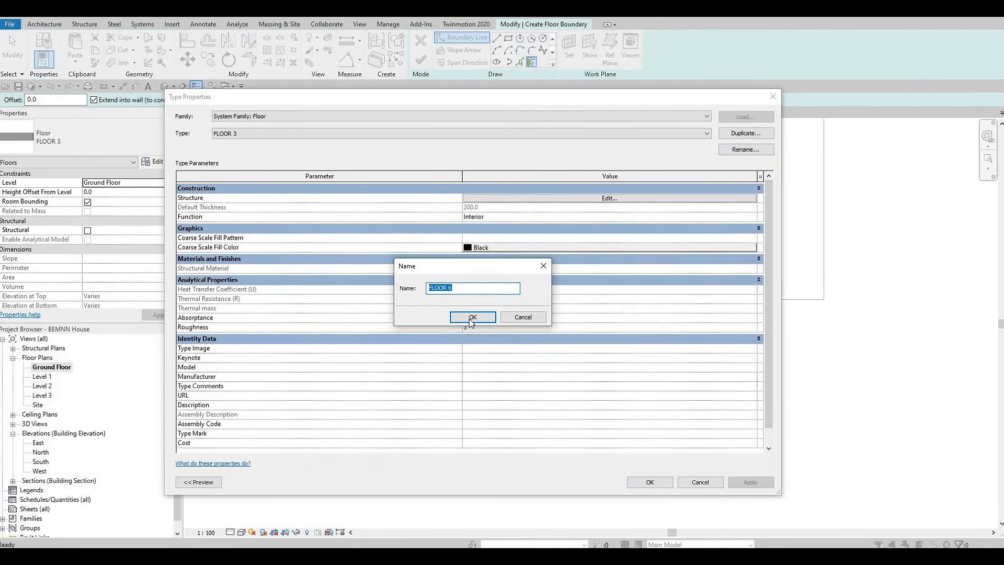
pyautogui.click(471, 318)
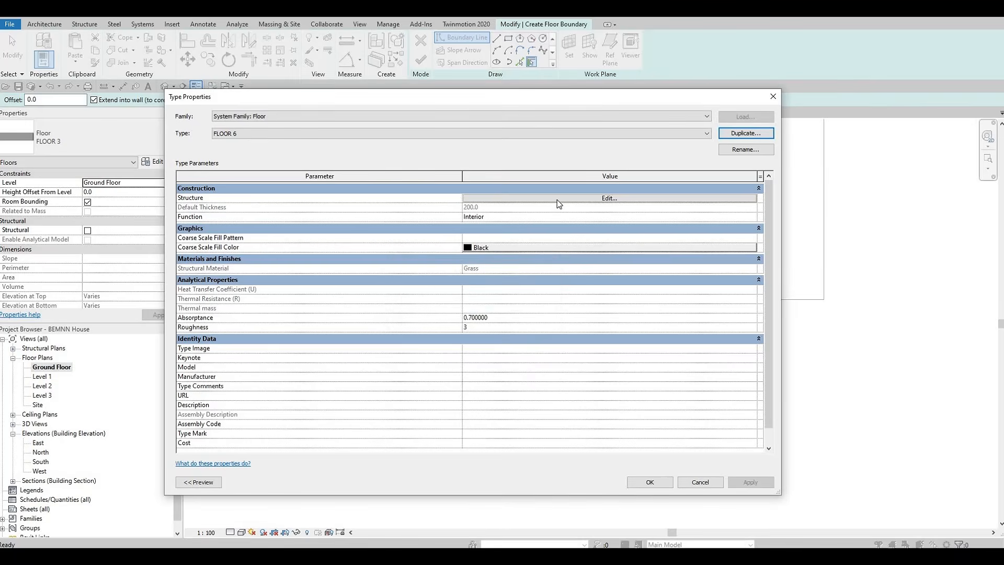
# Set the FLOOR 6 structure layer material to Concrete, Aerated from the AEC Materials library
pyautogui.click(464, 198)
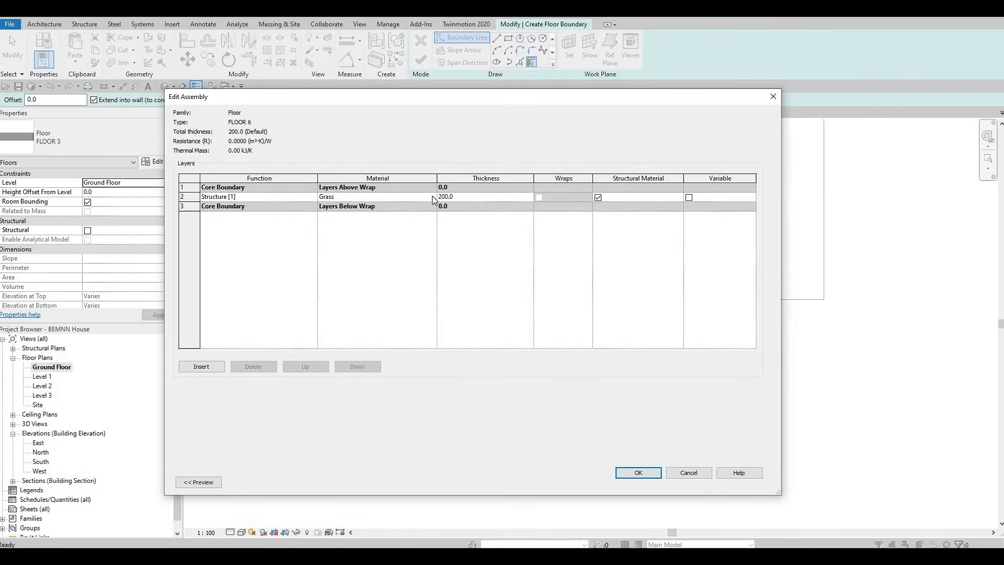
pyautogui.click(433, 196)
pyautogui.click(434, 197)
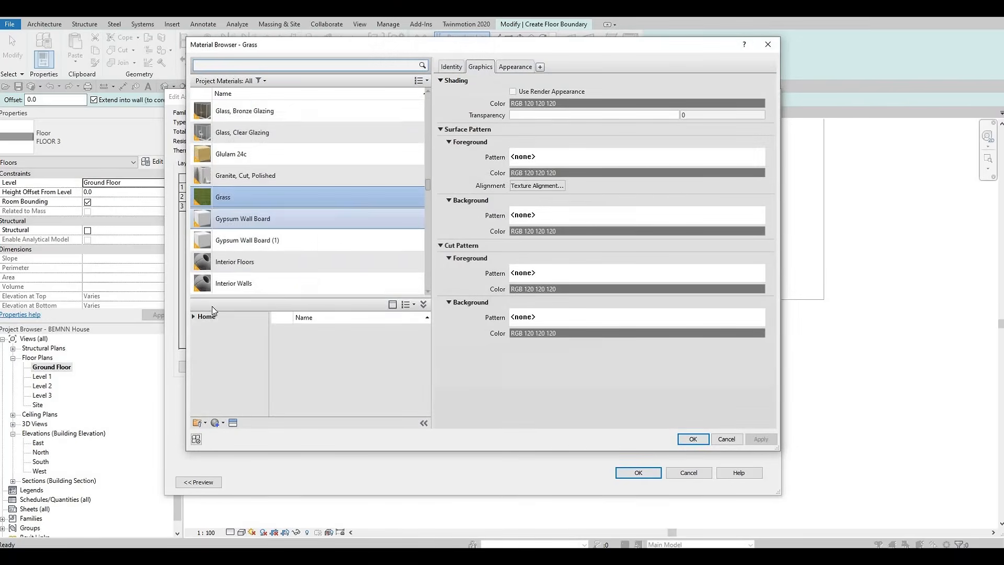
pyautogui.click(193, 318)
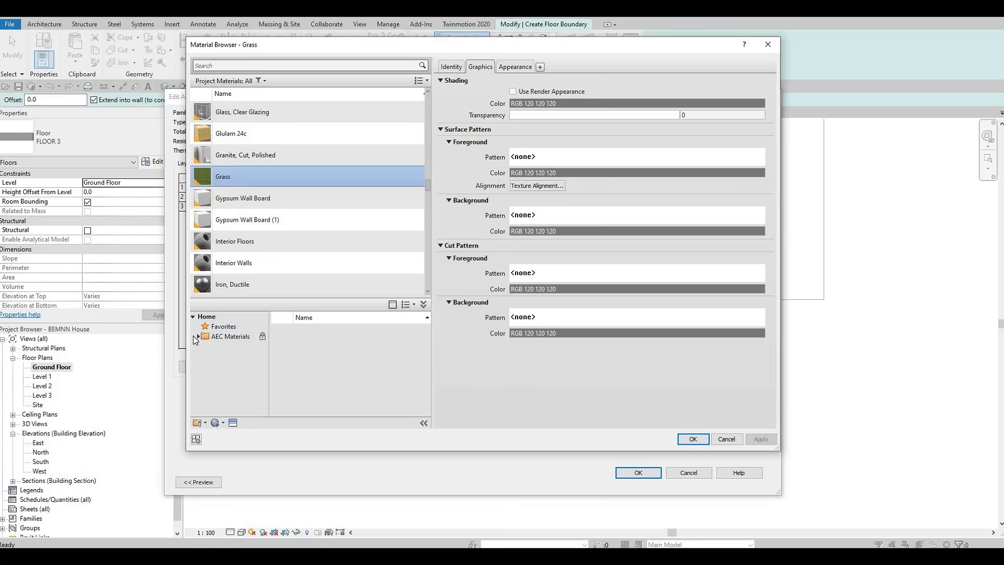
pyautogui.click(198, 337)
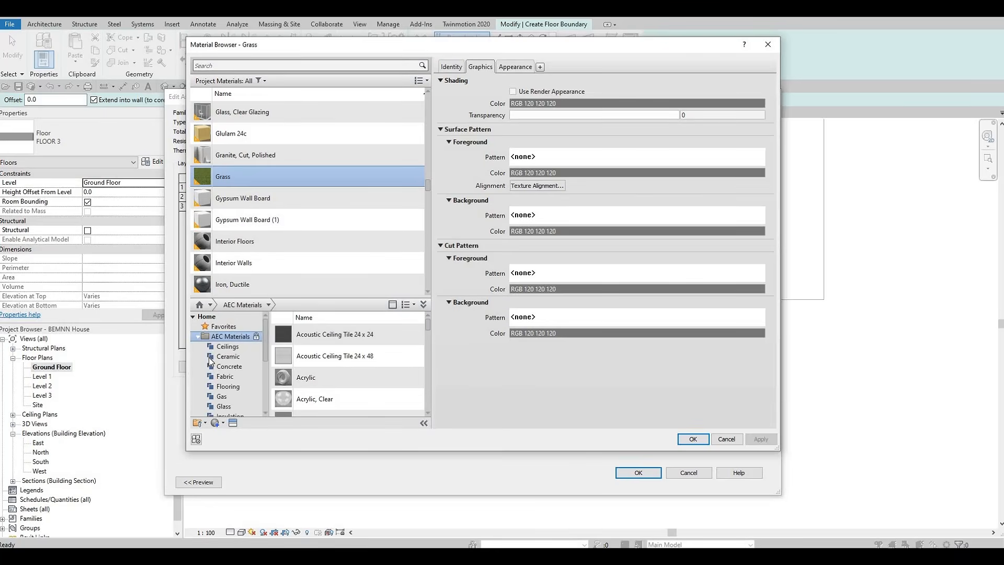
pyautogui.click(229, 366)
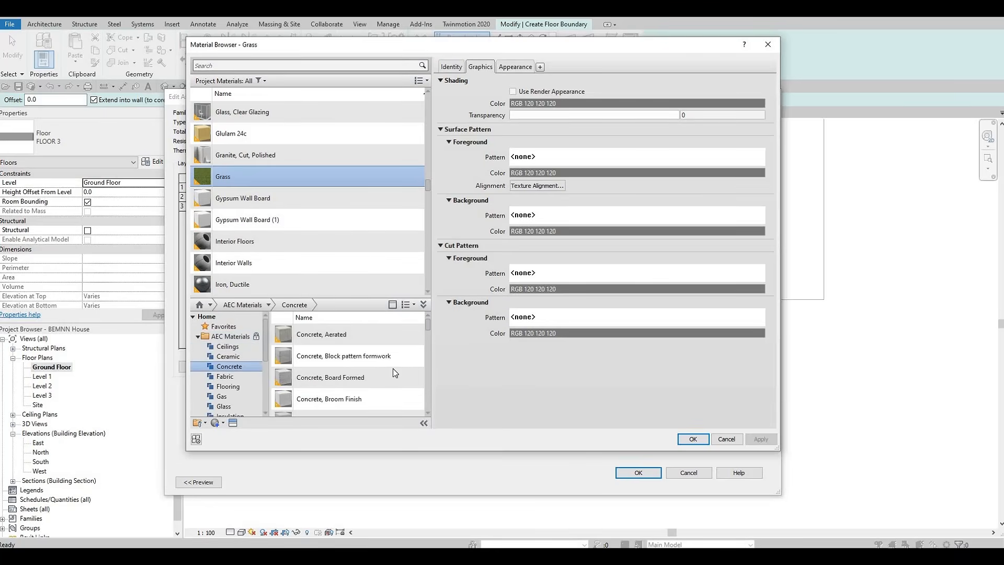
pyautogui.click(407, 334)
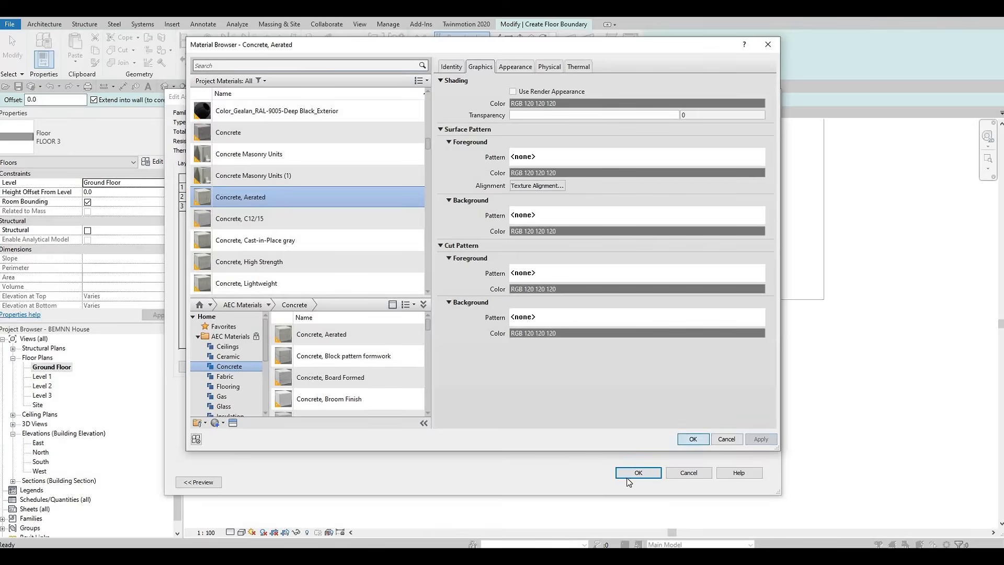
pyautogui.click(692, 439)
pyautogui.click(648, 472)
pyautogui.click(652, 484)
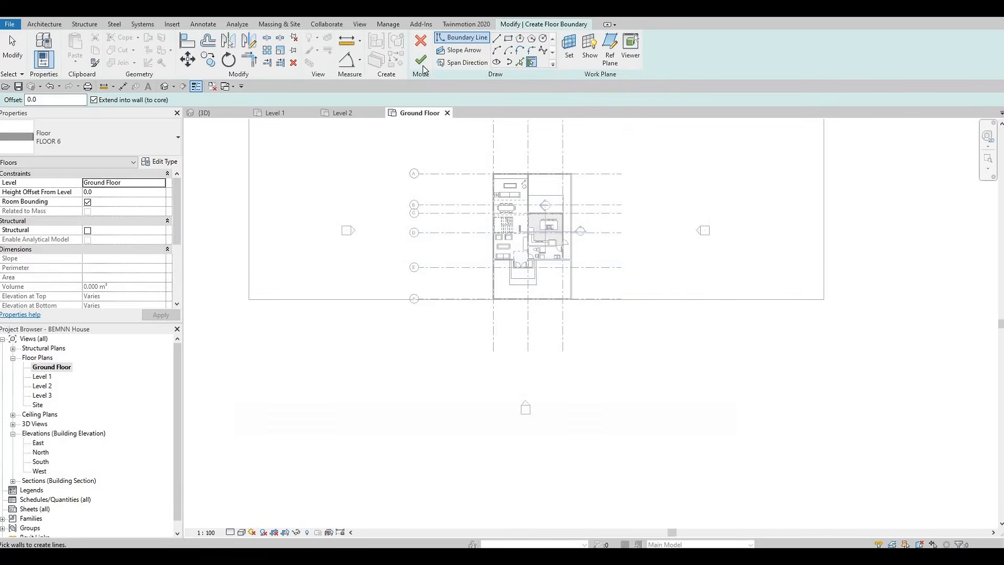
# Sketch a rectangular floor boundary about 22000 mm deep in front of the house across the site width
pyautogui.click(508, 38)
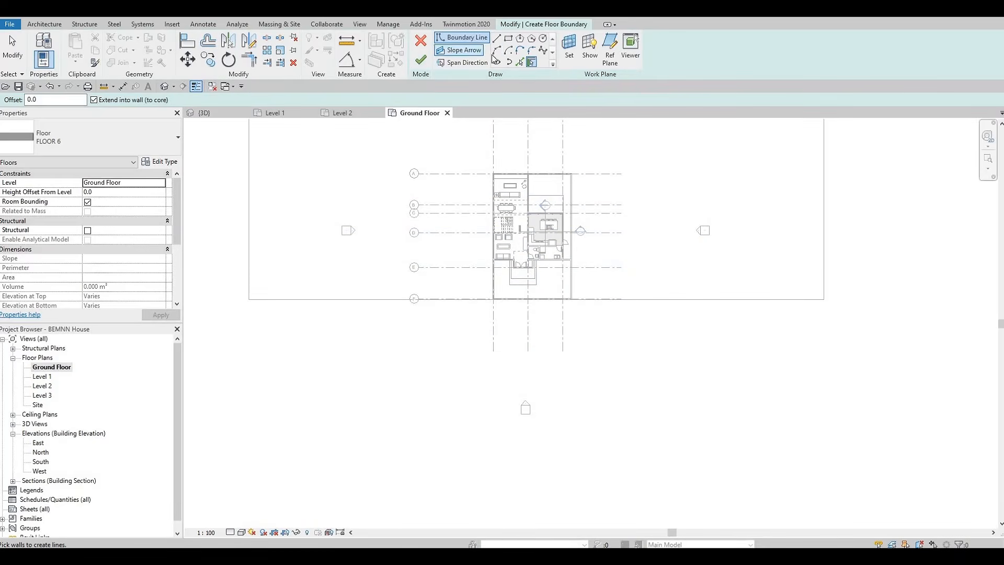
pyautogui.click(249, 299)
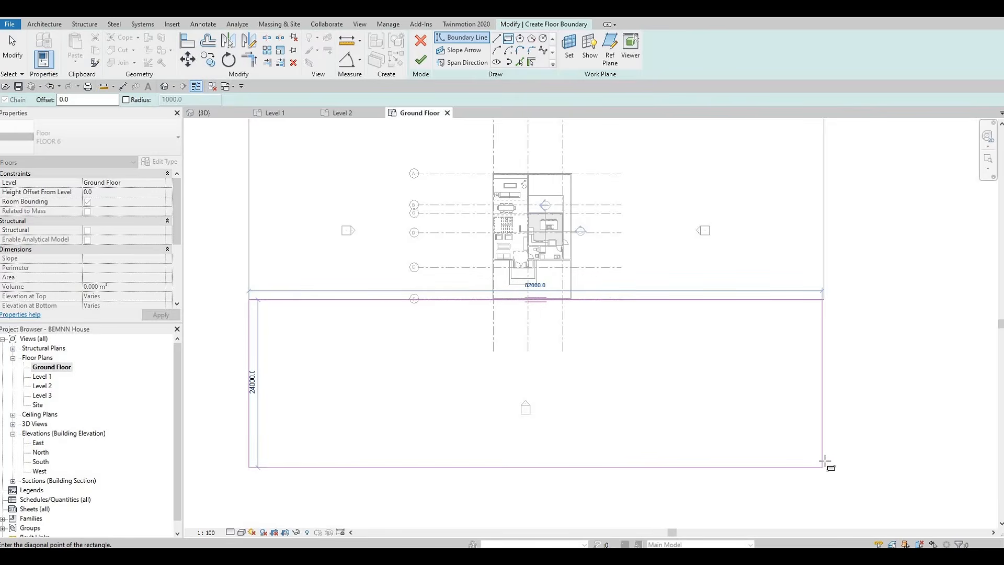
pyautogui.click(826, 452)
pyautogui.press('Escape')
pyautogui.press('Escape')
pyautogui.press('Escape')
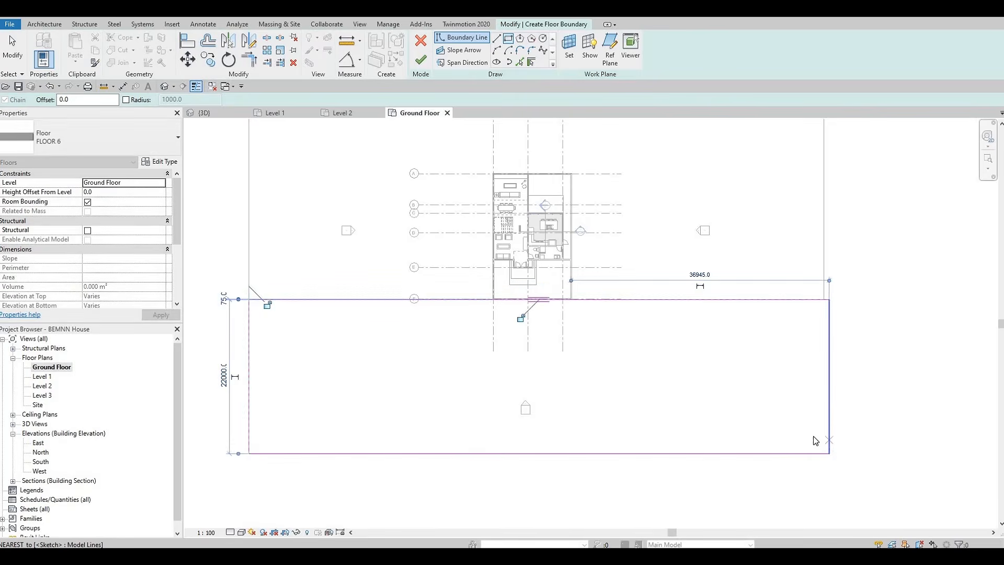
# Align the rectangle's right edge with the existing slab's edge, then finish the floor
pyautogui.press('a')
pyautogui.press('l')
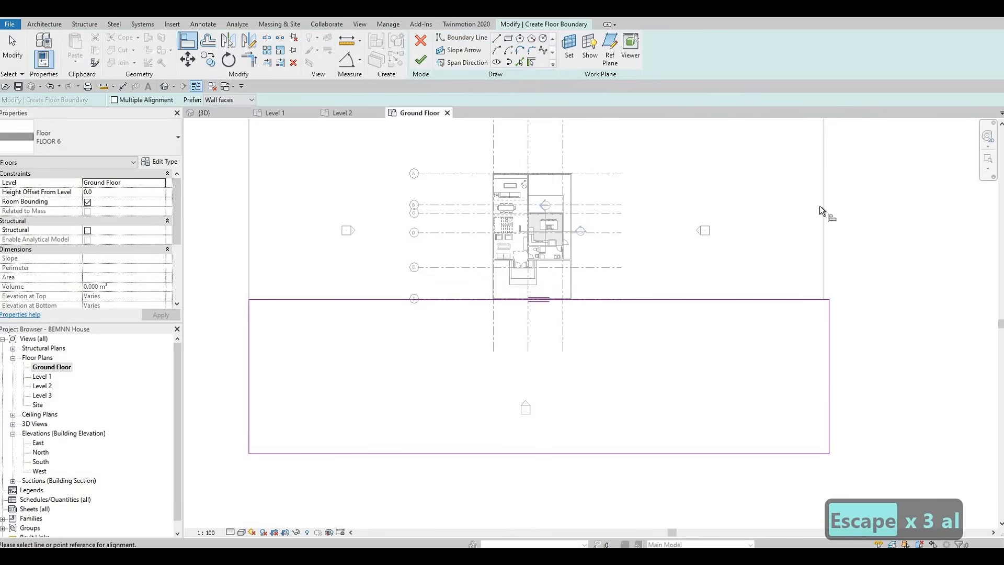
pyautogui.click(824, 202)
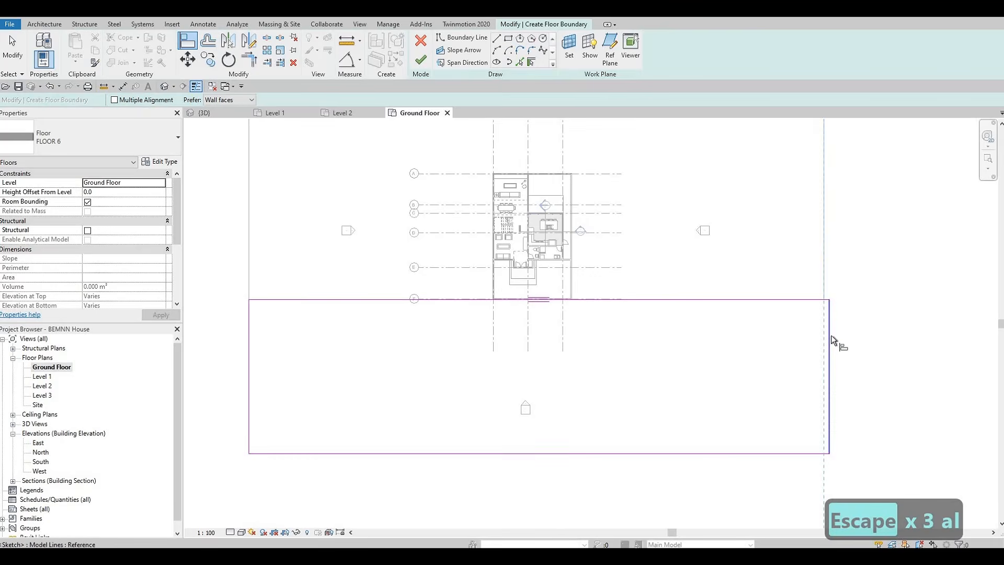
pyautogui.click(829, 303)
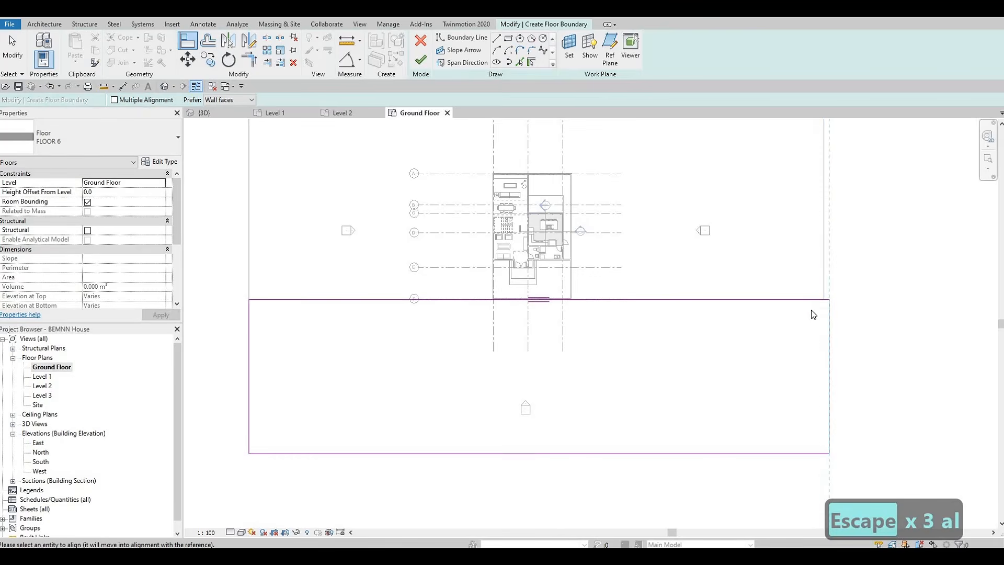
pyautogui.press('Escape')
pyautogui.press('Escape')
pyautogui.press('a')
pyautogui.press('l')
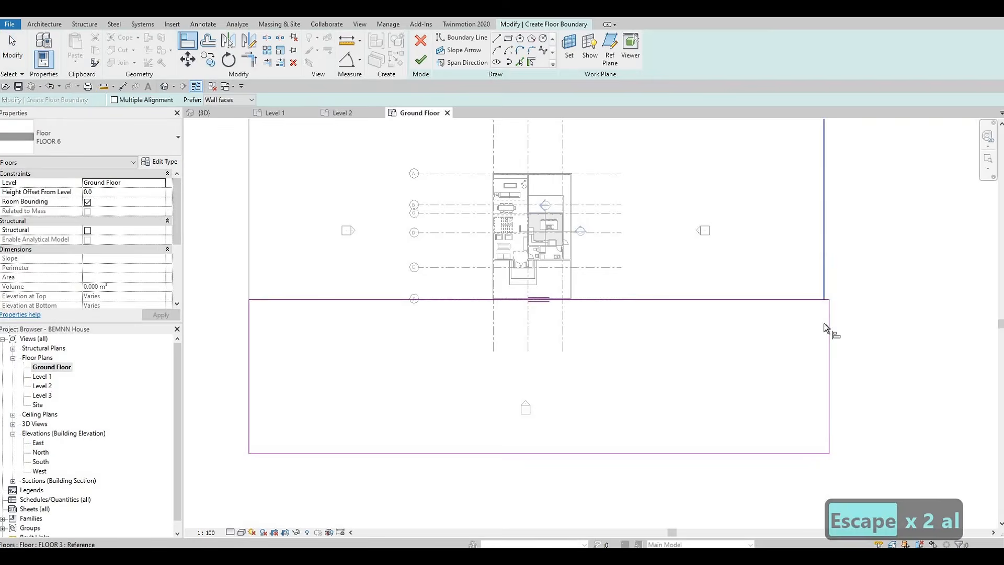
pyautogui.click(829, 329)
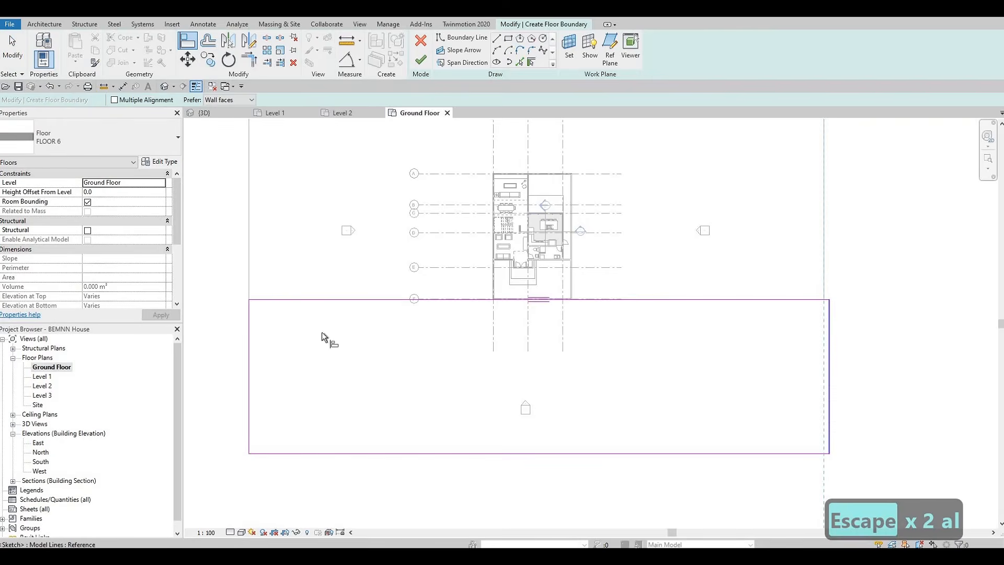
pyautogui.click(420, 59)
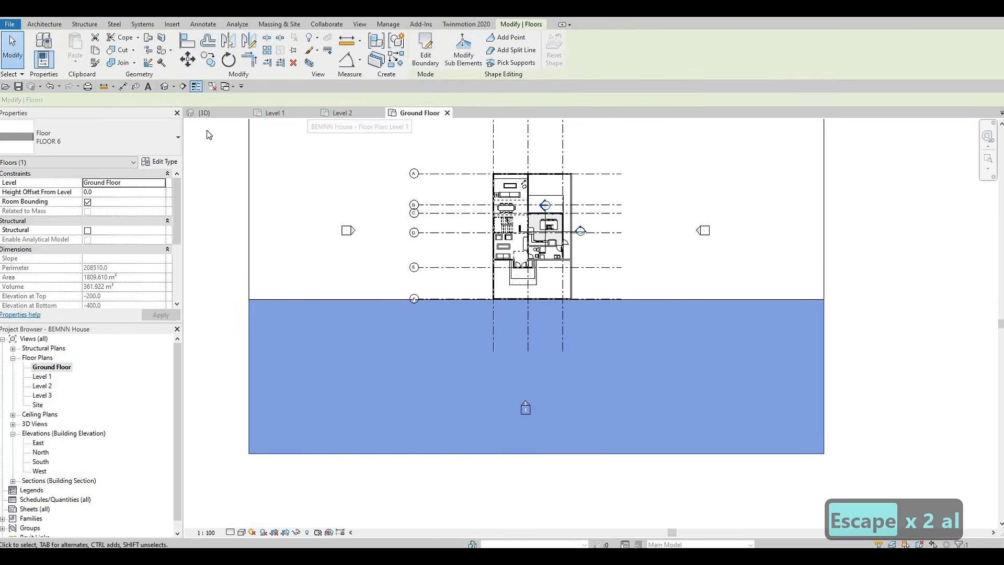
# Inspect the new front floor slab around the house in the default 3D view
pyautogui.click(166, 86)
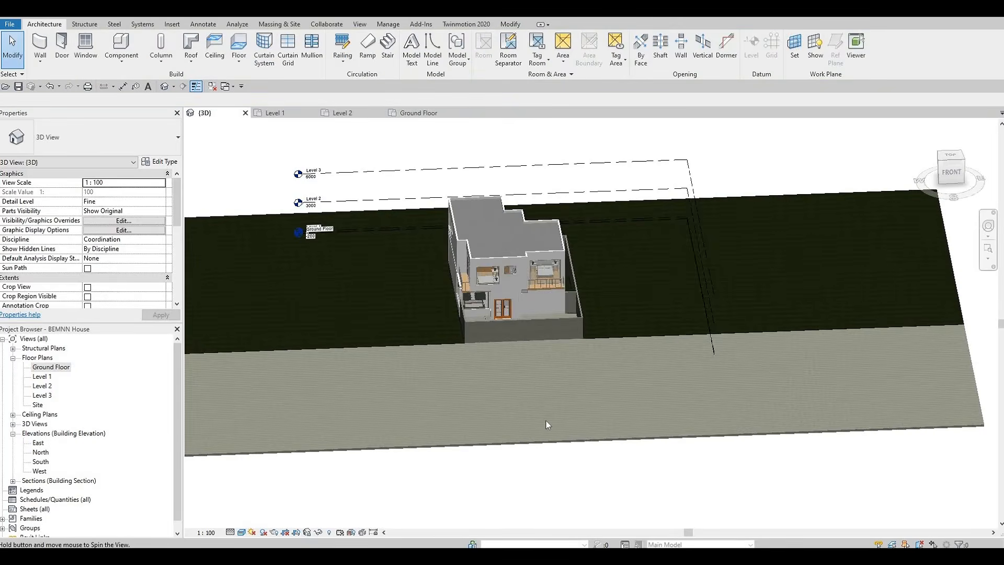
pyautogui.keyDown('shift'); pyautogui.moveTo(546, 421); pyautogui.dragTo(488, 439, button='middle'); pyautogui.keyUp('shift')
pyautogui.scroll(5, 488, 438)
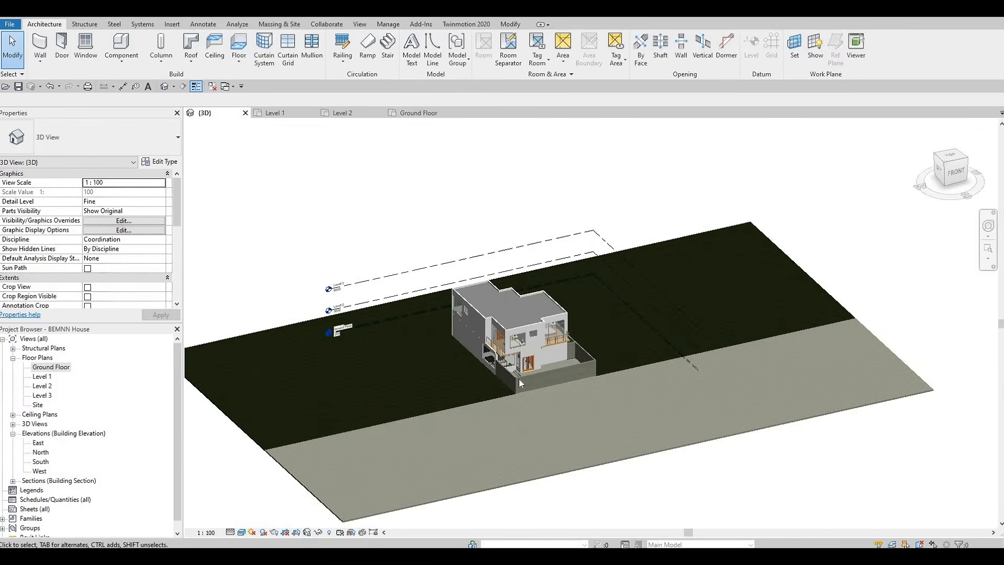
pyautogui.scroll(-3, 488, 446)
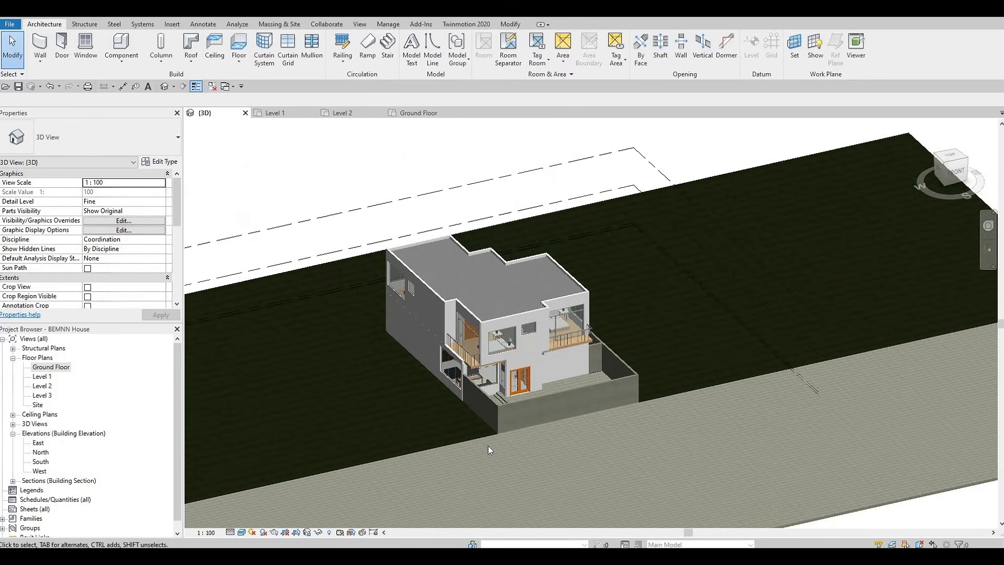
pyautogui.scroll(3, 488, 445)
pyautogui.moveTo(486, 449); pyautogui.dragTo(484, 460, button='middle')
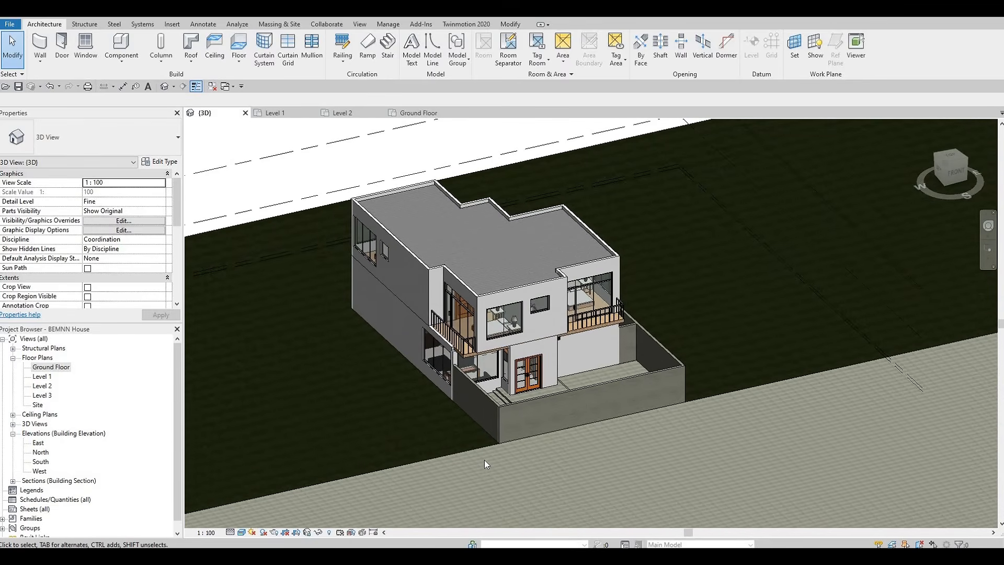